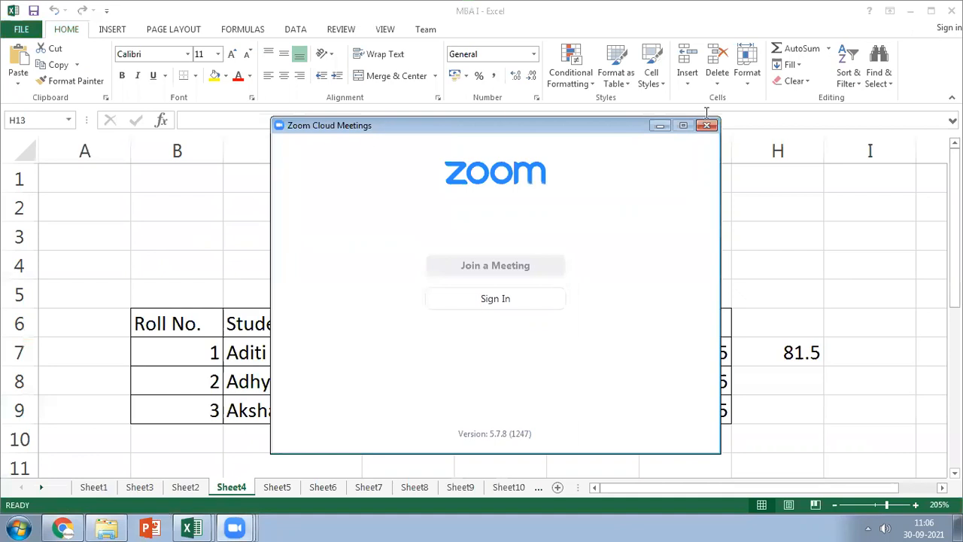
- Minimize the Zoom meeting window and bring the student marks table on Sheet4 into view
click(657, 125)
click(364, 295)
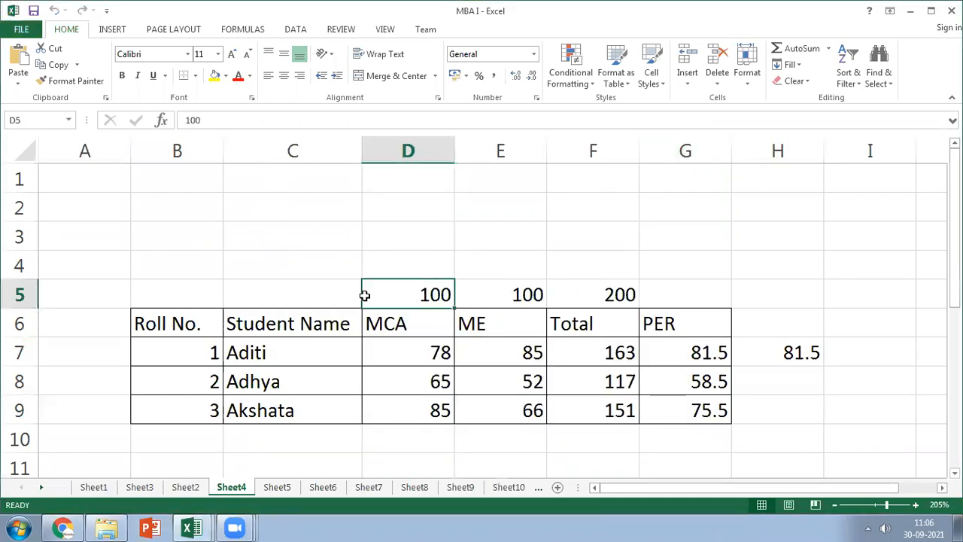
scroll(363, 297, down, 2)
scroll(362, 297, up, 1)
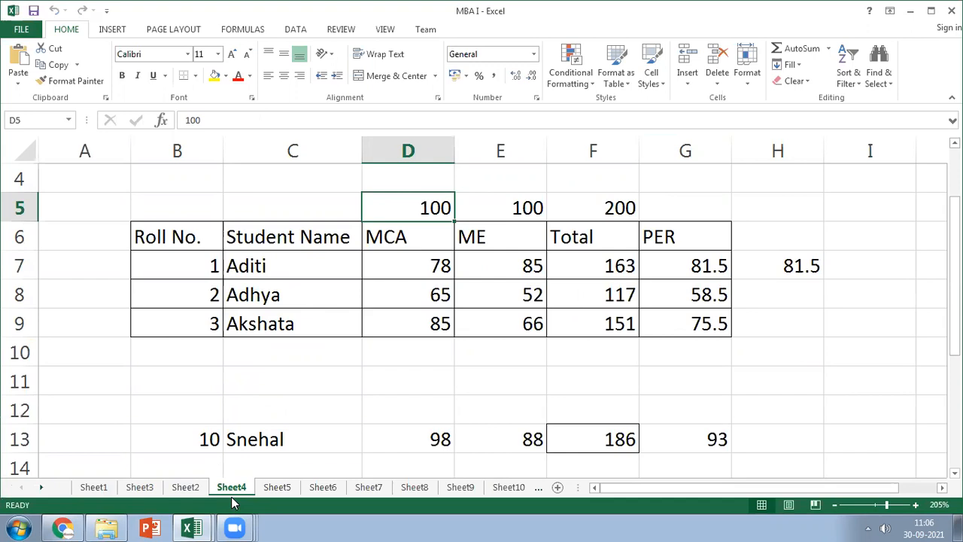
- Examine the marks table on Sheet1, then return to Sheet4 and check the maximum marks in D5:F5
click(95, 489)
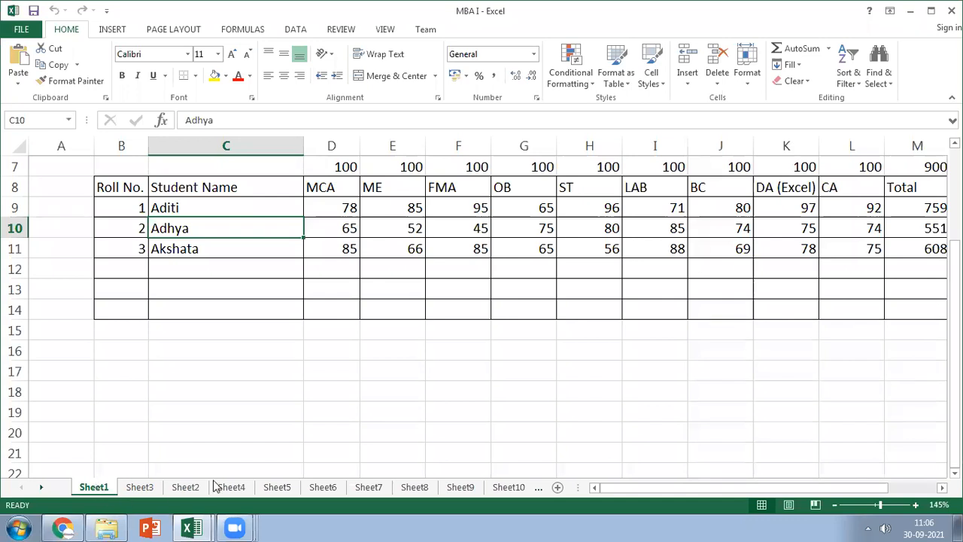
click(222, 489)
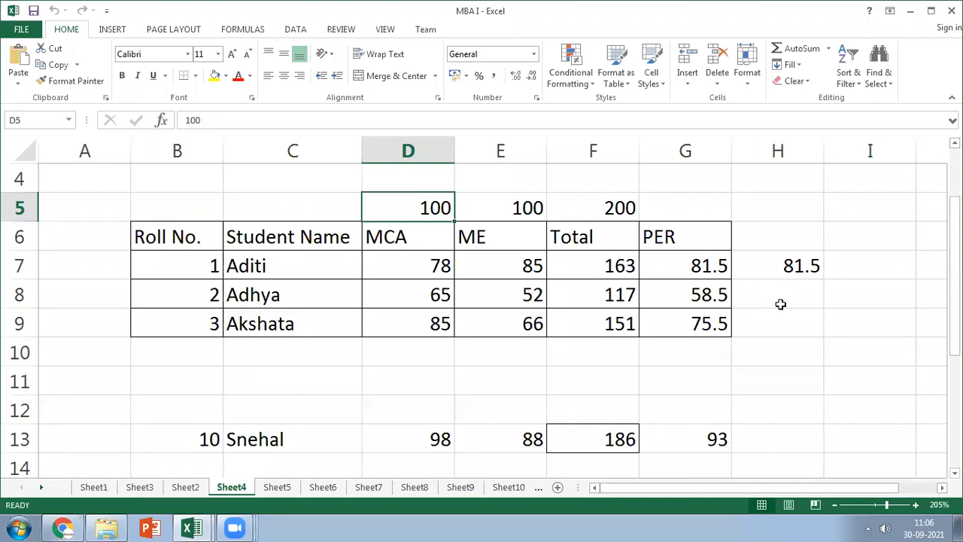
shift+click(628, 209)
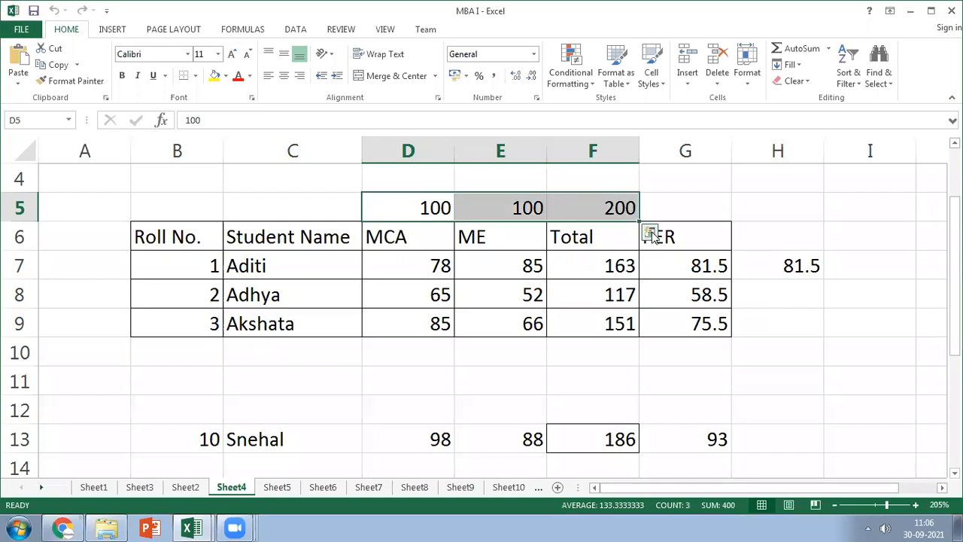
click(463, 342)
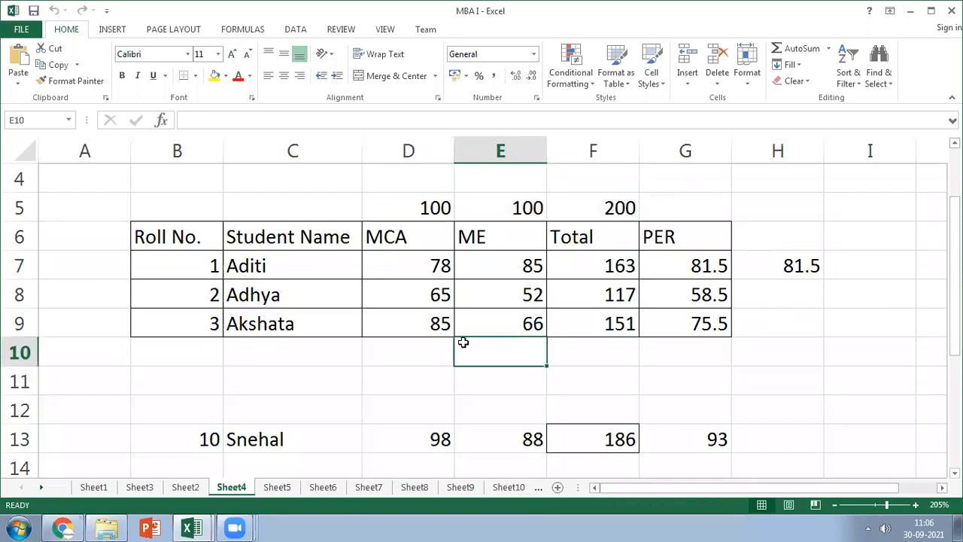
click(139, 350)
shift+click(639, 438)
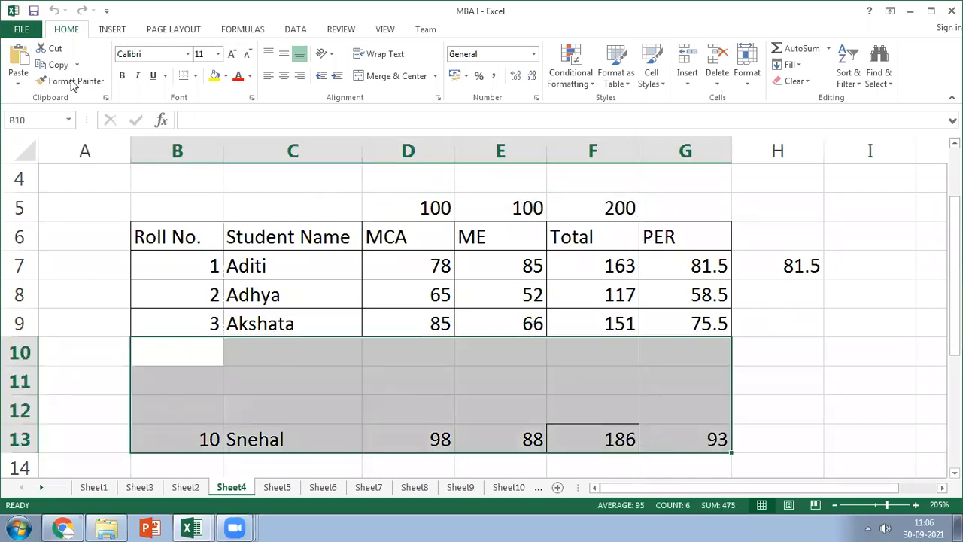
click(196, 76)
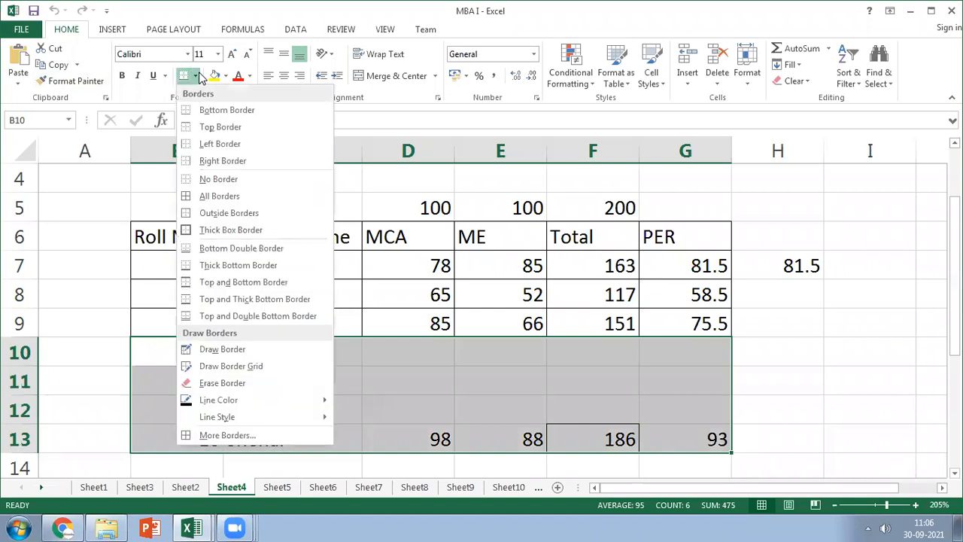
click(122, 417)
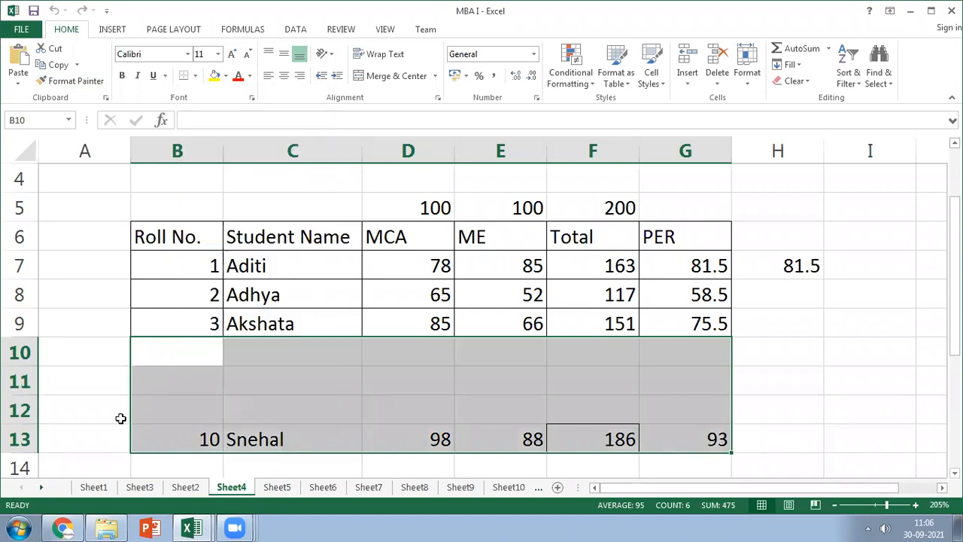
- Move the student record in B13:G13 up to row 10, directly beneath the last row of the table
click(203, 438)
key(shift+Right)
key(shift+Right)
key(shift+Right)
key(shift+Right)
key(shift+Right)
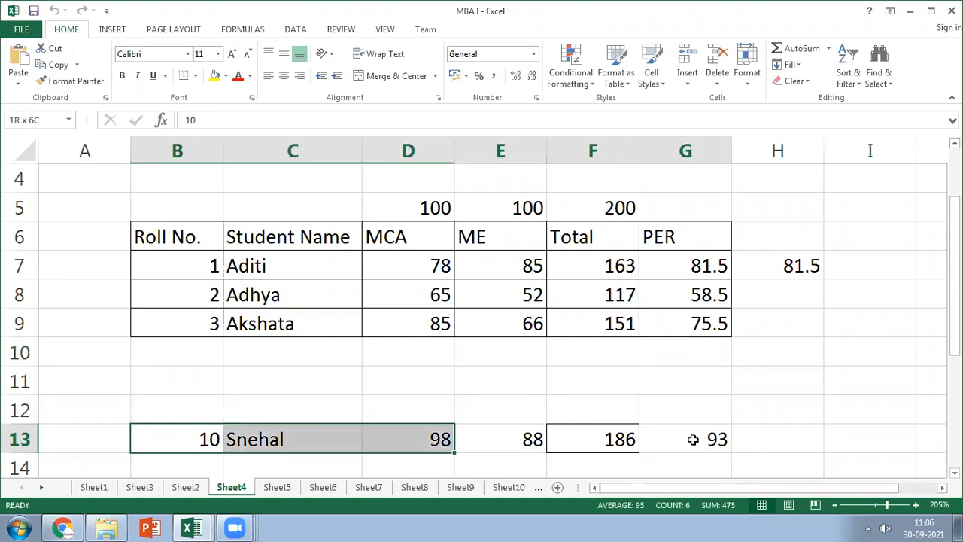
key(ctrl+c)
click(208, 359)
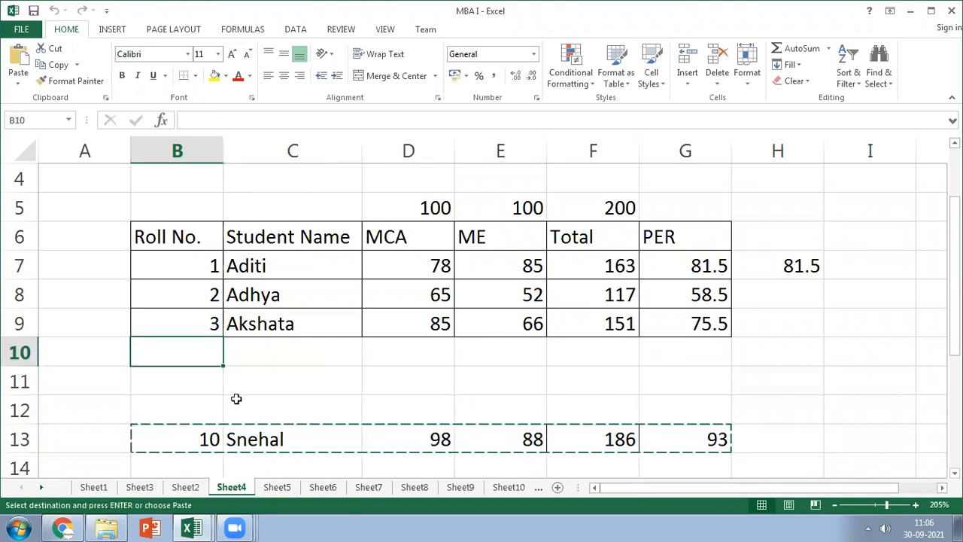
key(Return)
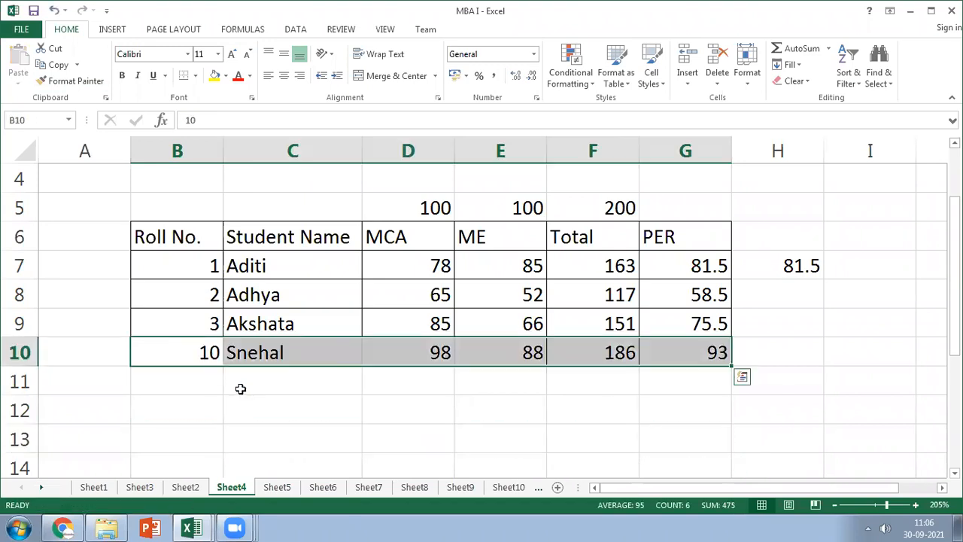
- Change the roll number of the moved record in B10 to 4
click(198, 373)
click(224, 349)
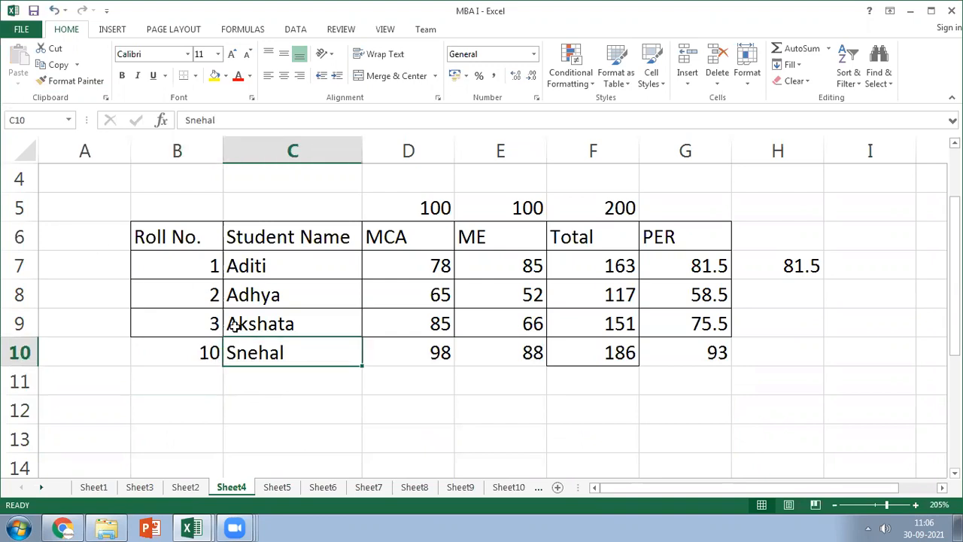
click(198, 345)
text(4)
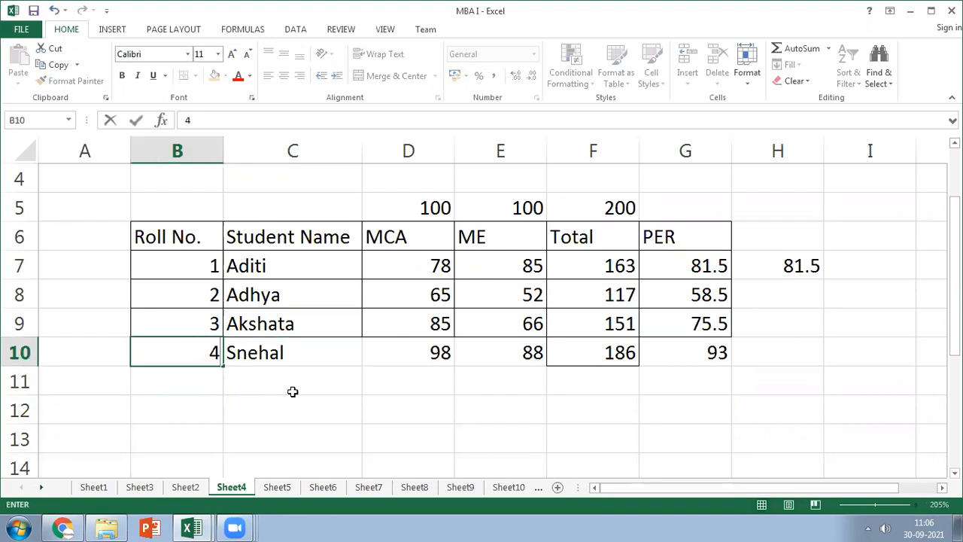
key(Return)
- Add roll number 5 in B11 and enter the student's name in C11
text(5)
click(293, 391)
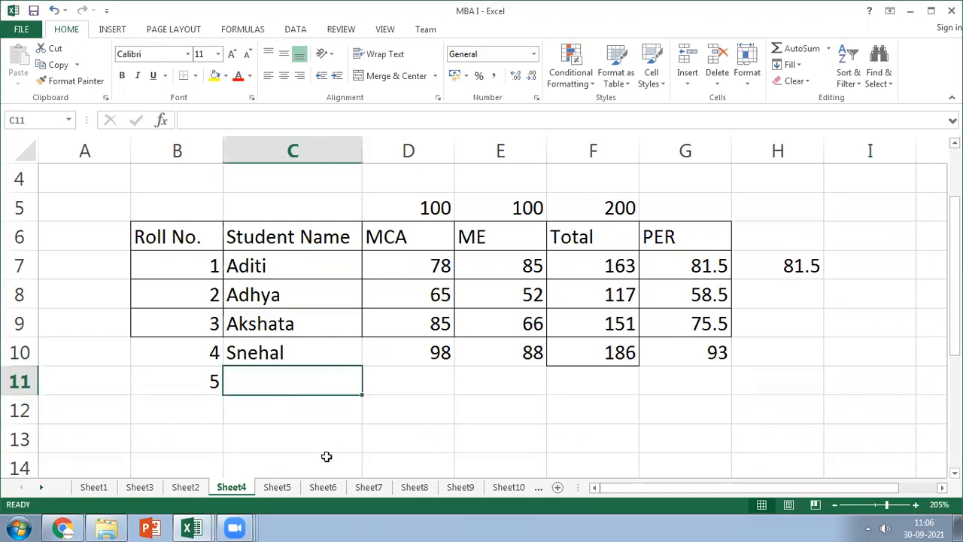
text(Ankita)
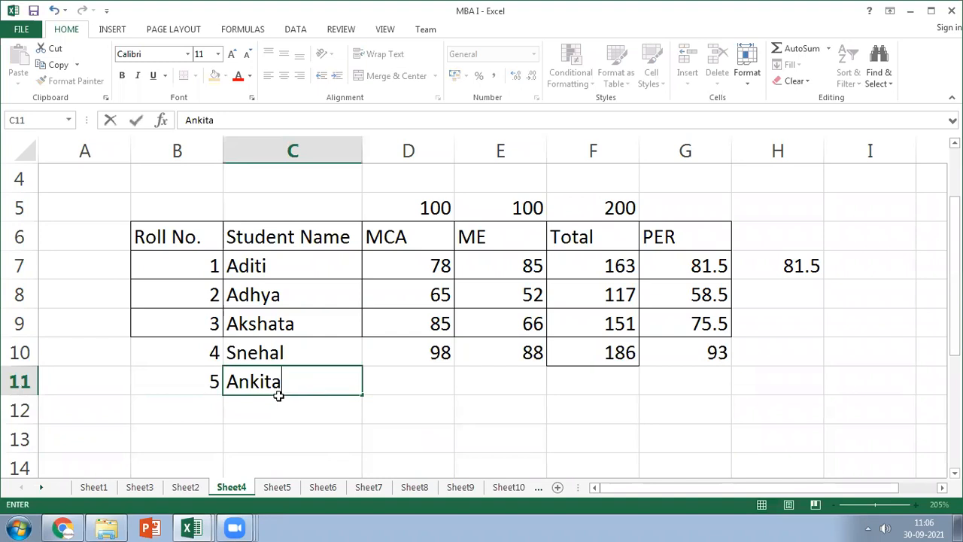
click(430, 376)
- Apply All Borders to the new table rows B10:G11
drag(189, 343, 706, 385)
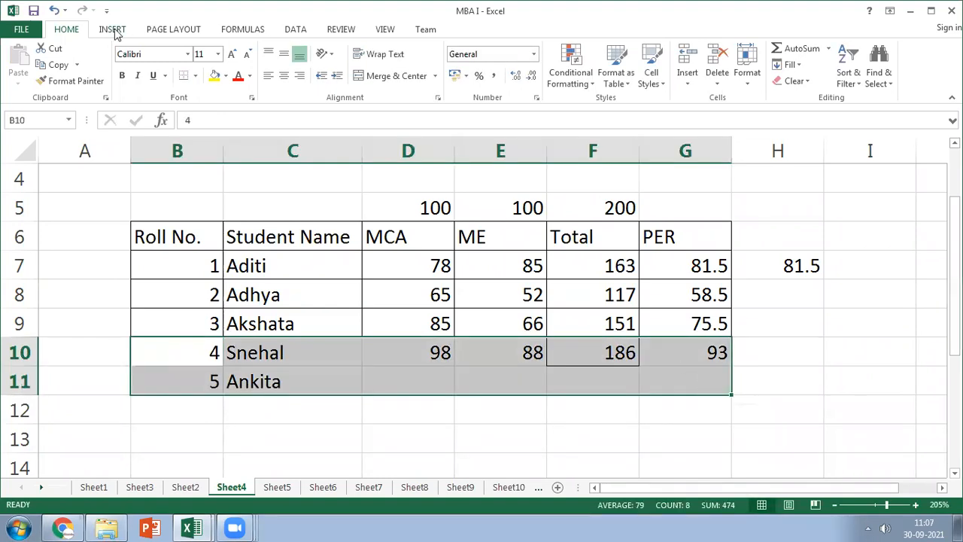
click(193, 76)
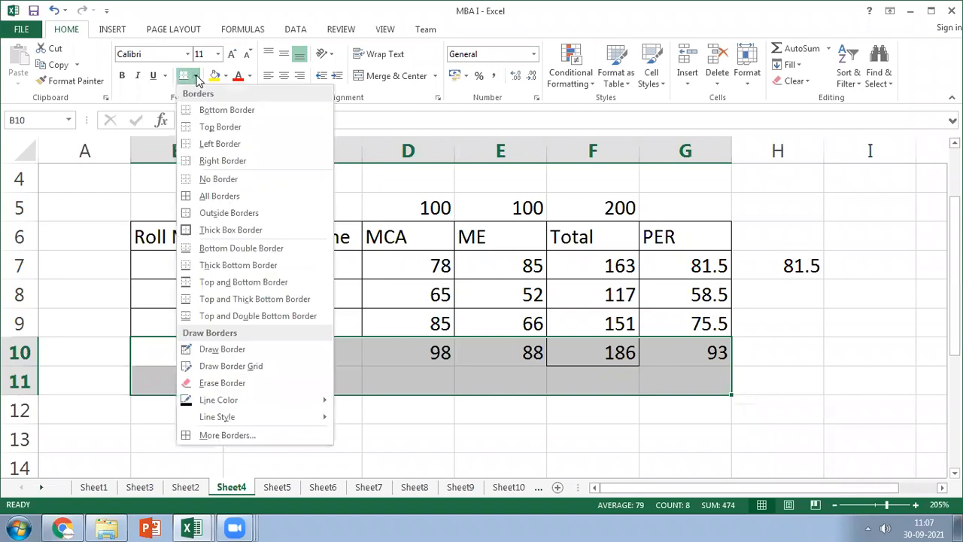
click(205, 190)
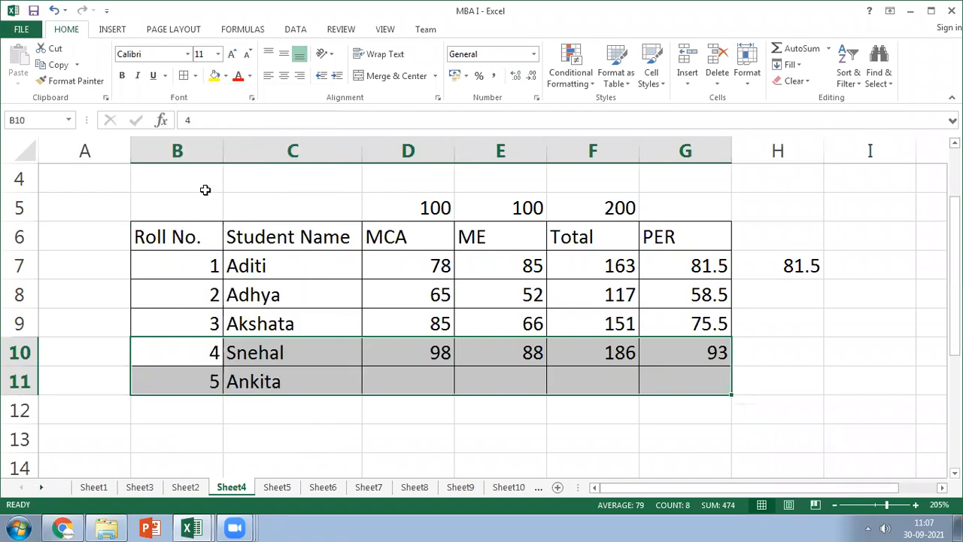
- Enter roll number 6 in B12 and select the student name cell beside it
click(211, 412)
text(6)
key(Return)
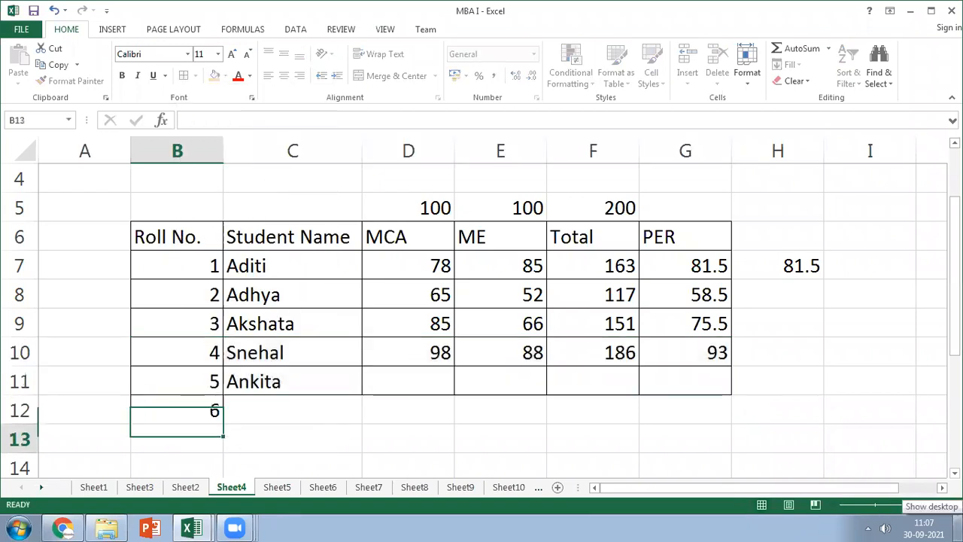
key(Up)
key(shift+Down)
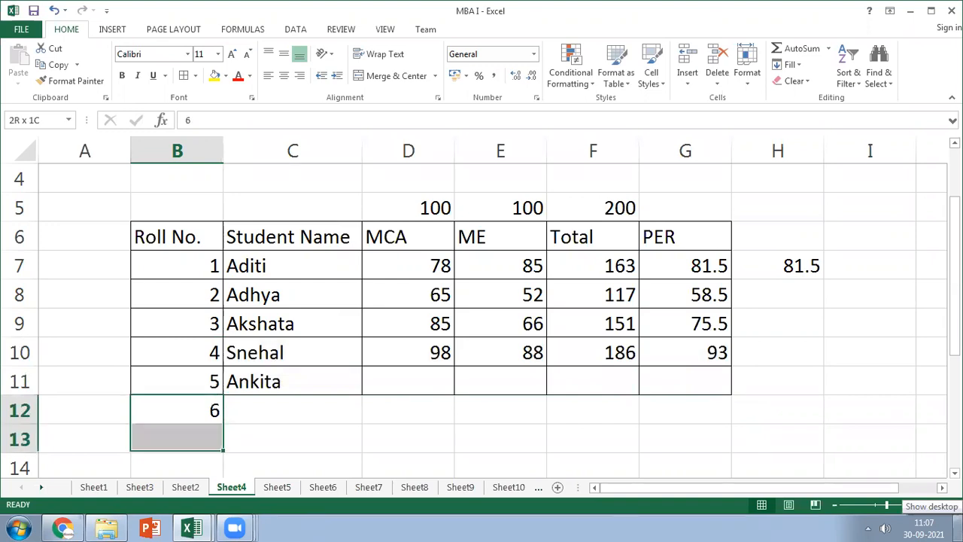
key(Right)
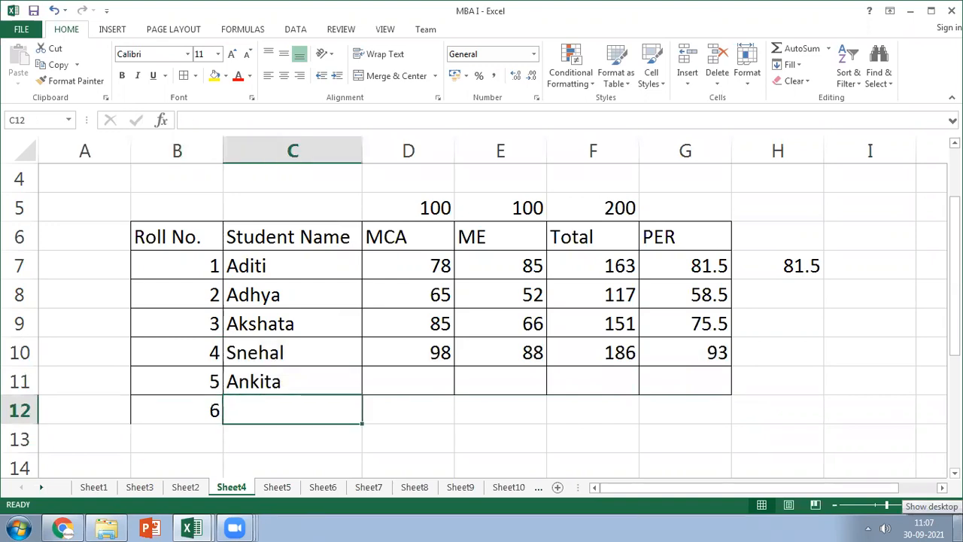
- Look over the student marks table on Sheet1 and return to Sheet4
click(94, 486)
scroll(124, 475, down, 2)
scroll(123, 475, up, 2)
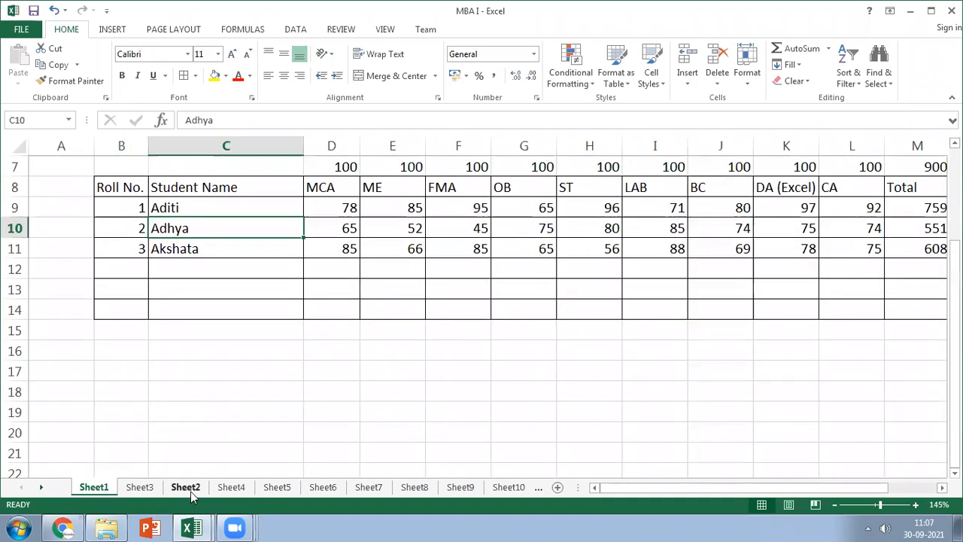
click(230, 489)
- Apply All Borders to the range B12:G15 to extend the table grid
click(193, 404)
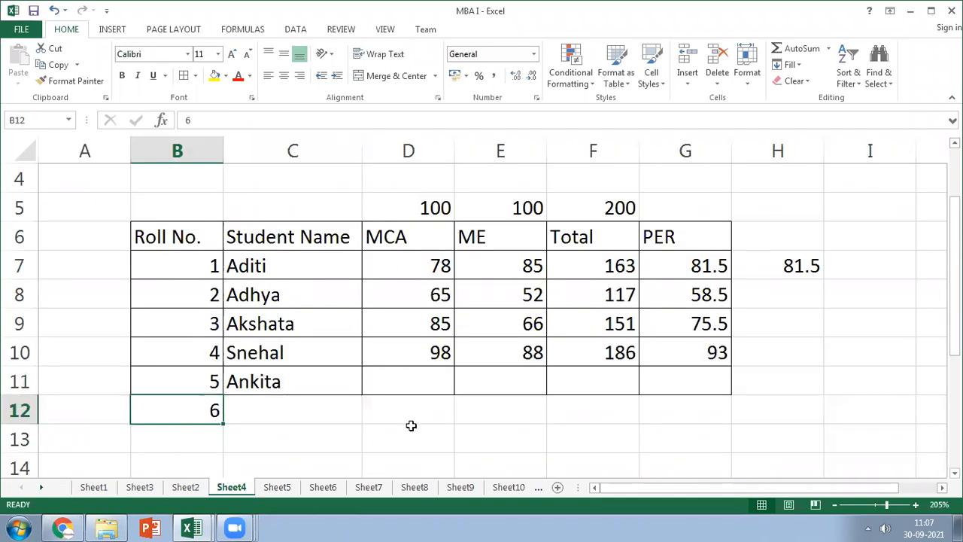
shift+click(699, 460)
scroll(699, 464, down, 2)
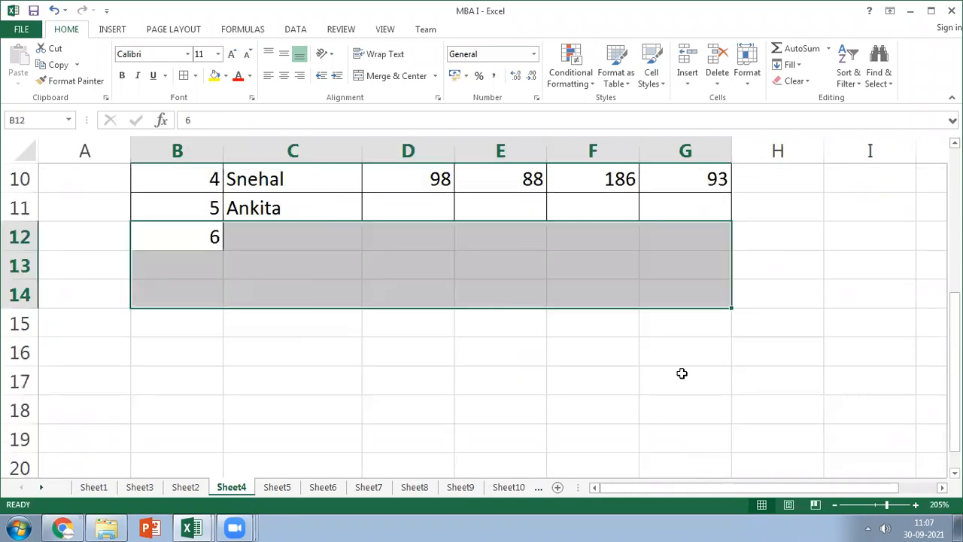
shift+click(670, 320)
click(184, 77)
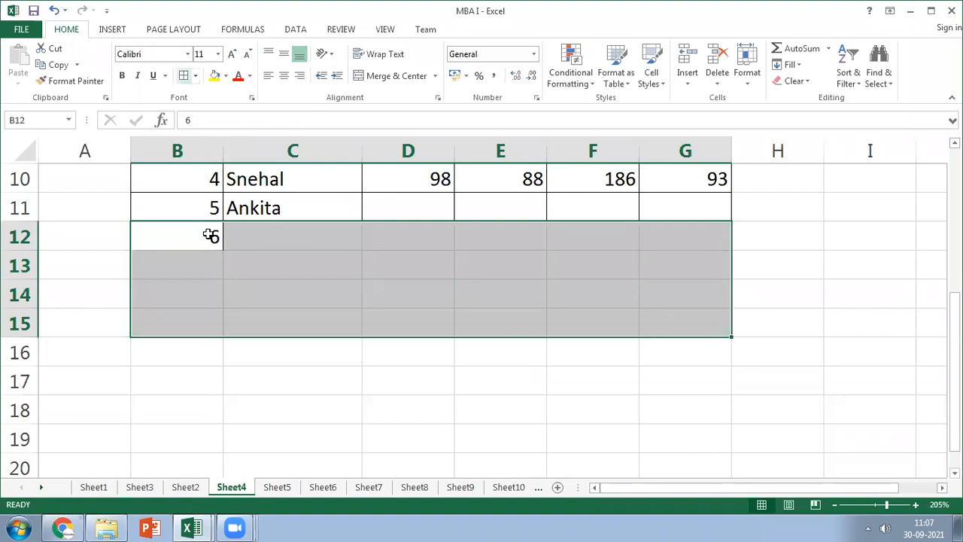
- Enter the student's name for roll number 6 in C12
click(258, 238)
scroll(426, 346, up, 2)
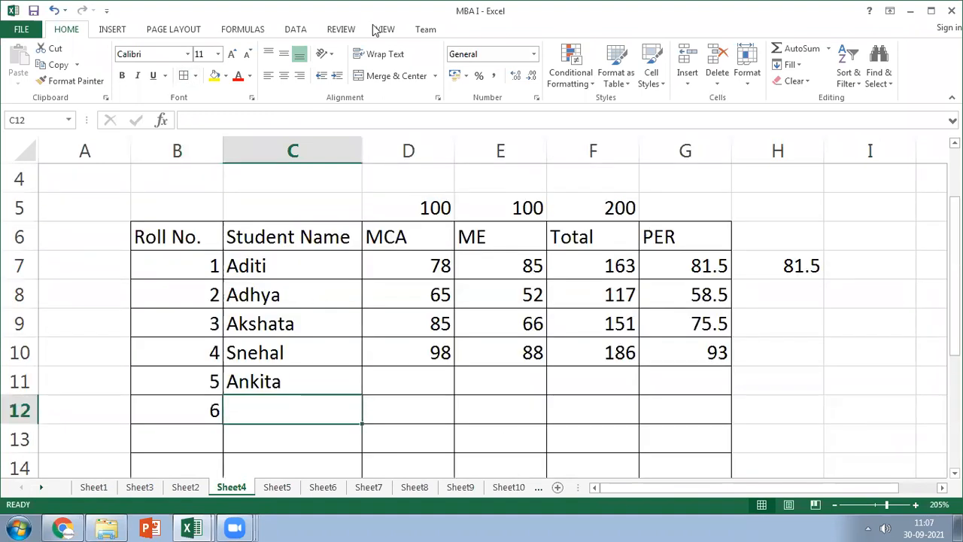
click(460, 159)
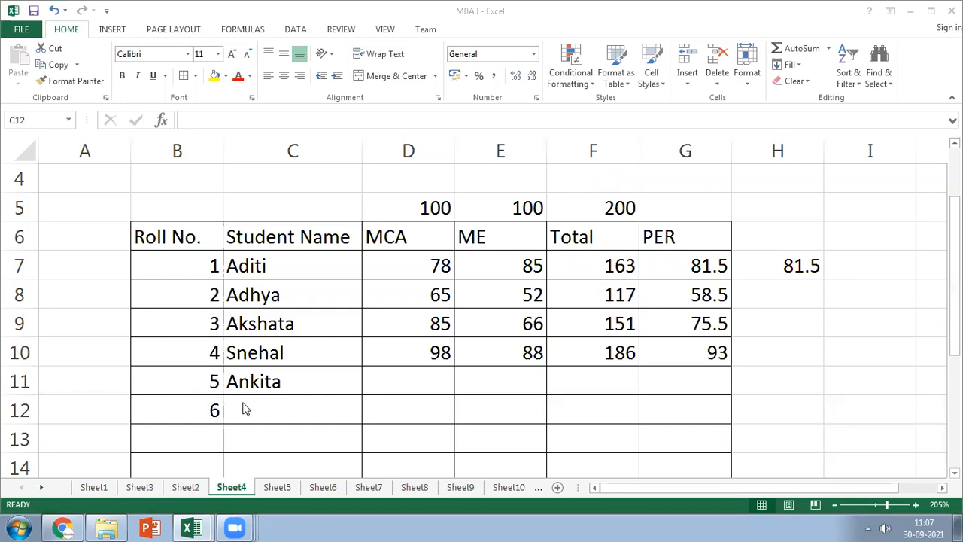
click(262, 417)
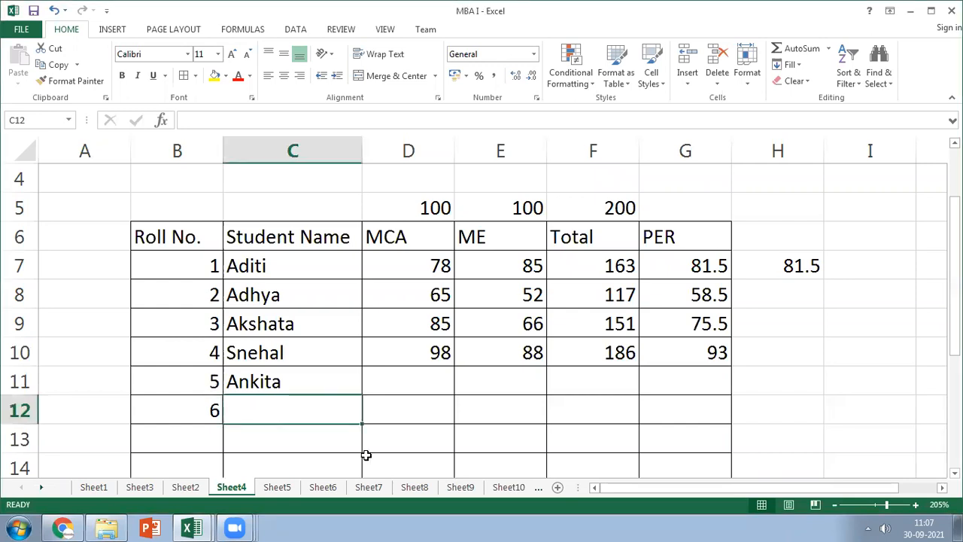
text(Prajakta)
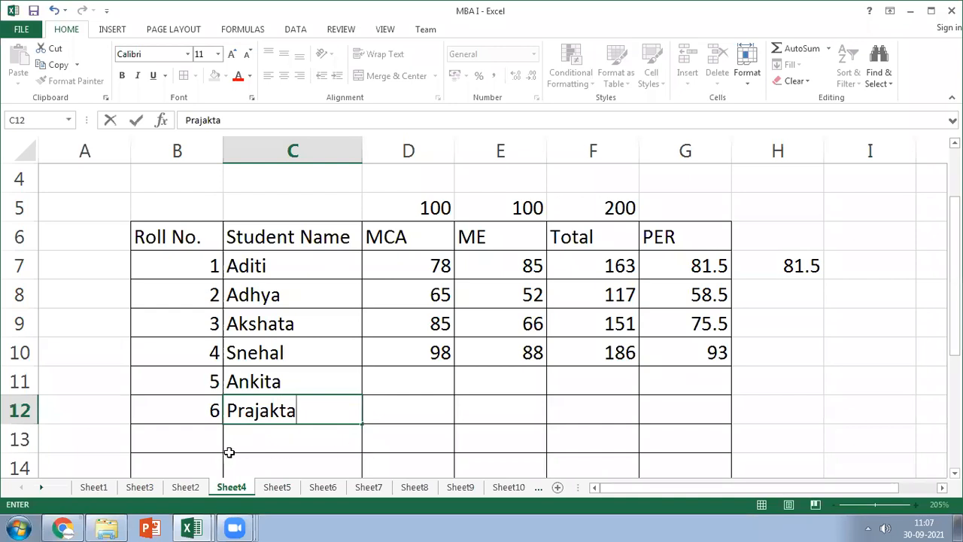
- Enter roll number 7 in B13 and the student's name beside it in C13
click(211, 431)
text(7)
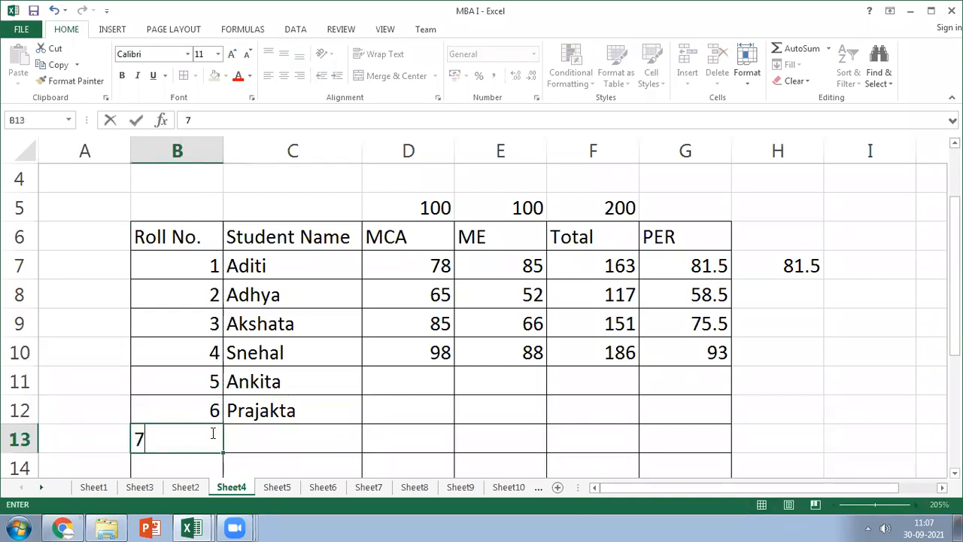
key(Tab)
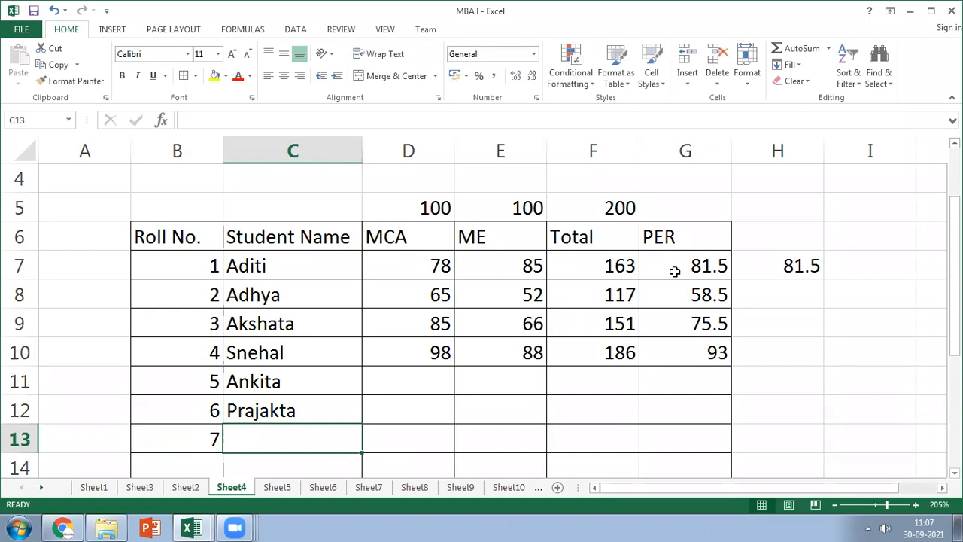
scroll(673, 271, down, 1)
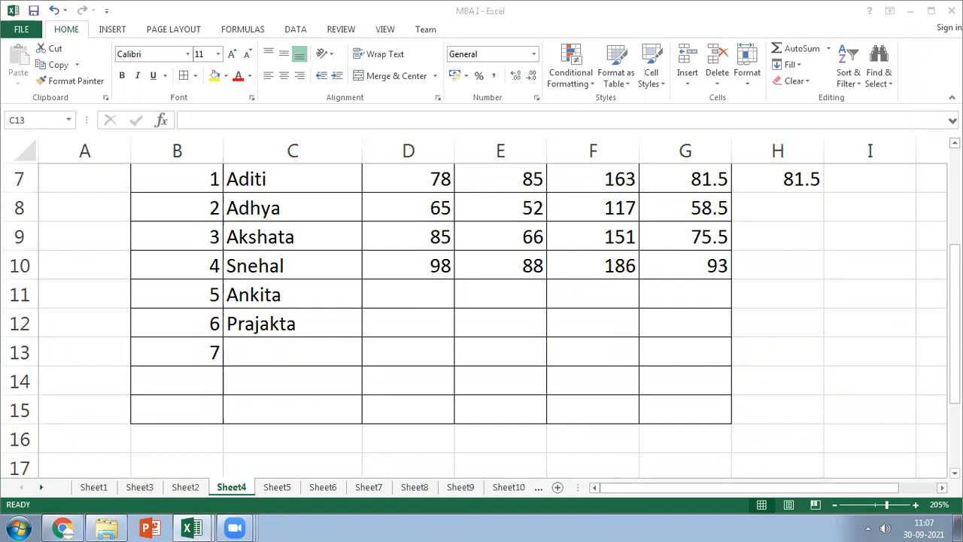
click(258, 362)
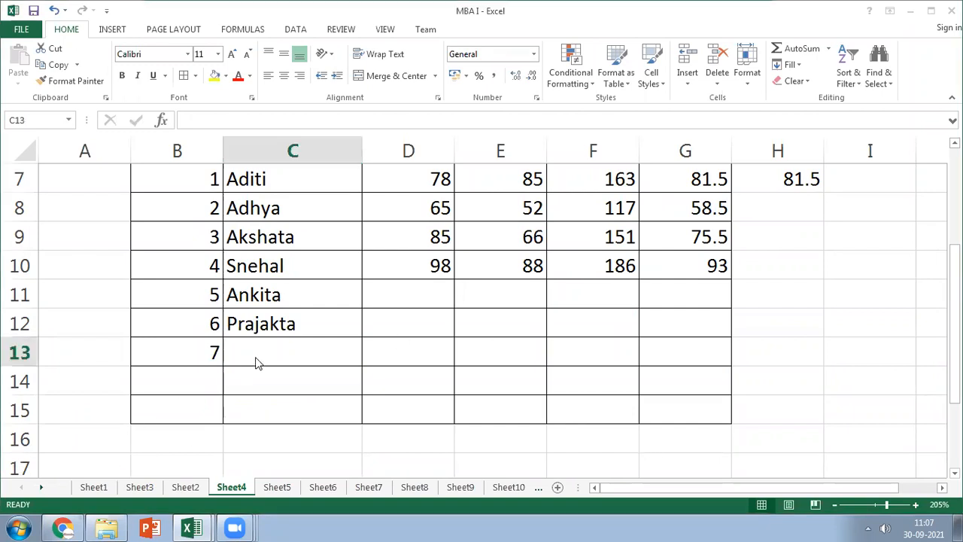
text(Shivam)
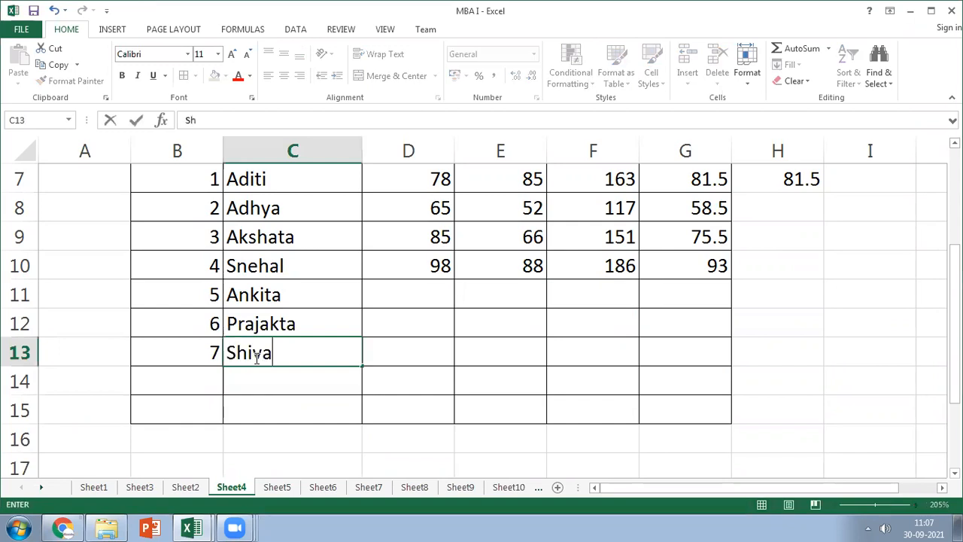
key(Return)
- Enter roll number 8 in B14 and the student's name beside it in C14
text(8)
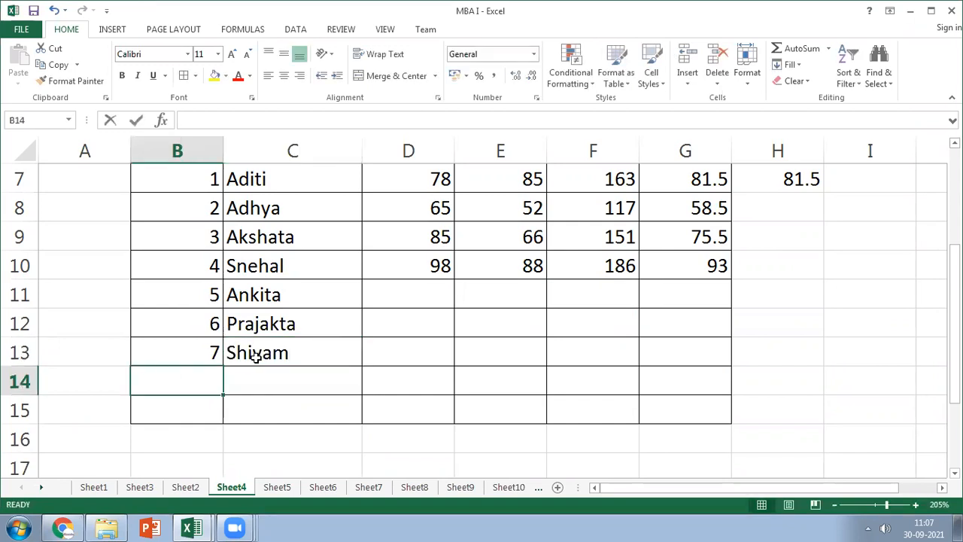
key(Tab)
text(Monika)
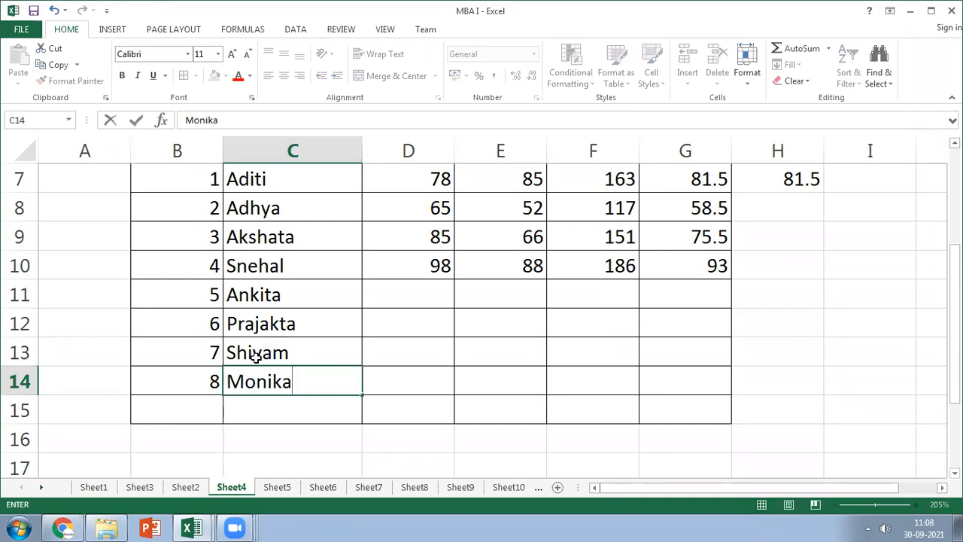
key(Return)
- Enter roll number 9 in B15 and the student's name beside it in C15
text(9)
key(Tab)
text(S)
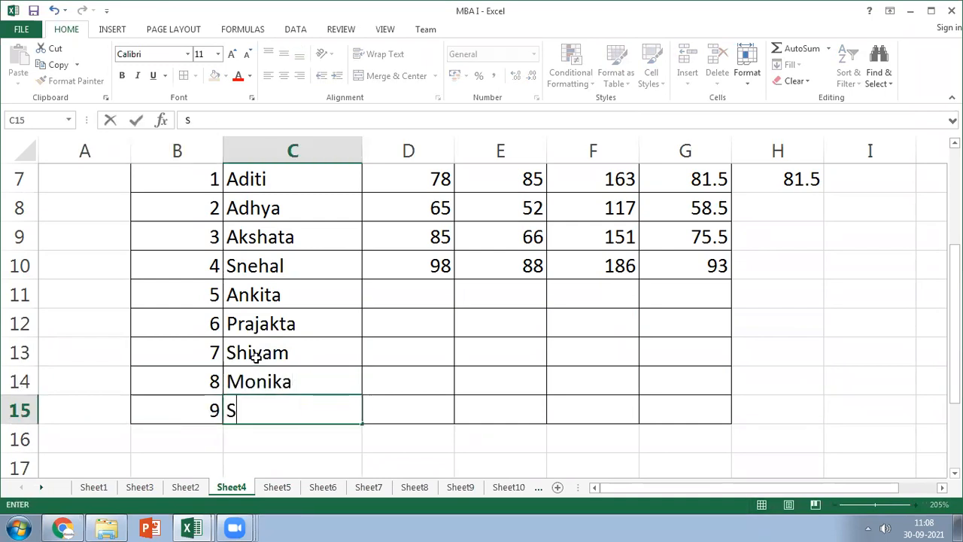
text(nehalal)
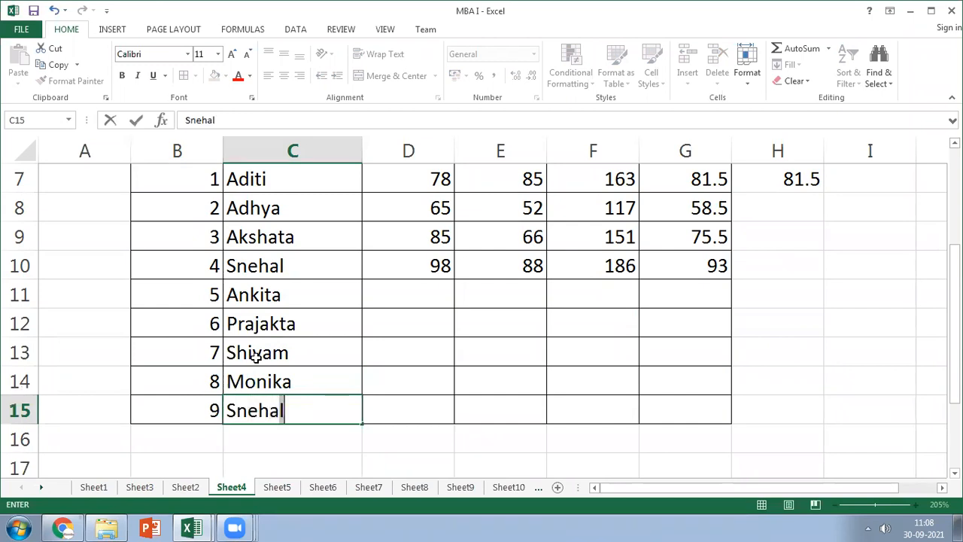
key(BackSpace)
key(Return)
- Enter roll number 10 in B16 and the student's name beside it in C16
text(10)
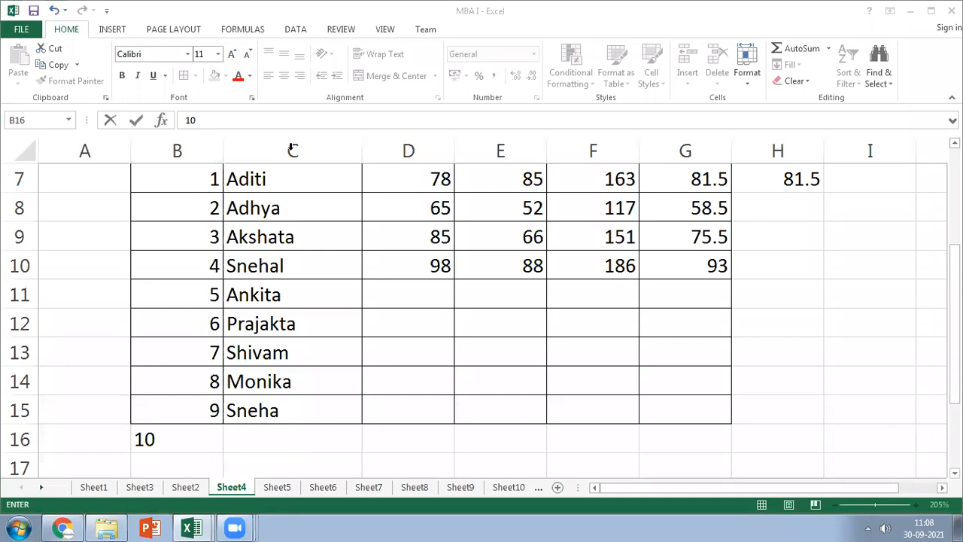
click(234, 442)
click(241, 449)
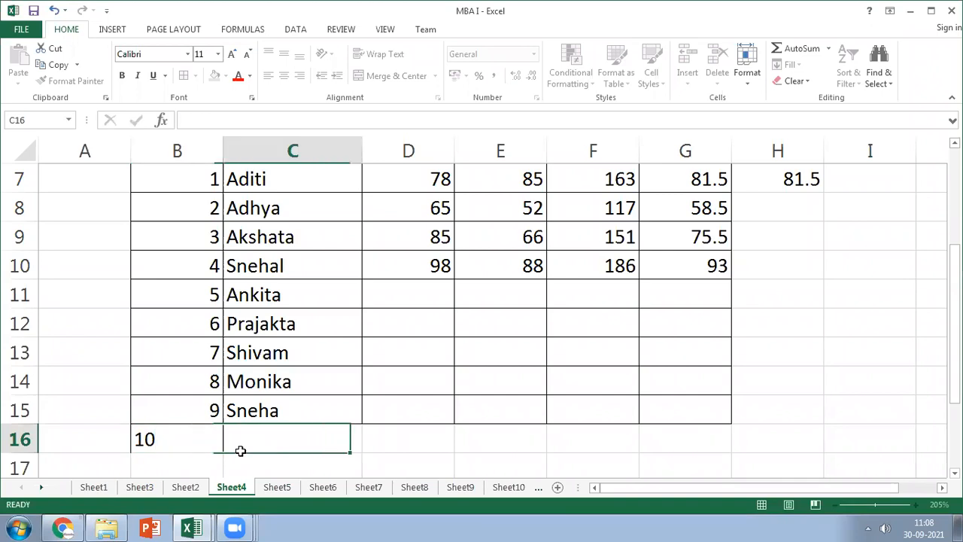
text(Omkar)
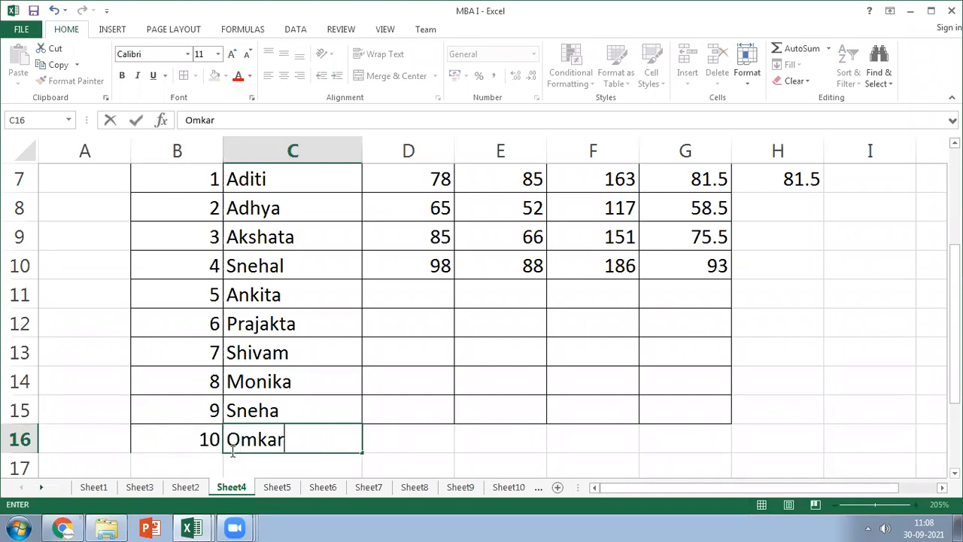
key(Tab)
- Apply All Borders to the new table row B16:G16
click(194, 440)
shift+click(683, 446)
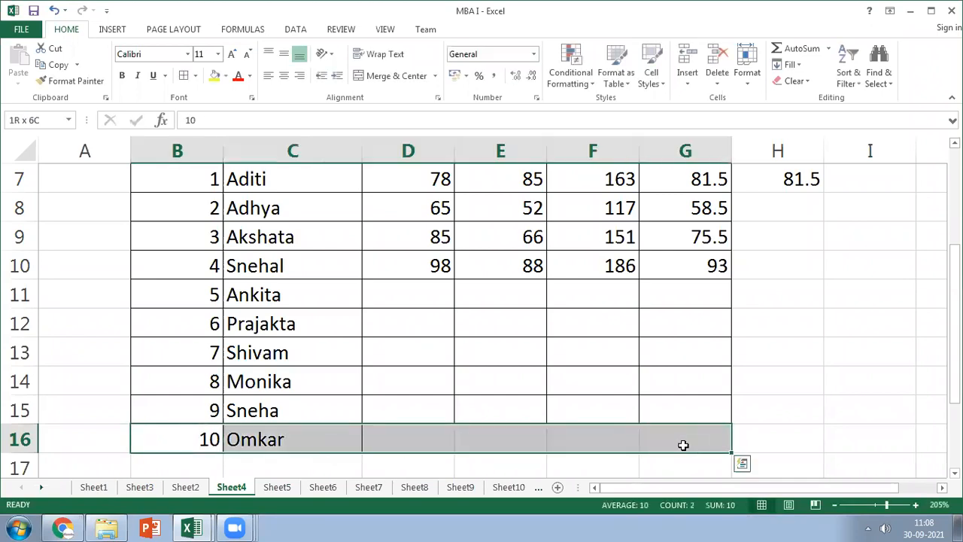
click(184, 76)
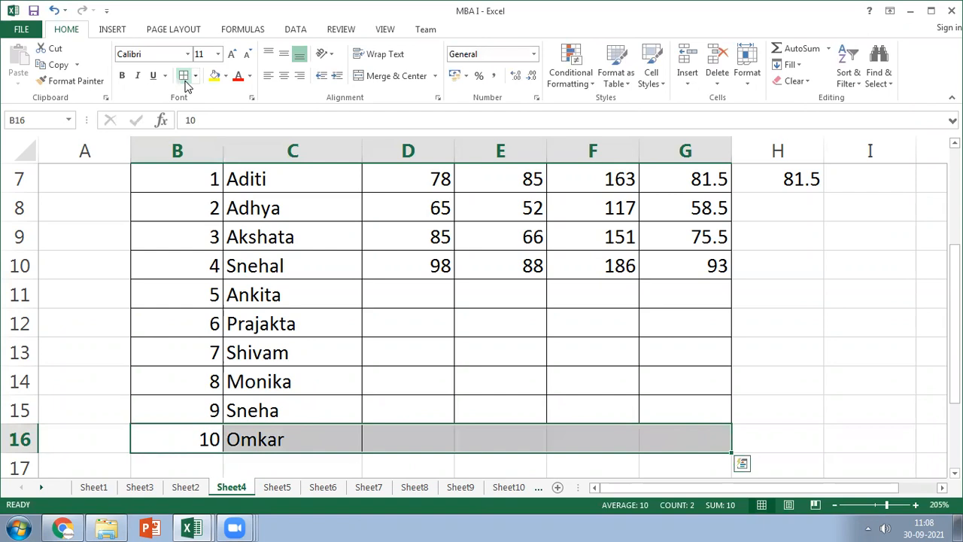
- Enter the MCA marks 92, 74 and 85 in D11:D13 for roll numbers 5 to 7
click(422, 289)
scroll(440, 369, up, 1)
scroll(440, 368, down, 1)
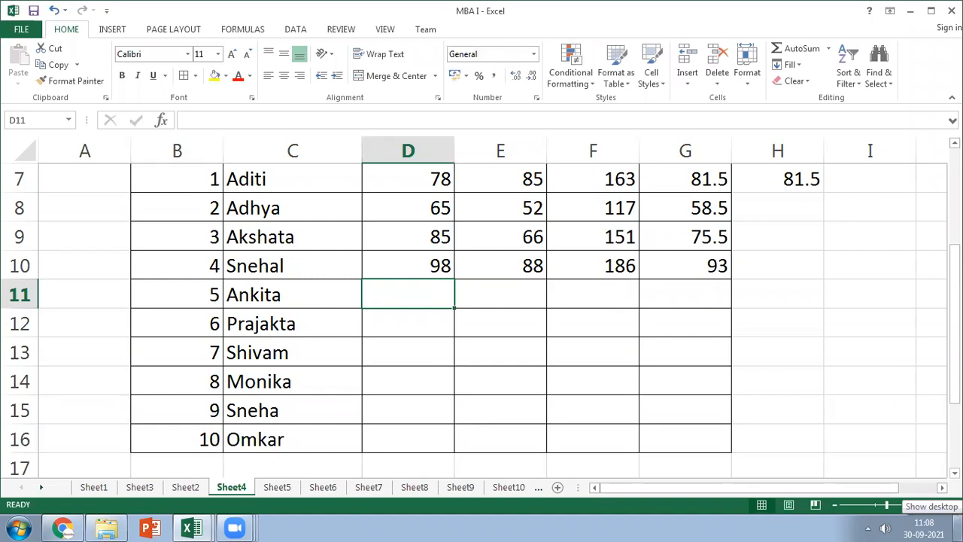
text(92)
key(Return)
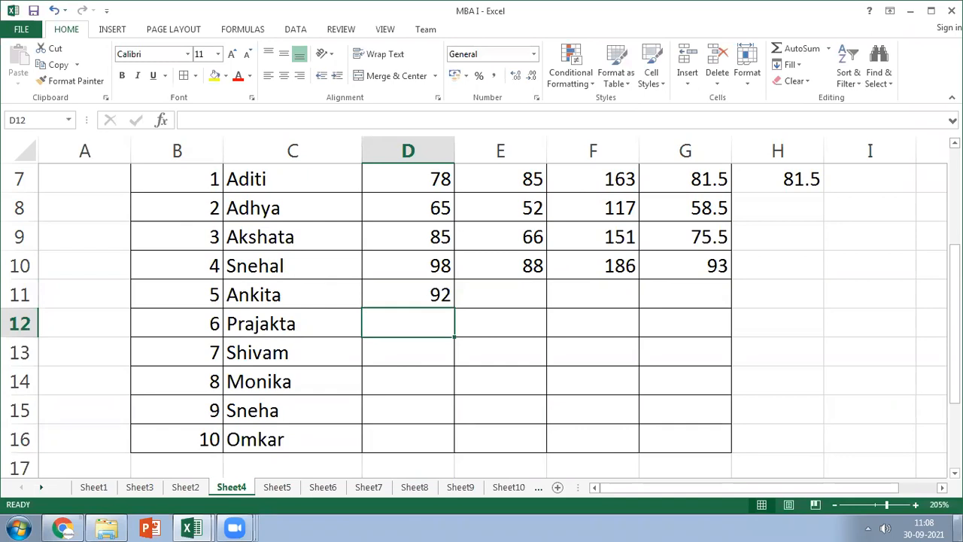
text(74)
key(Return)
text(85)
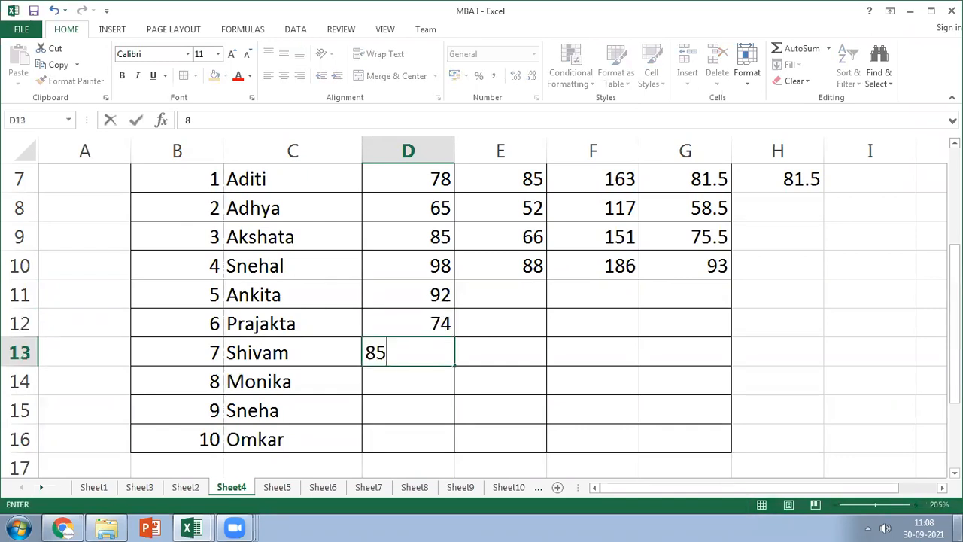
key(Return)
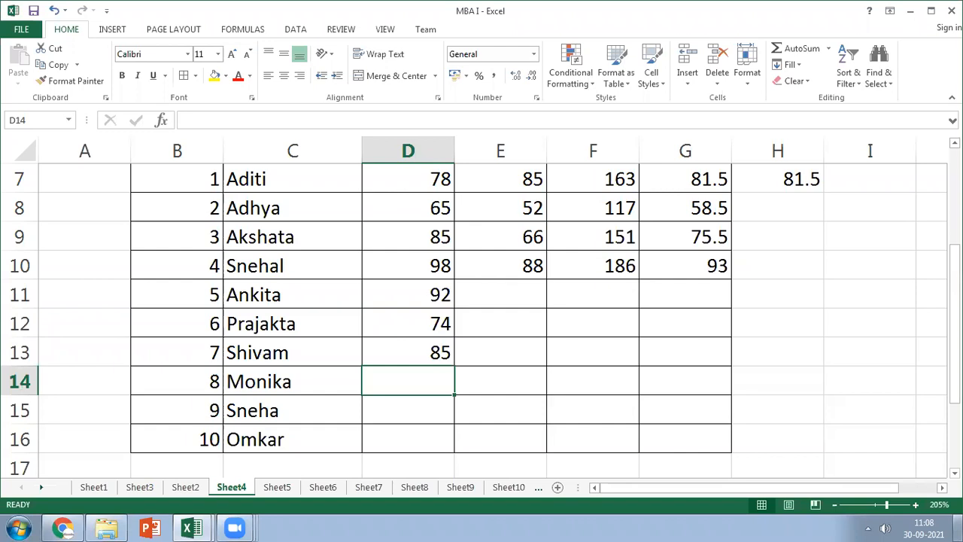
- Enter the MCA marks 76, 65 and 85 in D14:D16 for roll numbers 8 to 10
text(76)
key(Return)
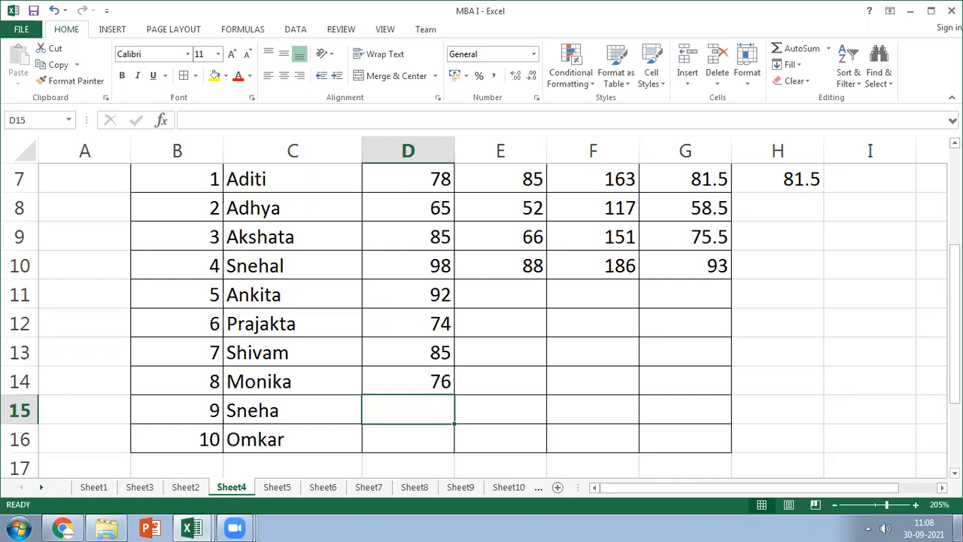
text(65)
key(Return)
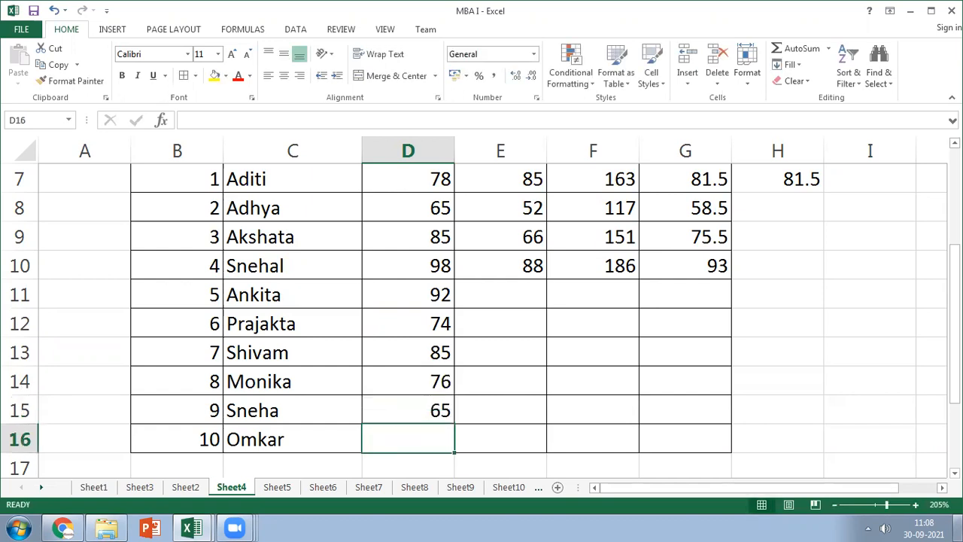
text(85)
key(Tab)
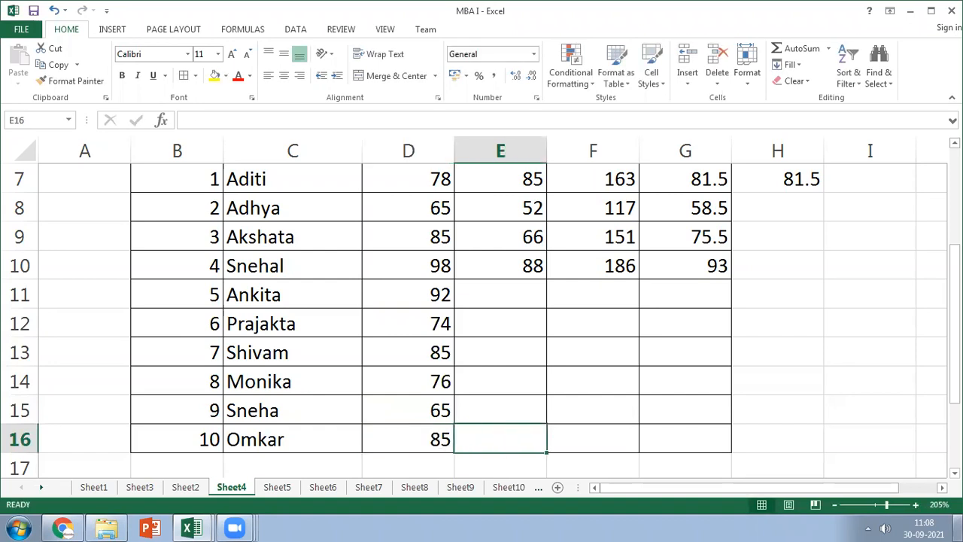
- Fill in the ME marks from the last row upward: 77 in E16, 92 in E15 and 99 in E14
text(75)
key(BackSpace)
text(7)
key(Up)
text(9)
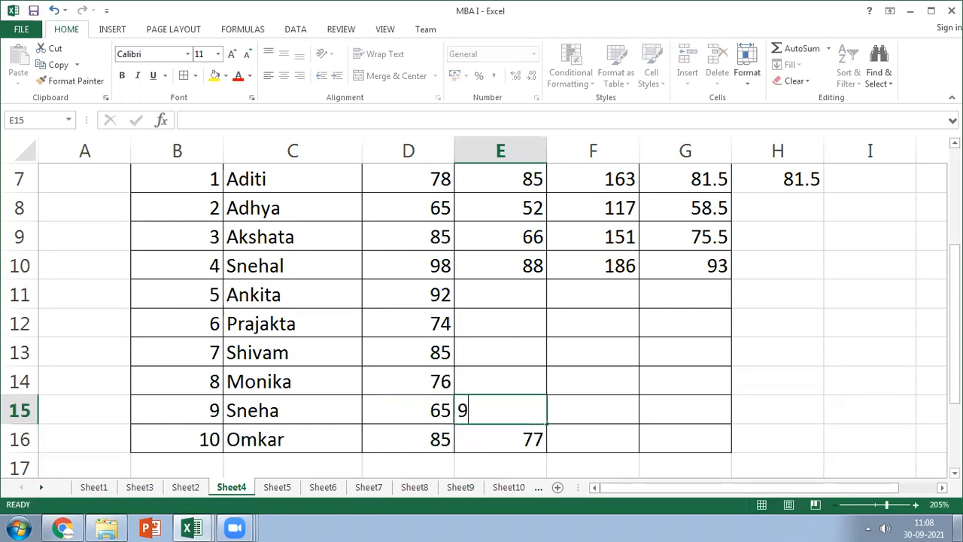
text(2)
key(Up)
text(9)
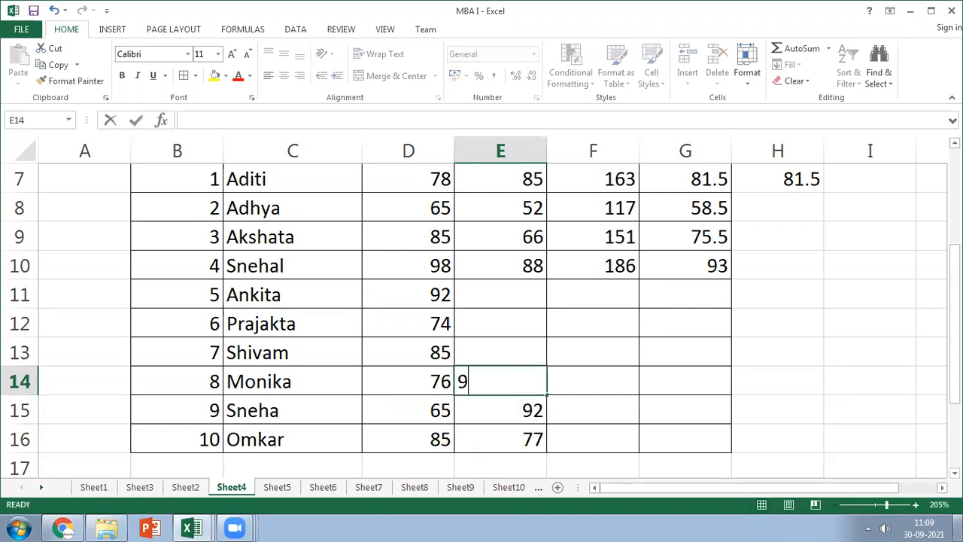
text(9)
key(Up)
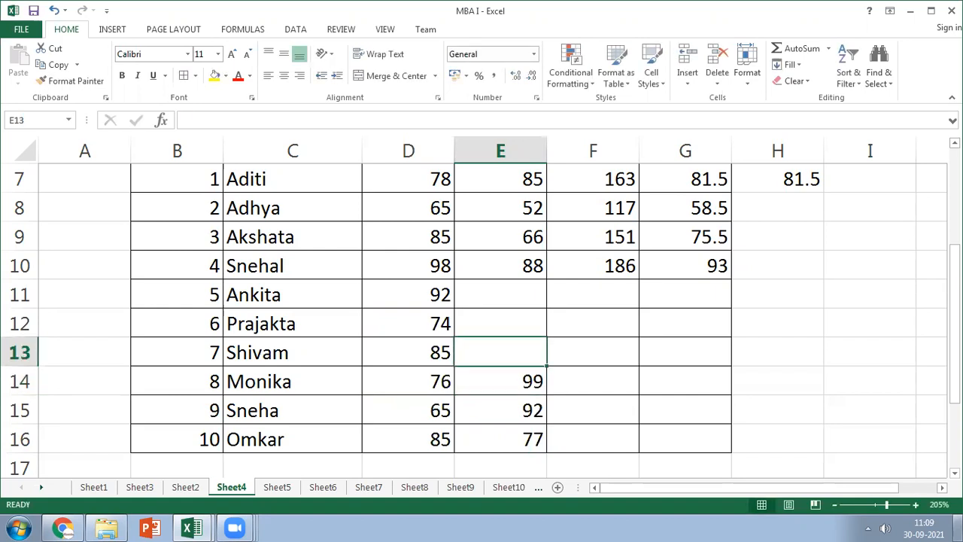
- Complete the ME marks with 69 in E13, 81 in E12 and 72 in E11
text(69)
key(Up)
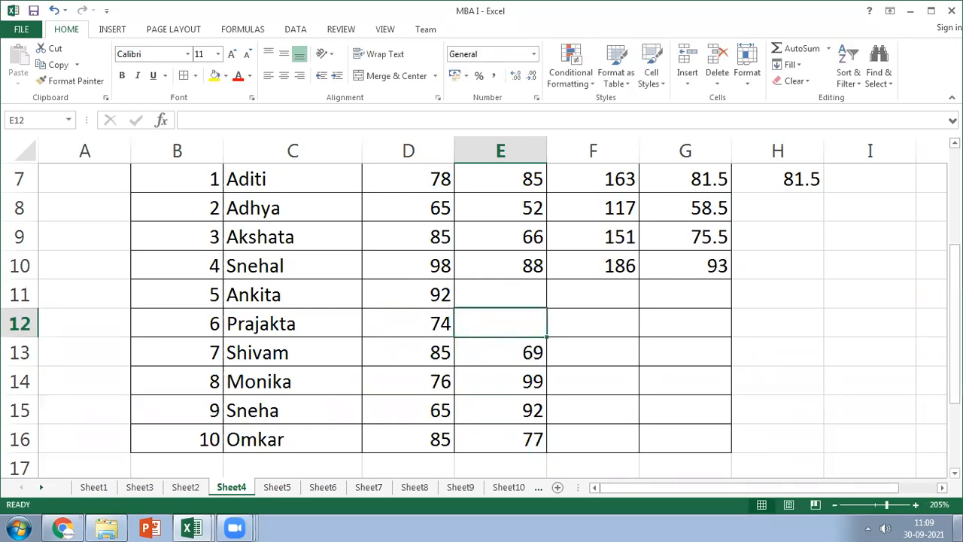
text(81)
key(Up)
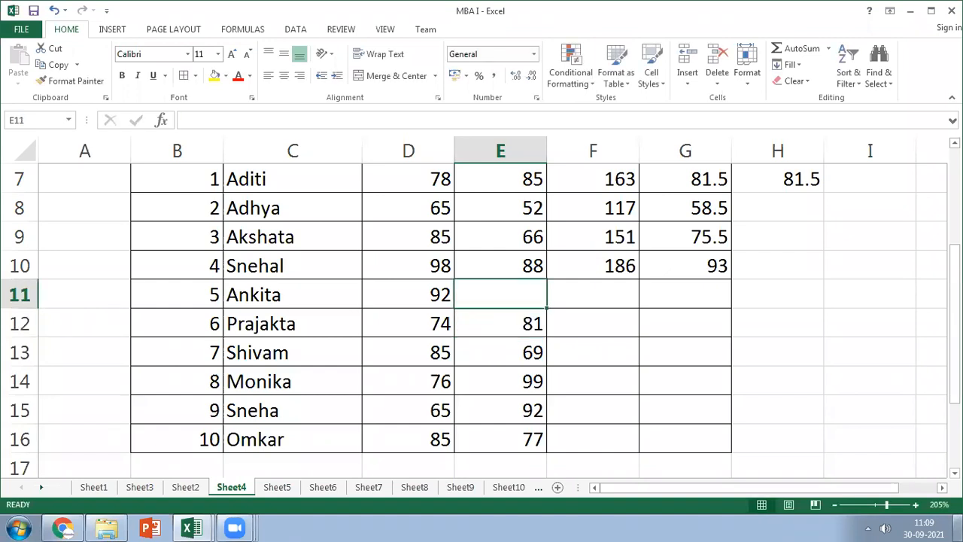
text(7)
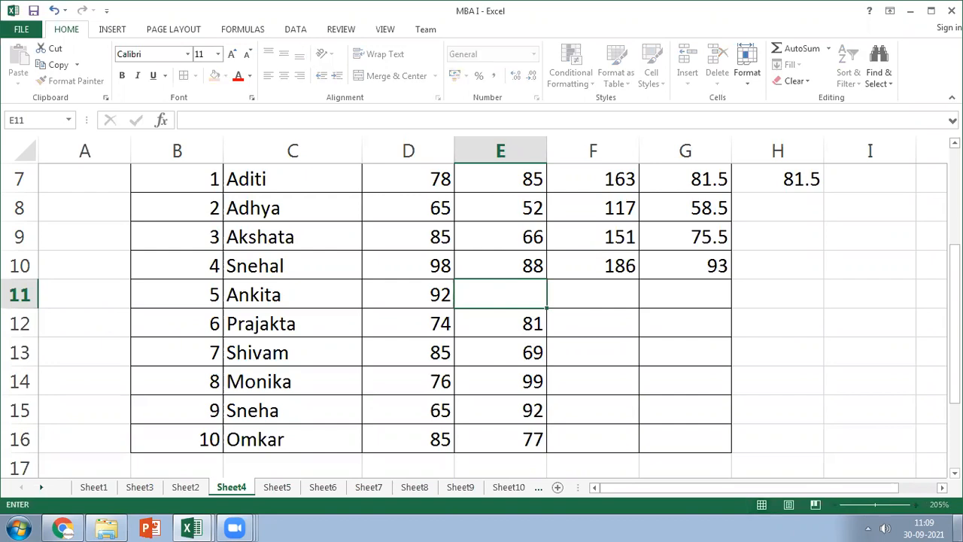
text(2)
key(Return)
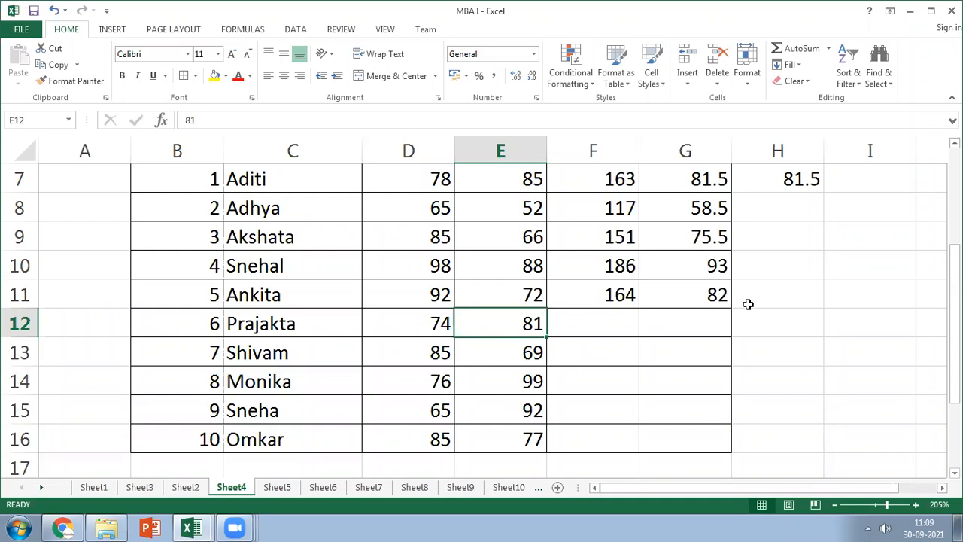
- Fill the Total and PER formulas from F11 and G11 down through row 16
click(627, 297)
drag(639, 316, 651, 455)
click(693, 292)
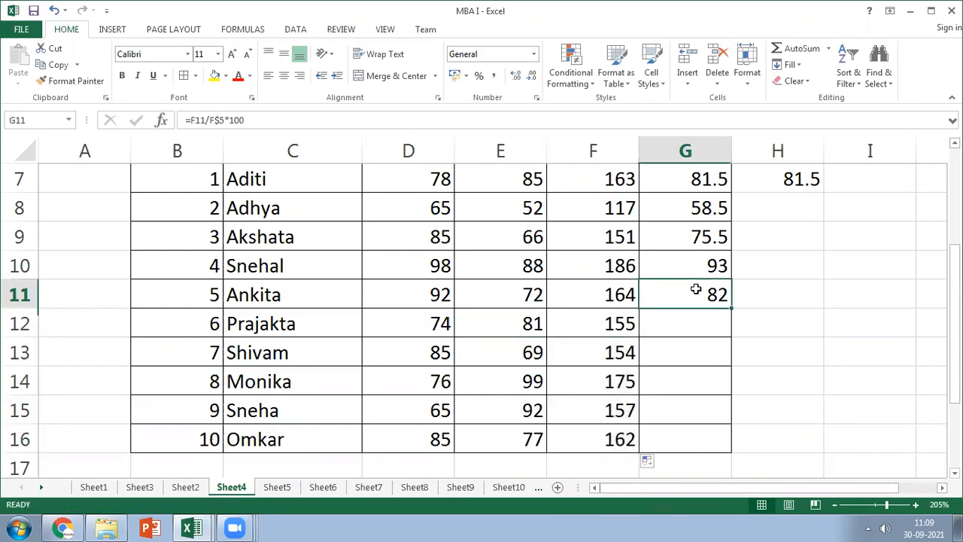
drag(728, 308, 730, 440)
scroll(729, 440, up, 2)
scroll(729, 440, down, 2)
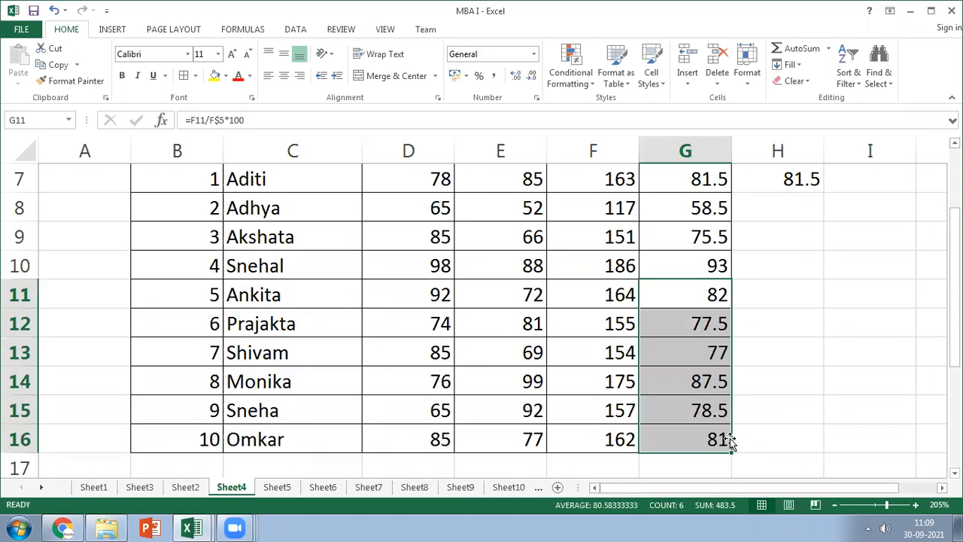
- Examine the cell references in the PER formula in G11
click(714, 298)
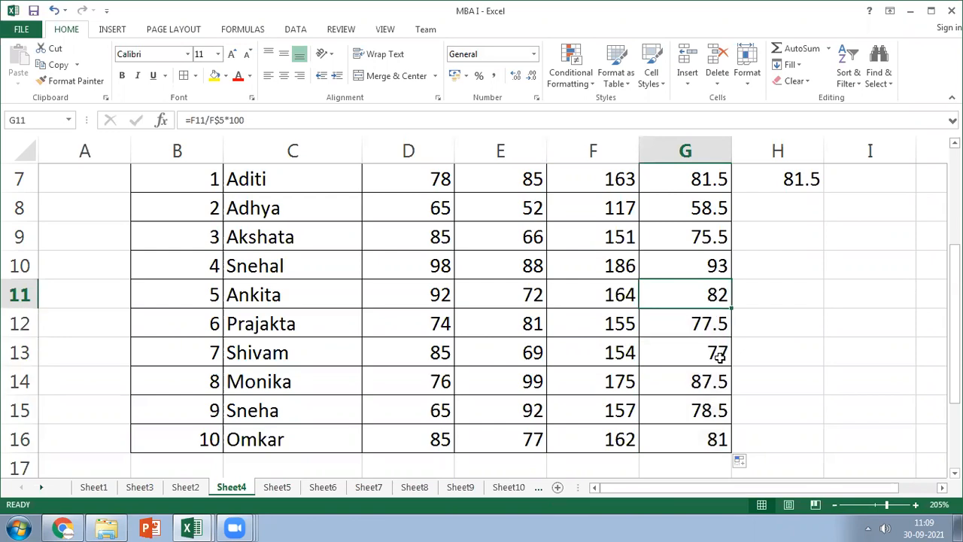
click(323, 122)
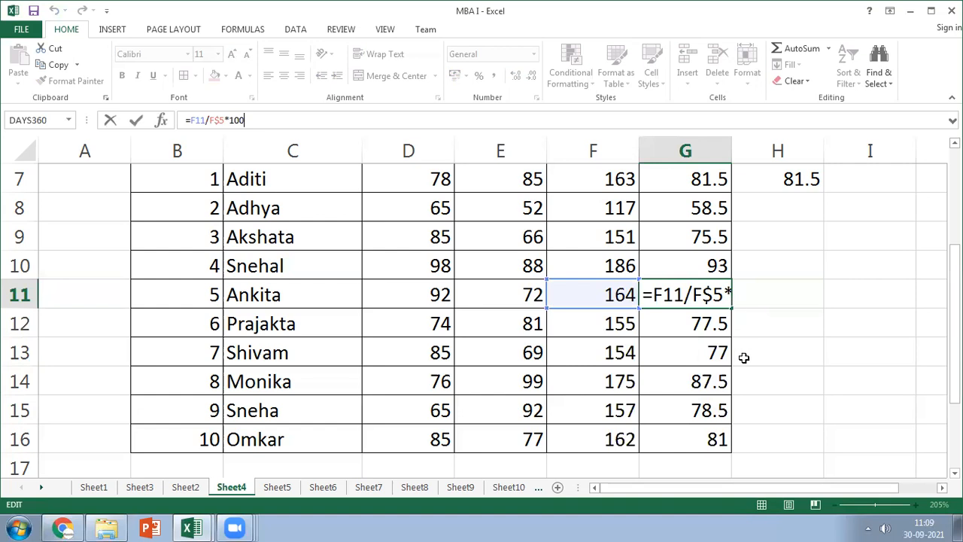
key(Return)
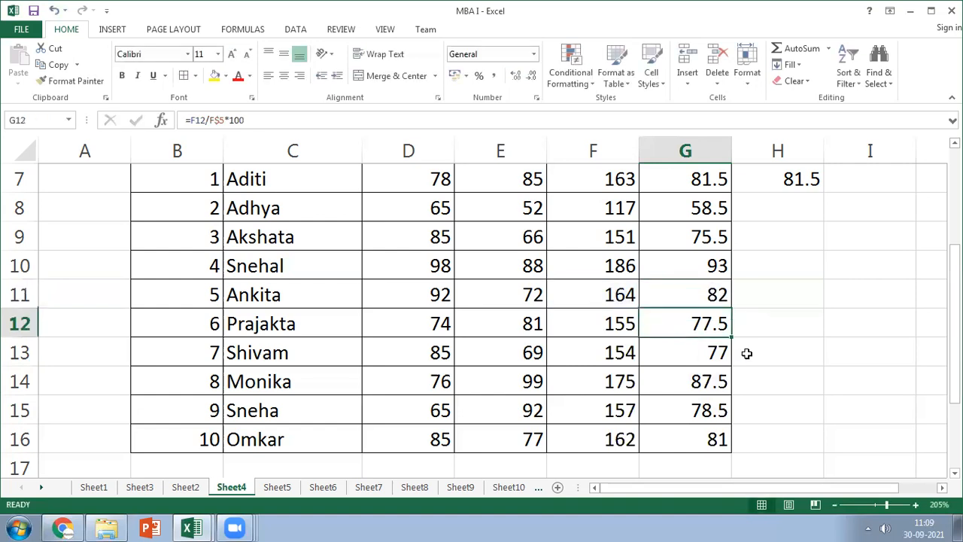
- Compare the cell references in the PER formulas of G7 through G10, one row after another
scroll(746, 352, up, 2)
click(662, 350)
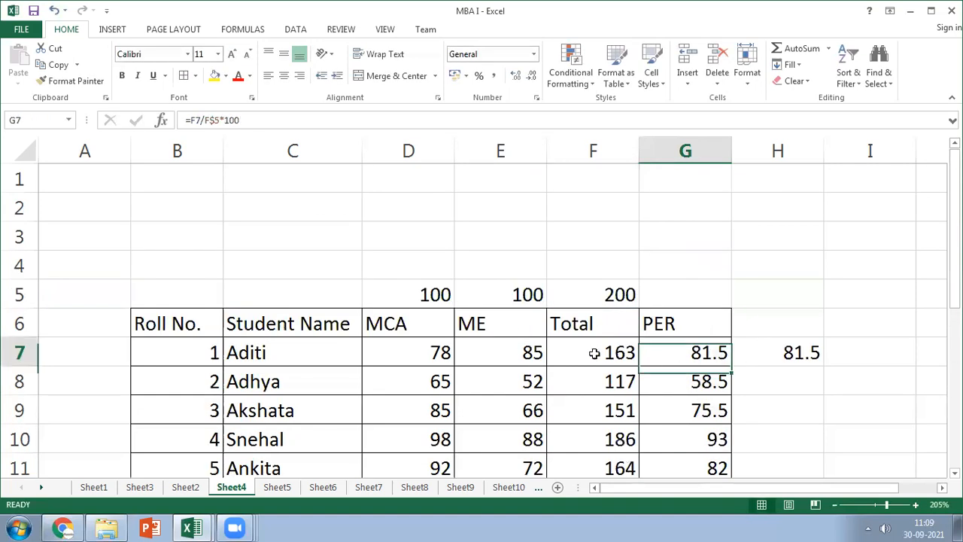
click(250, 119)
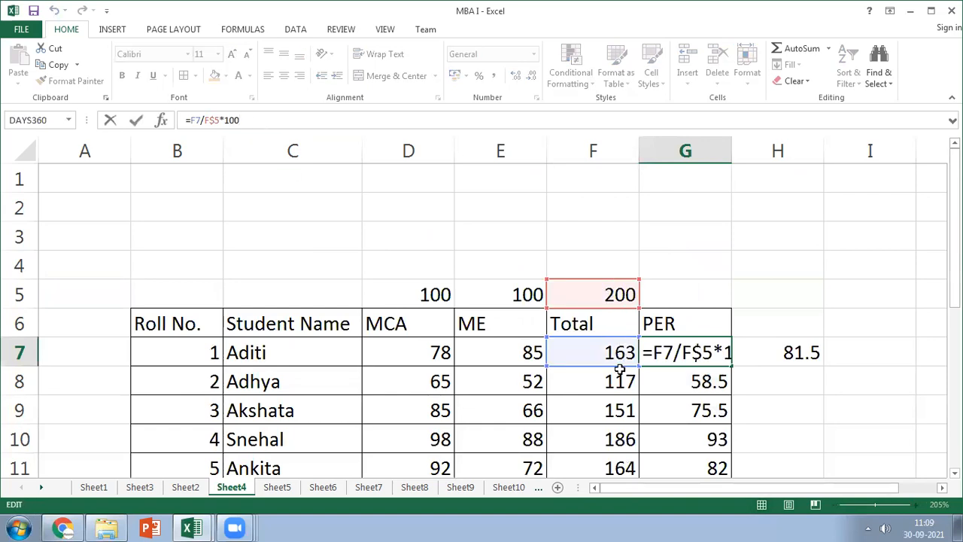
key(Return)
click(281, 122)
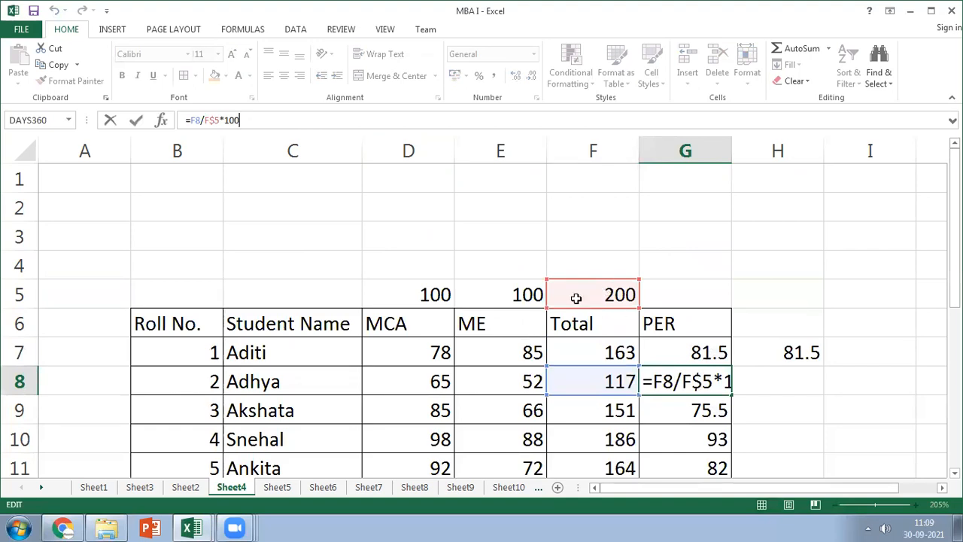
key(Return)
click(274, 114)
key(Return)
click(274, 114)
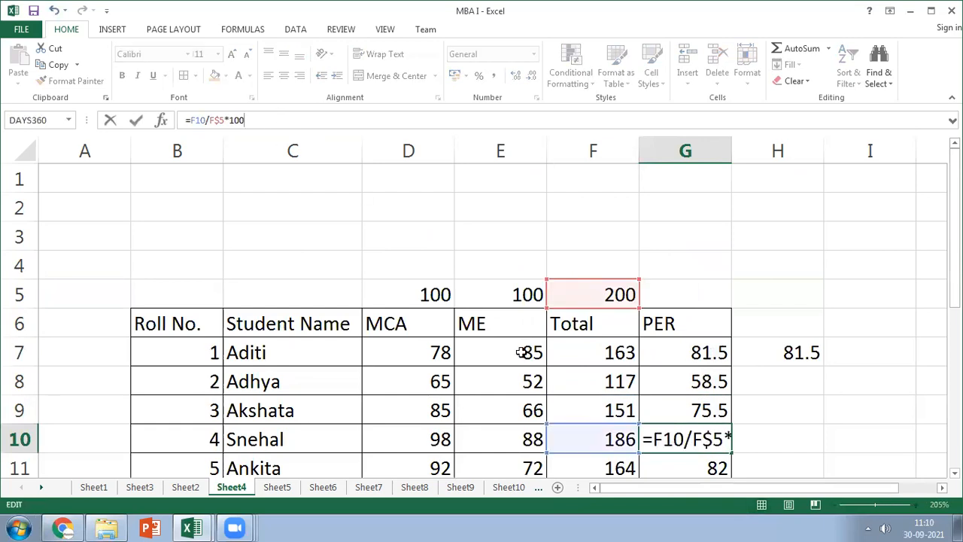
key(Return)
- Examine the PER formula in G14 and trace its F14 and F$5 references in the table
scroll(724, 408, down, 3)
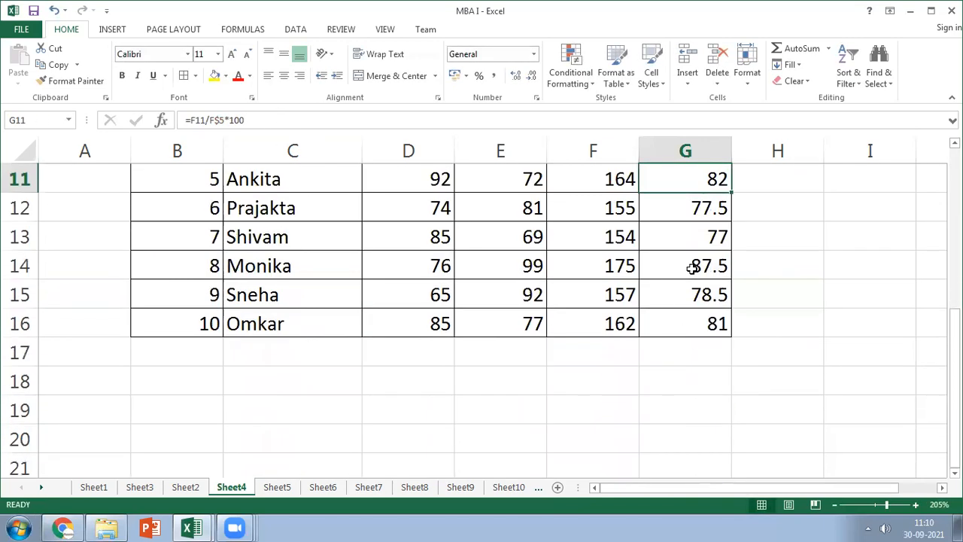
click(692, 268)
click(298, 119)
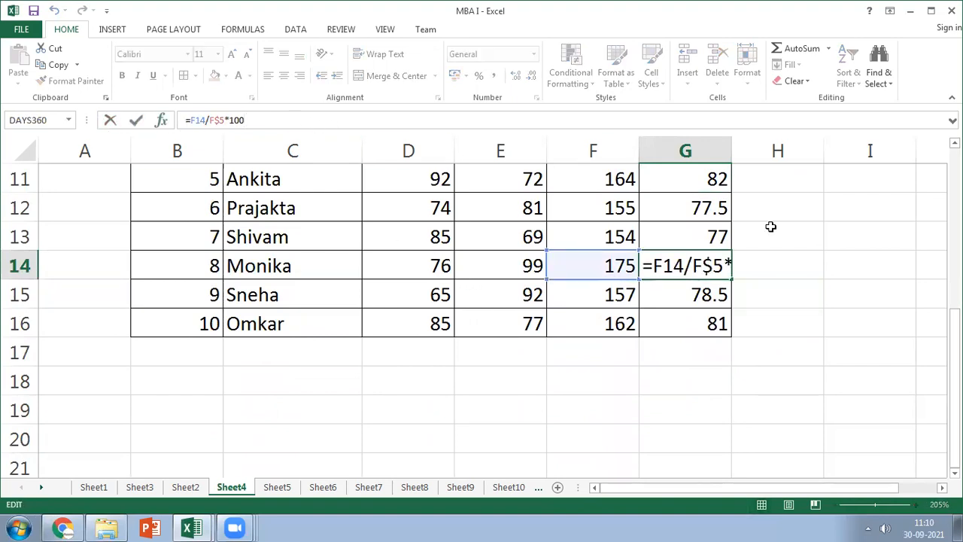
scroll(899, 280, up, 2)
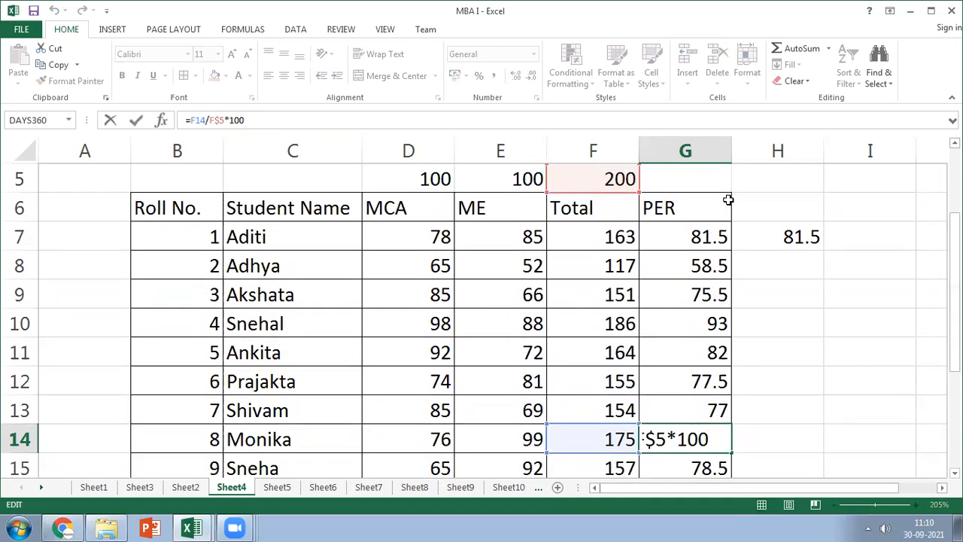
drag(954, 243, 954, 240)
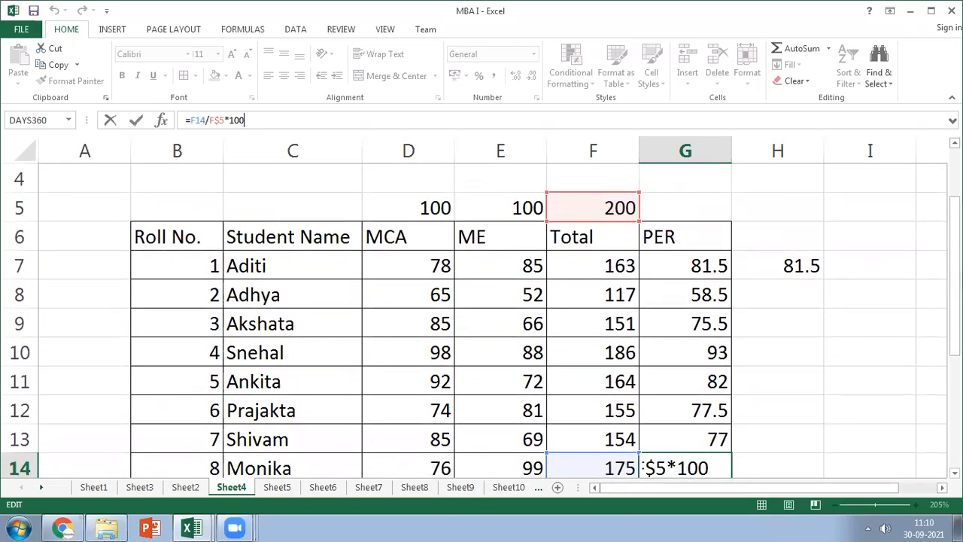
drag(954, 239, 954, 243)
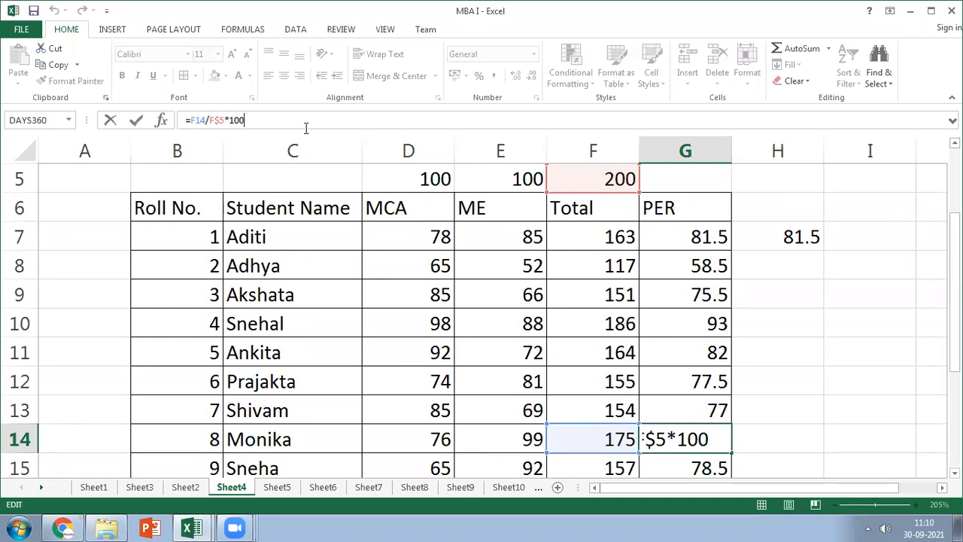
key(Return)
scroll(301, 146, down, 1)
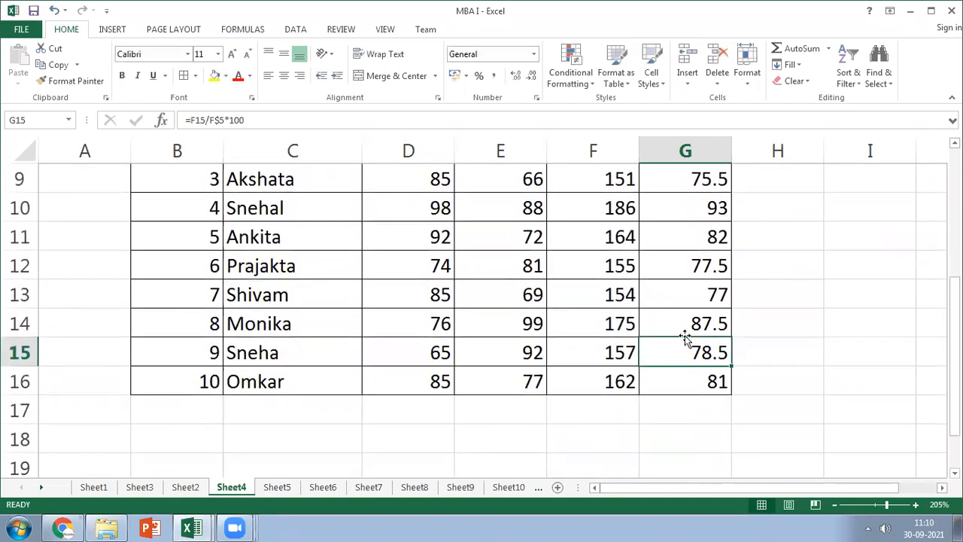
- Examine the PER formula in G16, highlighting its F16 and F$5 references in turn
click(675, 372)
key(F2)
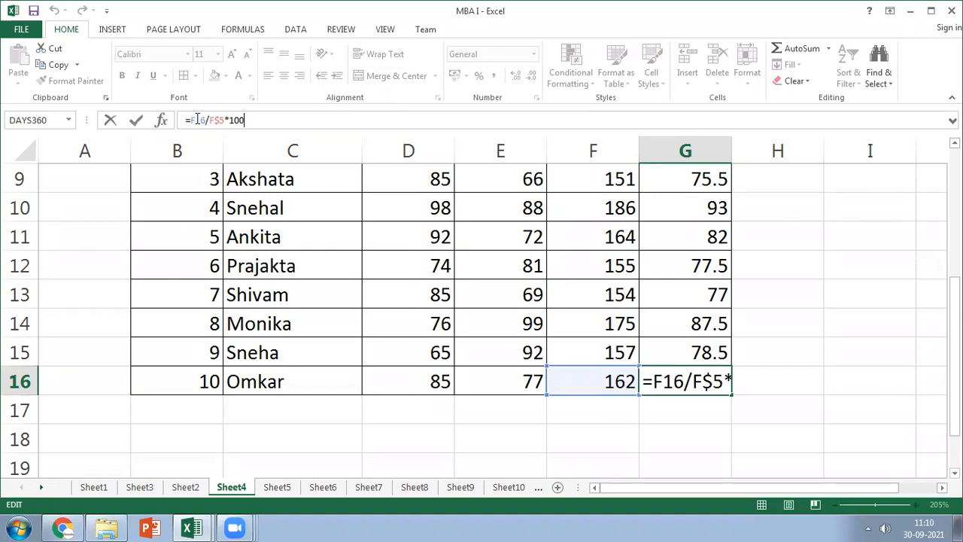
drag(191, 119, 204, 118)
click(214, 122)
drag(213, 122, 224, 122)
drag(954, 391, 954, 339)
drag(954, 162, 954, 279)
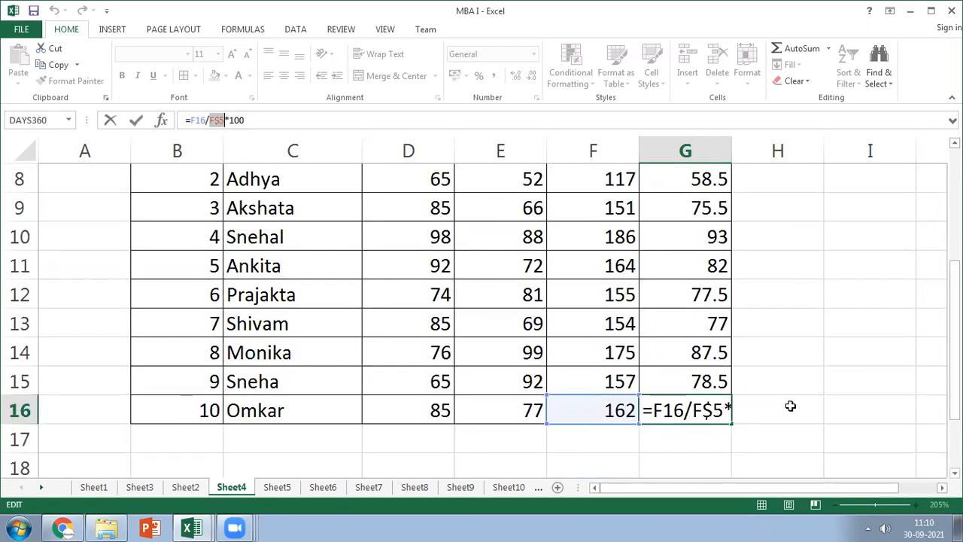
key(Return)
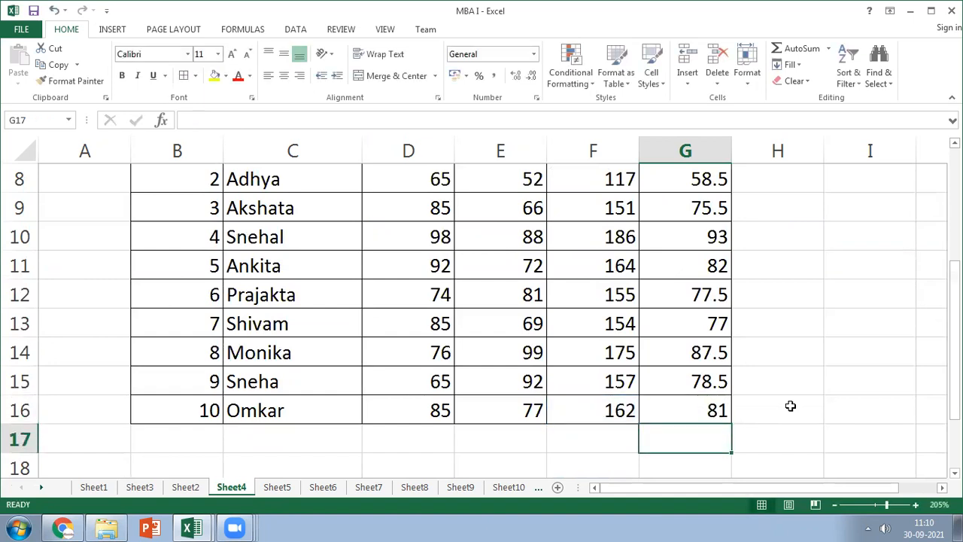
- Display the PER values in G7:G16 with two decimal places
click(679, 405)
scroll(677, 376, up, 2)
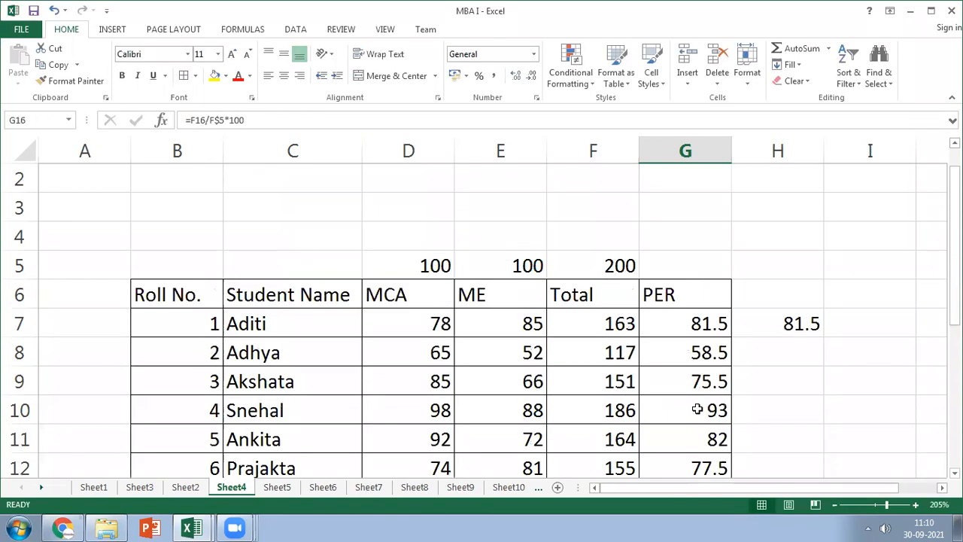
shift+click(677, 320)
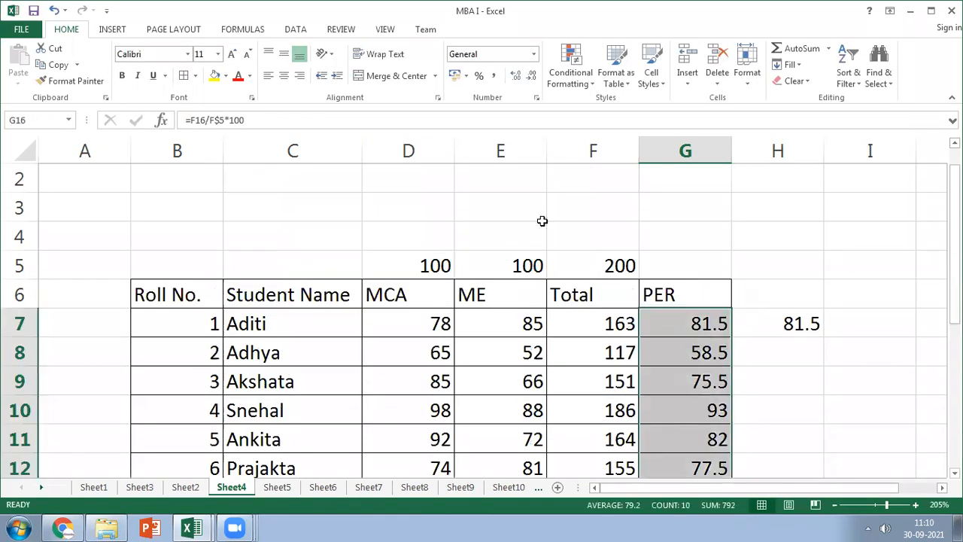
click(516, 76)
click(702, 432)
scroll(702, 433, up, 2)
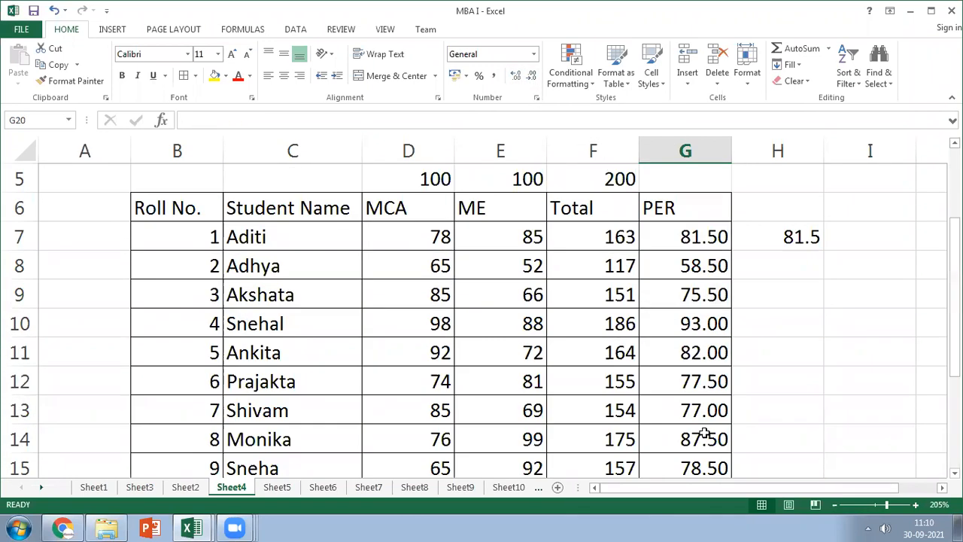
- Clear the average formula from H7 beside the table
click(760, 243)
key(Delete)
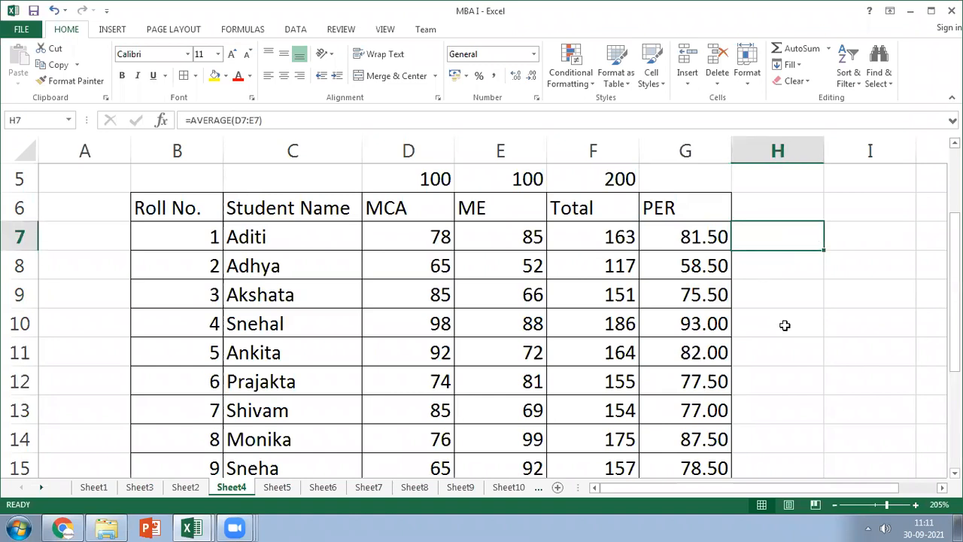
scroll(783, 325, down, 1)
scroll(784, 325, up, 1)
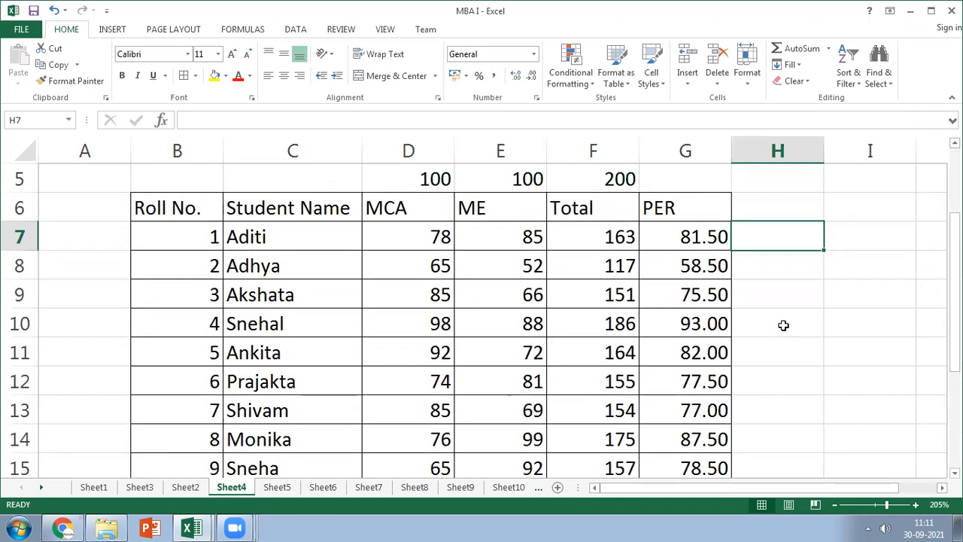
- Enter the title "Assignment No.1" in C4 above the marks table
scroll(784, 325, down, 2)
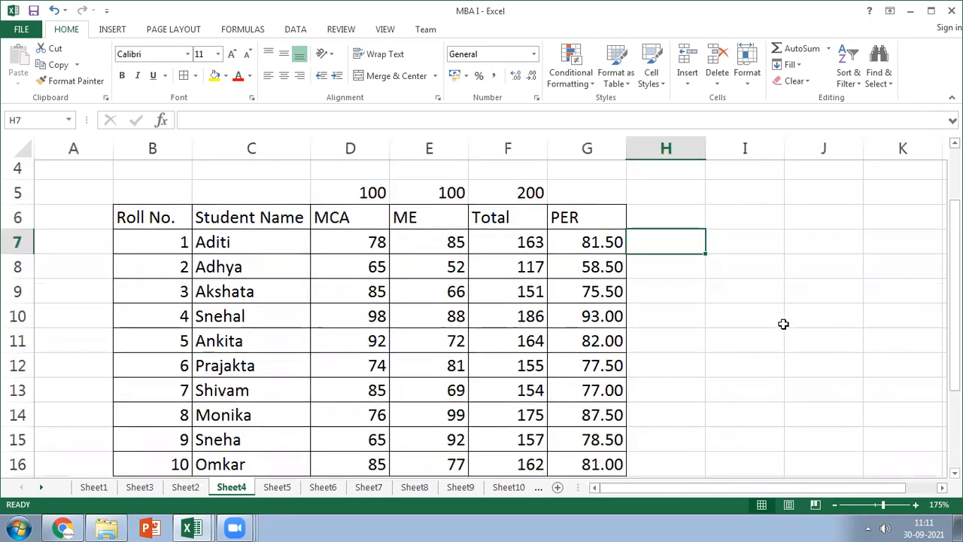
scroll(783, 323, down, 1)
scroll(783, 324, up, 1)
ctrl+scroll(783, 323, down, 1)
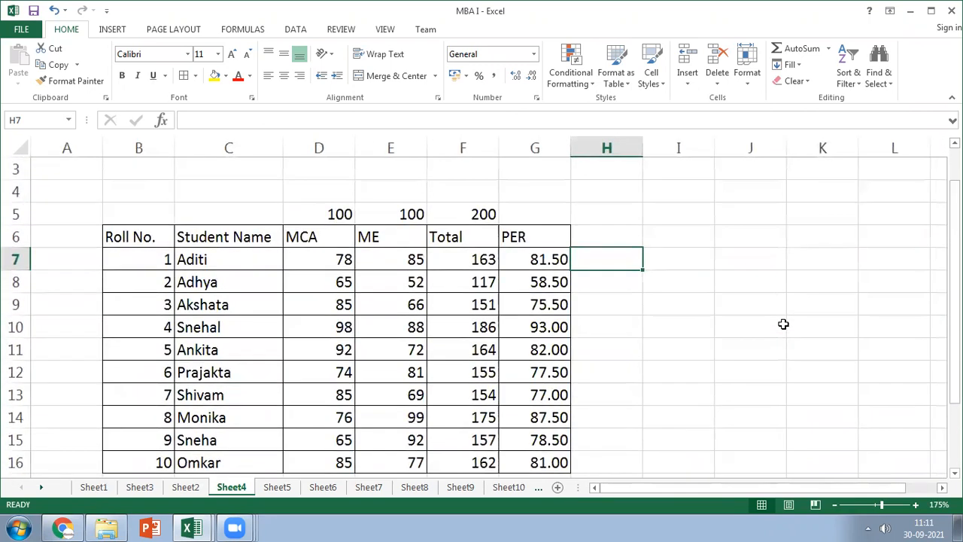
scroll(722, 306, down, 1)
scroll(718, 304, up, 1)
click(244, 198)
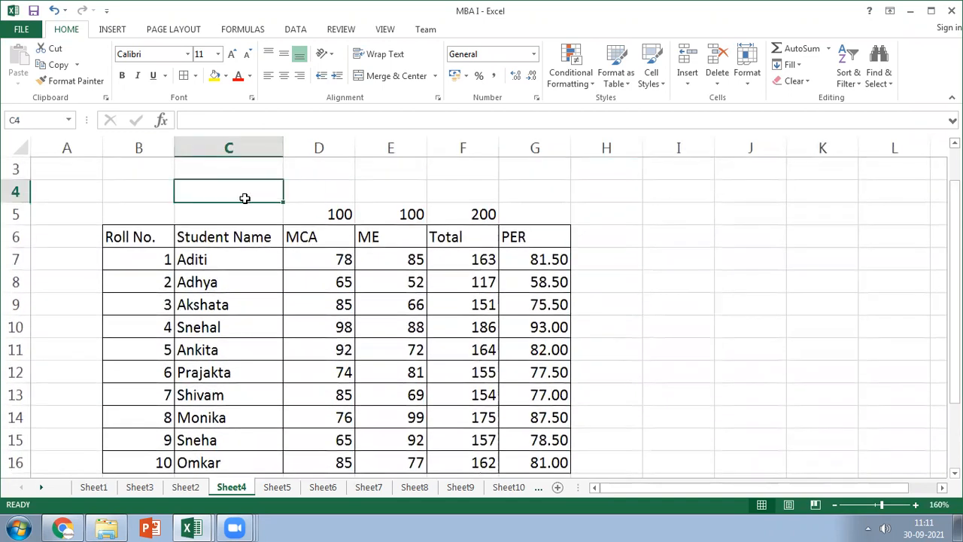
text(Assig)
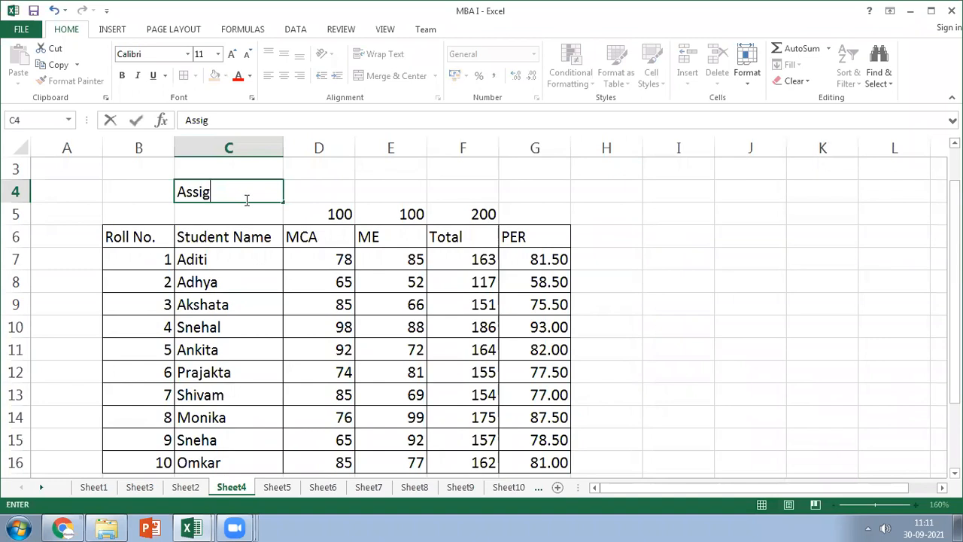
text(nment No.1)
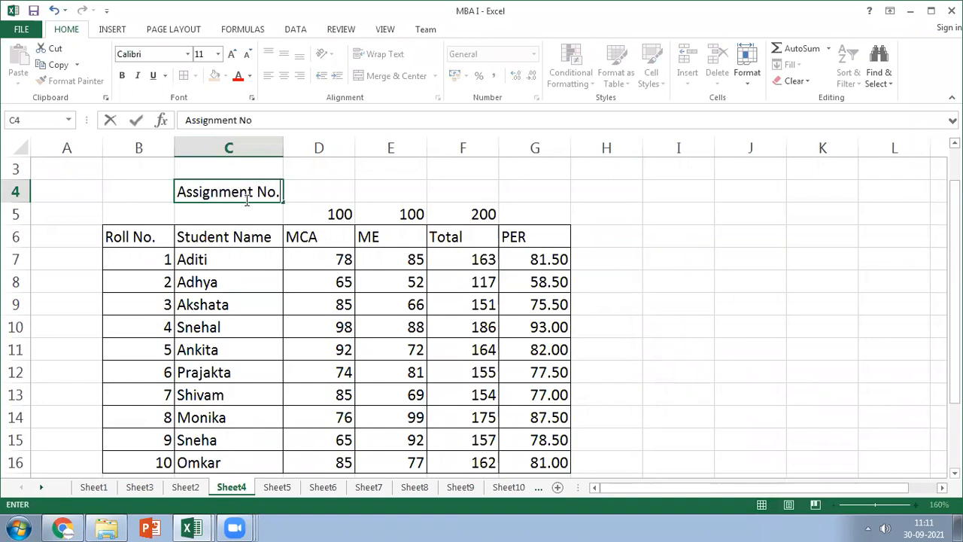
click(738, 235)
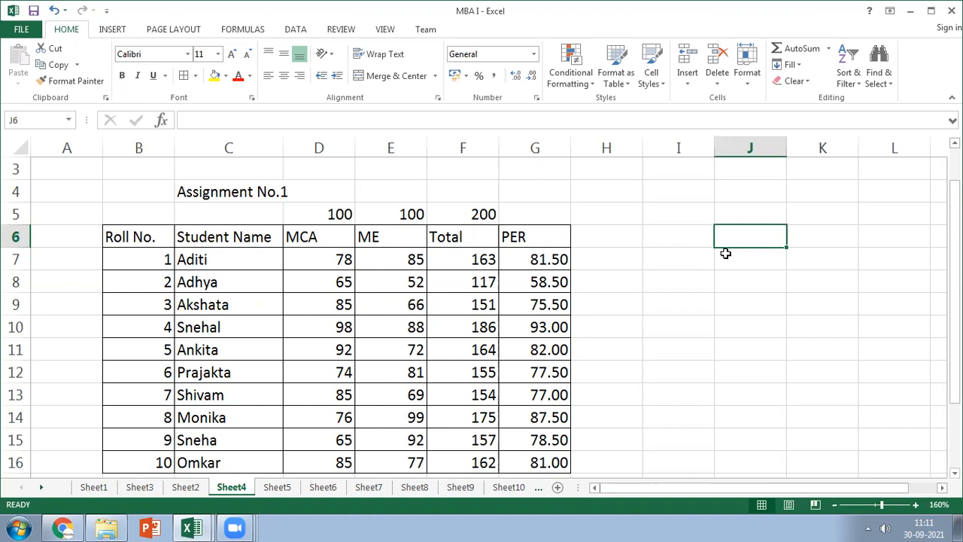
- Make the table's header row B6:G6 bold
click(631, 256)
scroll(634, 250, down, 1)
scroll(634, 251, up, 1)
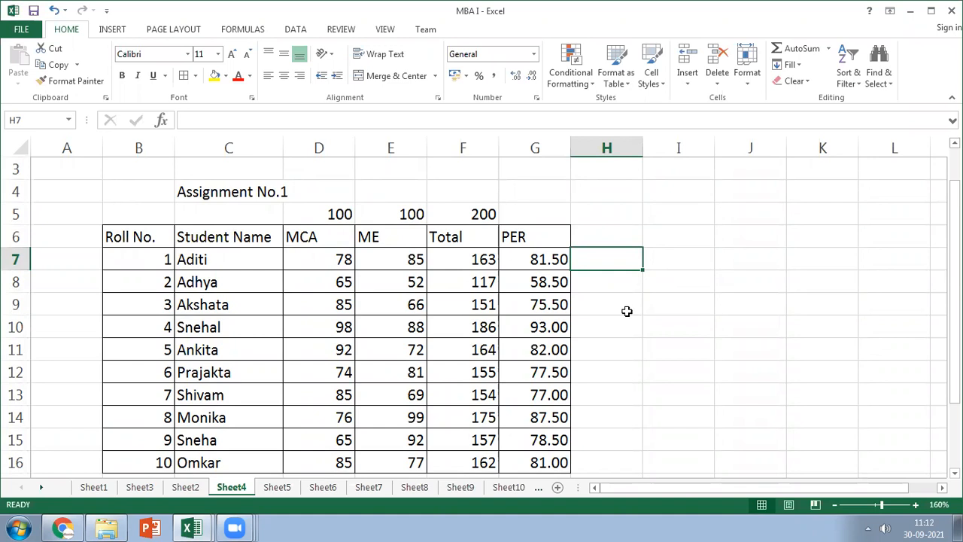
click(159, 189)
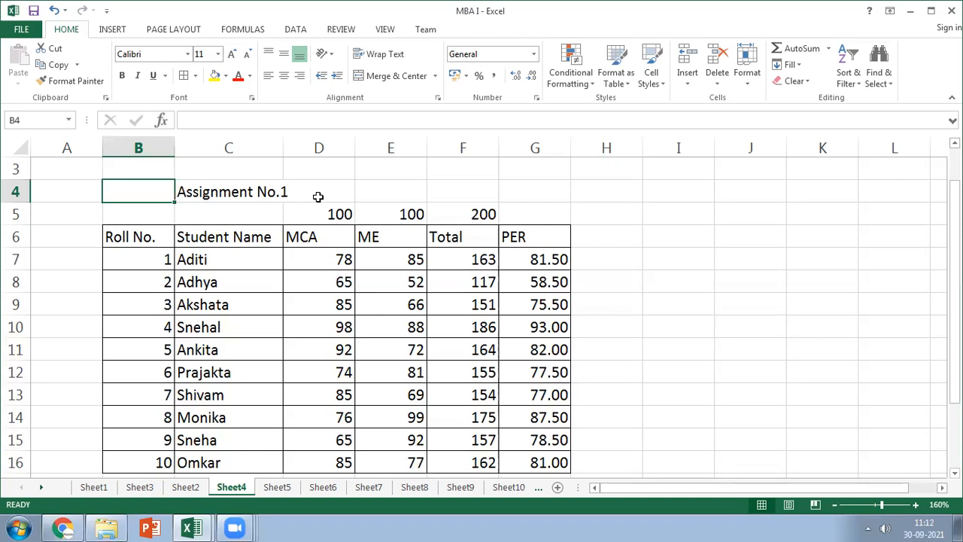
drag(125, 232, 542, 237)
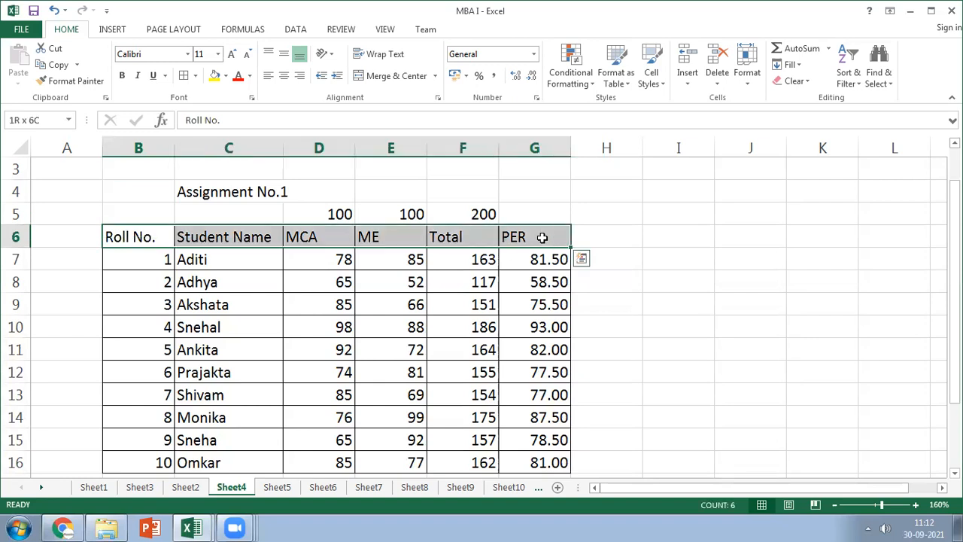
key(ctrl+b)
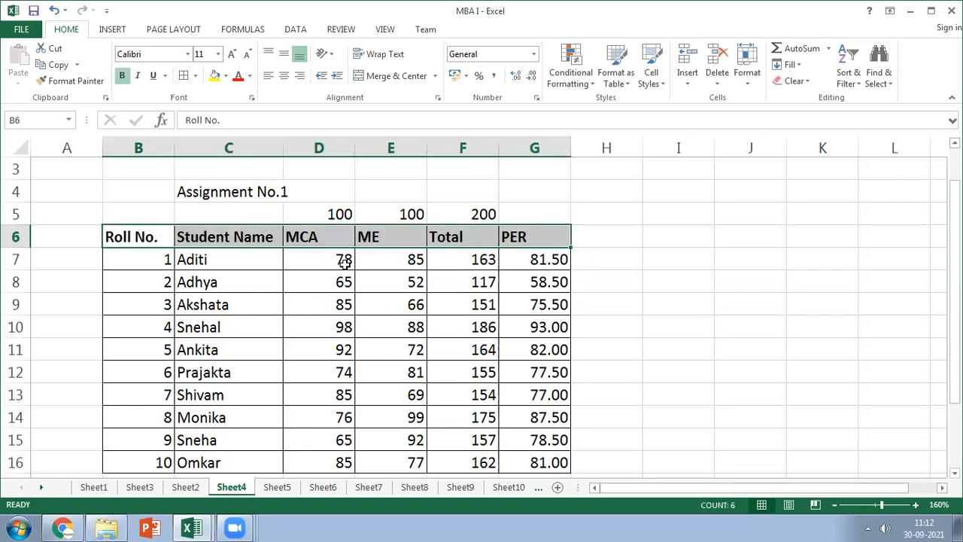
click(334, 274)
scroll(334, 274, down, 1)
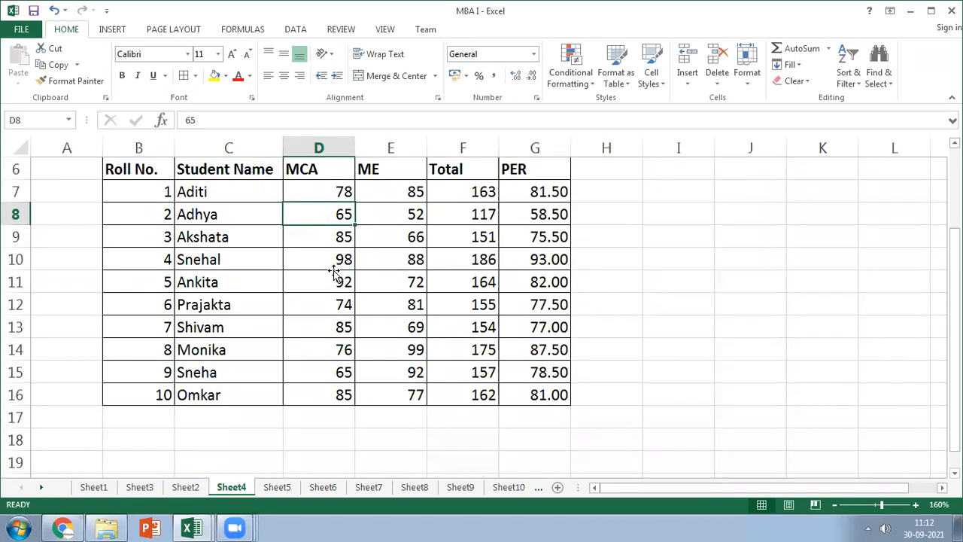
scroll(334, 272, up, 1)
click(304, 254)
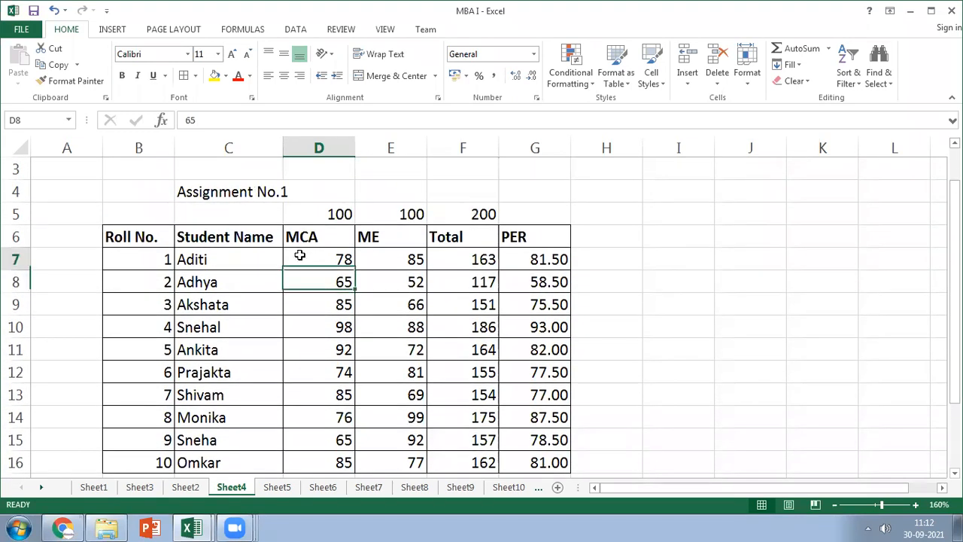
click(166, 260)
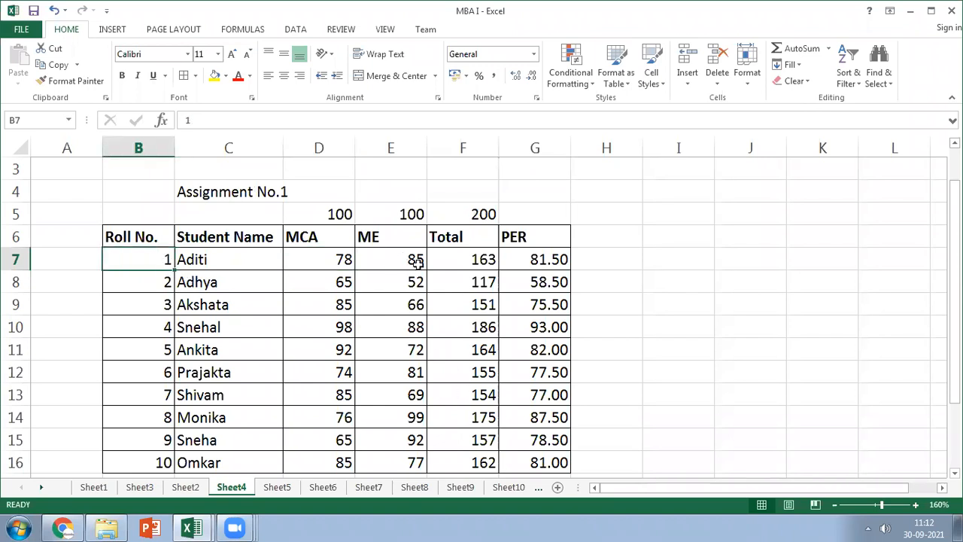
shift+click(531, 461)
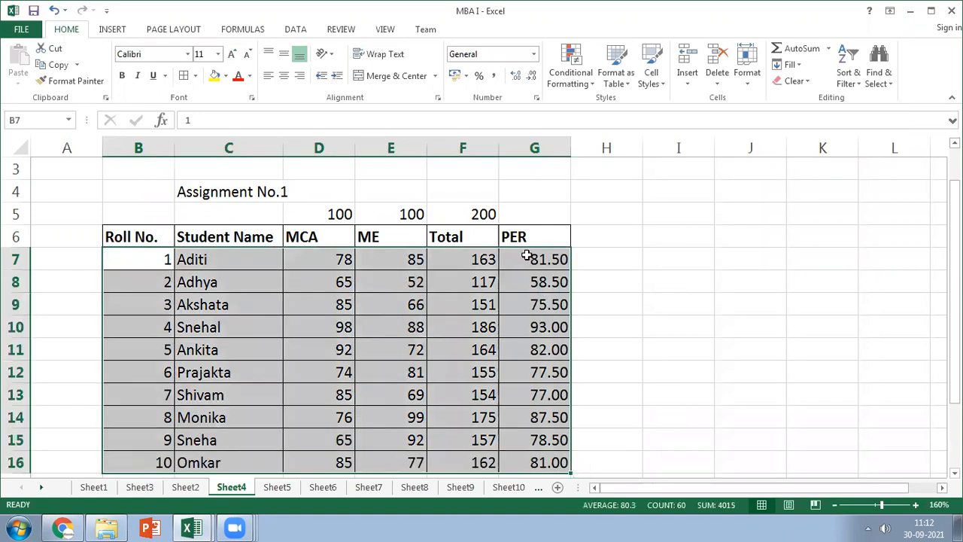
- Select the PER values in G7:G16 as the range for conditional formatting
click(526, 255)
shift+click(512, 456)
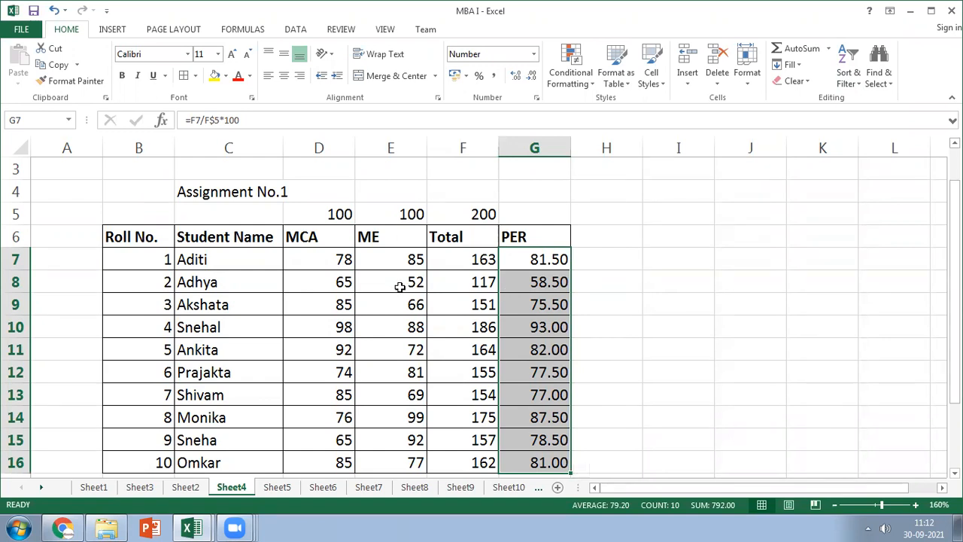
click(102, 32)
click(67, 33)
click(295, 33)
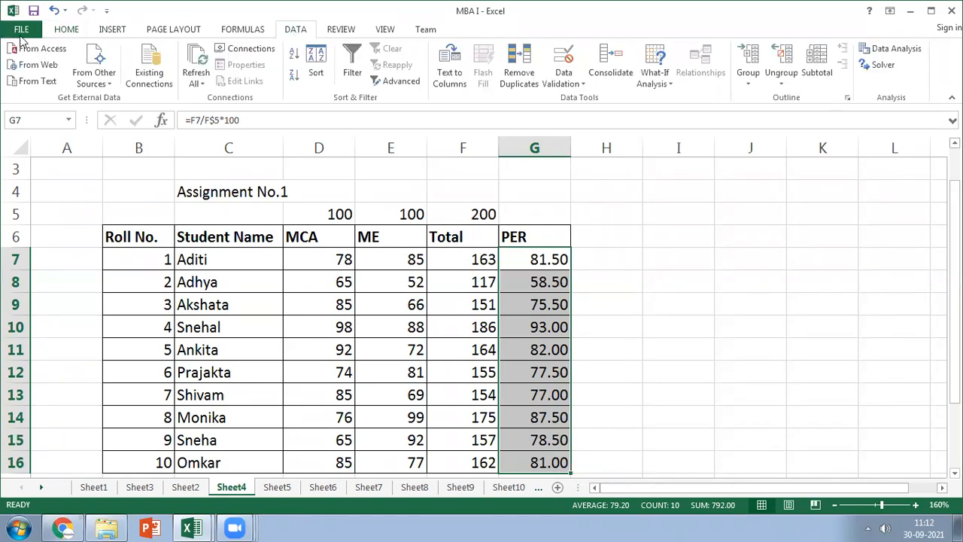
click(69, 33)
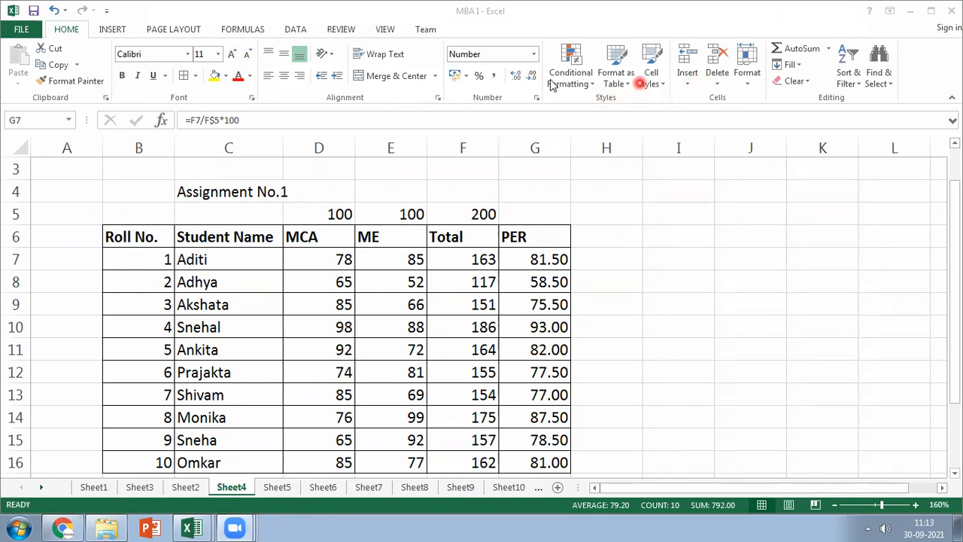
- Examine the conditional formatting choices for the PER values, including highlight rules, top/bottom rules, color scales and icon sets
click(592, 84)
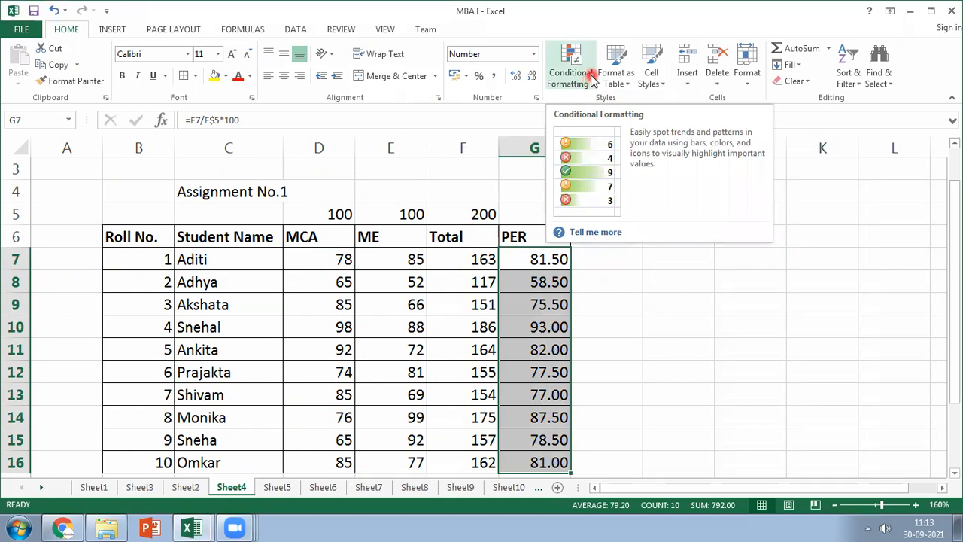
click(592, 82)
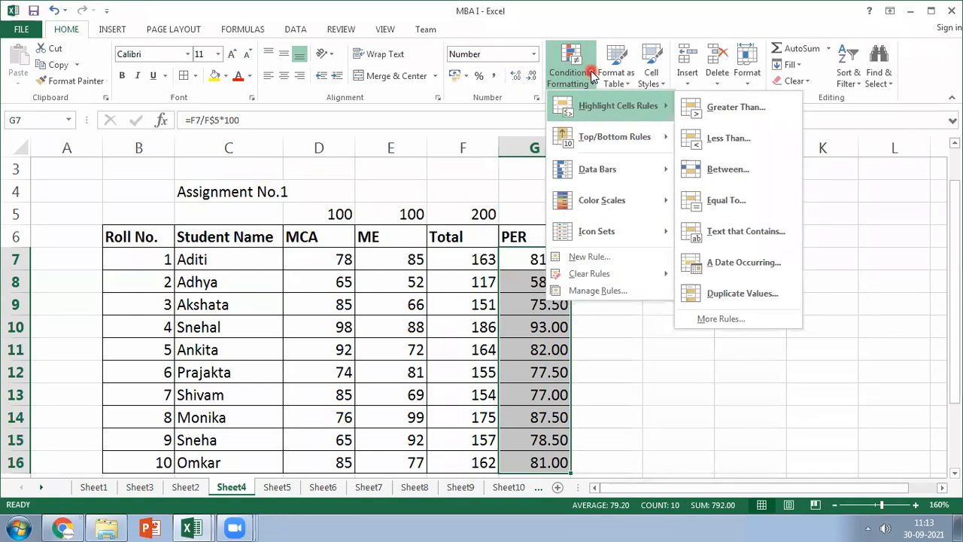
key(Escape)
key(Escape)
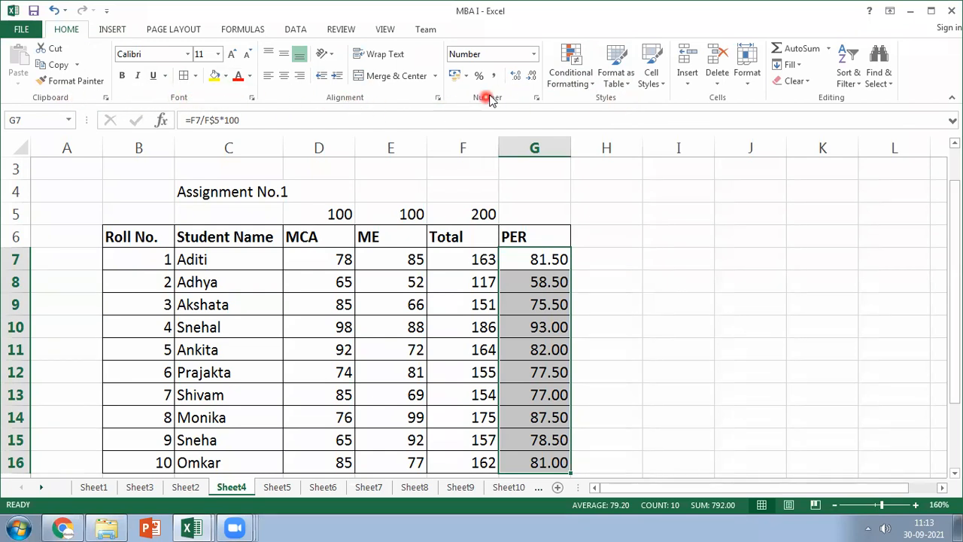
click(578, 78)
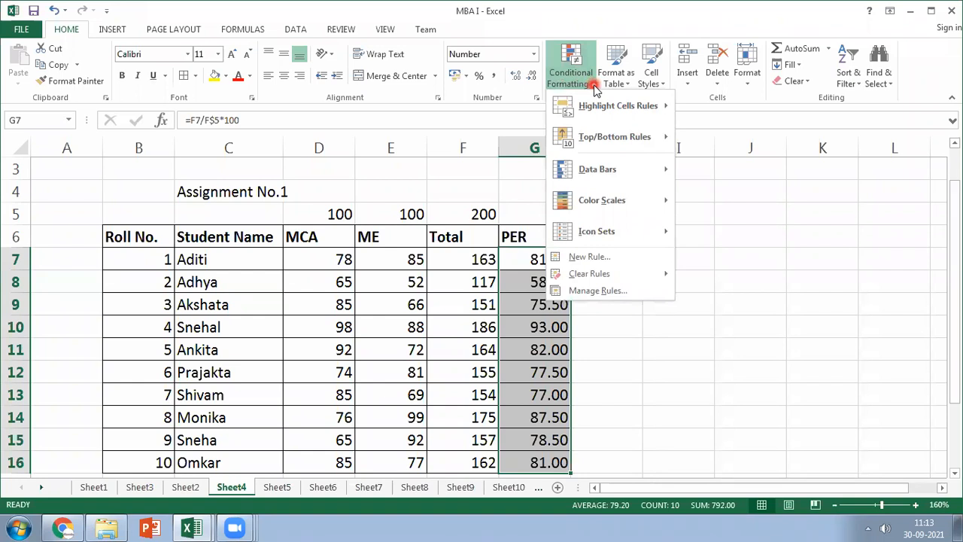
mouse_move(593, 105)
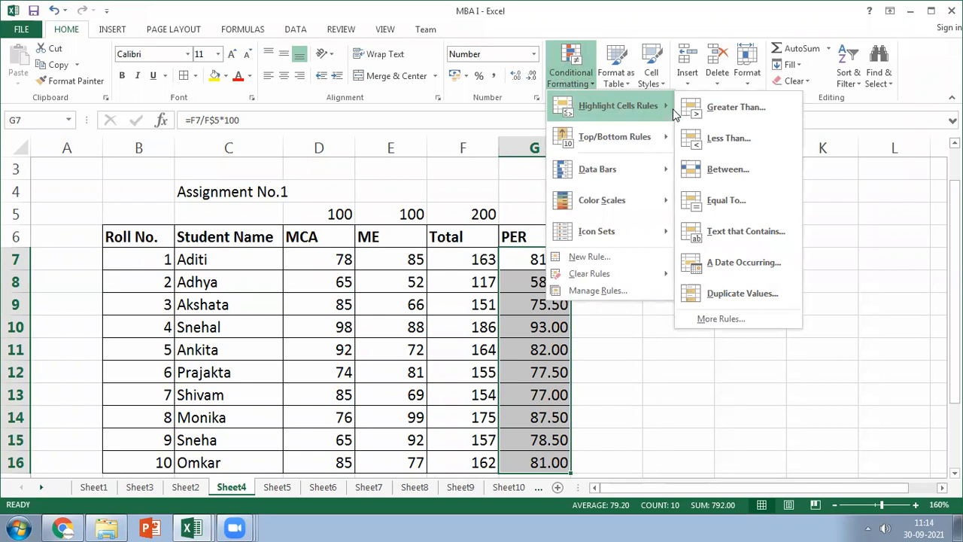
mouse_move(648, 147)
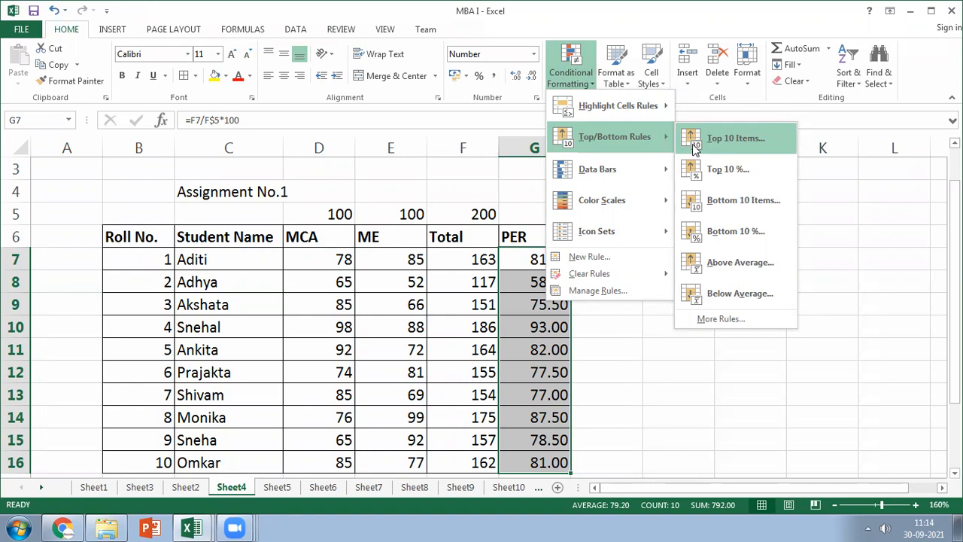
mouse_move(670, 201)
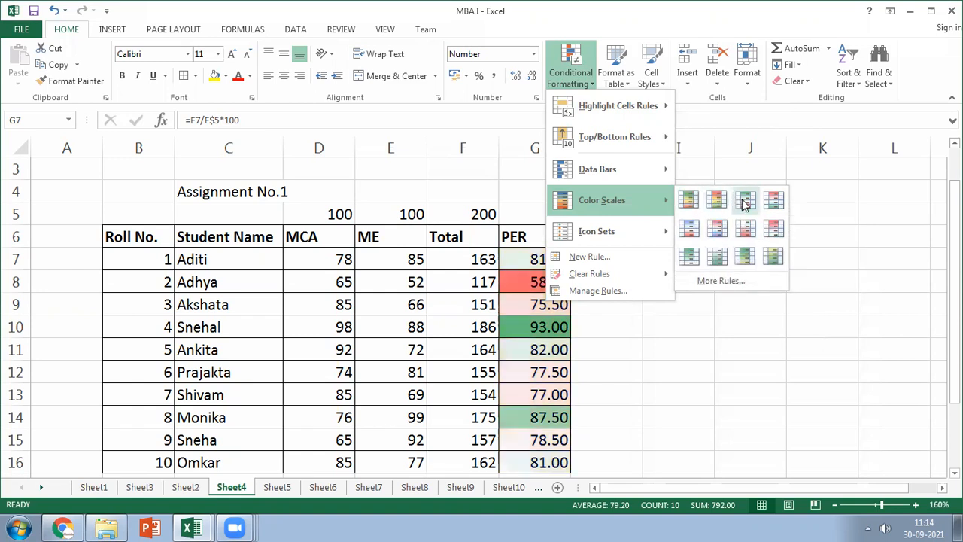
mouse_move(612, 226)
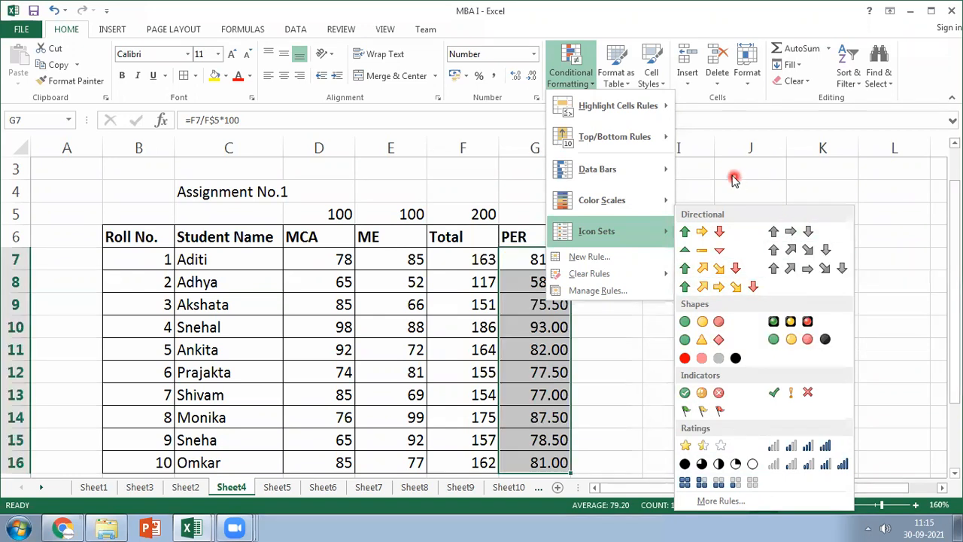
- Highlight PER values greater than 90 in G7:G16 using Green Fill with Dark Green Text
mouse_move(621, 106)
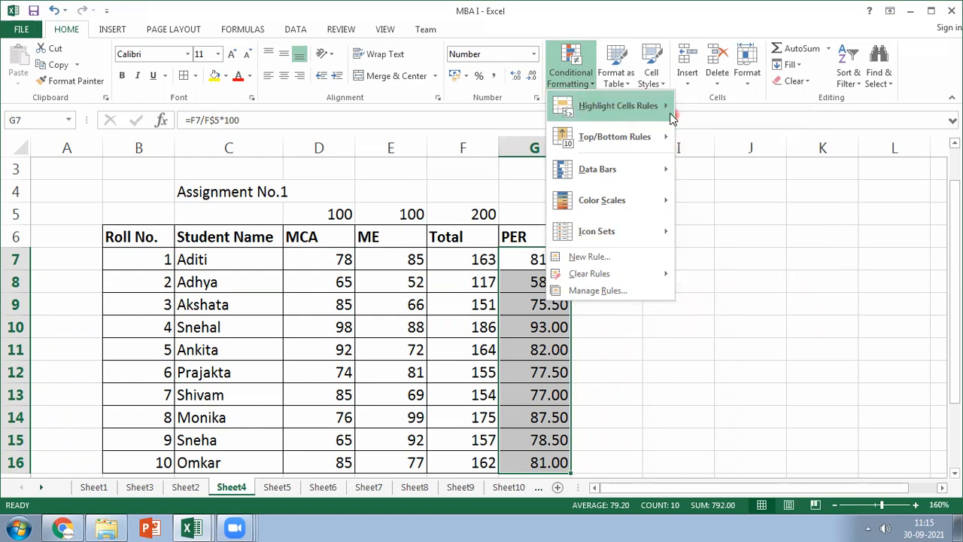
mouse_move(660, 117)
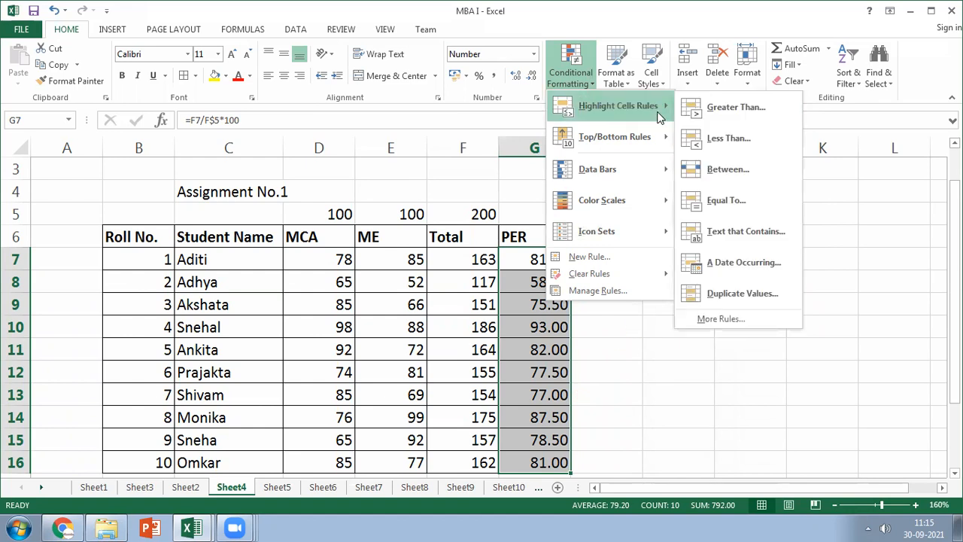
click(711, 109)
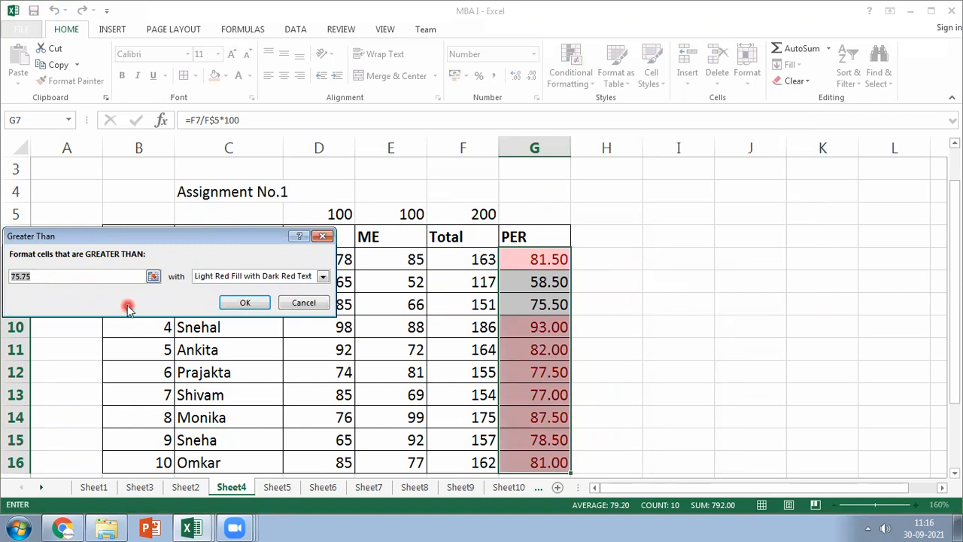
text(90)
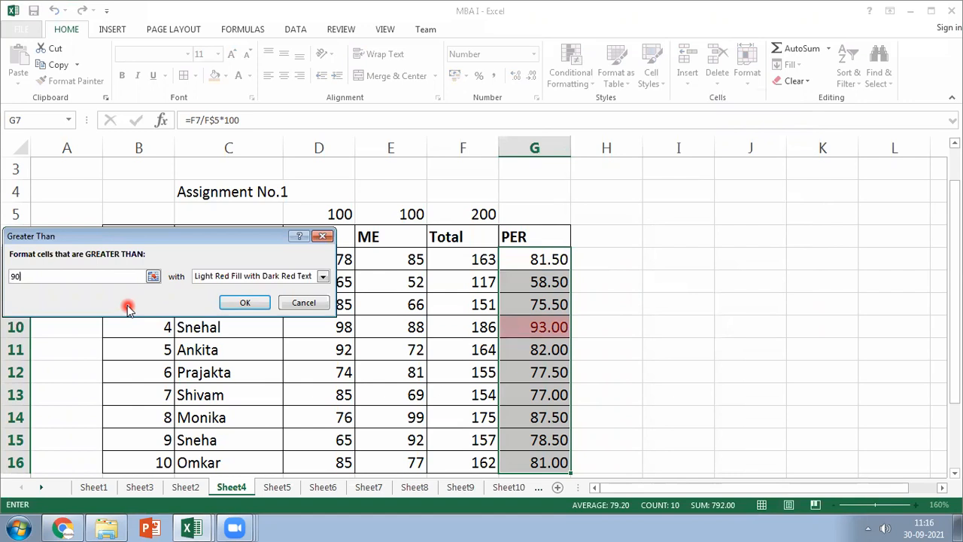
click(260, 276)
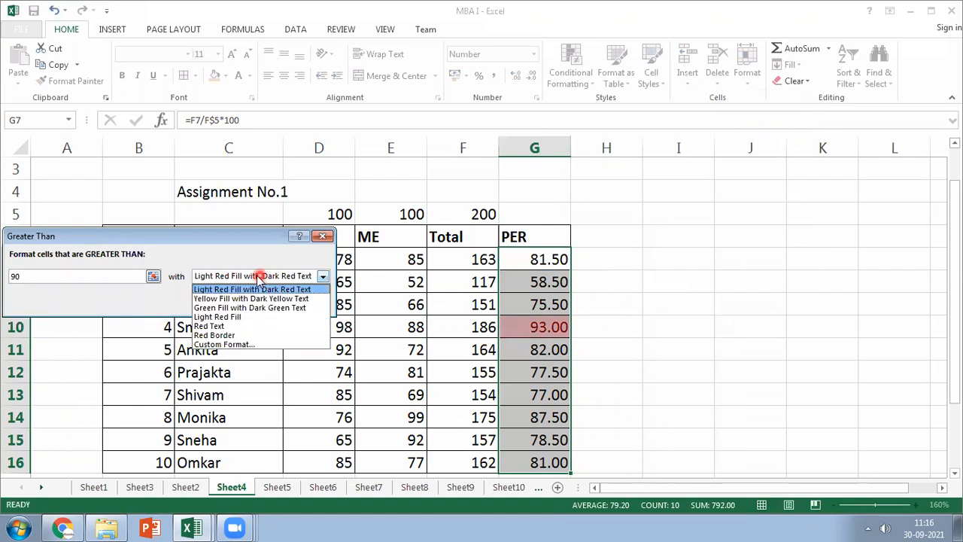
click(225, 308)
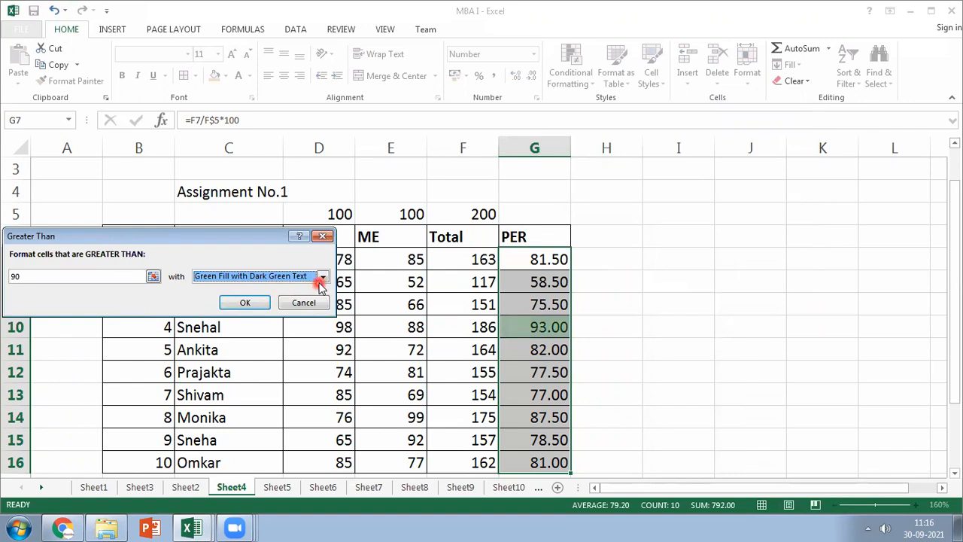
click(249, 302)
click(628, 329)
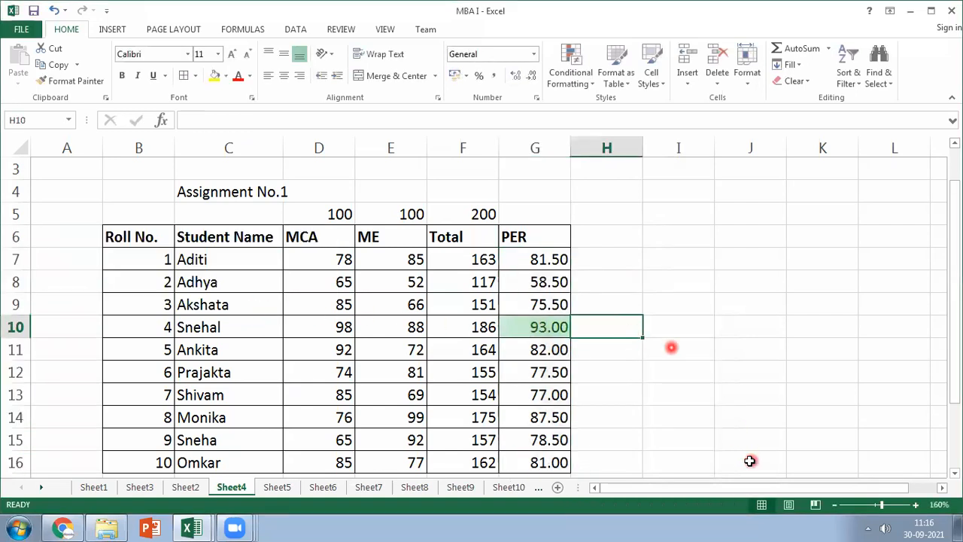
scroll(553, 406, down, 1)
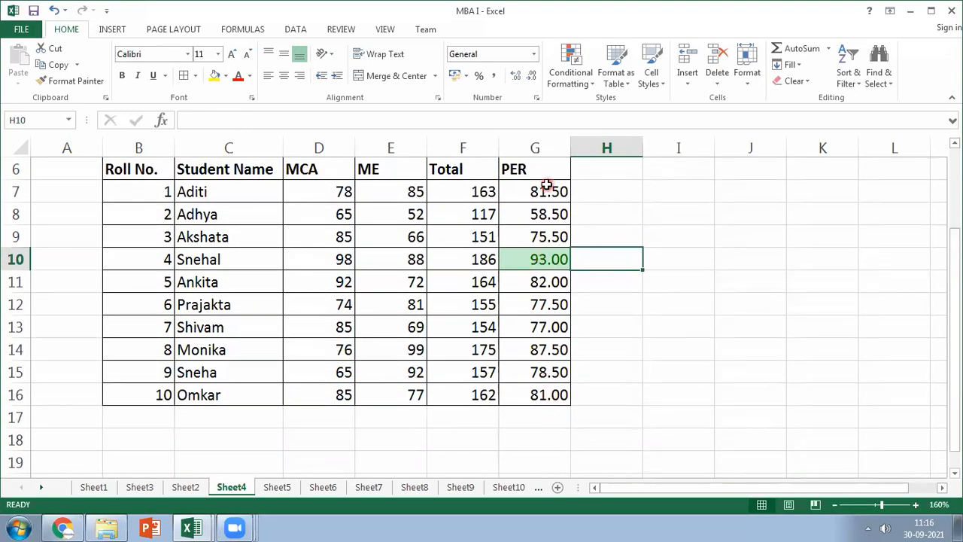
click(540, 263)
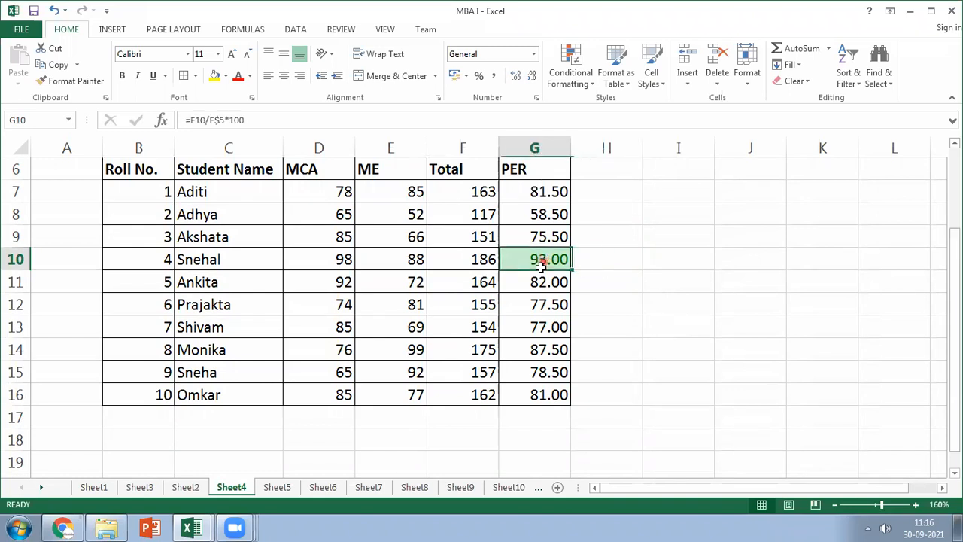
scroll(662, 395, up, 1)
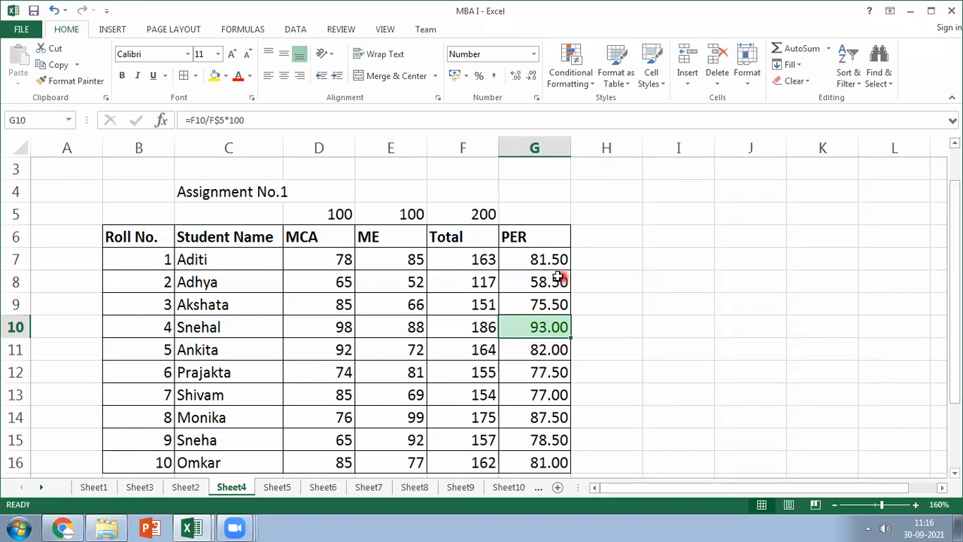
- Highlight PER values less than 60 in G7:G16 using Light Red Fill with Dark Red Text
drag(542, 260, 531, 325)
scroll(519, 361, down, 2)
scroll(524, 346, up, 2)
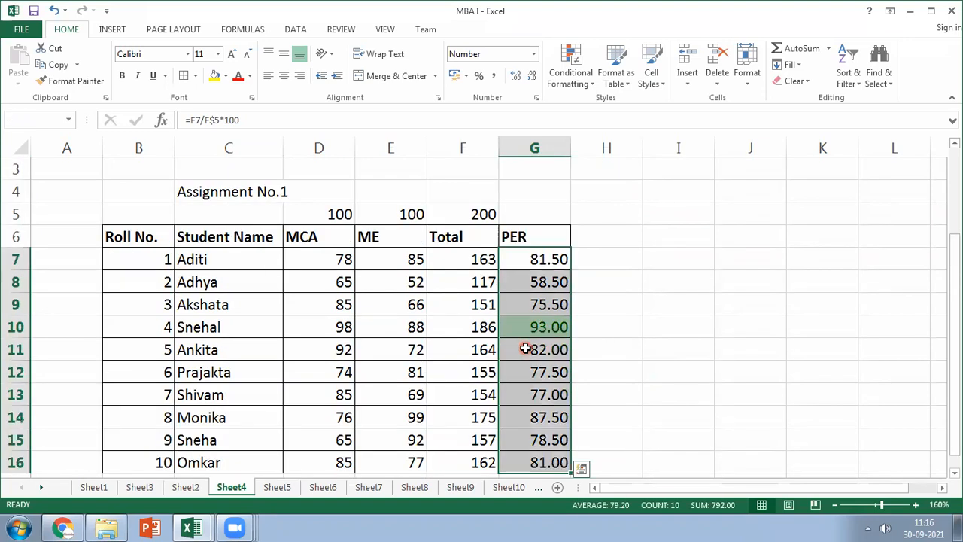
click(573, 80)
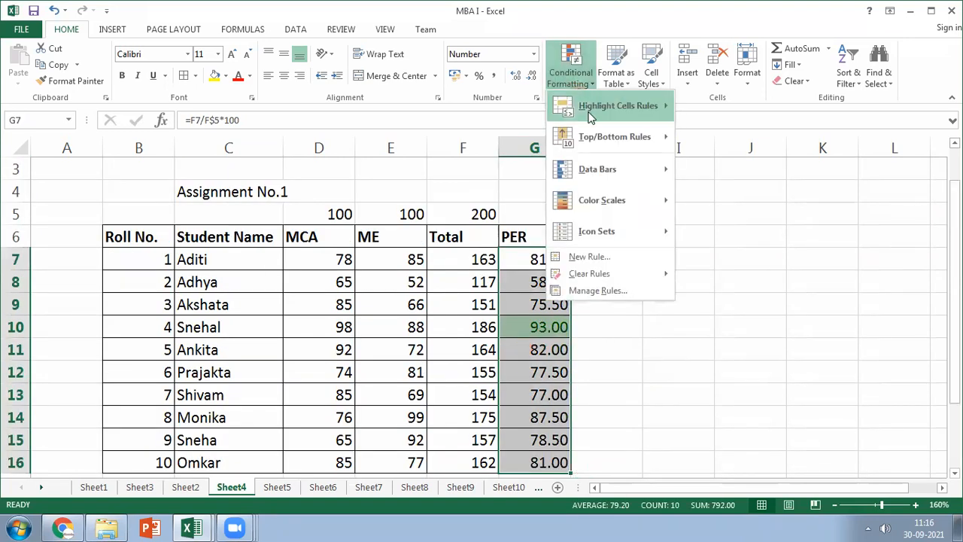
mouse_move(591, 115)
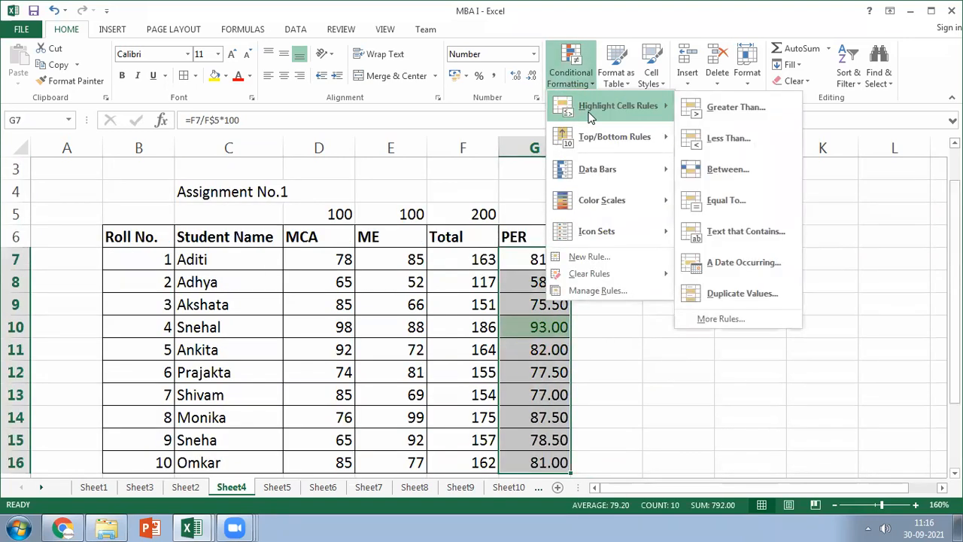
click(727, 138)
click(50, 273)
click(39, 279)
double_click(37, 279)
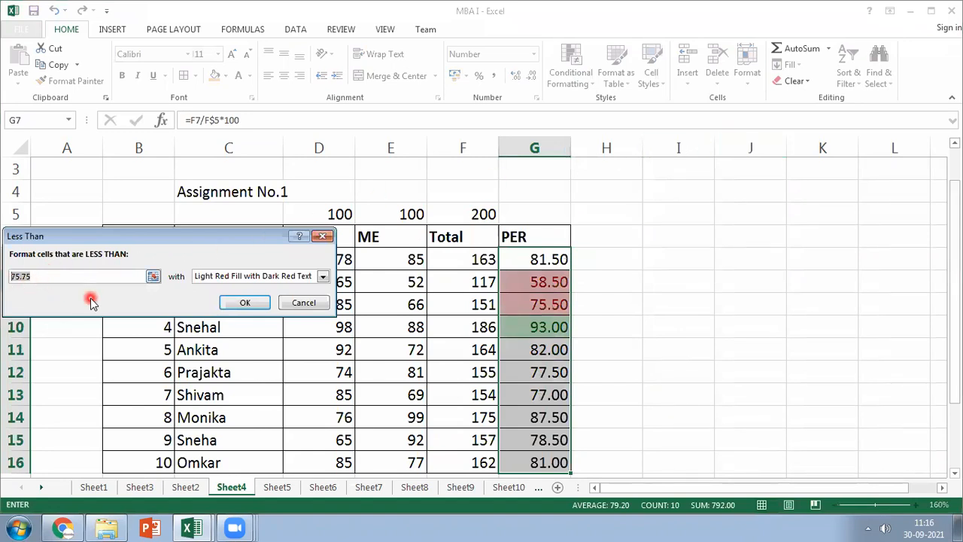
text(60)
click(245, 302)
click(684, 343)
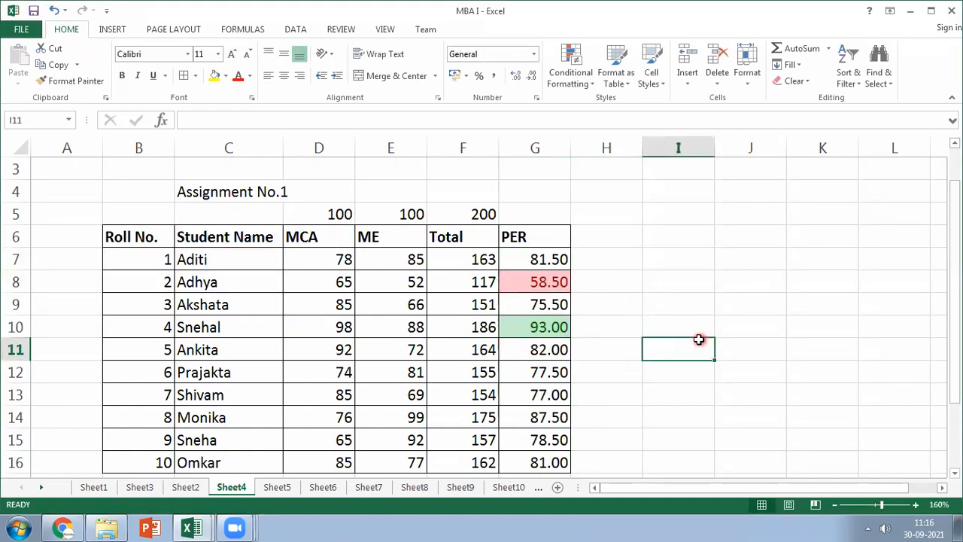
- Apply a three-color scale to the PER values in G7:G16, with red for the highest, yellow for the middle and green for the lowest
click(530, 259)
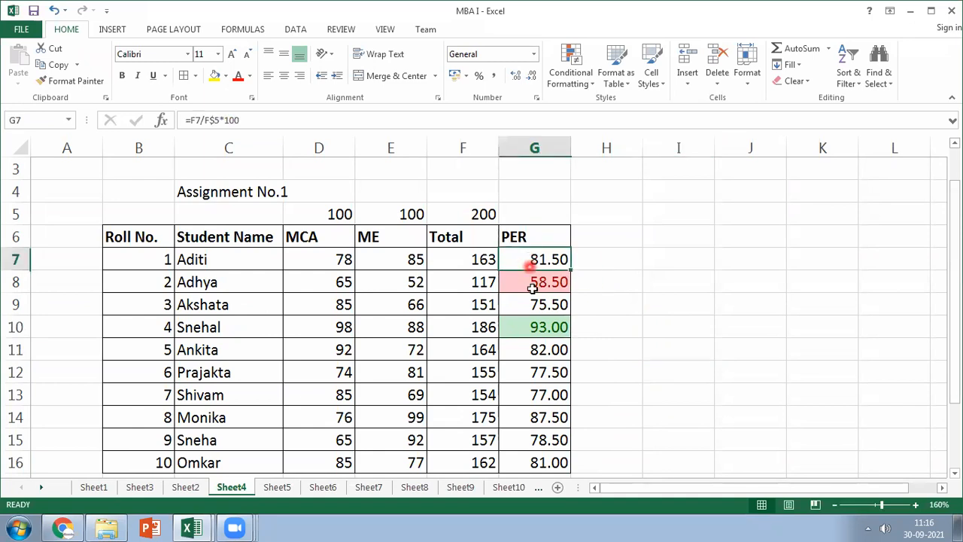
shift+click(529, 459)
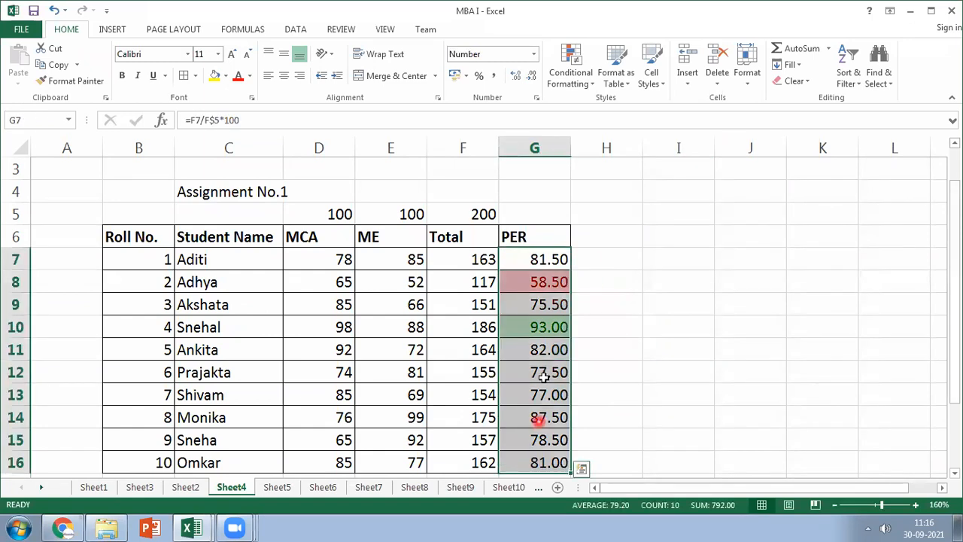
click(576, 84)
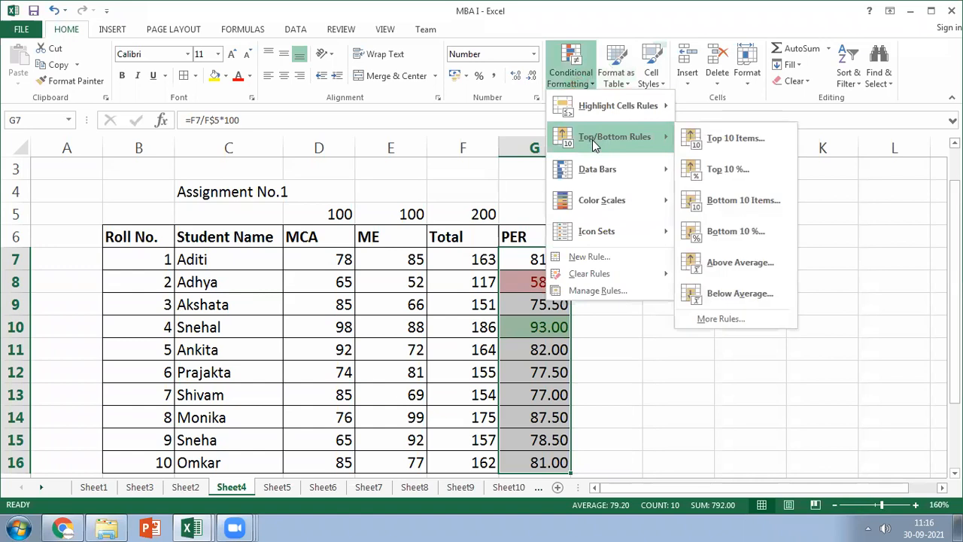
mouse_move(603, 198)
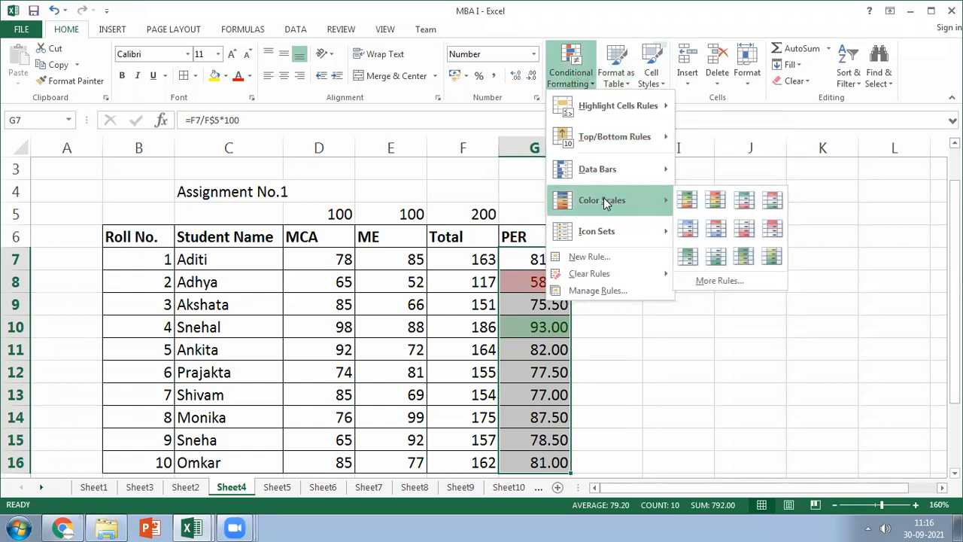
click(710, 202)
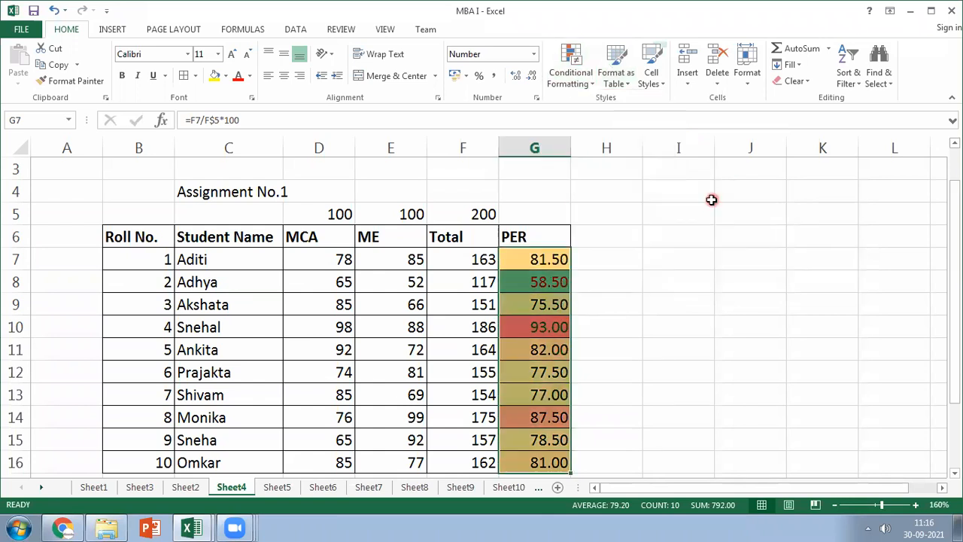
- Start a Top 10% conditional formatting rule for the student data in B7:G16
click(667, 220)
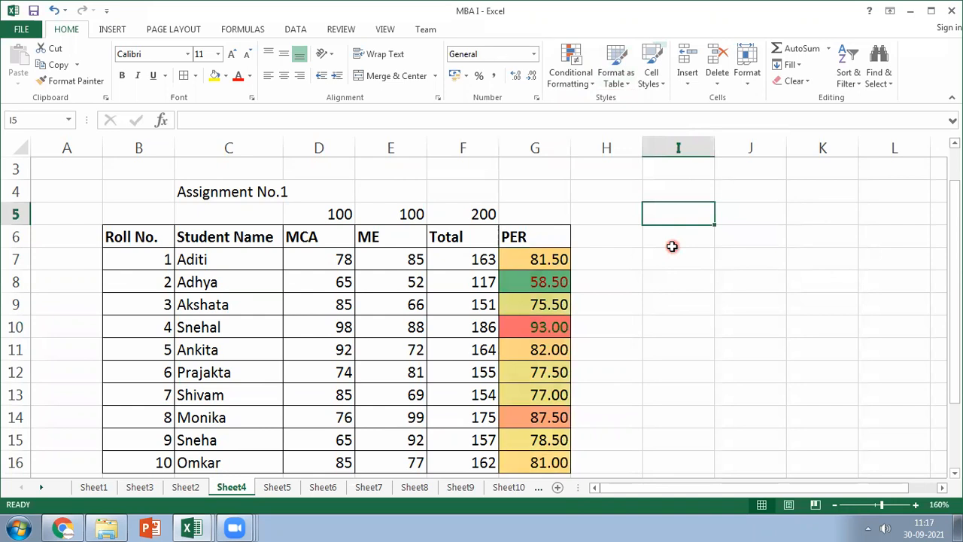
click(531, 259)
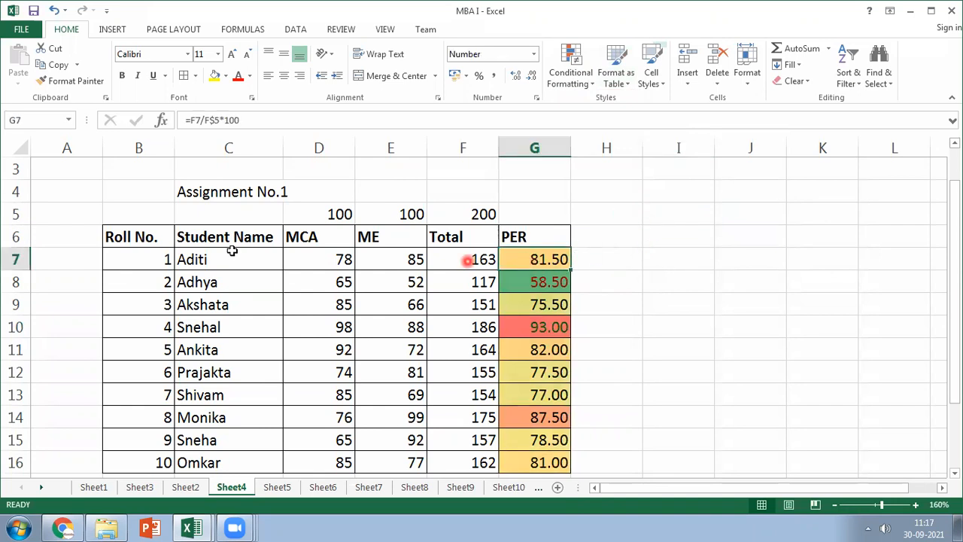
click(143, 255)
shift+click(553, 460)
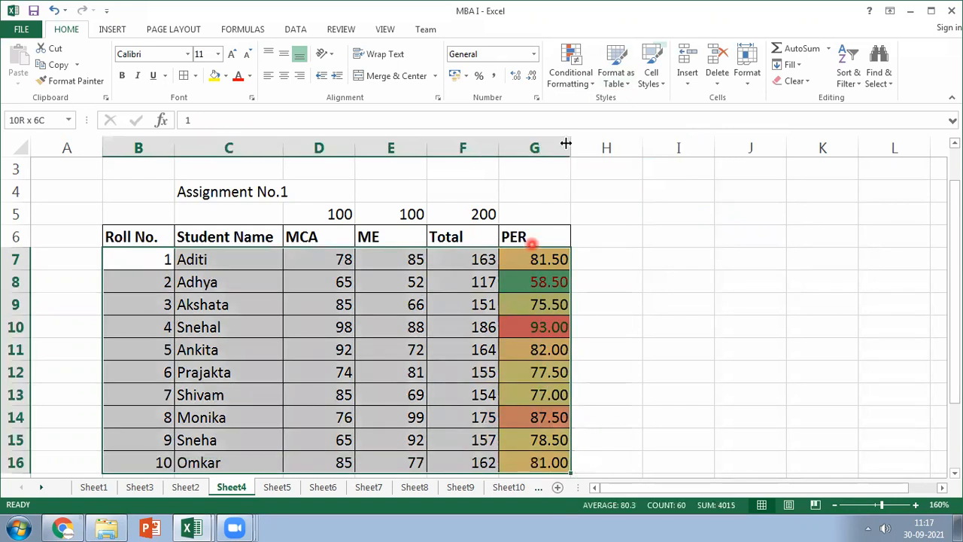
click(570, 79)
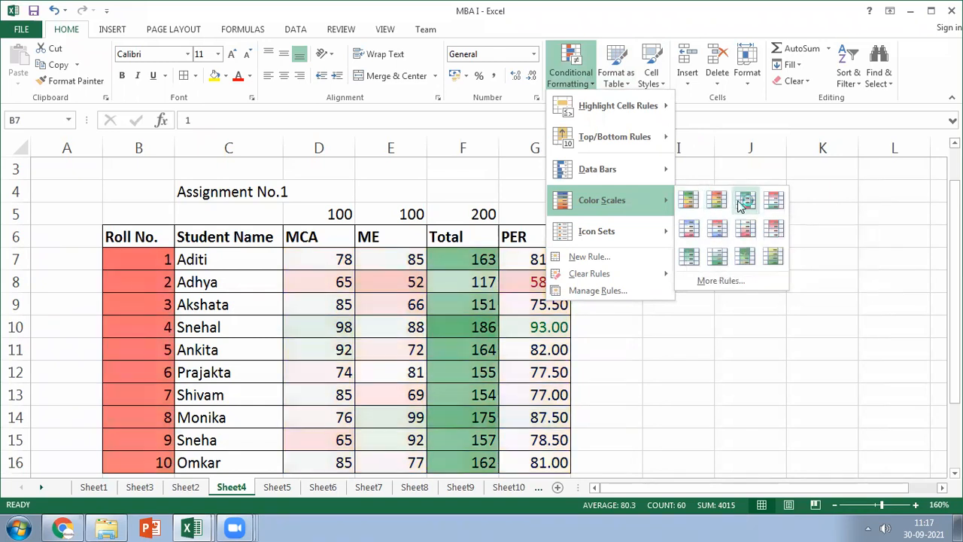
mouse_move(651, 234)
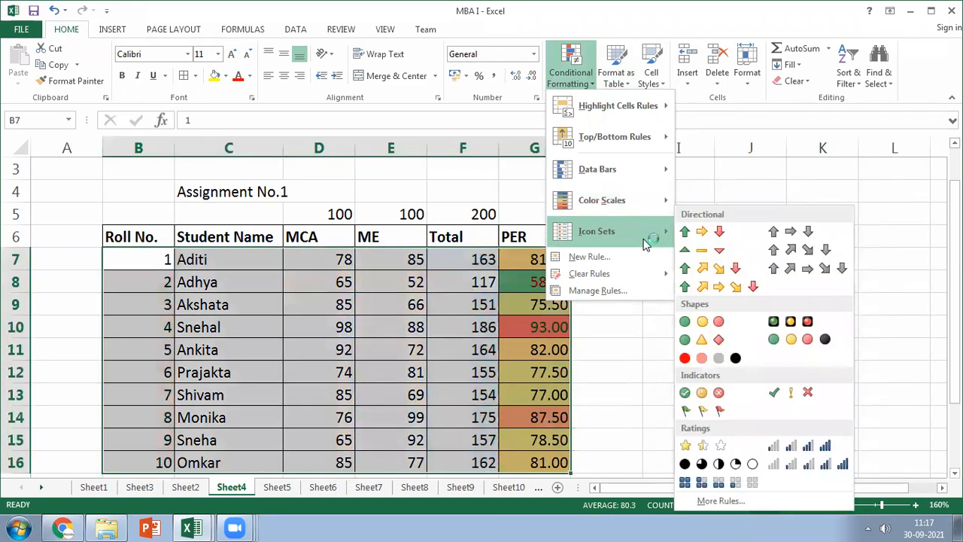
mouse_move(665, 200)
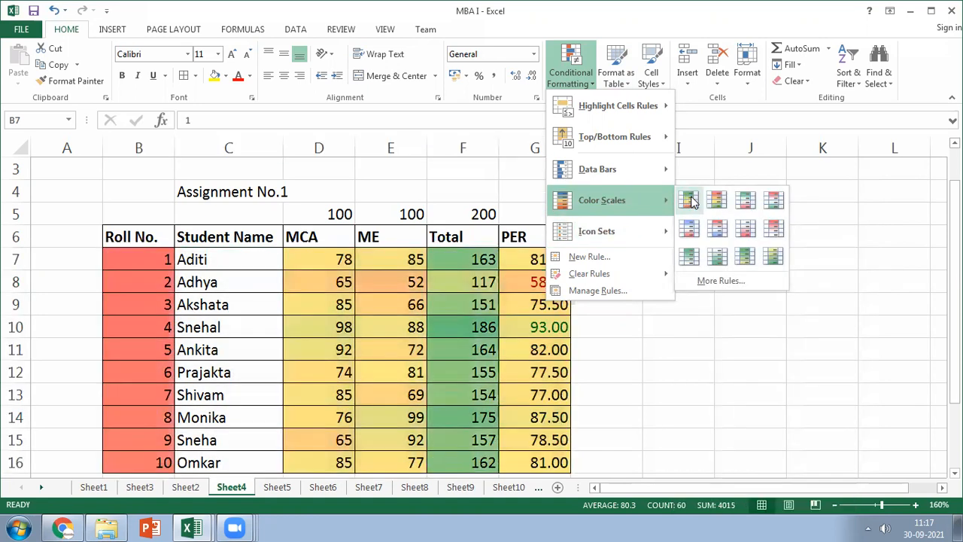
mouse_move(668, 170)
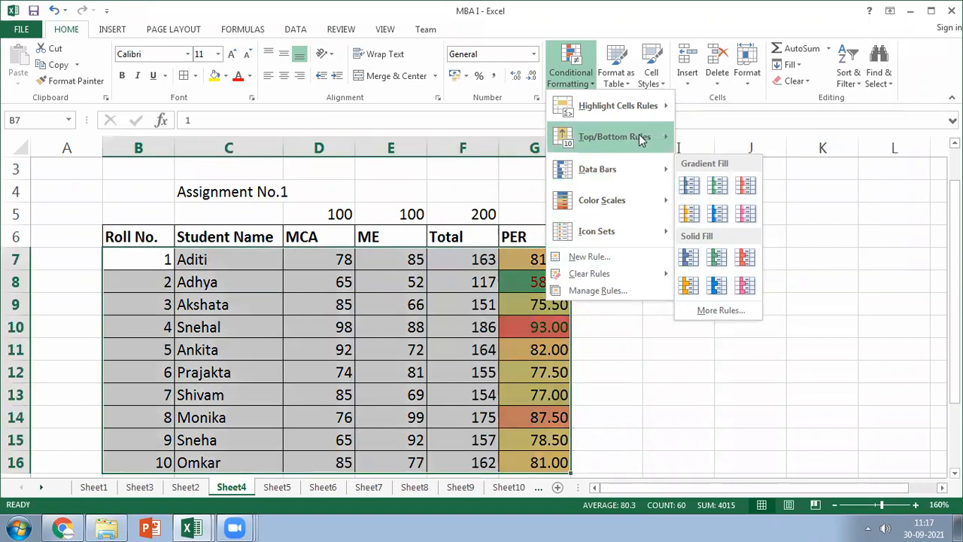
mouse_move(639, 133)
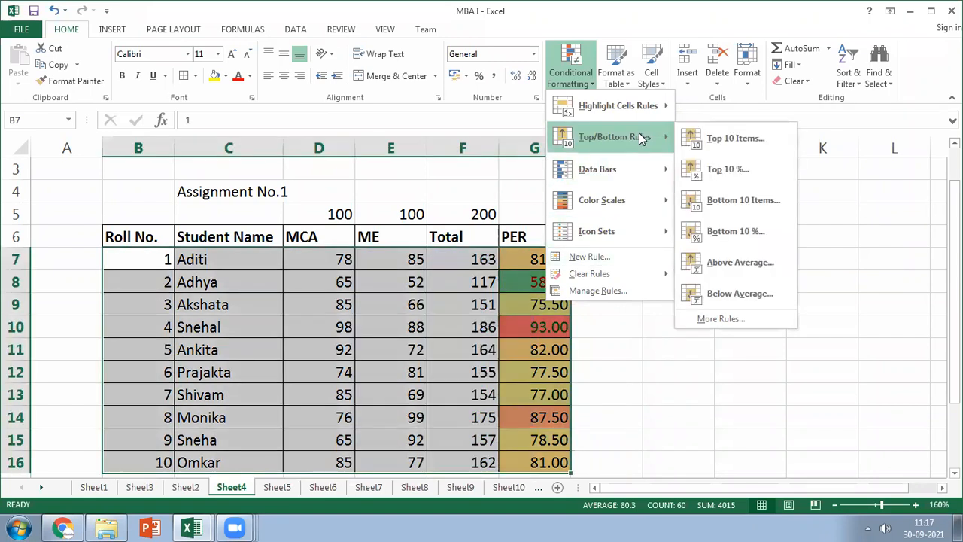
click(730, 167)
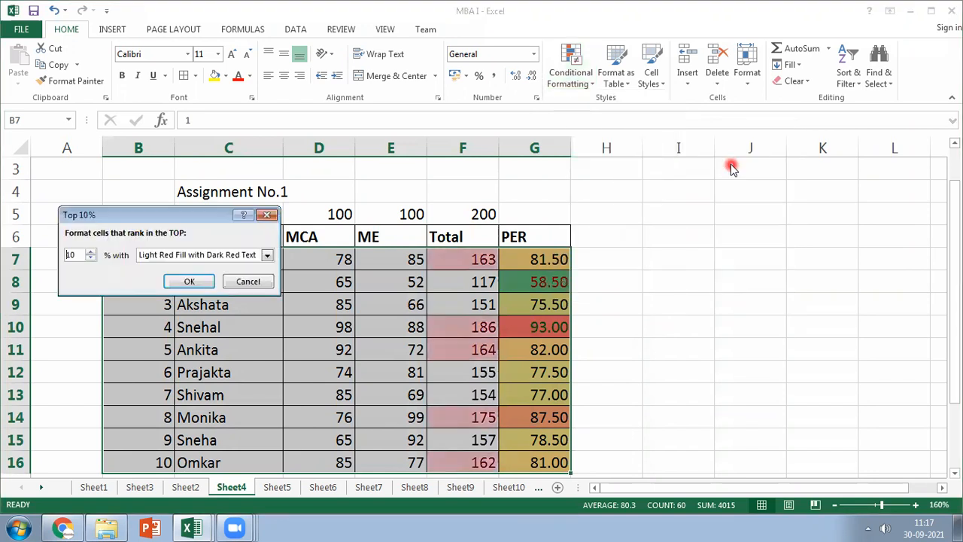
click(267, 255)
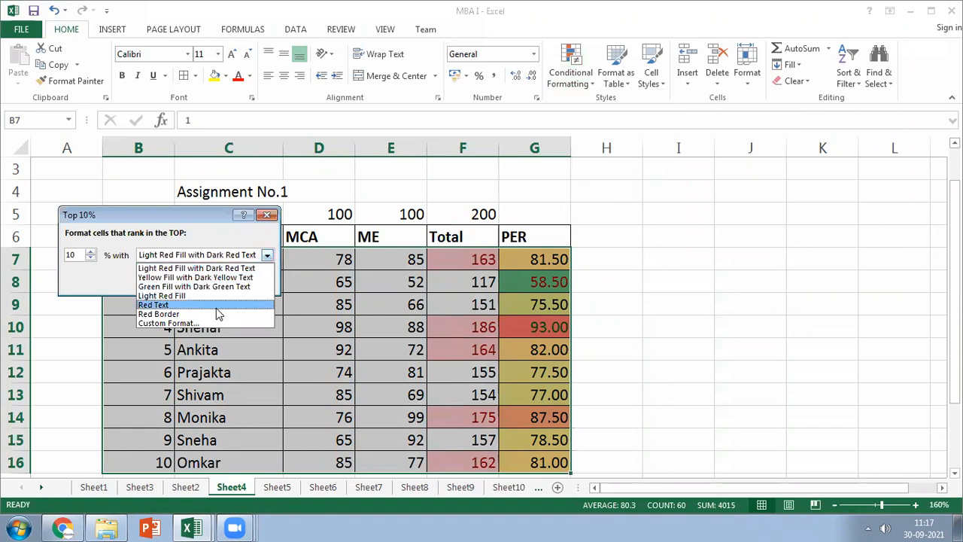
click(194, 323)
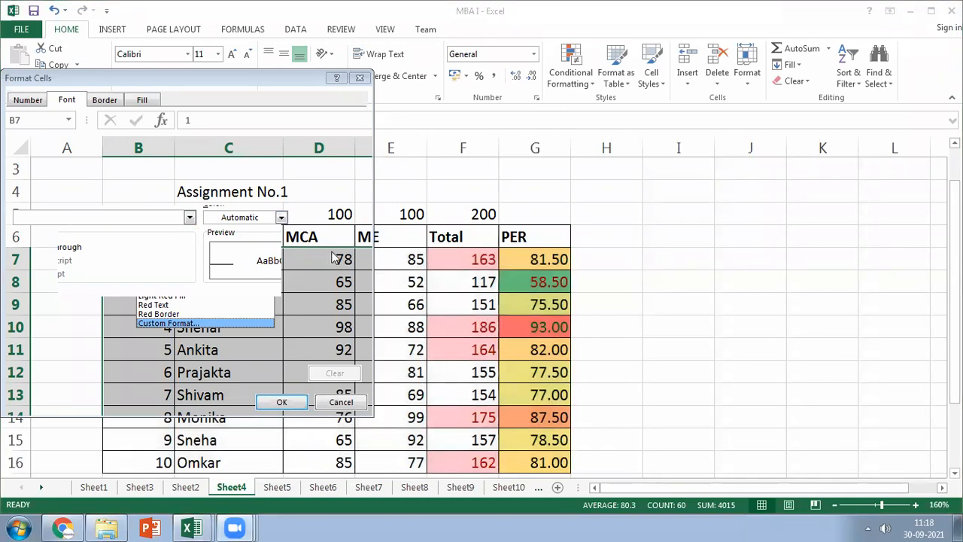
click(421, 222)
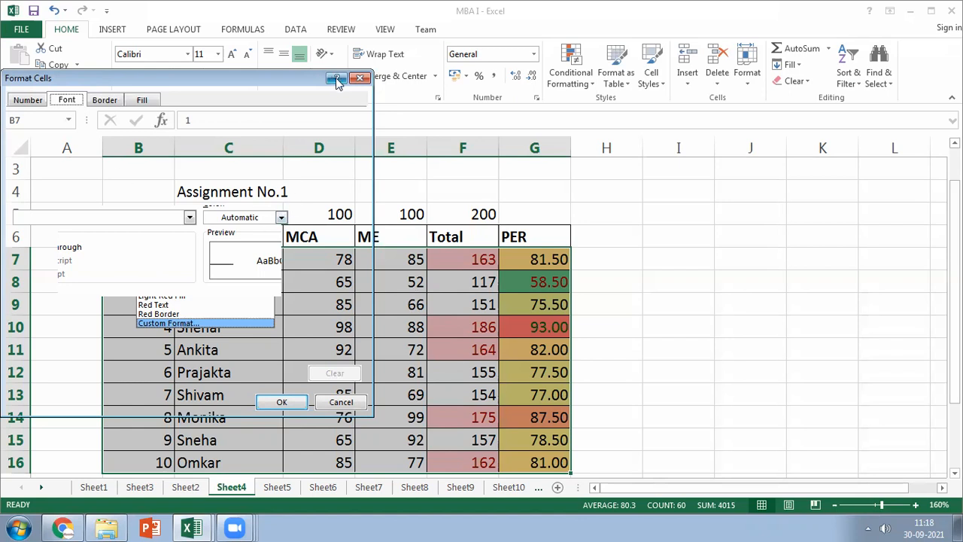
click(359, 80)
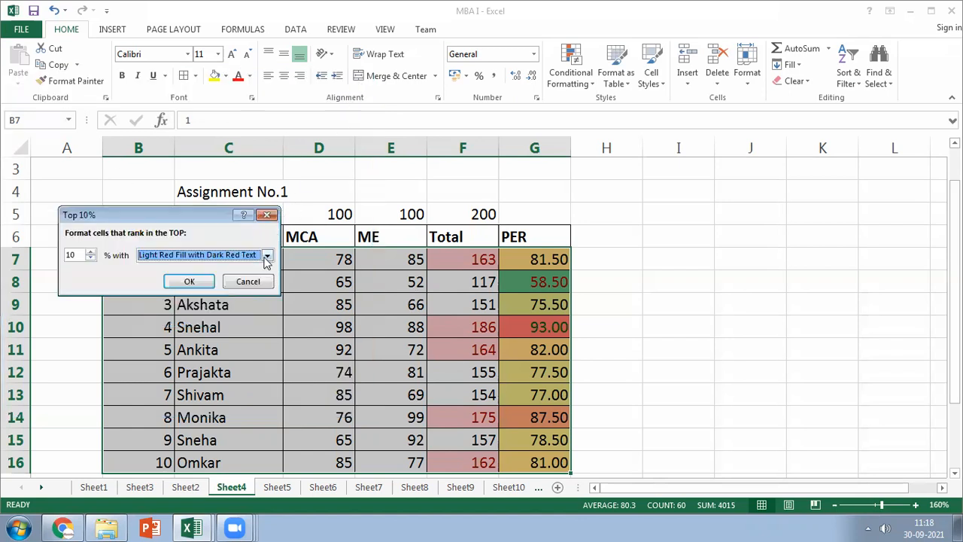
- Give the top 10% cells a custom format with bold purple text and a single underline, and apply the rule
click(236, 258)
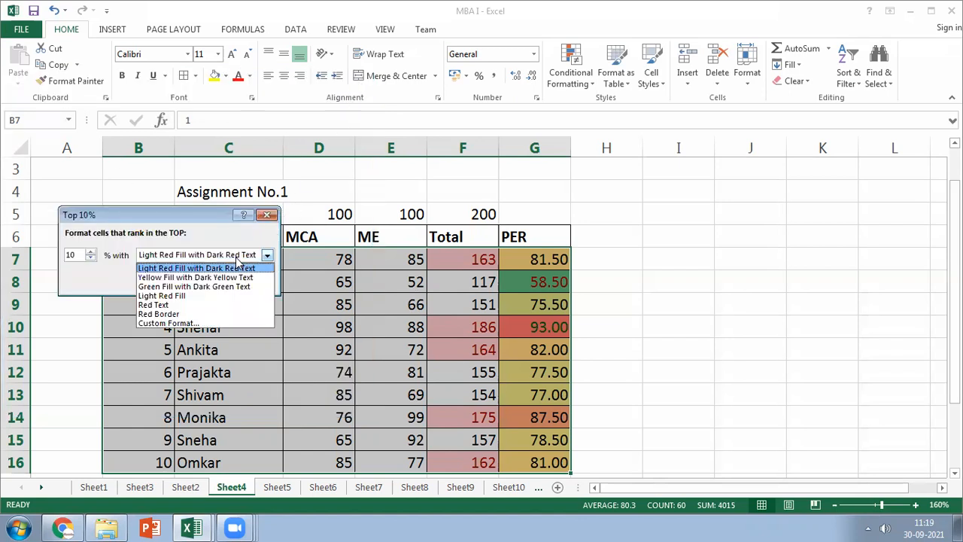
click(159, 323)
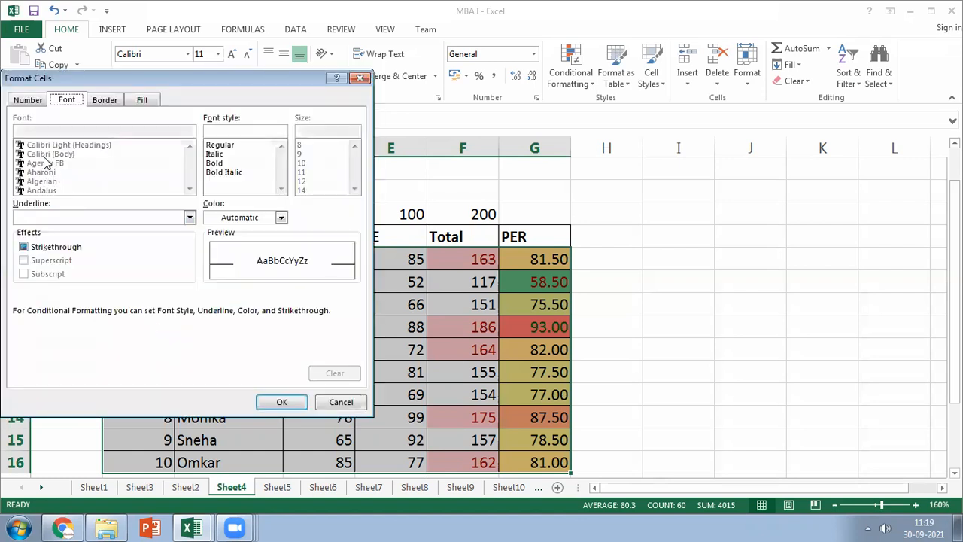
click(27, 100)
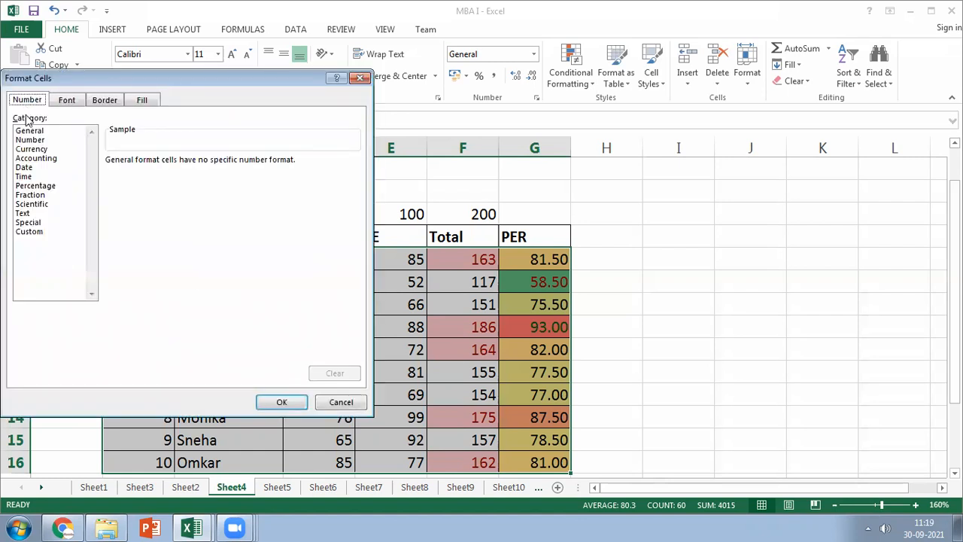
click(73, 100)
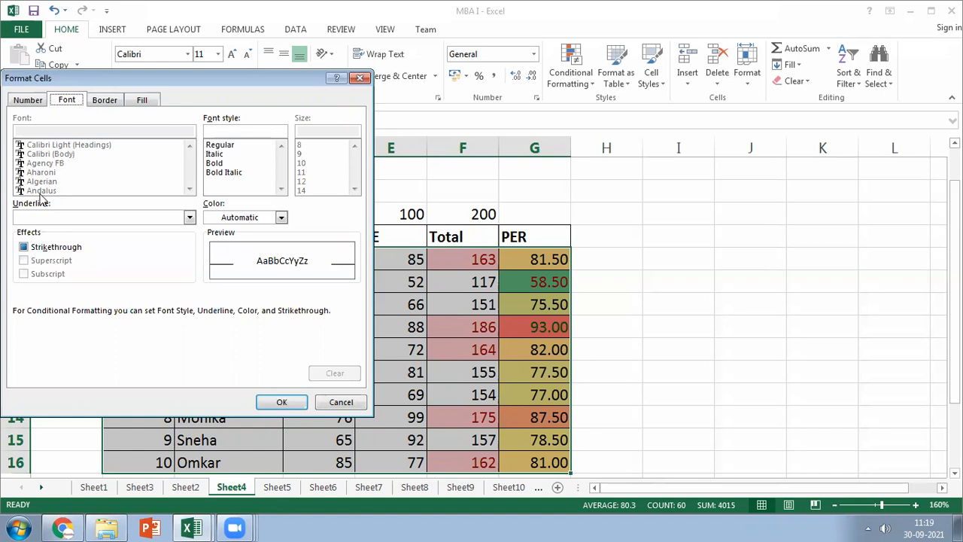
click(97, 220)
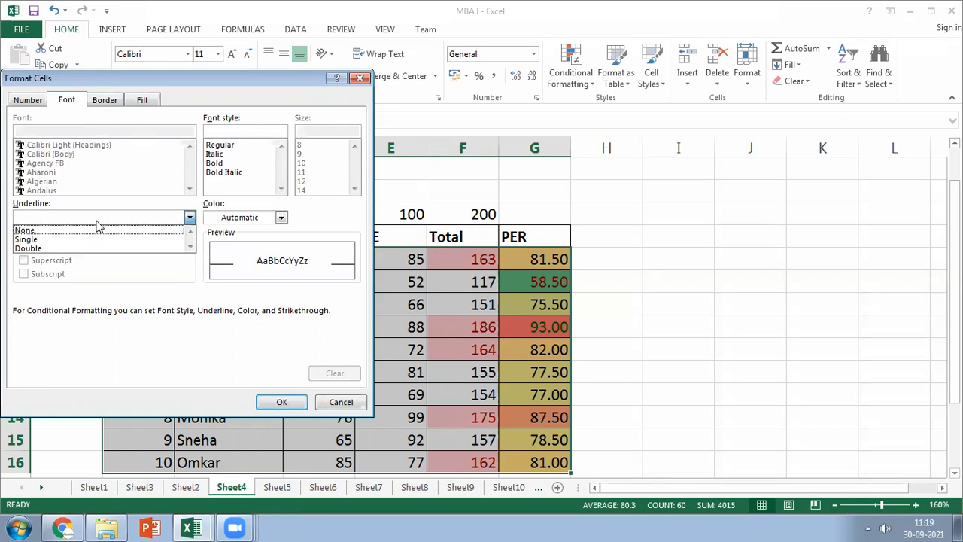
click(32, 245)
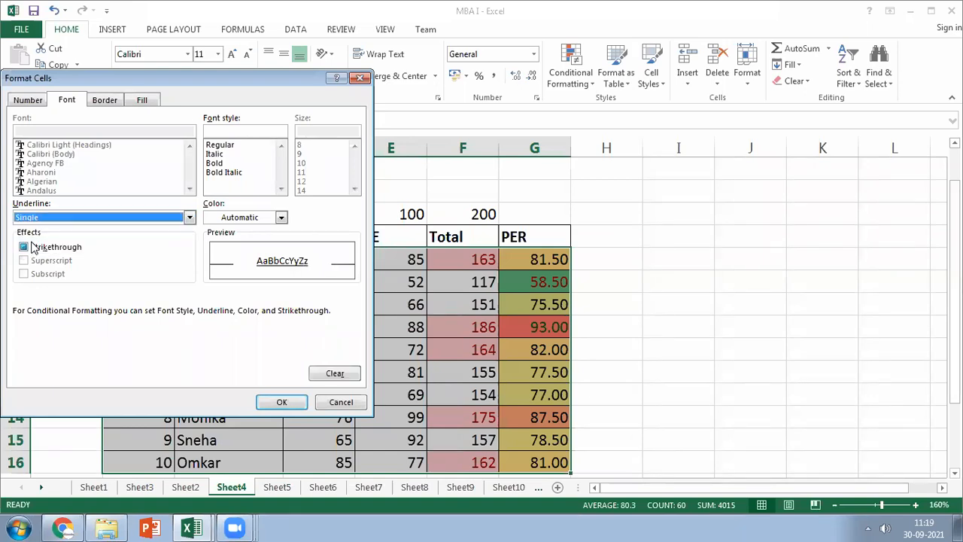
click(234, 219)
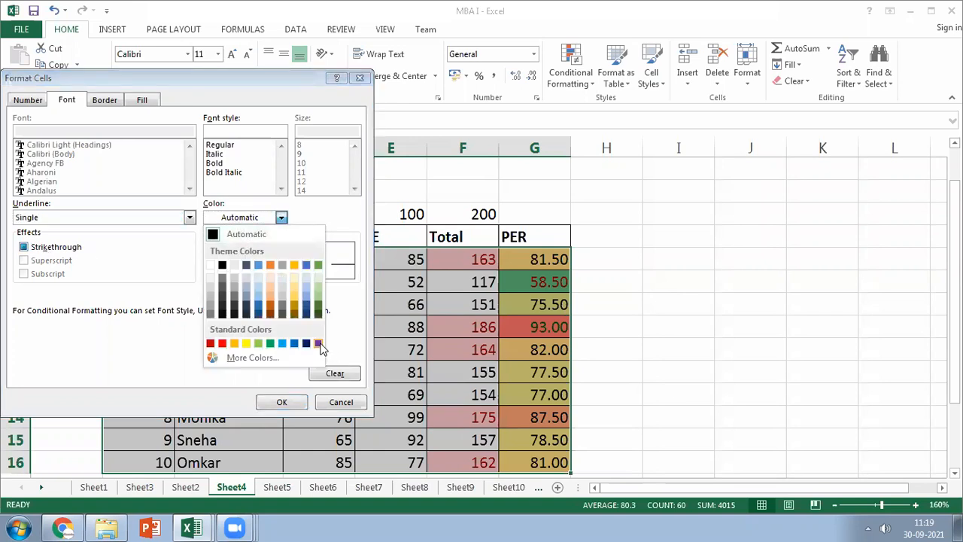
click(317, 344)
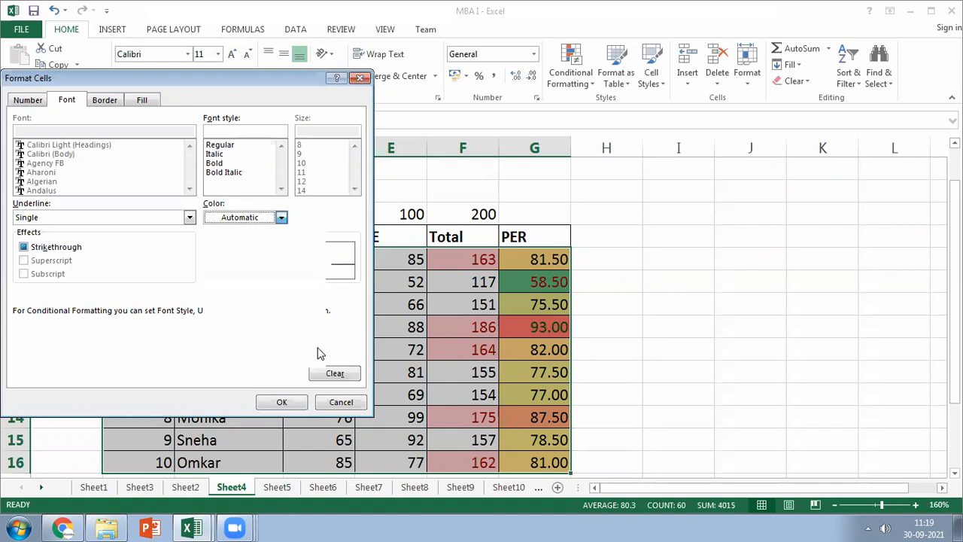
click(214, 163)
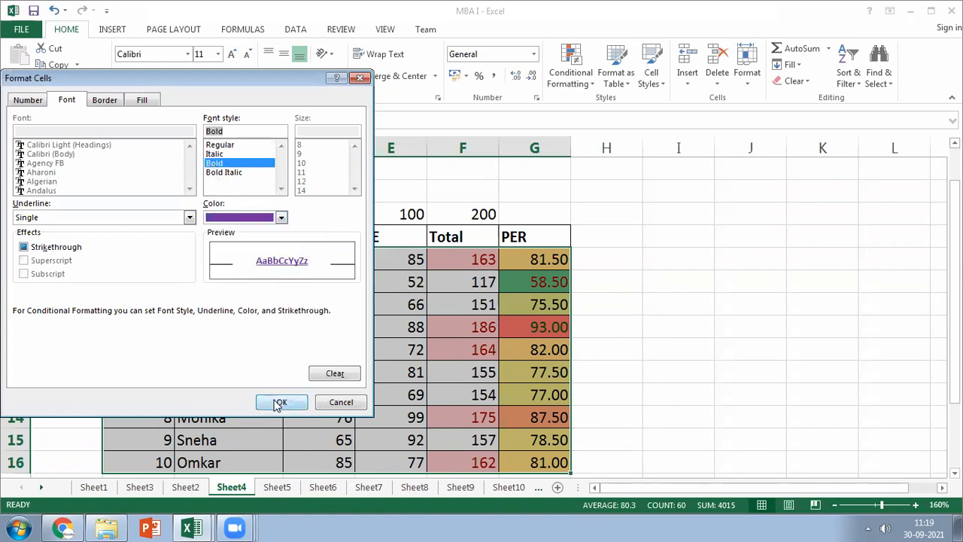
click(278, 403)
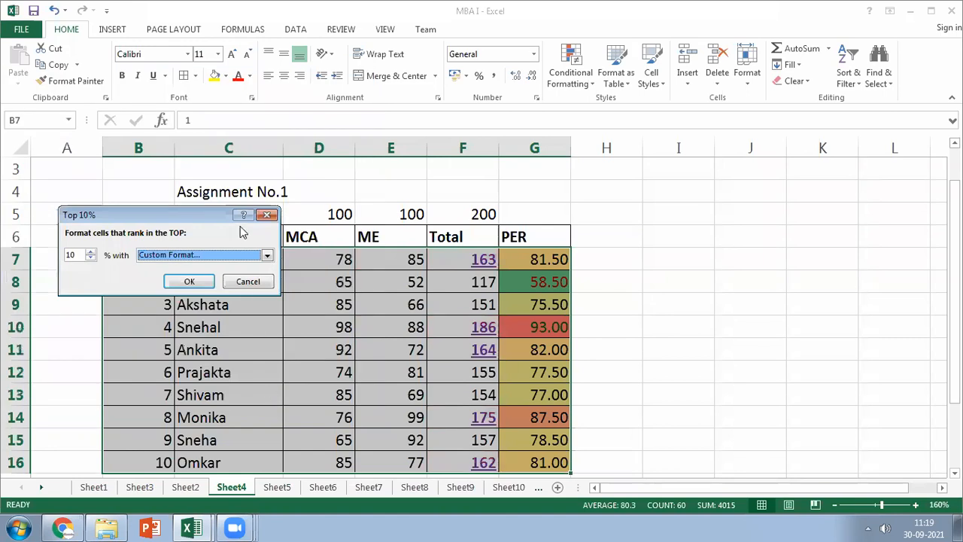
click(198, 282)
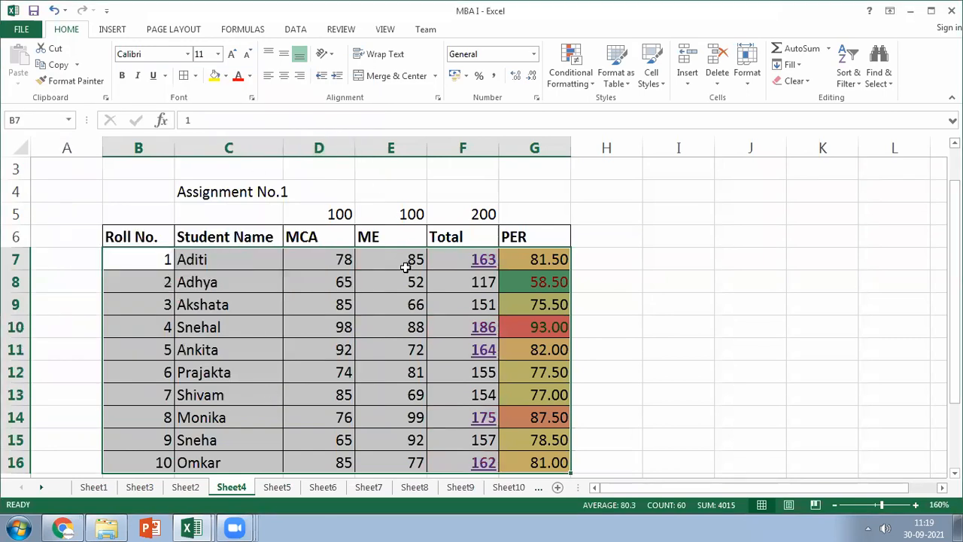
- Examine which values in the Total column F7:F16 carry the top 10% formatting
scroll(409, 262, down, 2)
scroll(402, 271, up, 1)
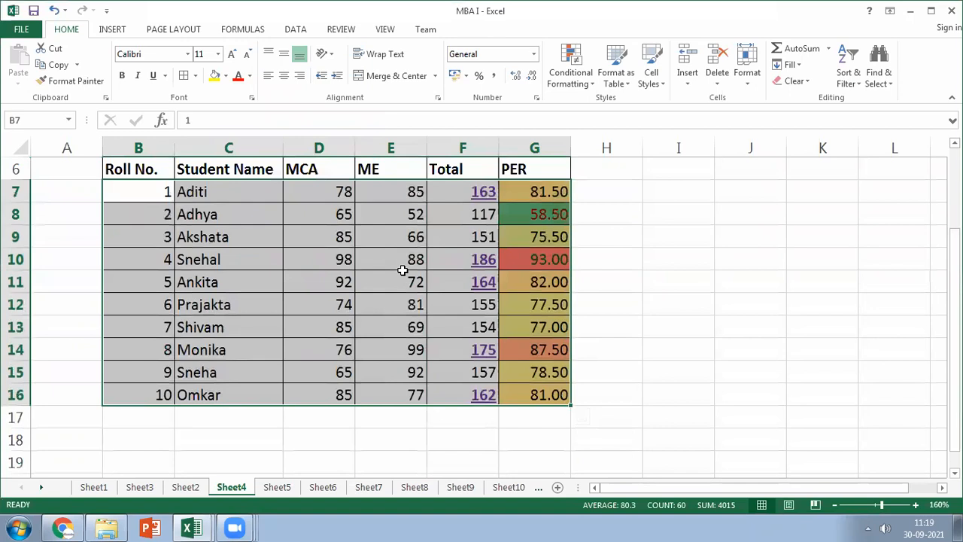
click(470, 190)
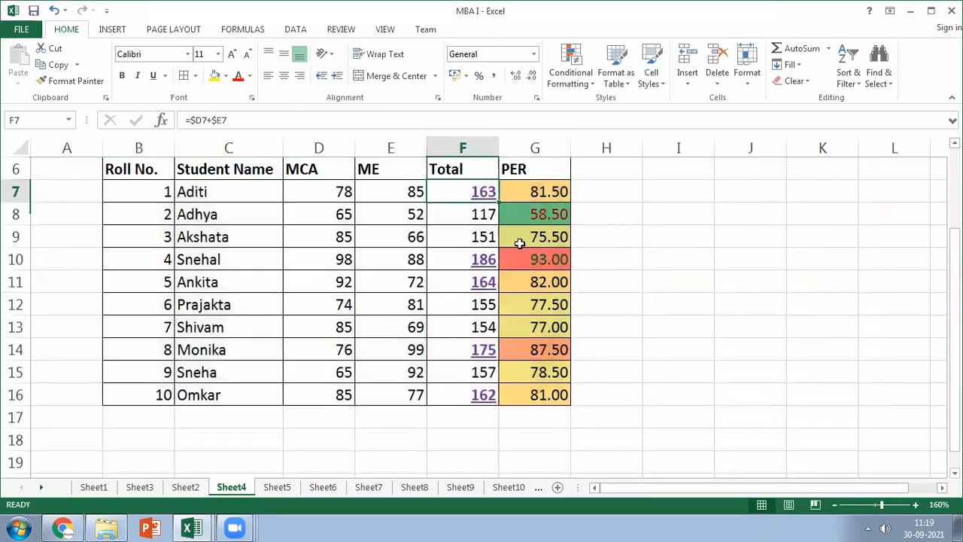
click(204, 192)
click(474, 260)
click(473, 281)
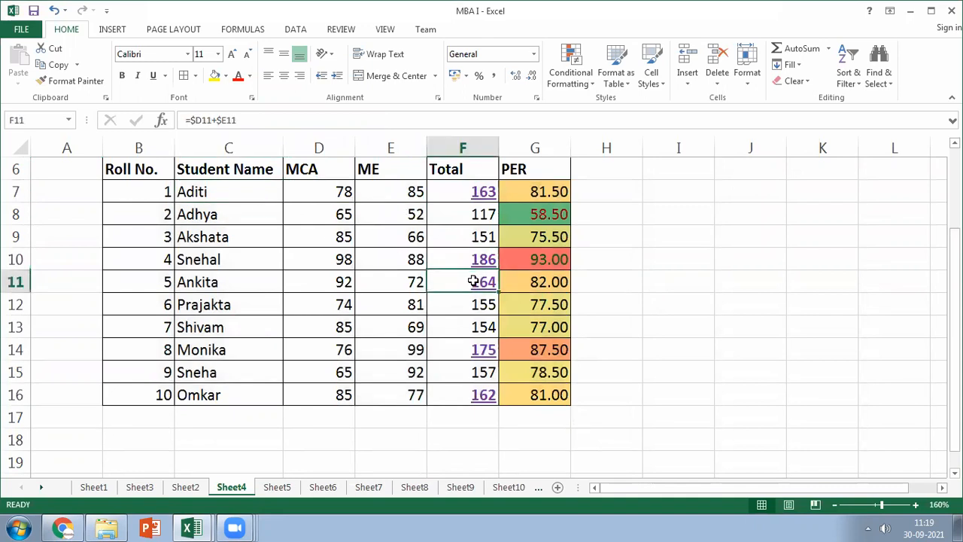
click(474, 349)
click(477, 396)
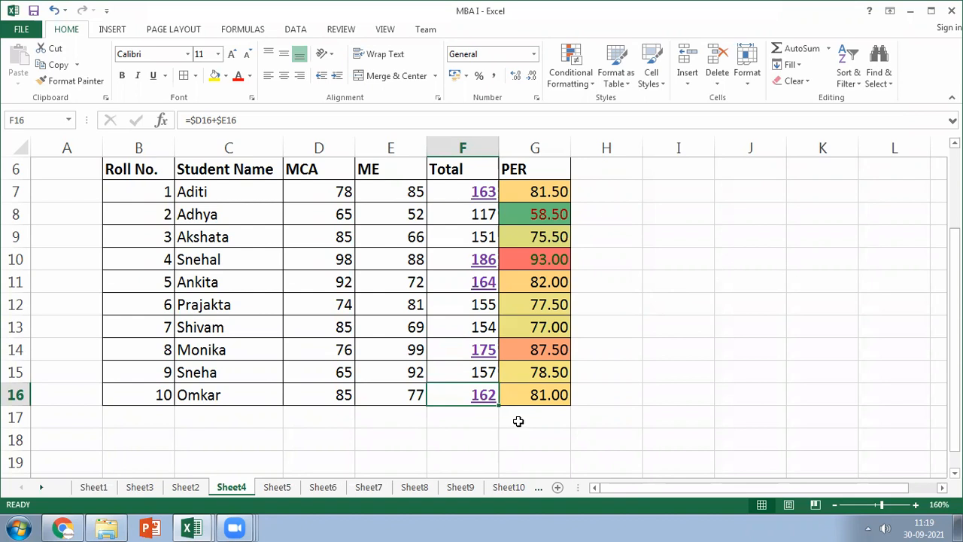
shift+click(468, 185)
click(123, 192)
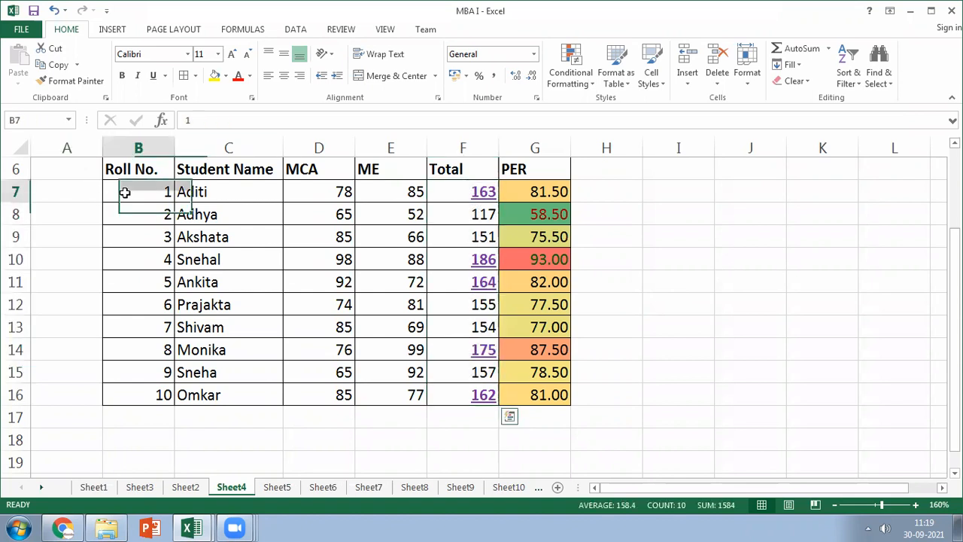
click(550, 393)
scroll(549, 392, up, 2)
shift+click(167, 291)
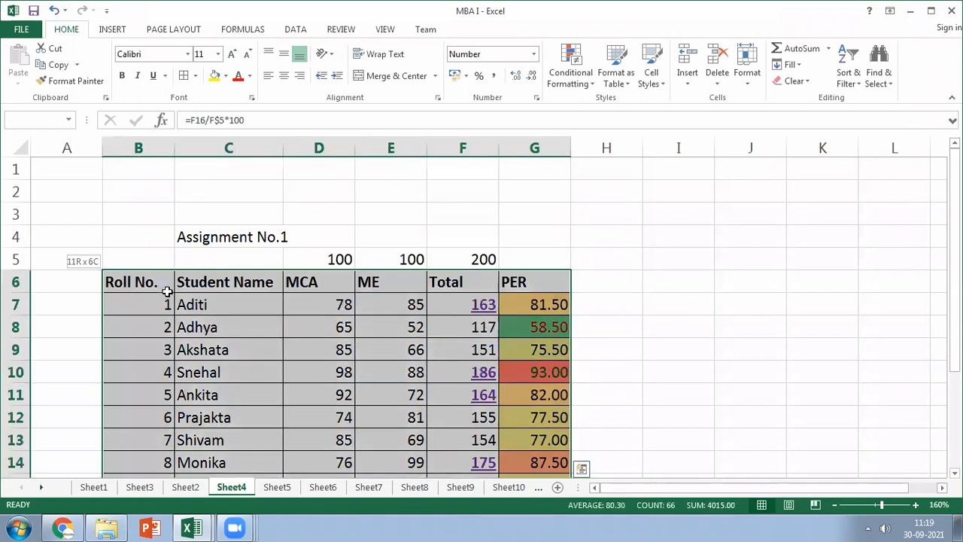
click(167, 291)
- Examine the options for clearing conditional formatting rules on the PER values in G7:G16 without applying any
click(518, 301)
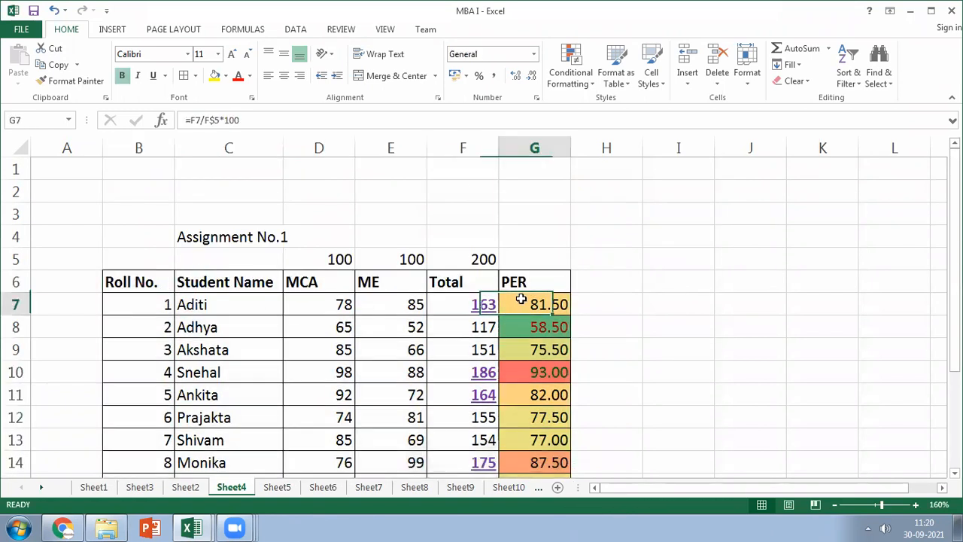
scroll(517, 344, down, 3)
shift+click(543, 306)
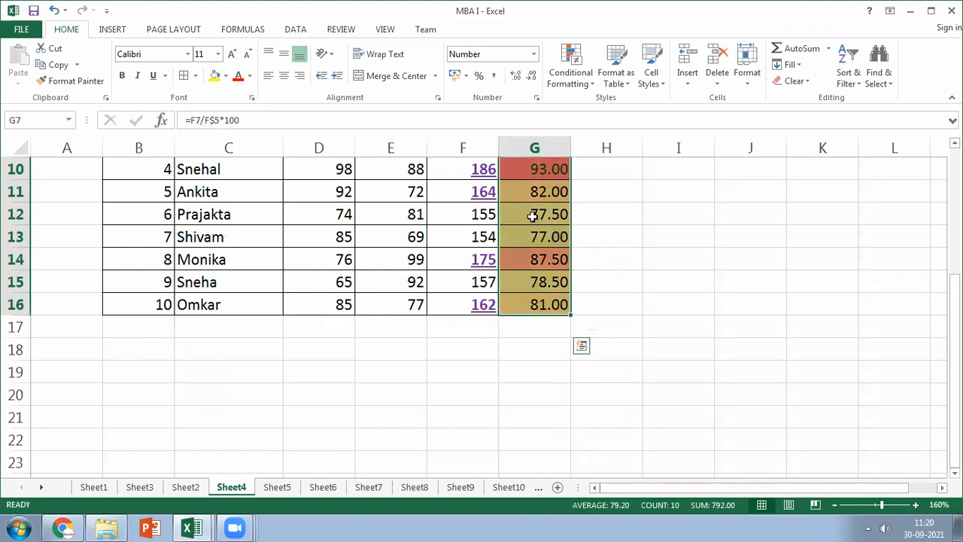
click(589, 82)
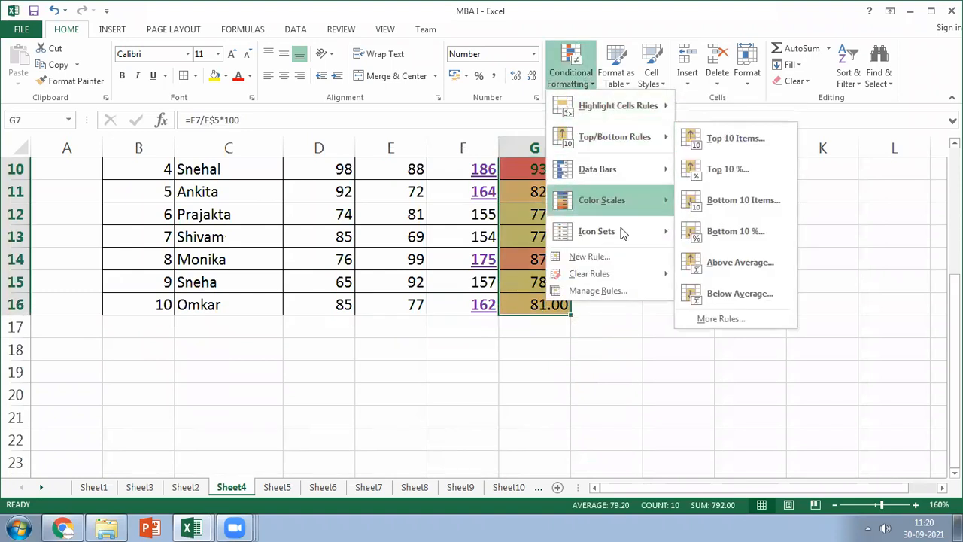
mouse_move(607, 277)
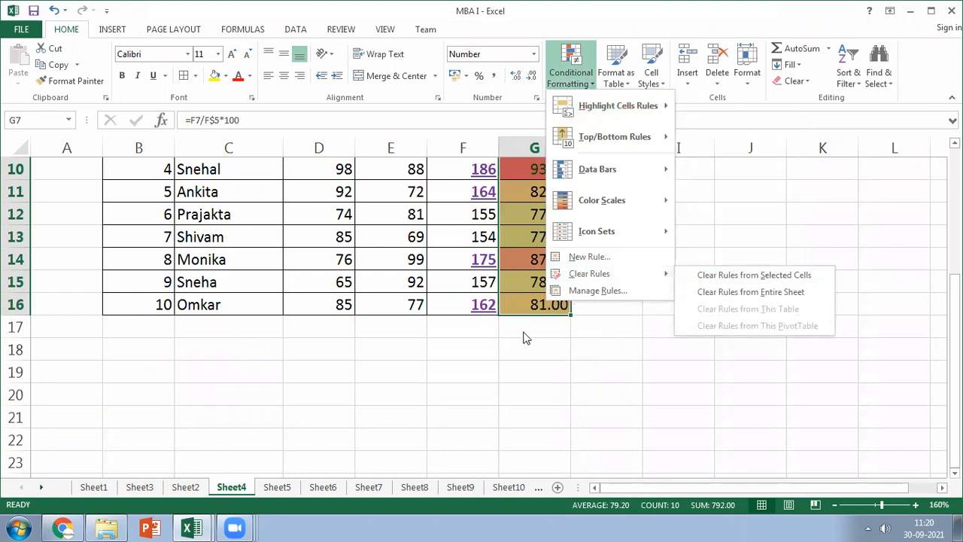
click(563, 352)
click(548, 353)
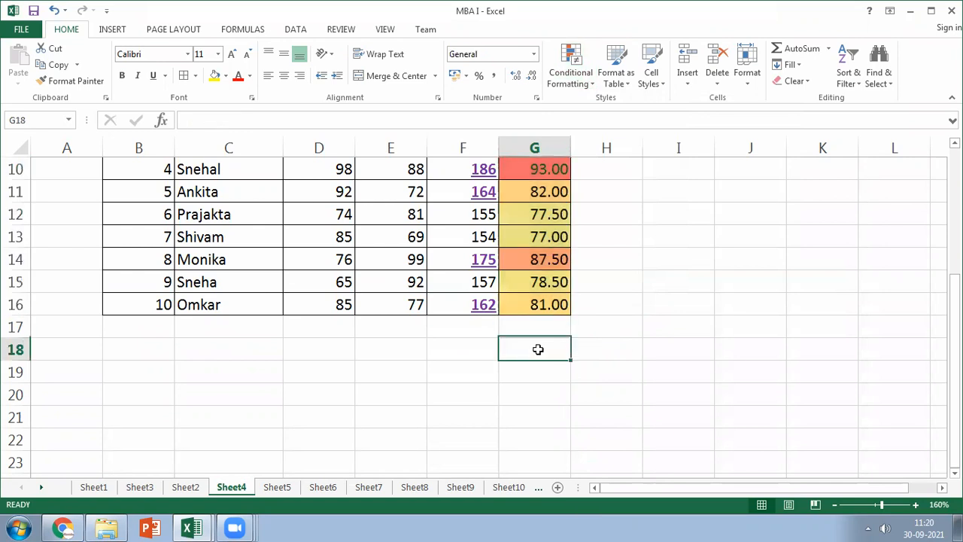
- Clear all conditional formatting rules from the marks table in B6:G16
click(564, 307)
scroll(560, 322, up, 2)
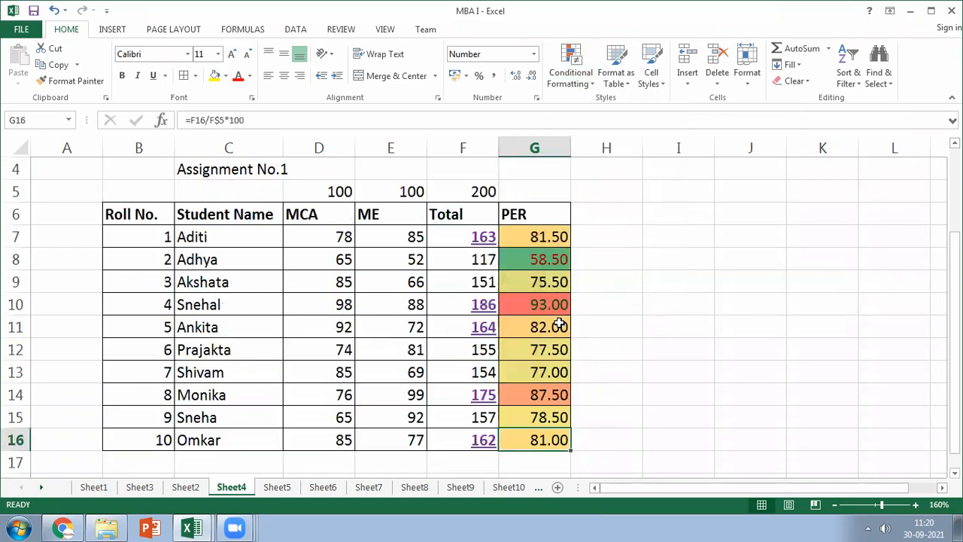
shift+click(140, 215)
click(588, 87)
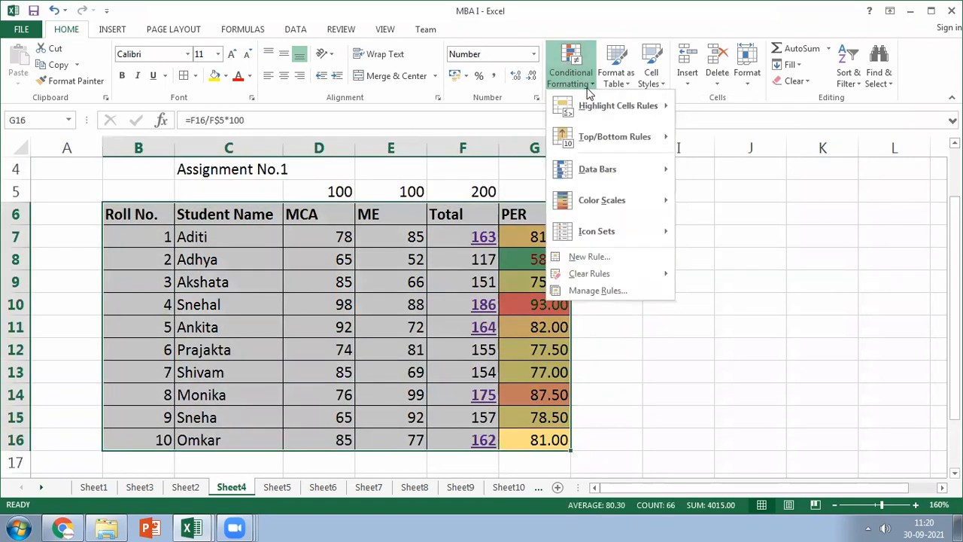
mouse_move(607, 275)
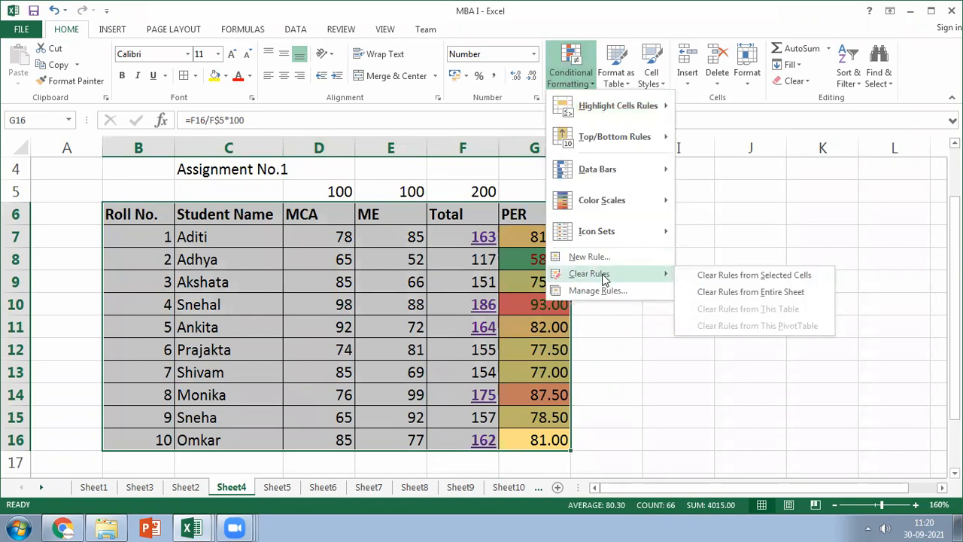
click(756, 281)
click(749, 280)
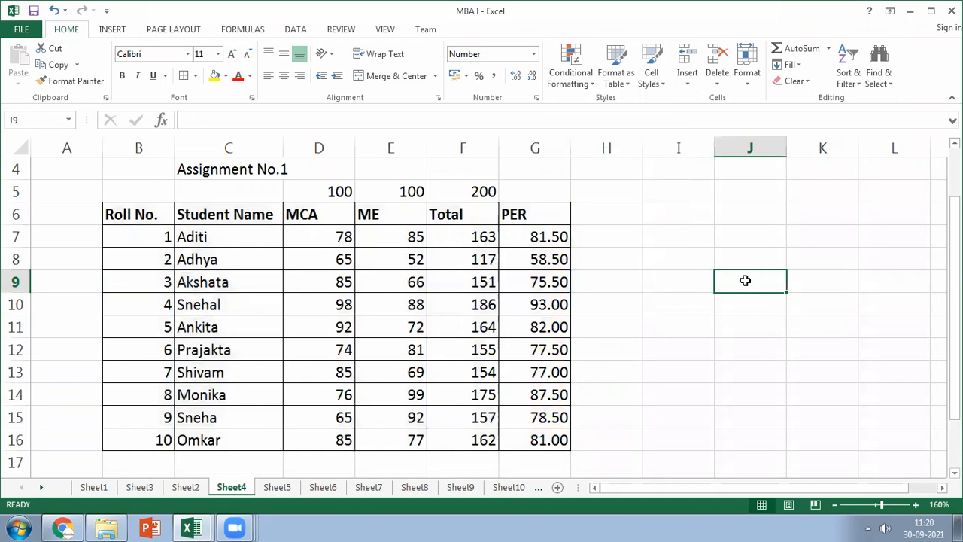
- Start a new conditional formatting rule for the PER values in G7:G16, using the 2-Color Scale format style
click(537, 241)
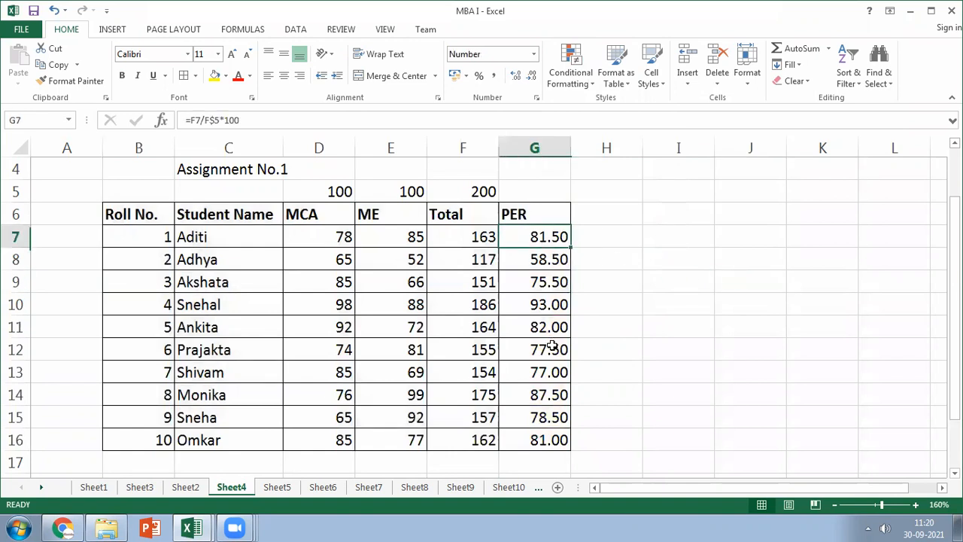
shift+click(519, 434)
click(571, 75)
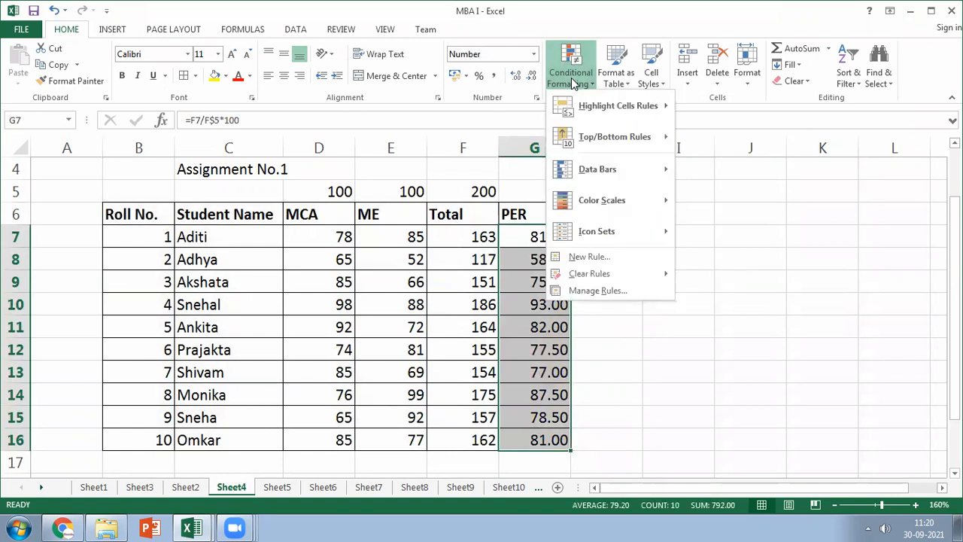
click(581, 259)
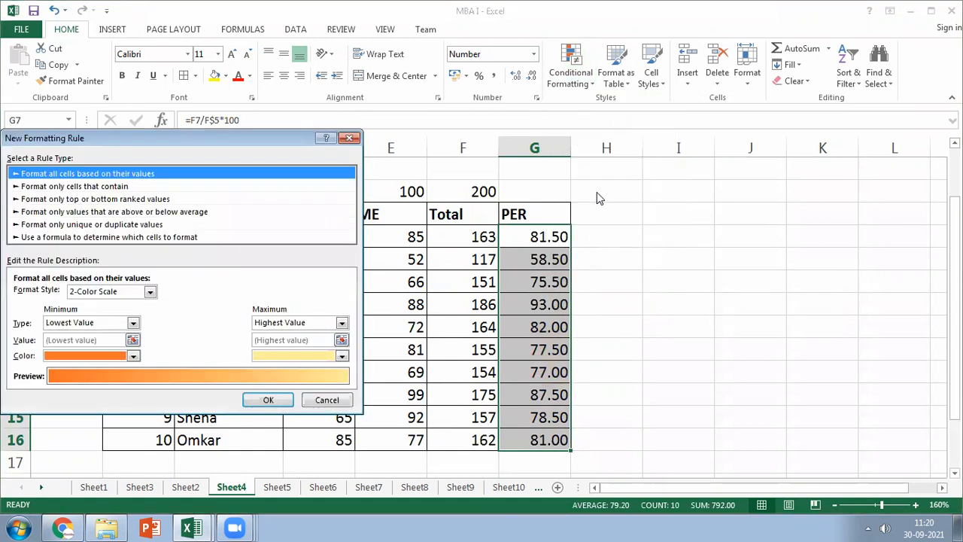
drag(191, 139, 627, 46)
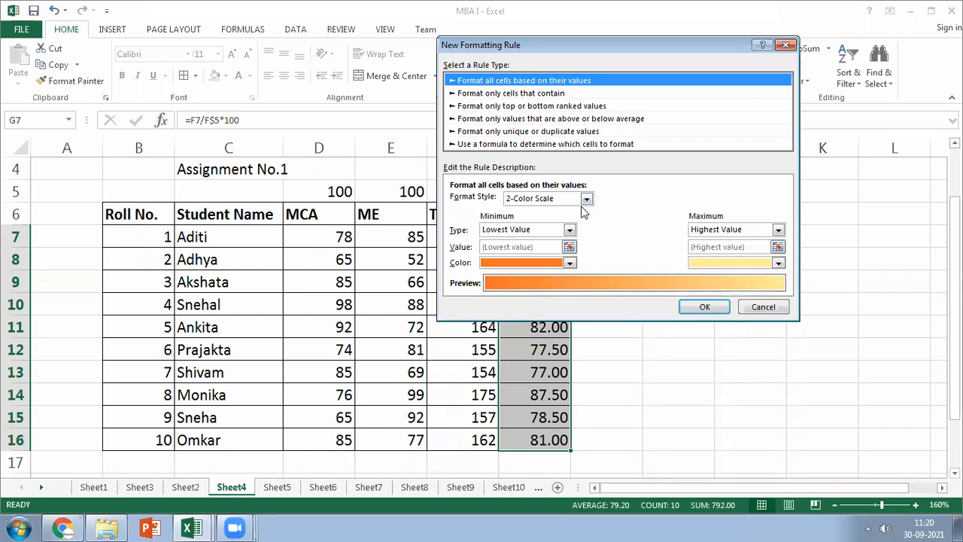
- Try a light green and a blue as the highest-value color of the 2-Color Scale
click(778, 263)
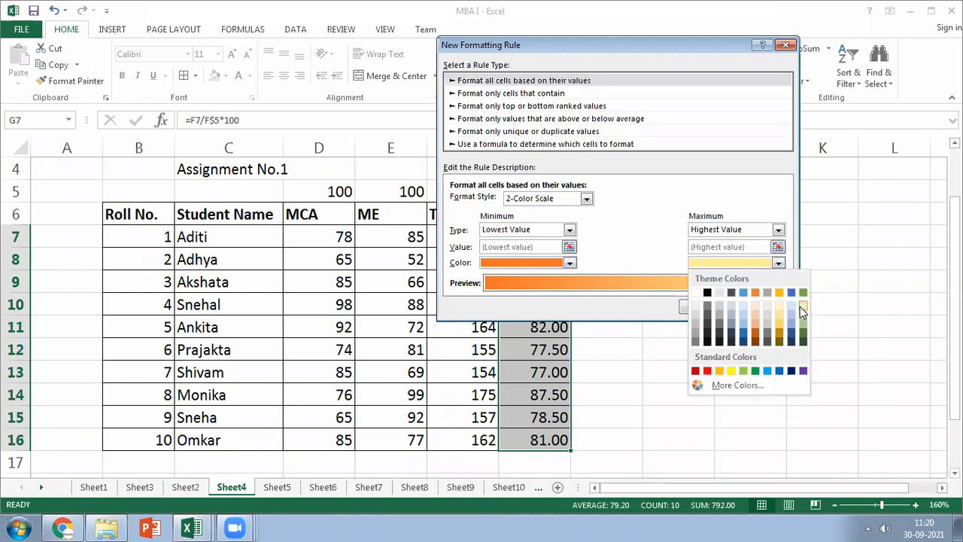
click(803, 328)
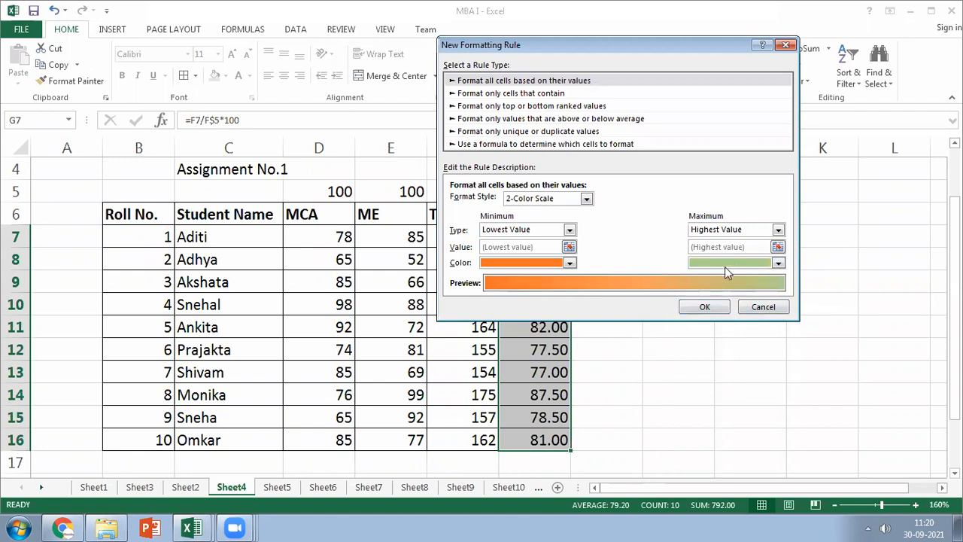
click(777, 262)
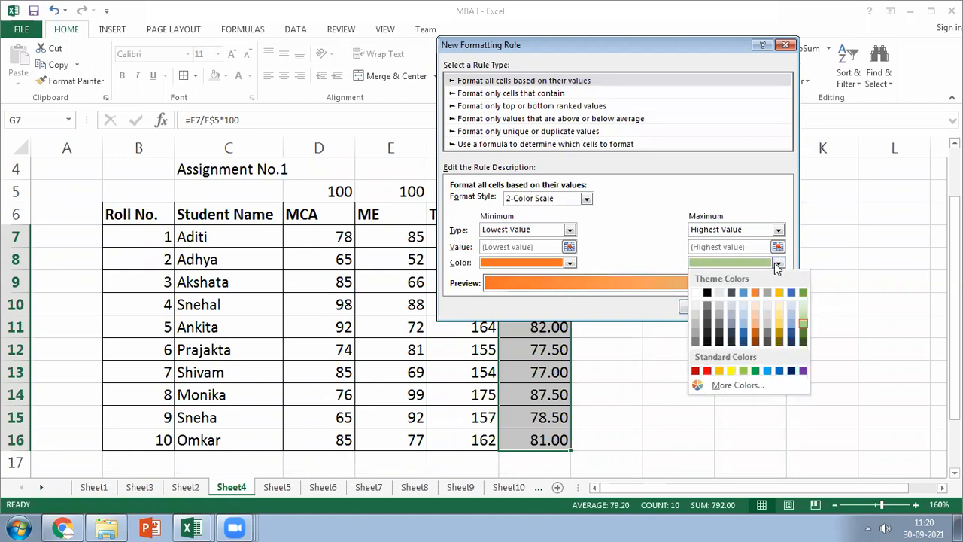
click(742, 293)
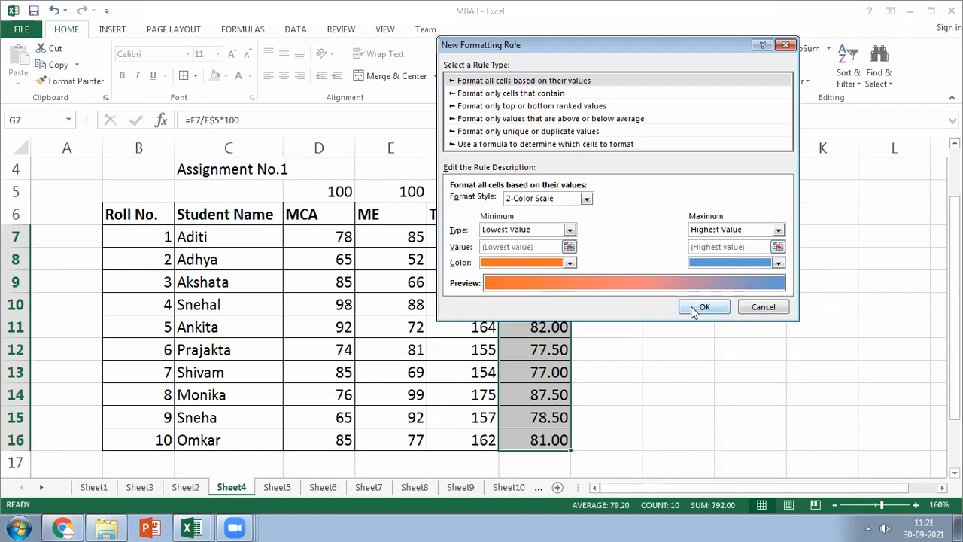
- Set the highest-value color to the darkest theme green and apply the 2-Color Scale rule to the PER values
click(780, 263)
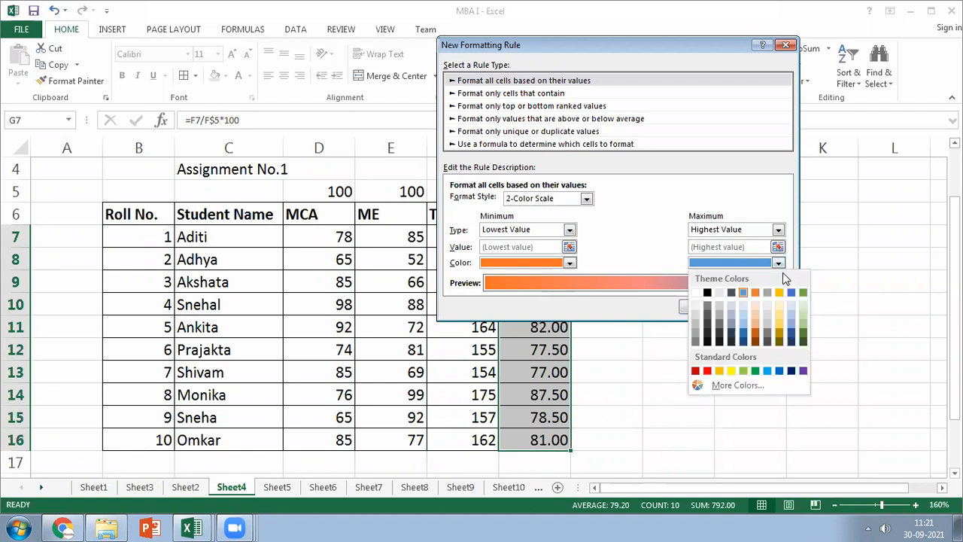
click(802, 343)
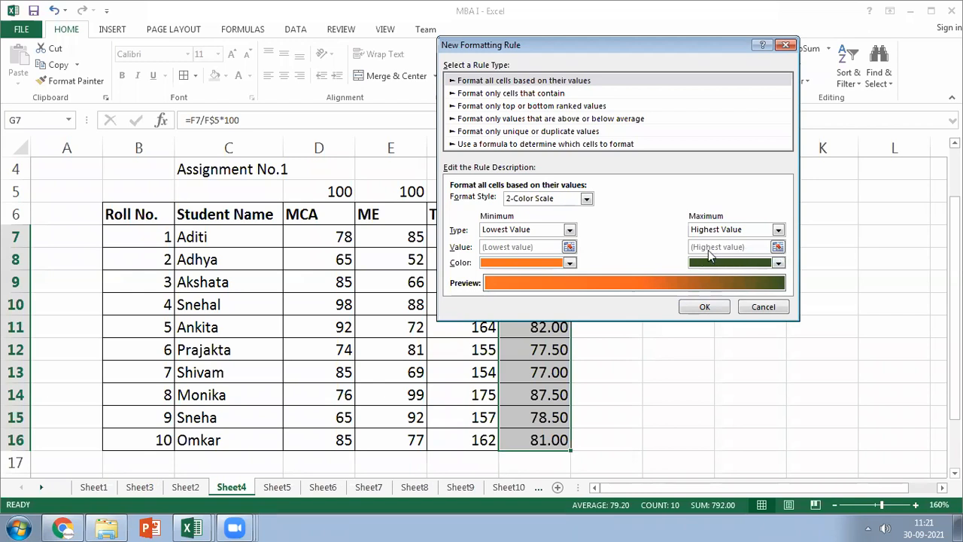
click(709, 307)
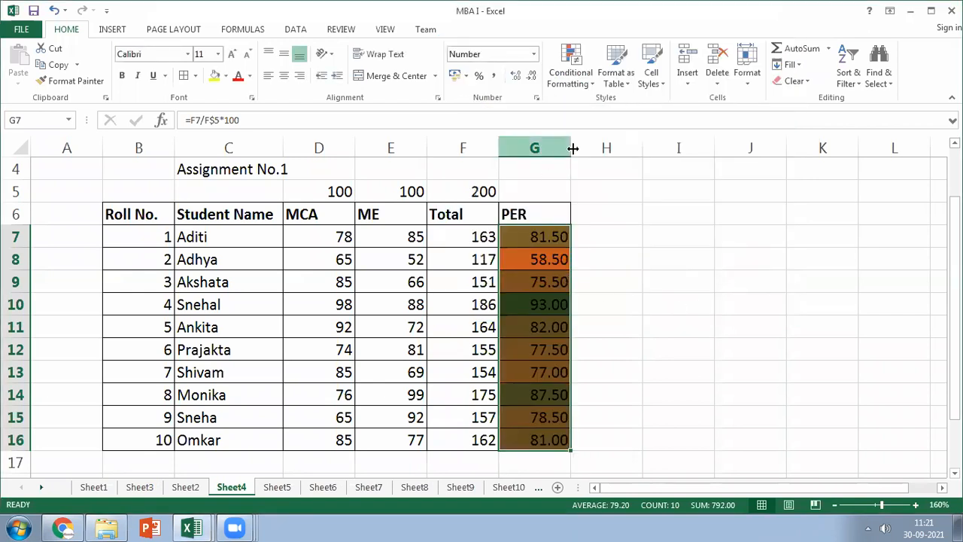
click(652, 298)
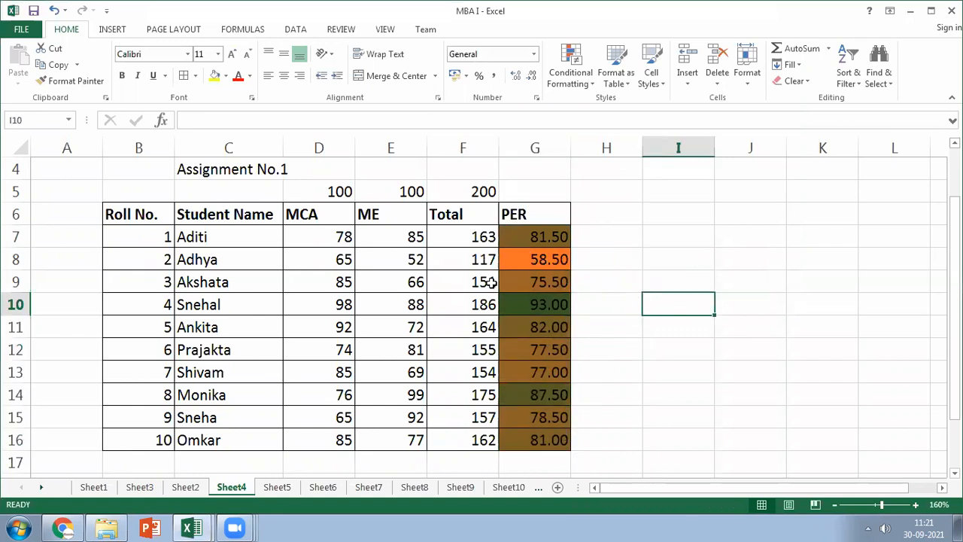
- Examine how the color scale shades the lowest and highest percentages in the PER column
click(512, 238)
click(515, 259)
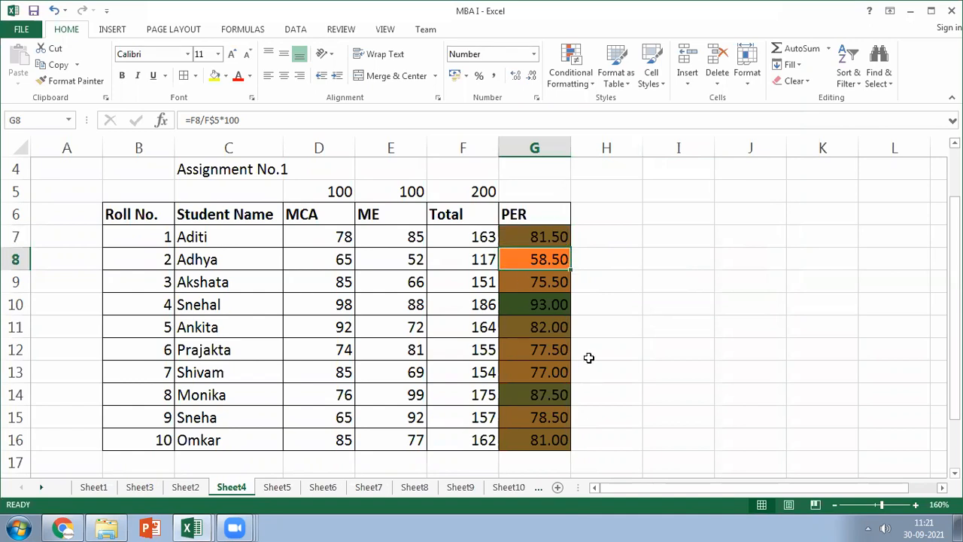
click(528, 303)
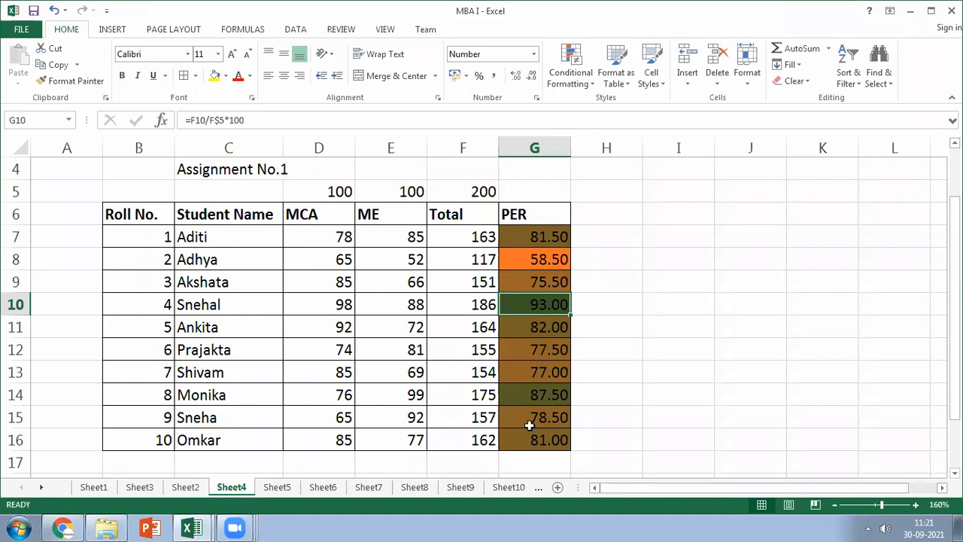
click(521, 394)
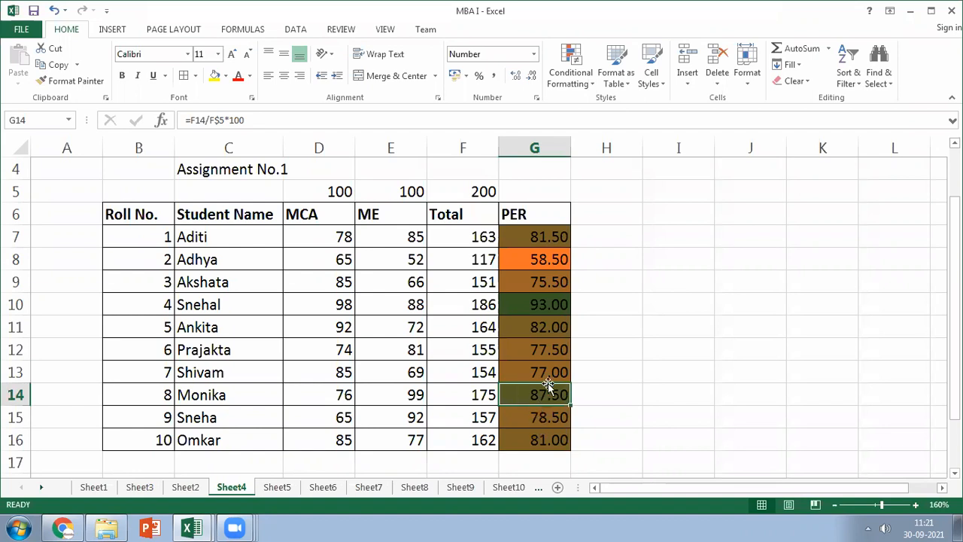
click(541, 262)
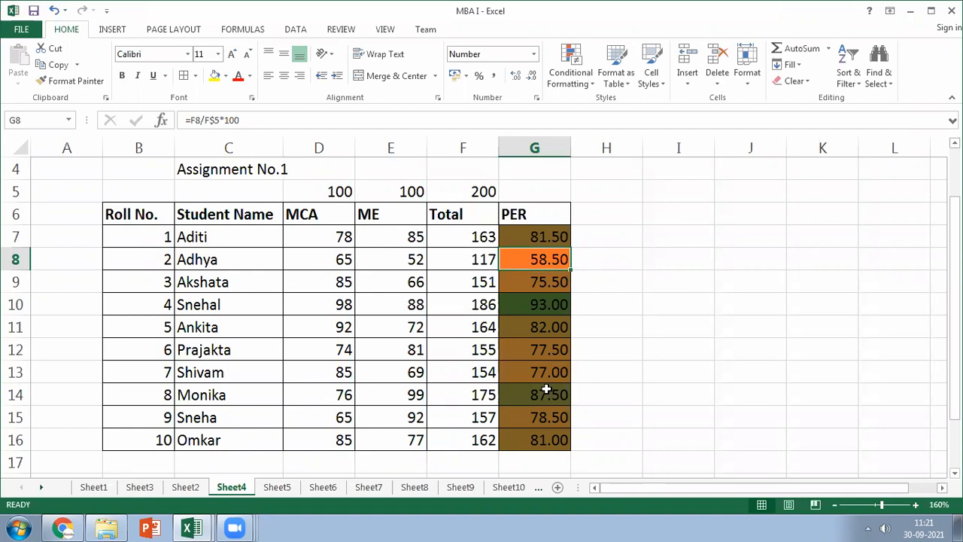
- Set the MCA mark of roll number 3 in D9 to 62
click(338, 277)
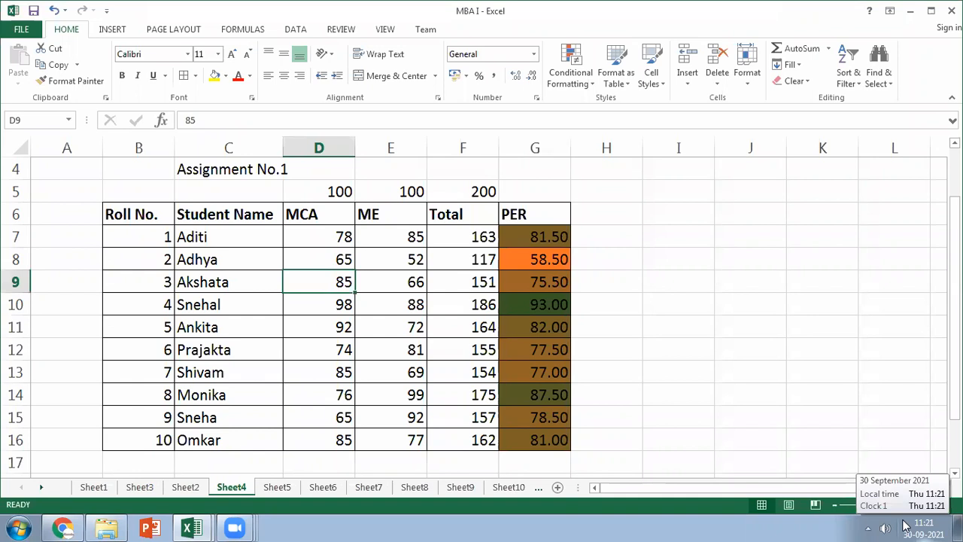
text(62)
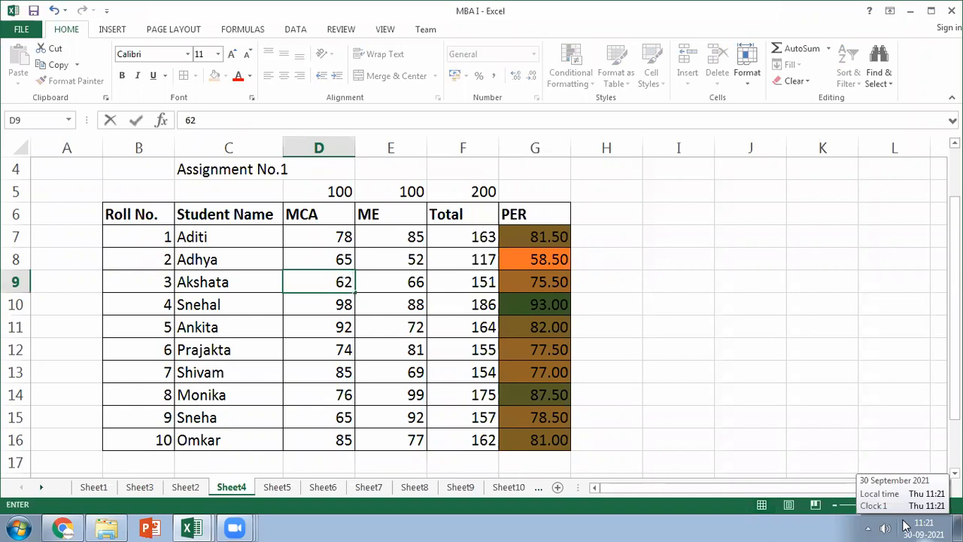
key(Return)
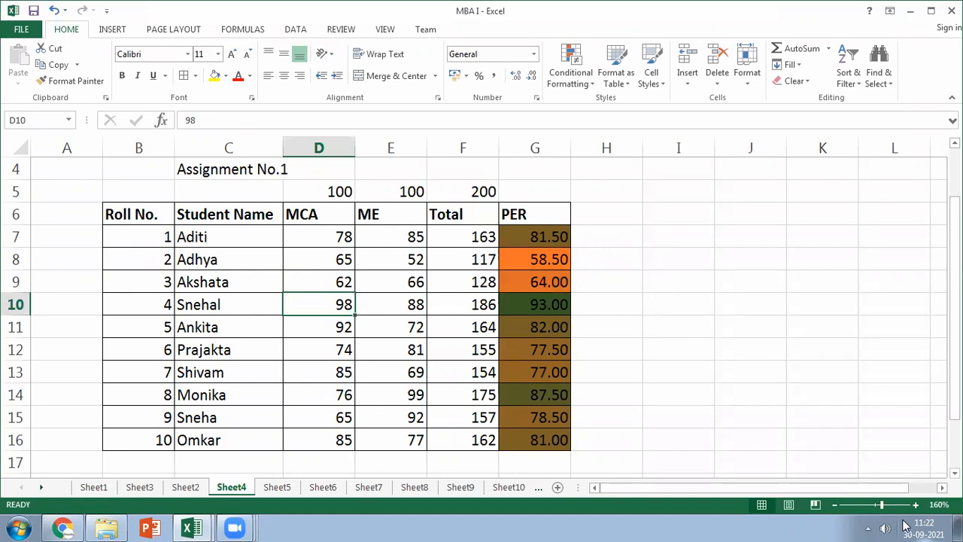
- Set the MCA mark of roll number 1 in D7 to 98
key(Up)
key(Up)
key(Up)
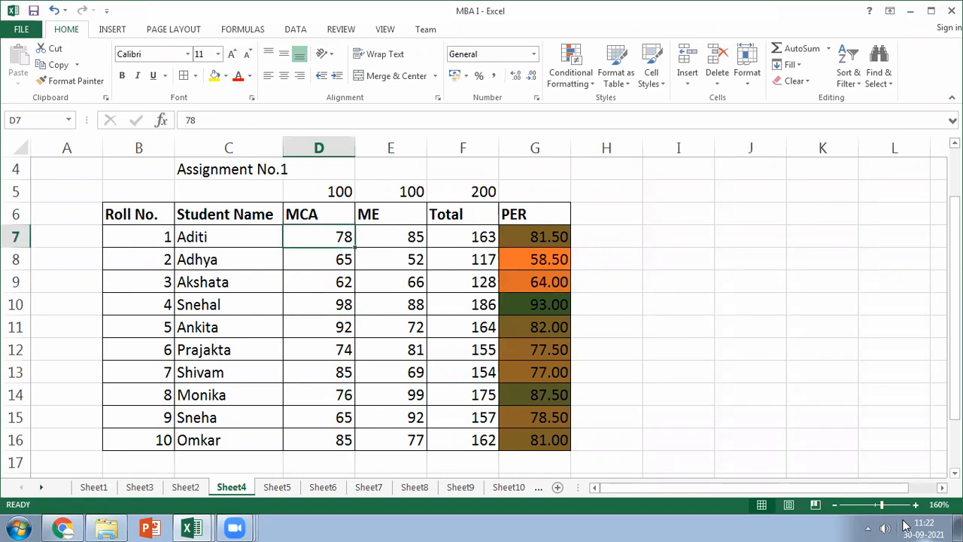
key(Down)
key(Up)
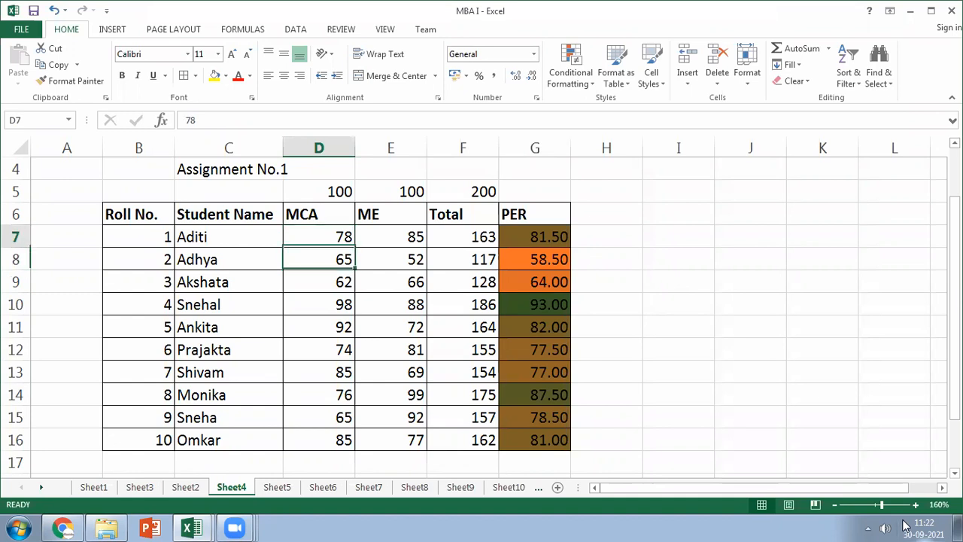
text(98)
key(Return)
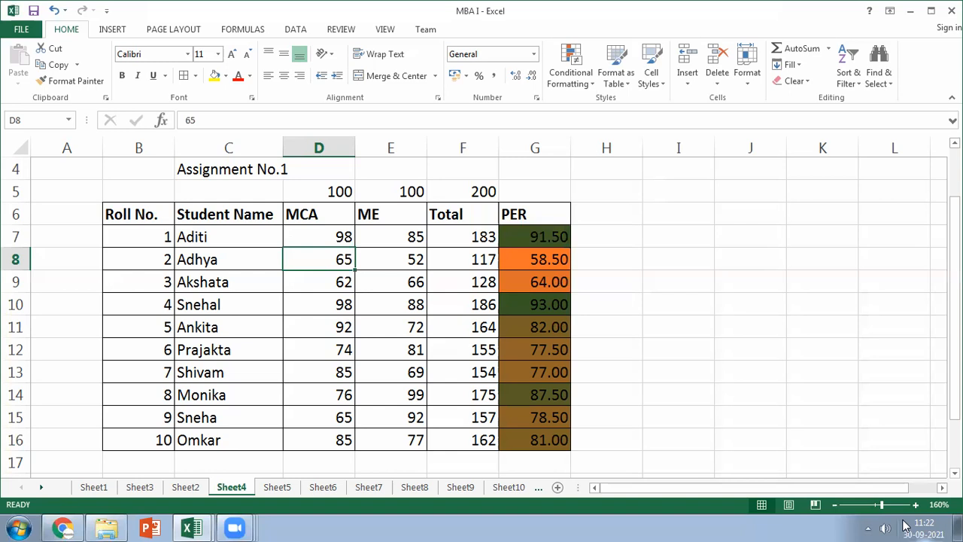
- Set the marks of roll number 7 to 99 for MCA in D13 and 87 for ME in E13
key(Down)
key(Down)
key(Down)
key(Down)
key(Down)
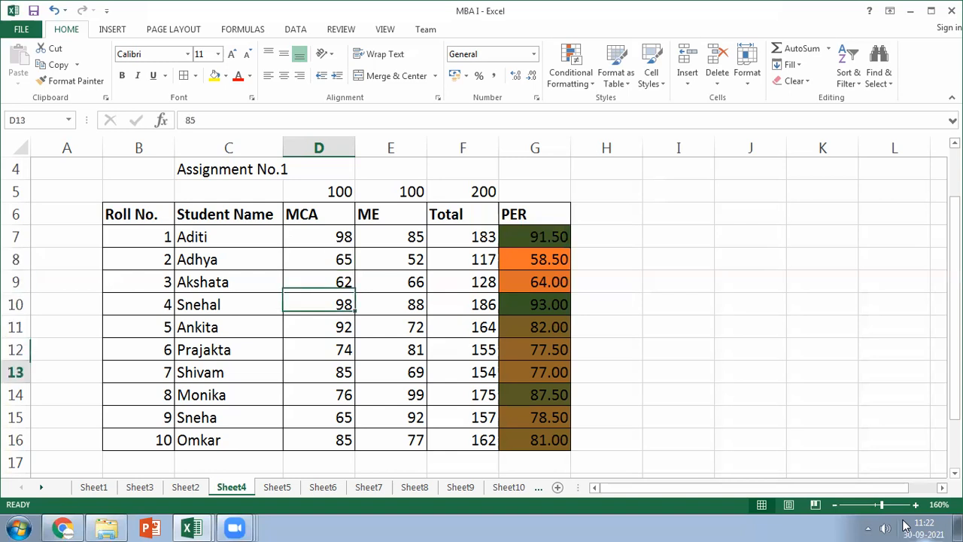
text(99)
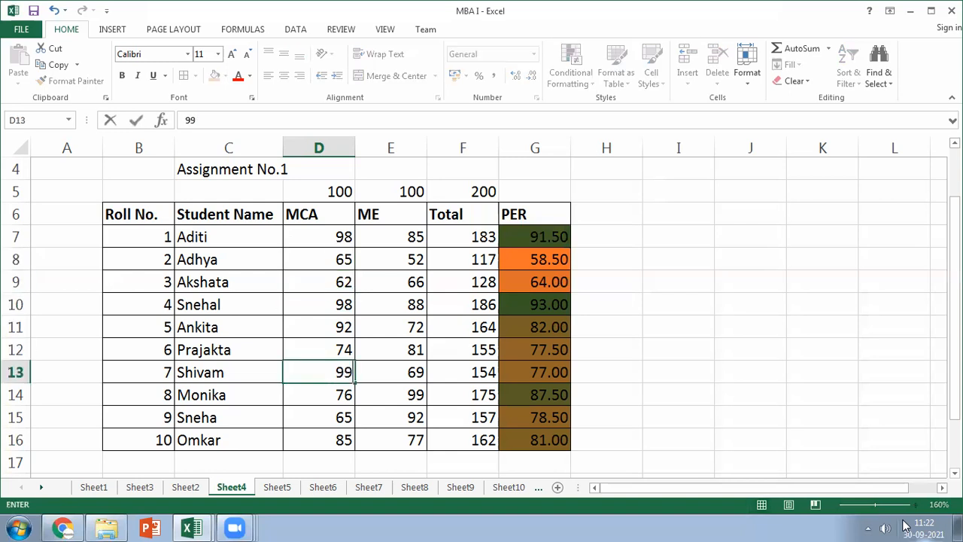
key(Return)
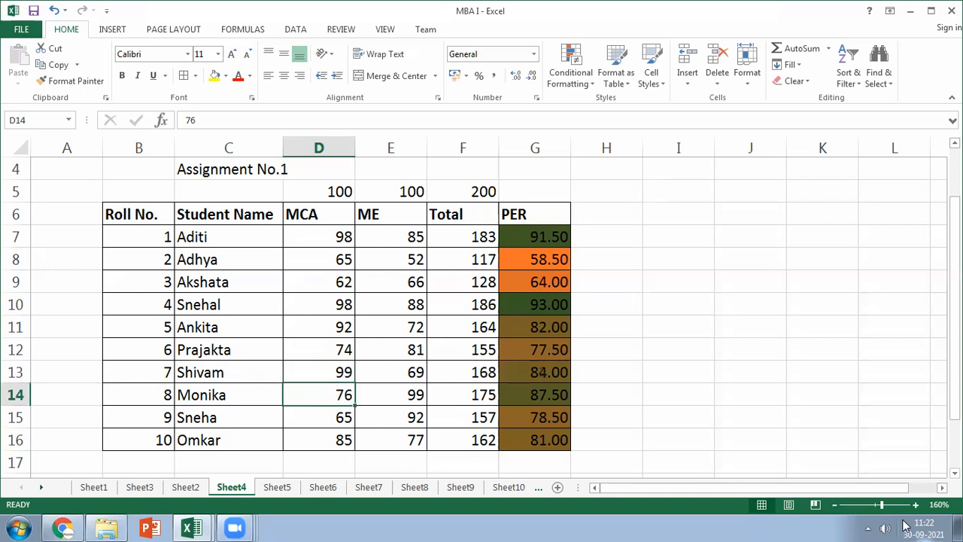
key(Up)
key(Right)
text(87)
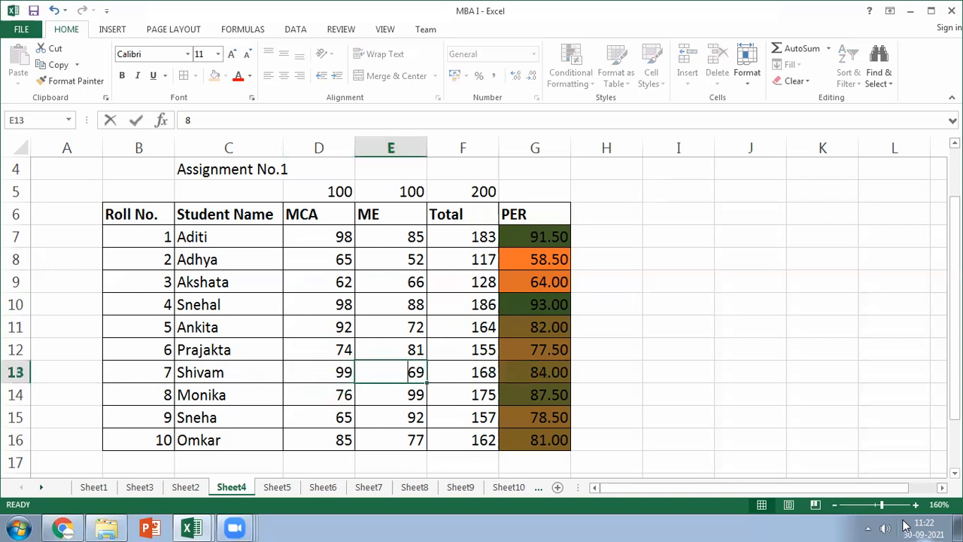
key(Return)
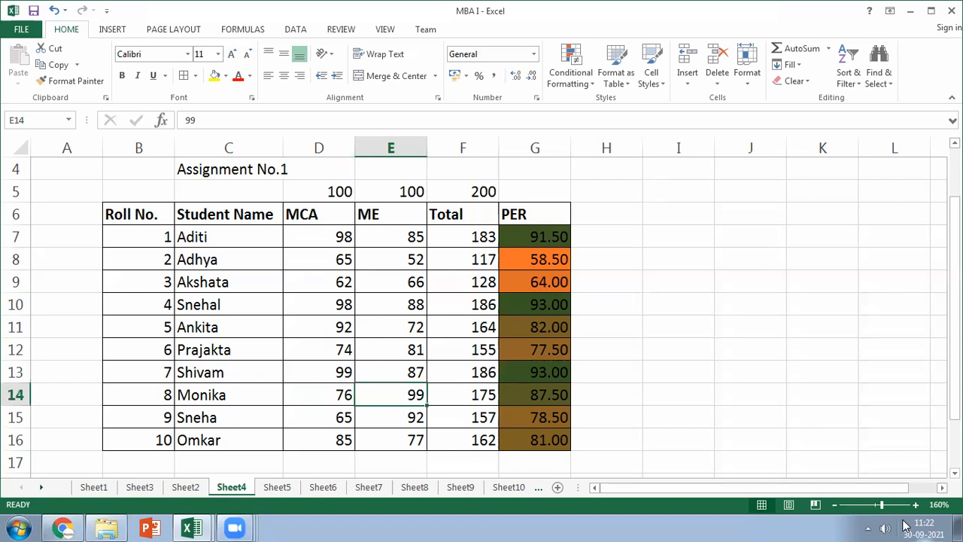
key(Up)
key(Up)
key(Up)
key(Up)
key(Up)
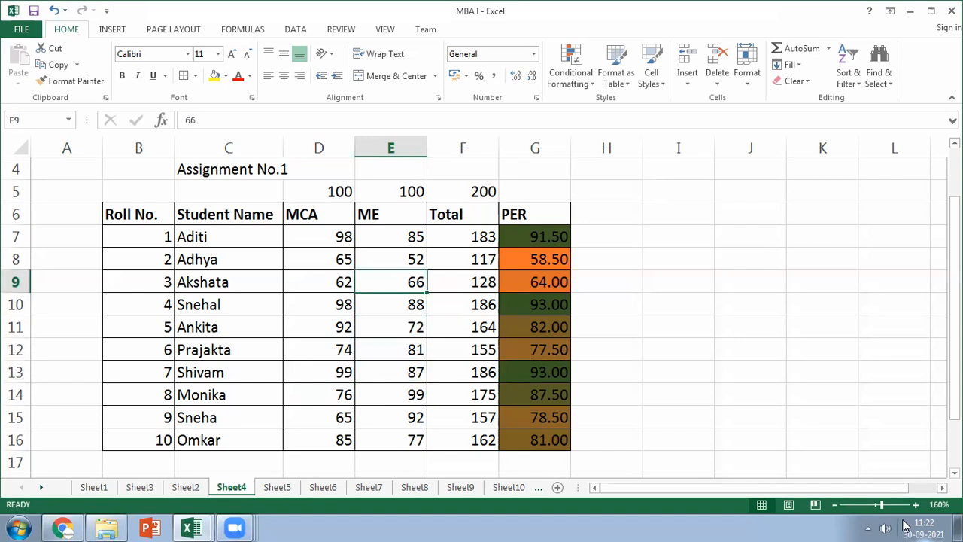
key(Down)
key(Down)
key(Down)
key(Down)
key(Down)
key(Down)
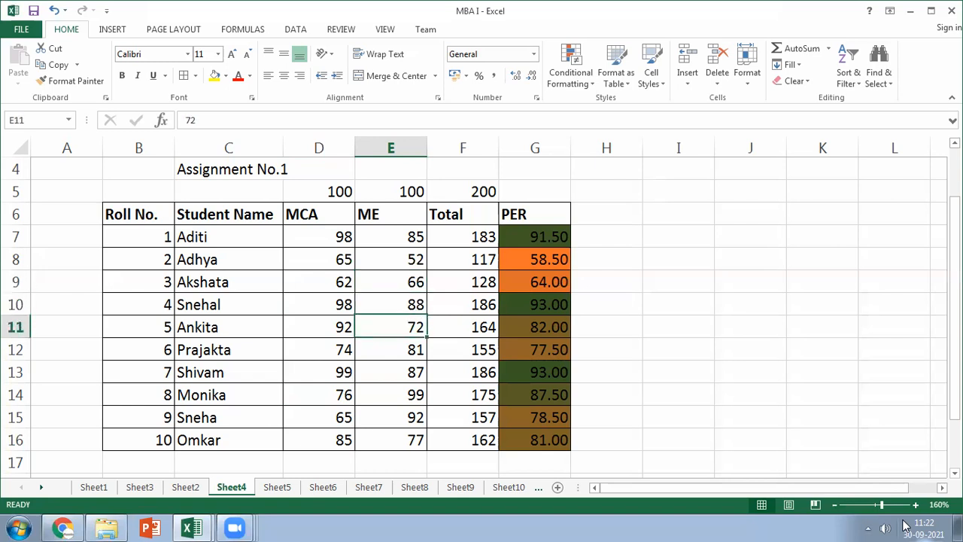
key(Up)
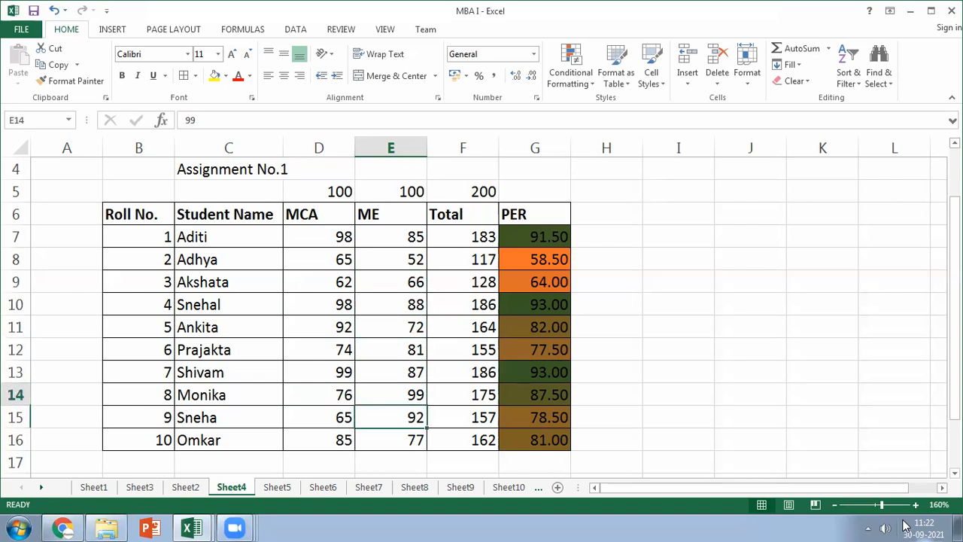
key(Up)
key(Up)
key(Up)
key(Up)
key(Up)
key(Up)
key(Up)
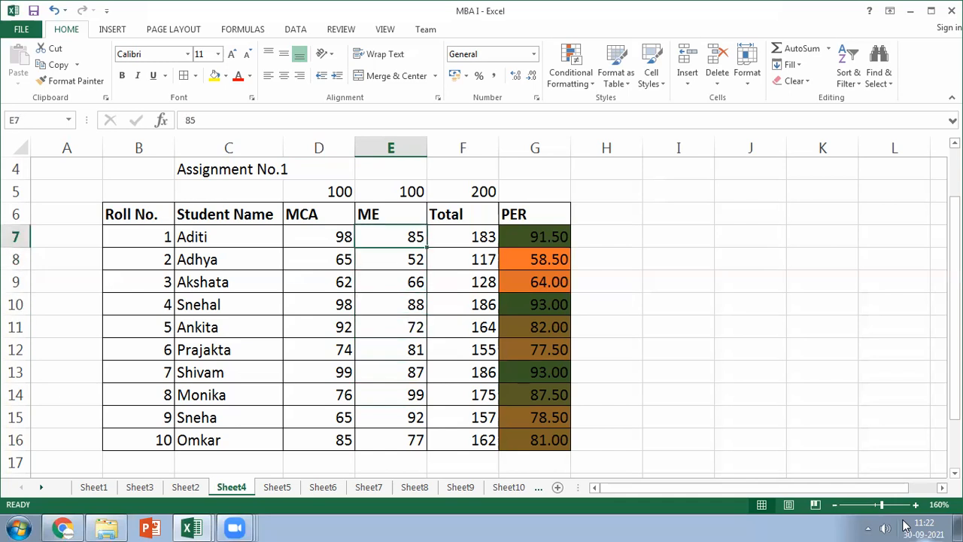
- Set both marks of roll number 1 to 35, for ME in E7 and MCA in D7, and check the PER shading
text(35)
key(Return)
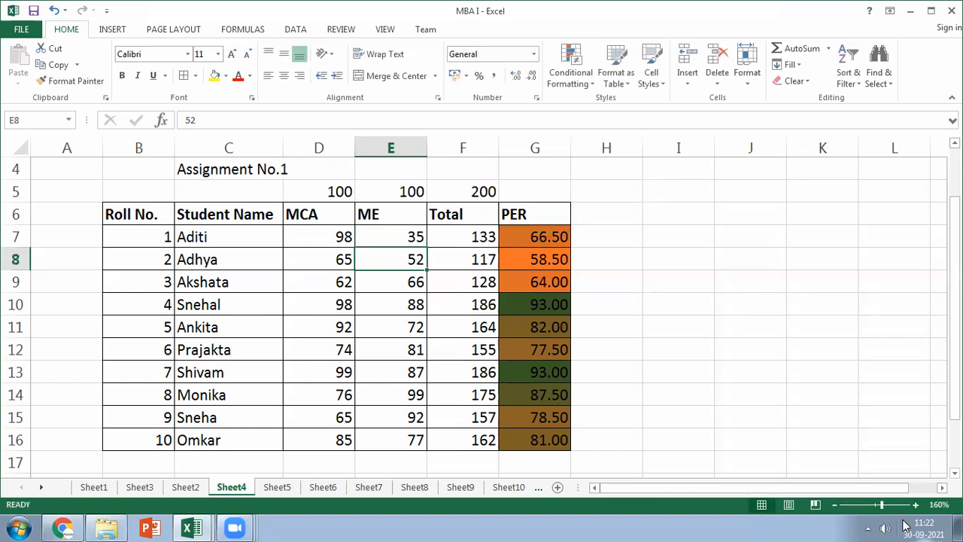
key(Up)
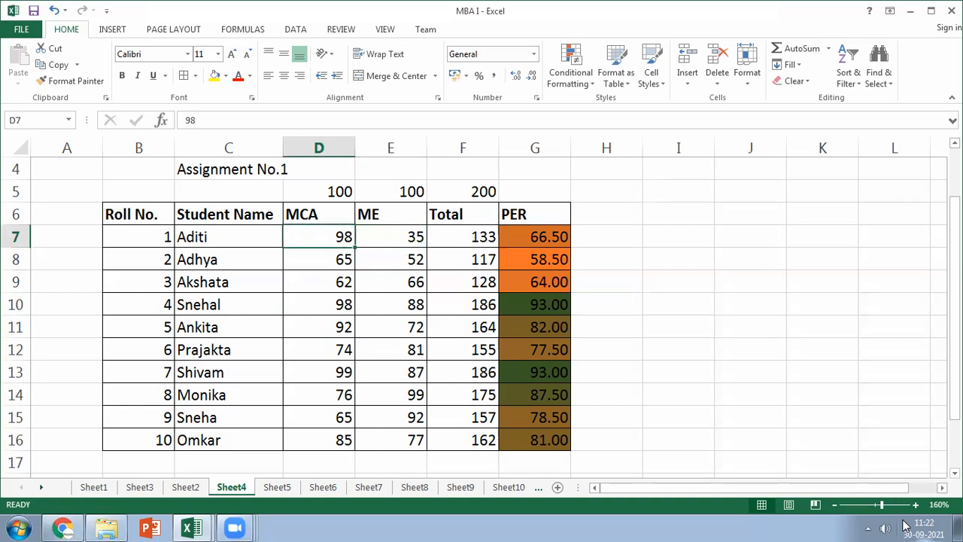
text(35)
key(Return)
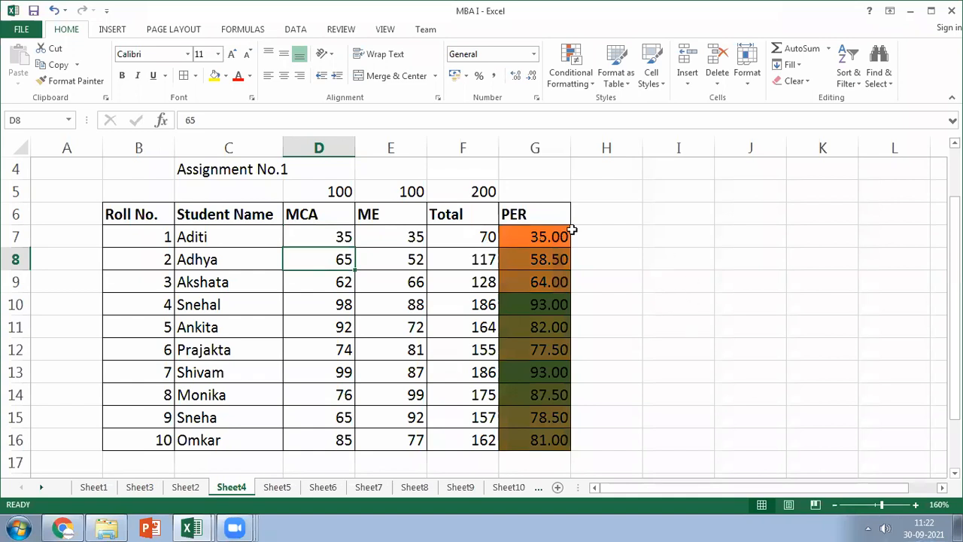
click(540, 233)
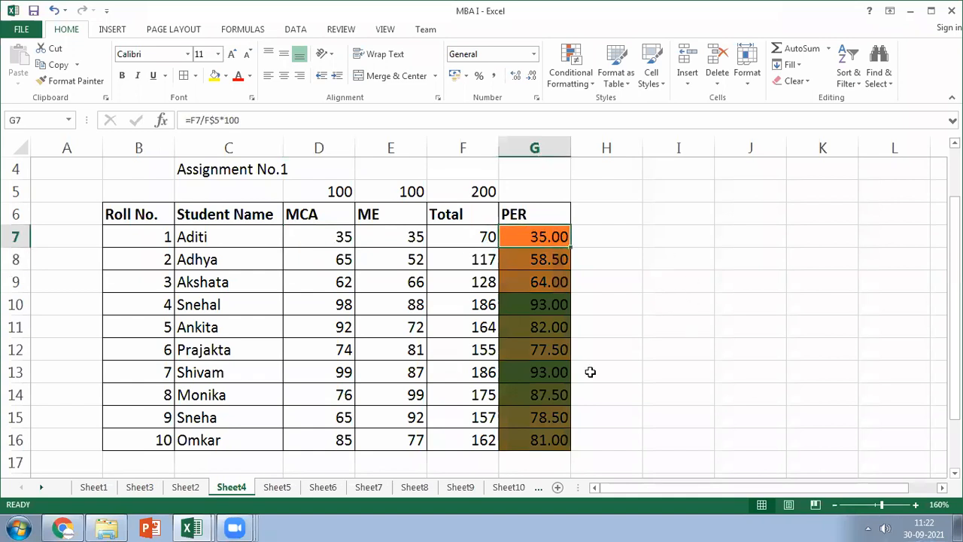
click(523, 267)
click(532, 237)
click(536, 280)
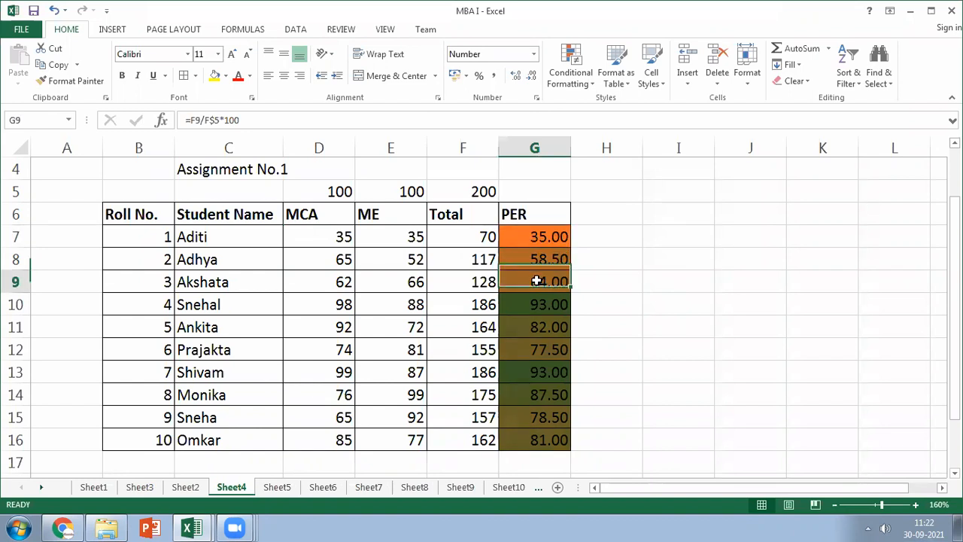
- Set the marks of roll number 3 to 25 for MCA in D9 and 26 for ME in E9
click(345, 281)
text(25)
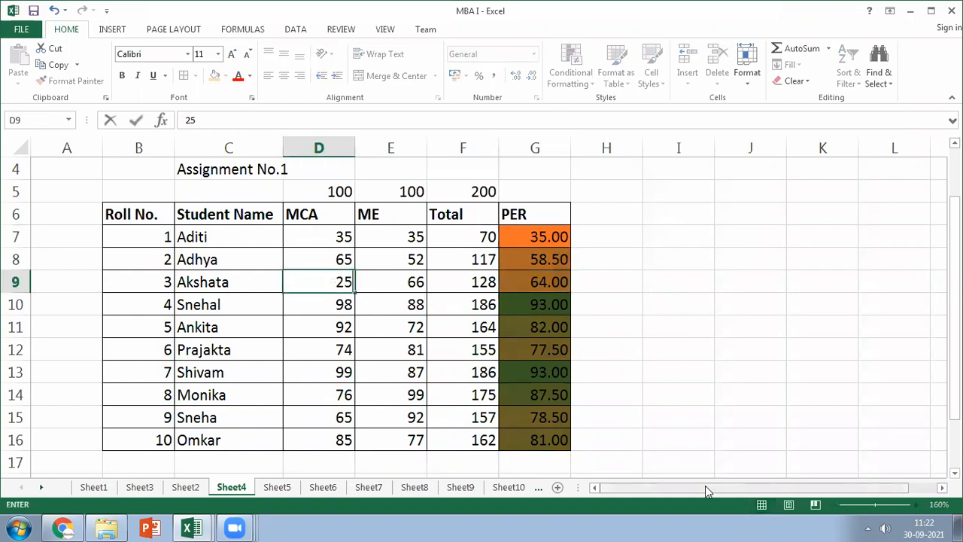
key(Return)
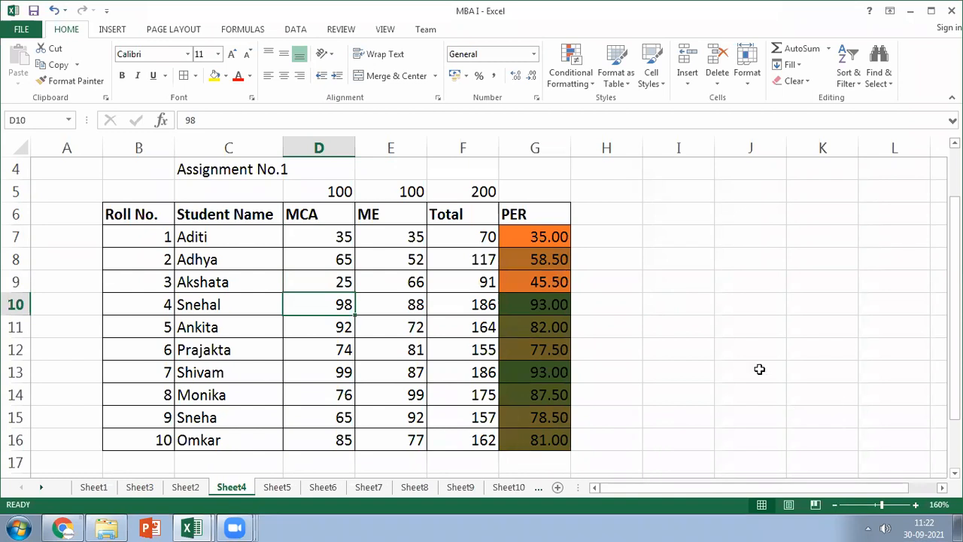
click(538, 282)
click(504, 237)
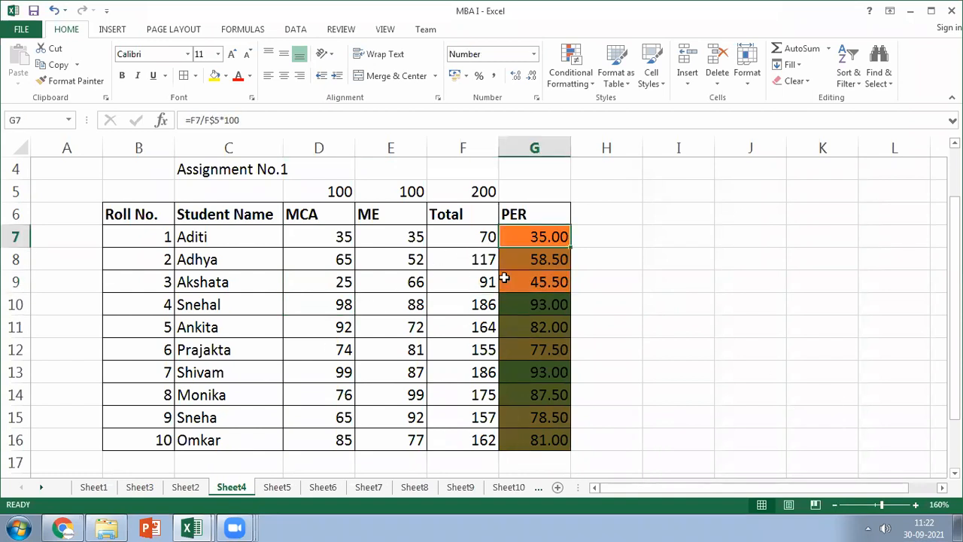
click(408, 283)
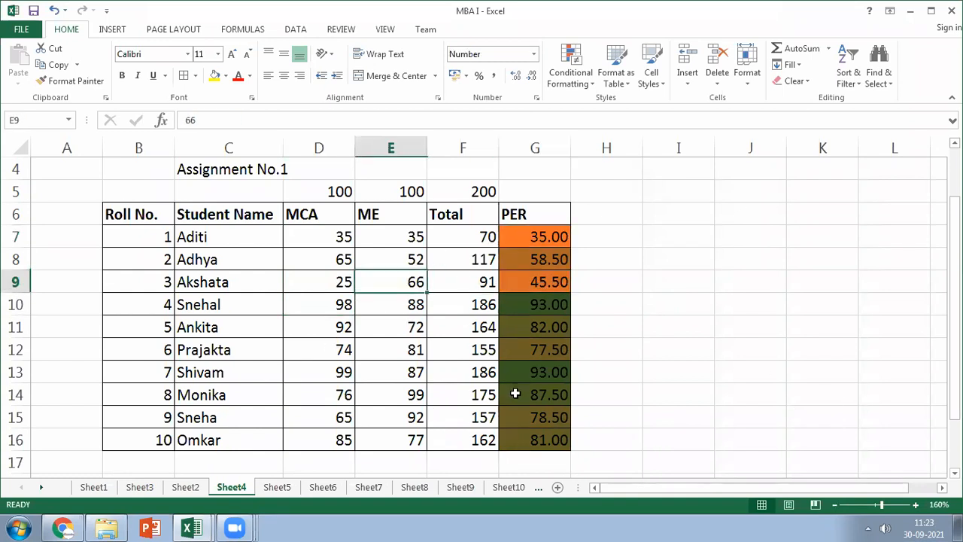
text(2)
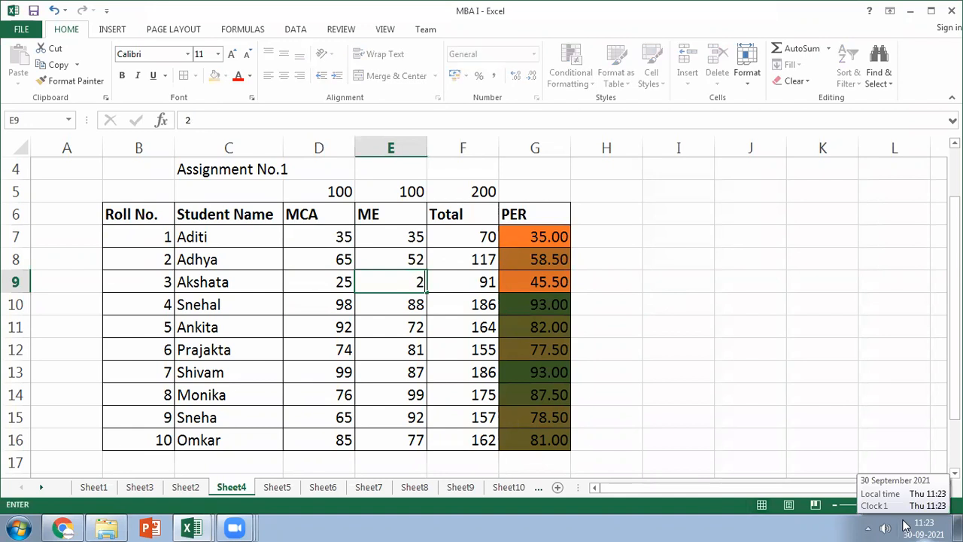
key(Return)
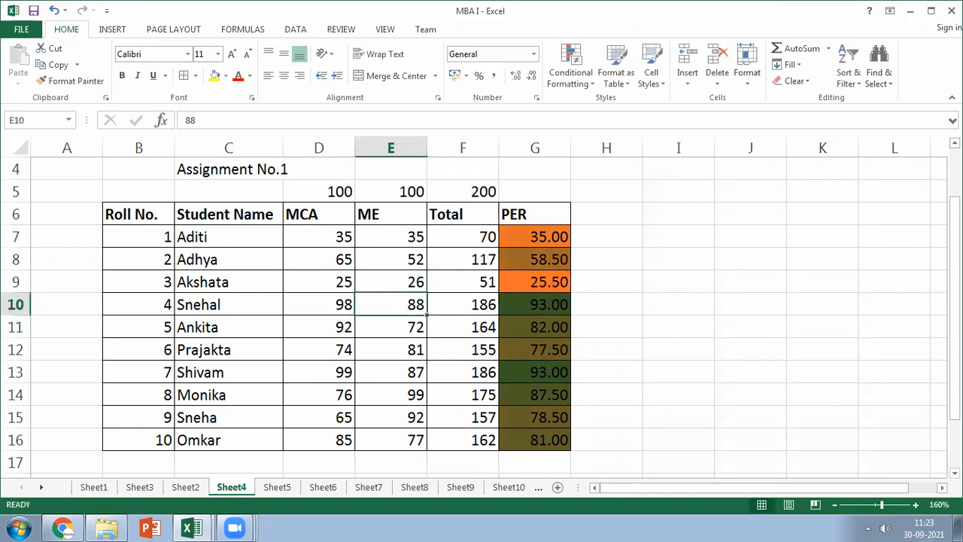
click(509, 291)
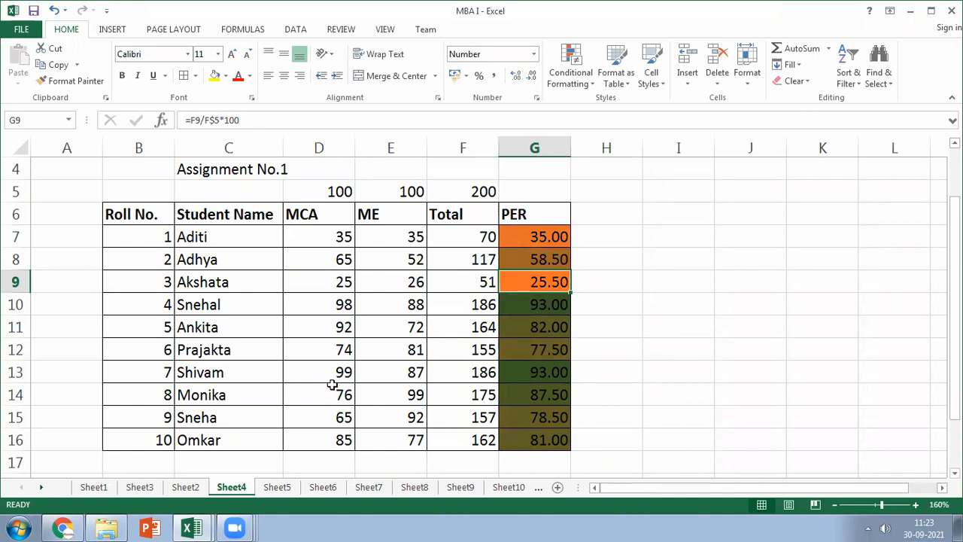
- Set the ME mark of roll number 7 in E13 to 98 and check its PER shading
click(332, 376)
click(416, 375)
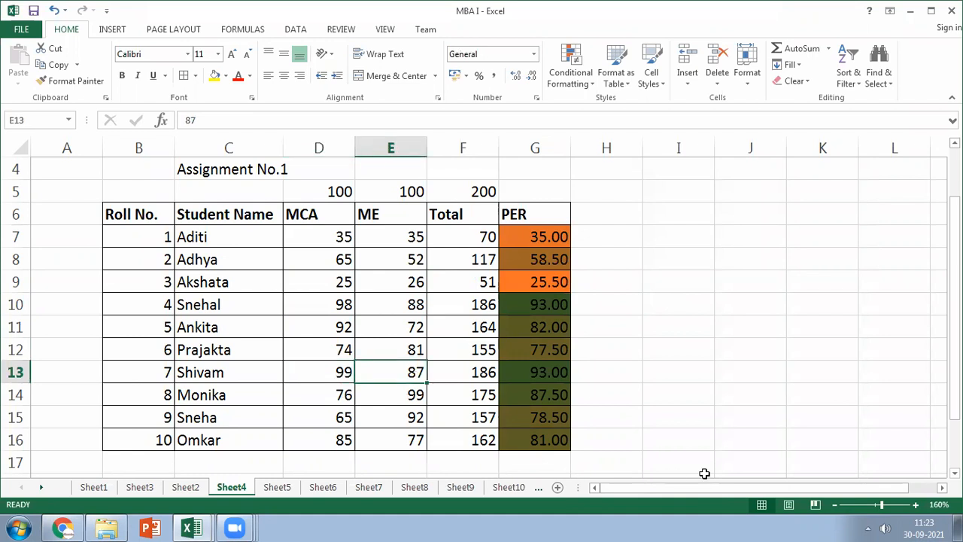
text(98)
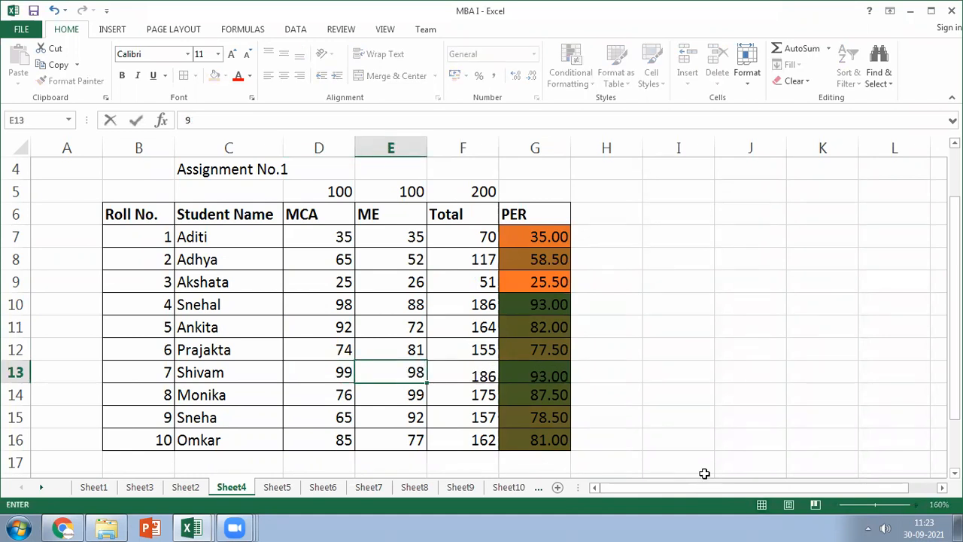
key(Return)
click(542, 374)
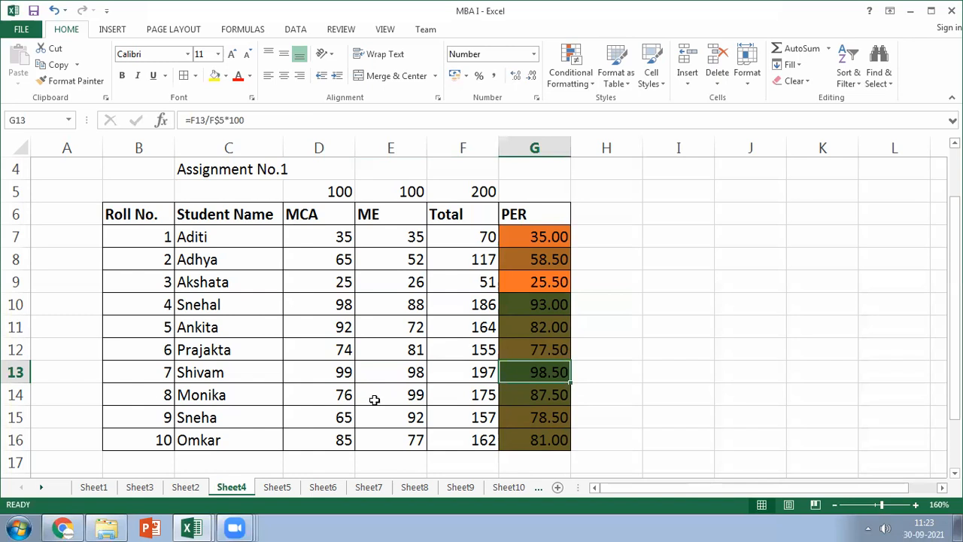
scroll(374, 399, up, 1)
scroll(377, 402, down, 1)
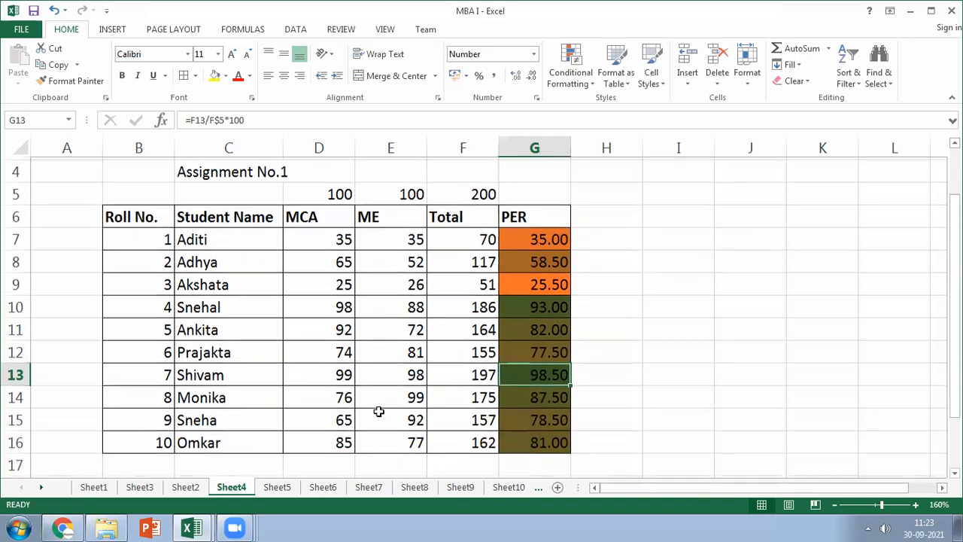
click(389, 236)
click(535, 236)
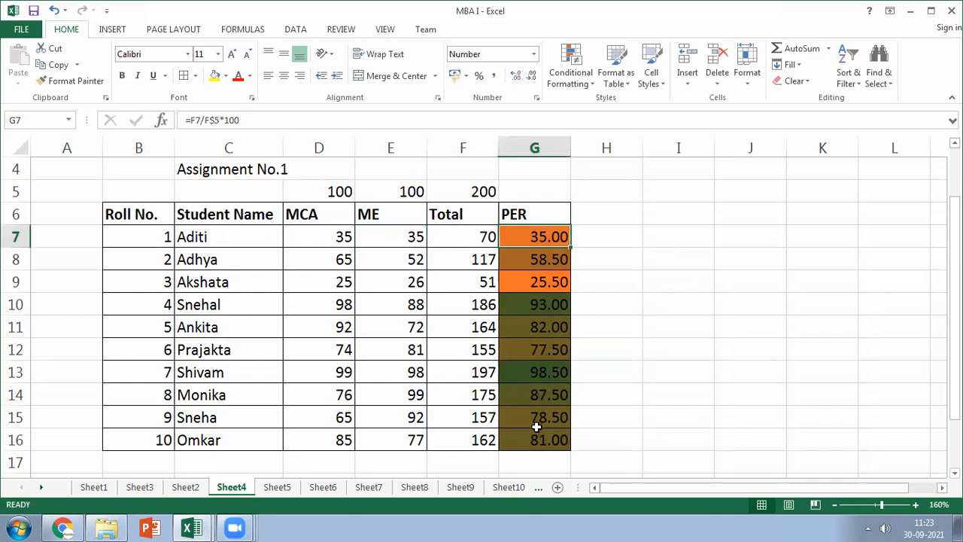
shift+click(532, 430)
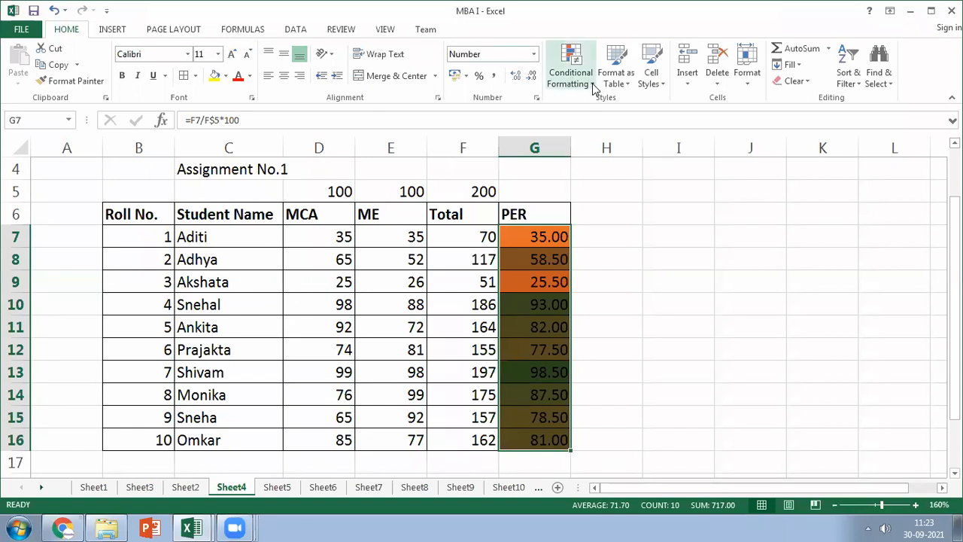
- Start a Top 10% conditional formatting rule with a custom format for the Total values in F7:F16
drag(471, 240, 461, 444)
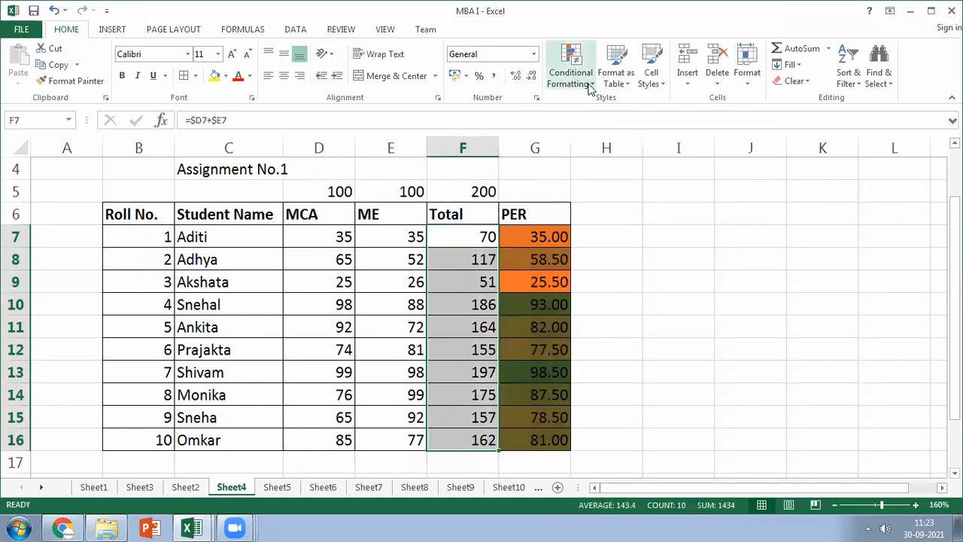
click(591, 86)
mouse_move(615, 142)
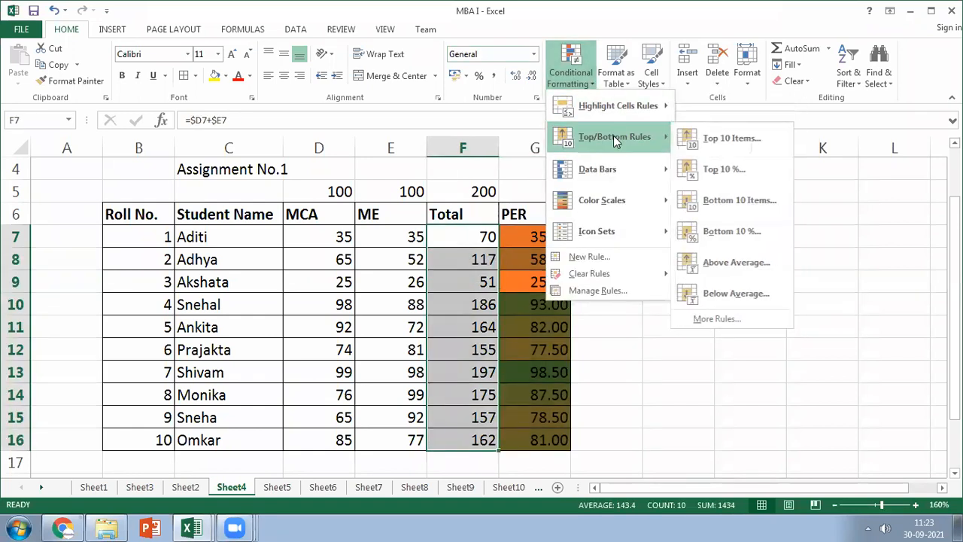
click(729, 170)
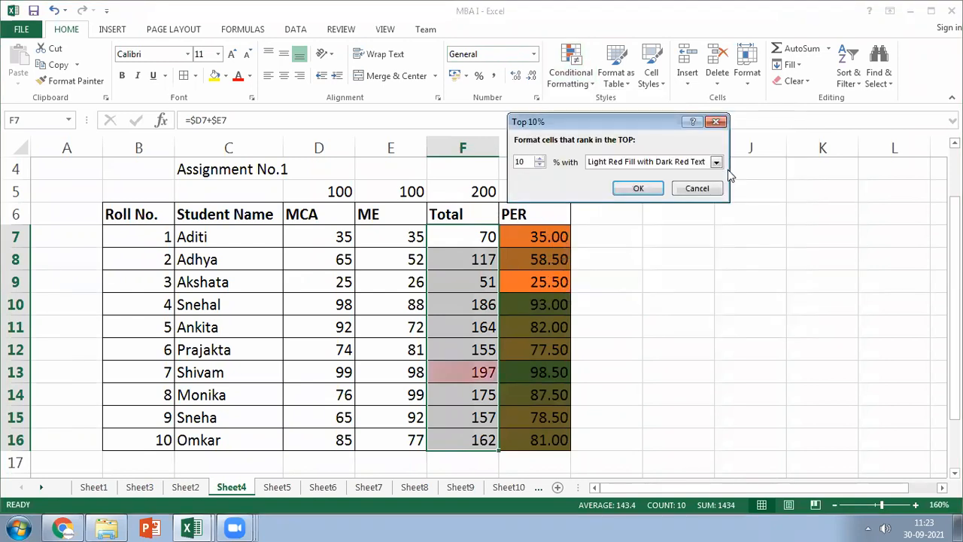
click(717, 162)
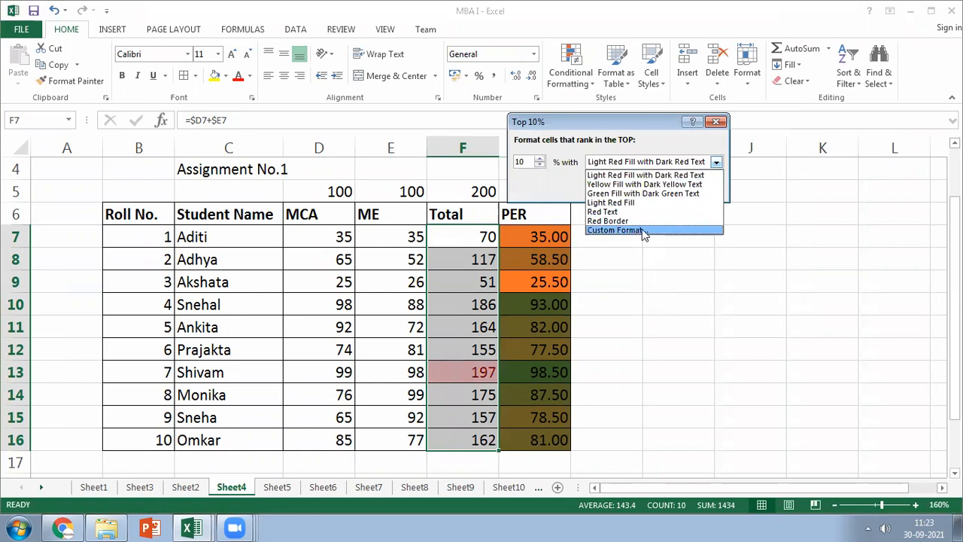
click(633, 229)
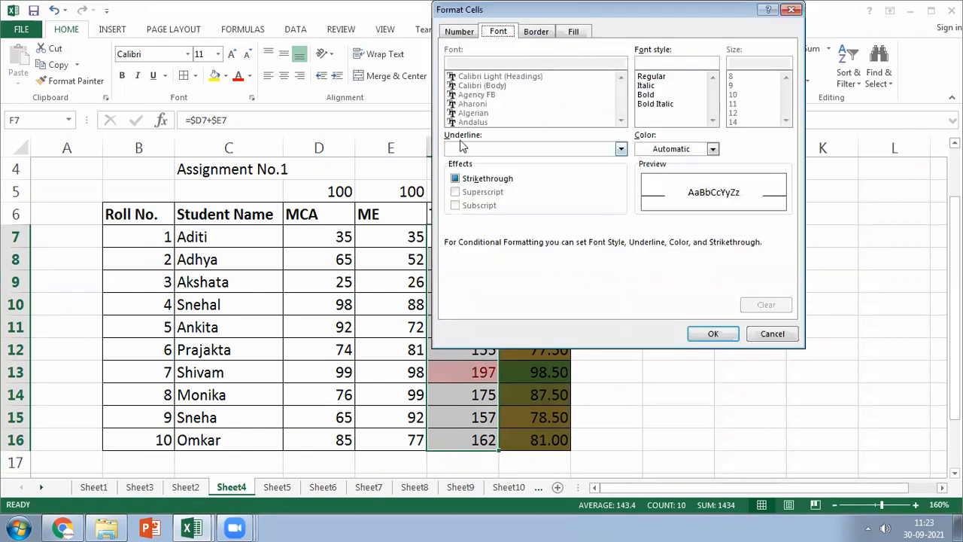
- Set the custom format's underline to None and its font color to dark green
click(595, 150)
click(535, 168)
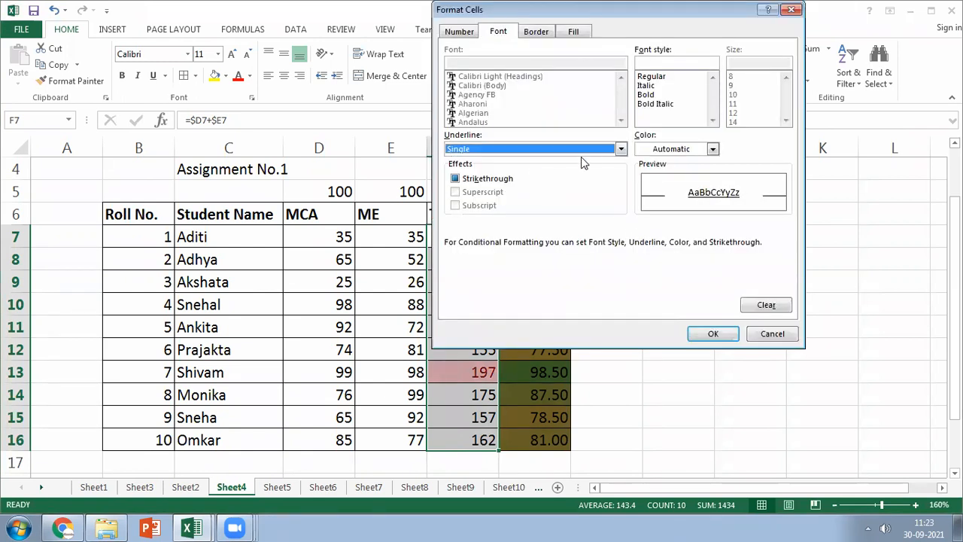
click(590, 150)
click(548, 161)
click(676, 149)
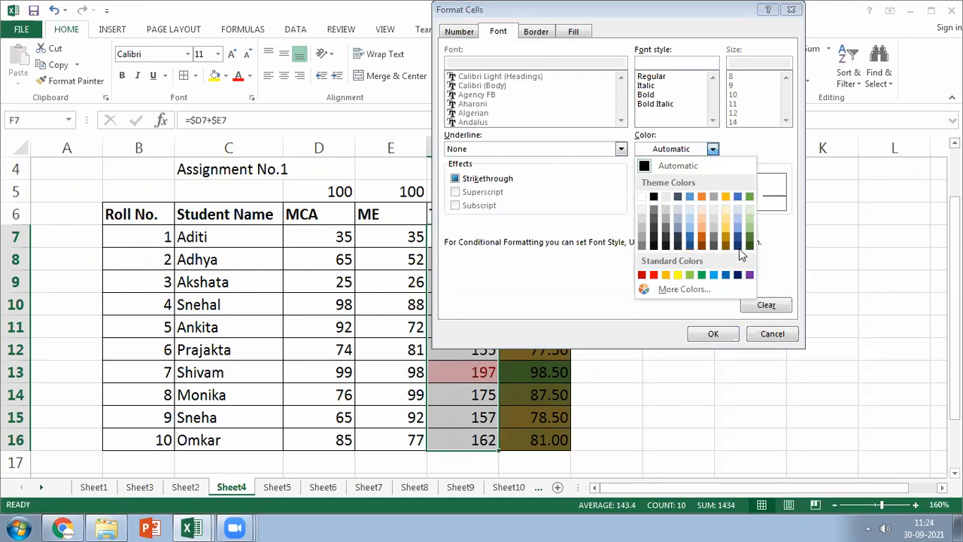
click(749, 246)
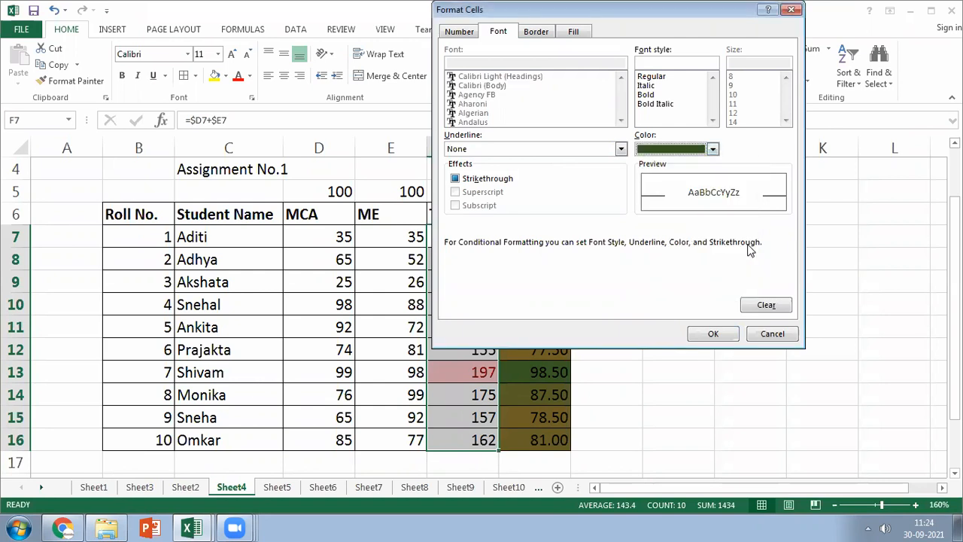
- Choose blue as the custom format's border line color, with a dashed line style
click(527, 33)
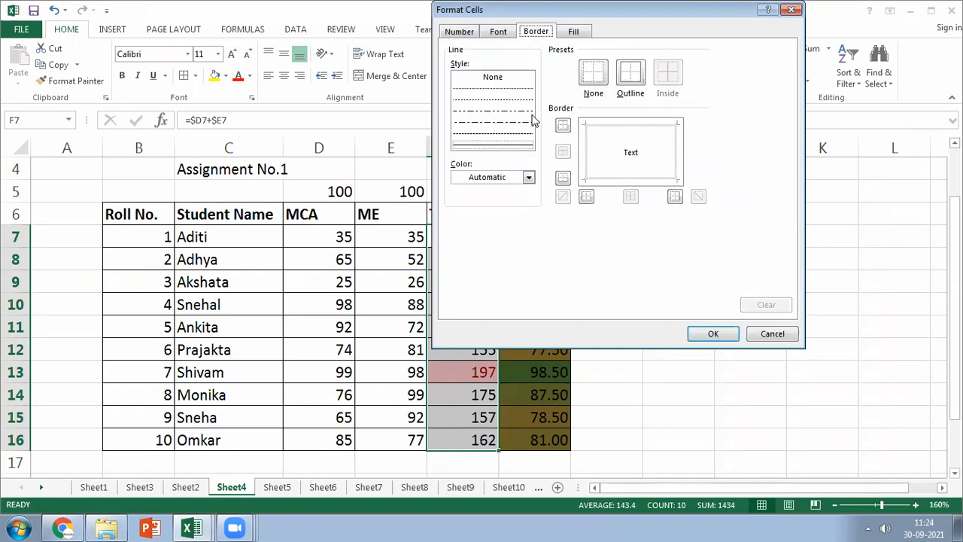
click(529, 178)
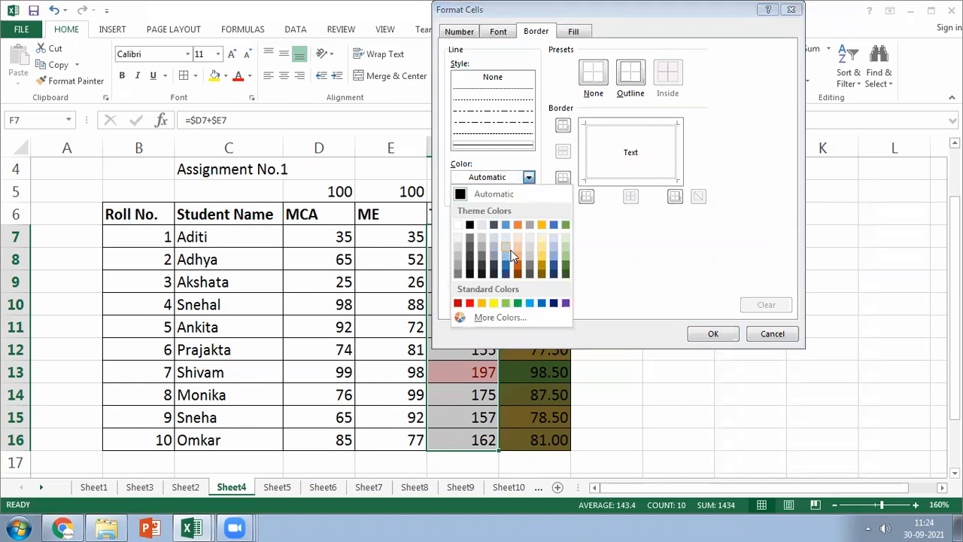
click(541, 303)
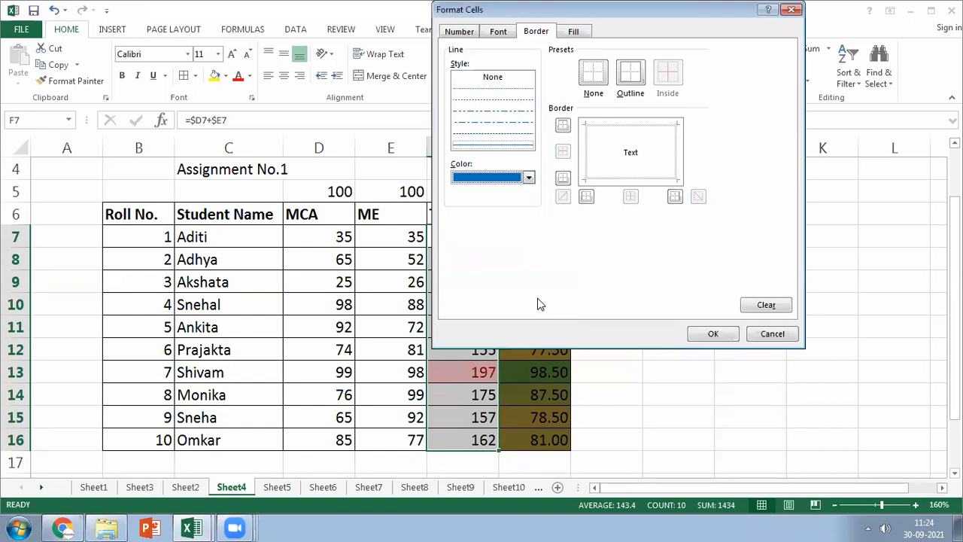
click(504, 142)
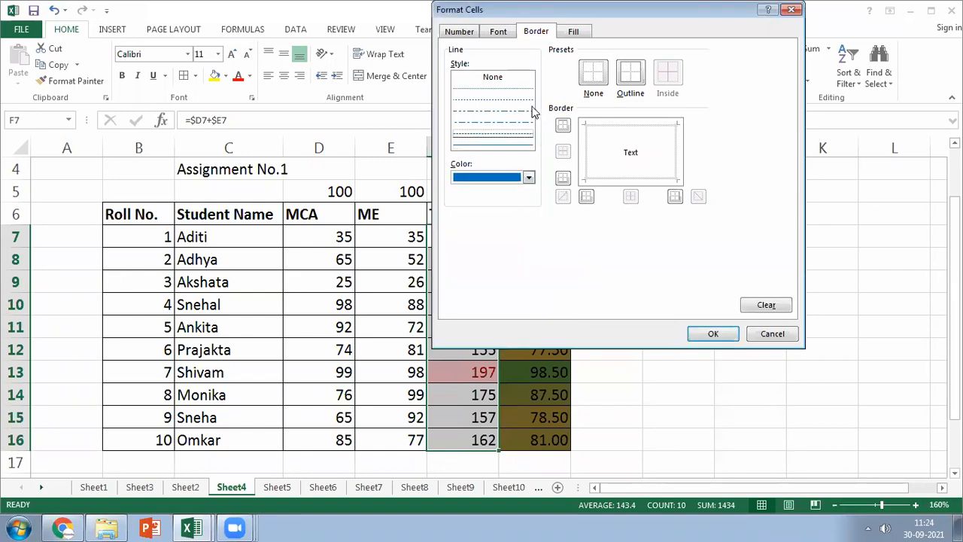
- Try light blue and light gold background fills for the custom format, settling on light gray
click(574, 31)
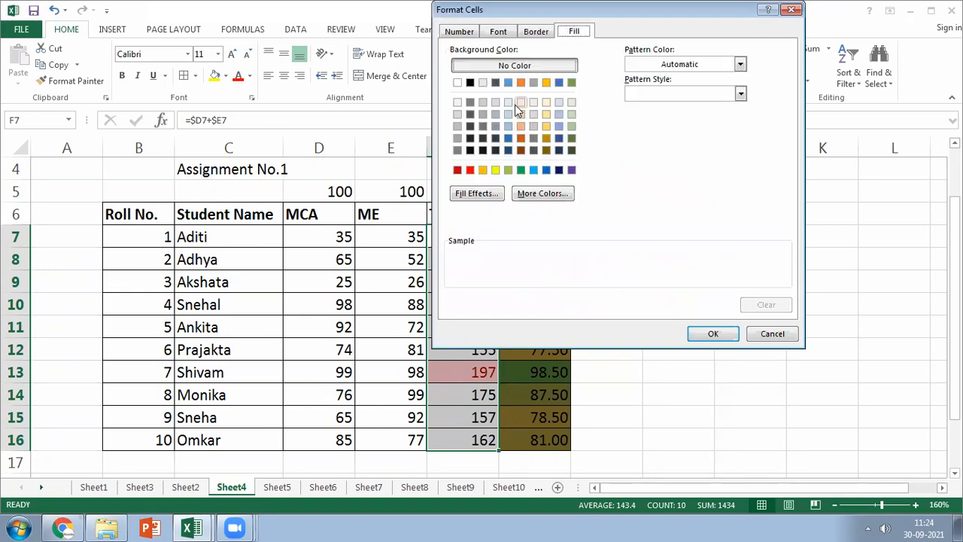
click(508, 101)
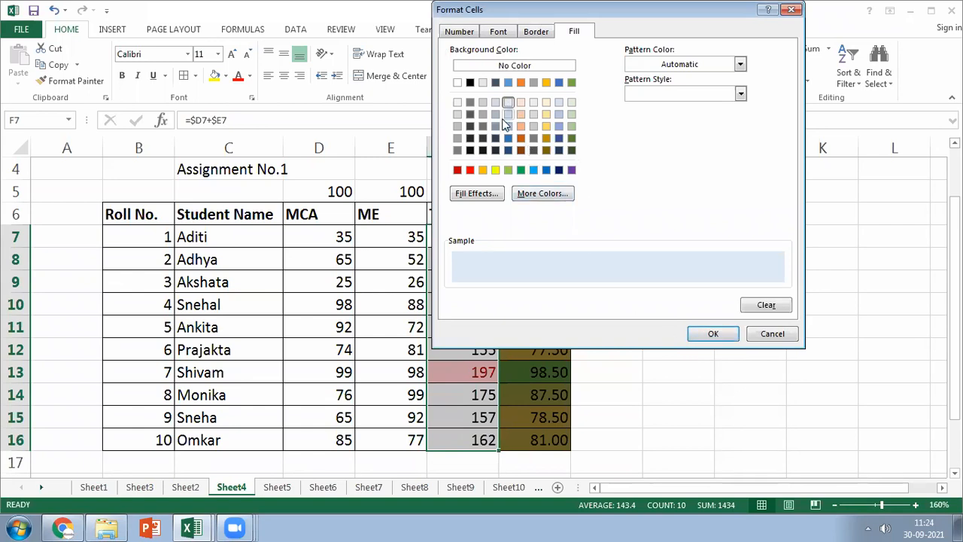
click(547, 115)
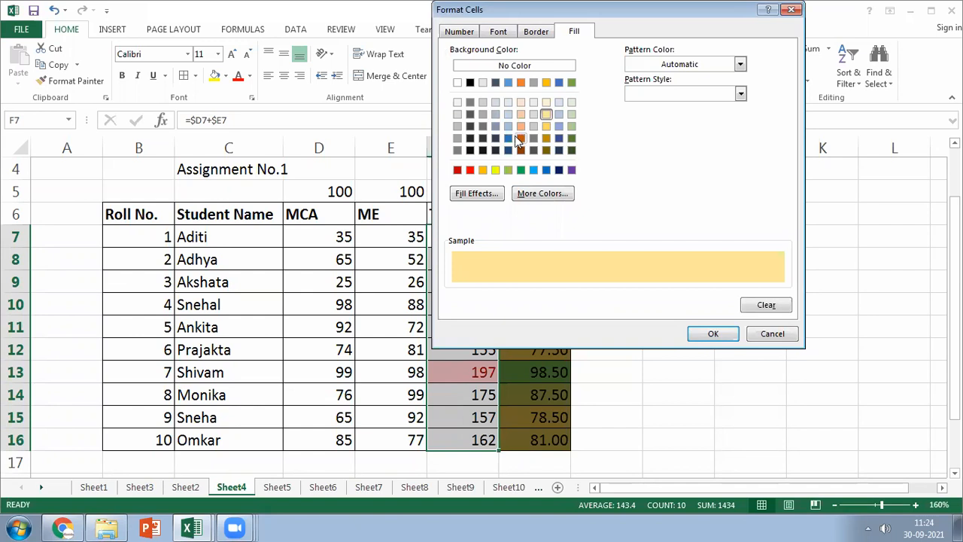
click(484, 105)
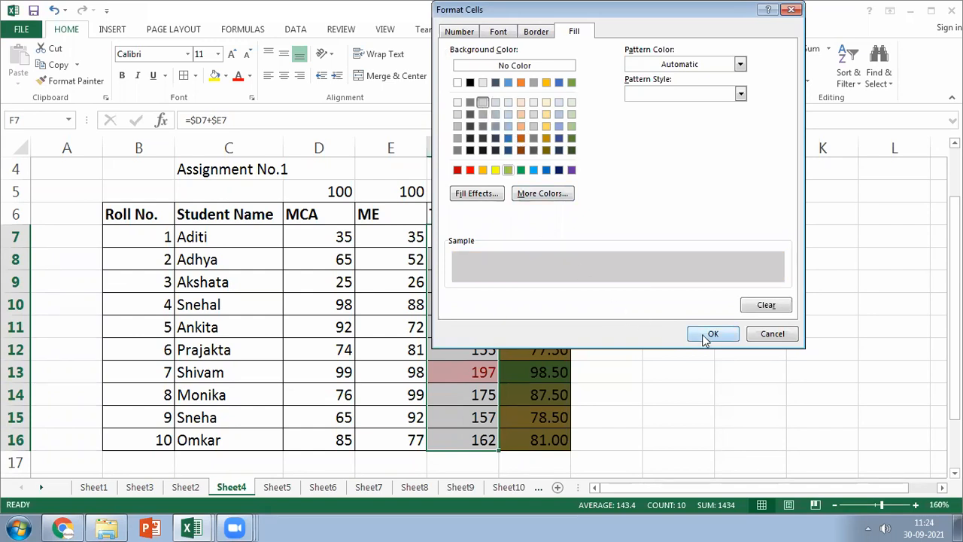
- Choose a light purple from the extended color palette as the fill's pattern color
click(730, 60)
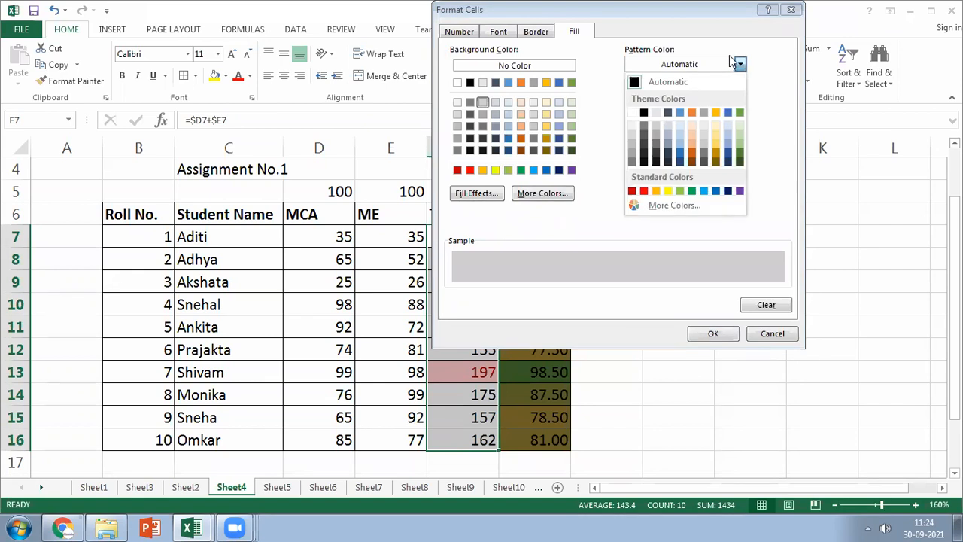
click(666, 206)
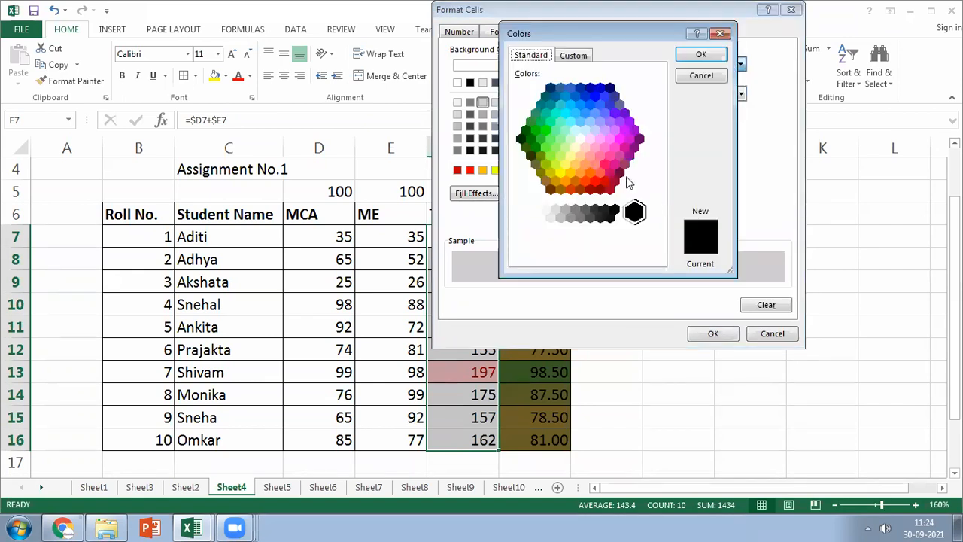
click(610, 122)
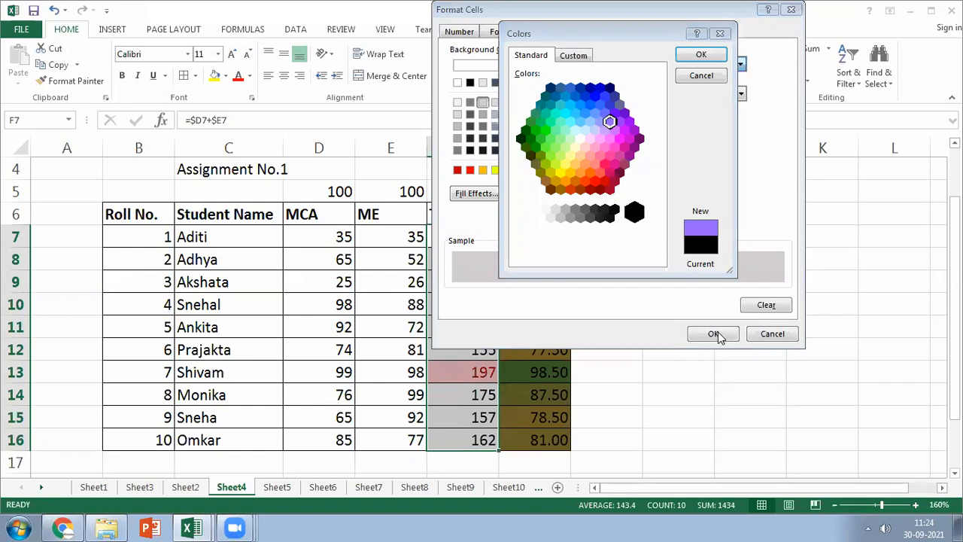
- Apply the Top 10% conditional format to the Total marks in F7:F16 with a custom light grey fill
click(701, 56)
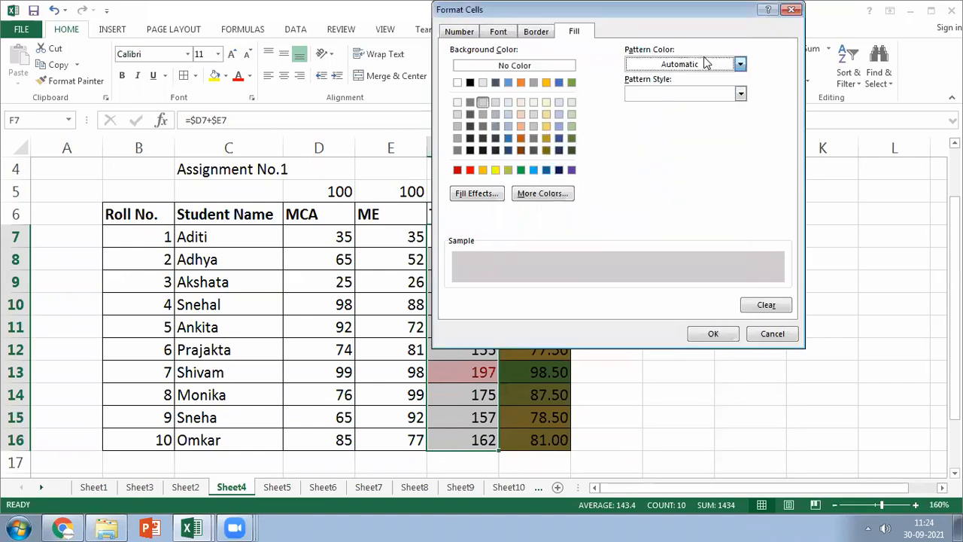
click(712, 333)
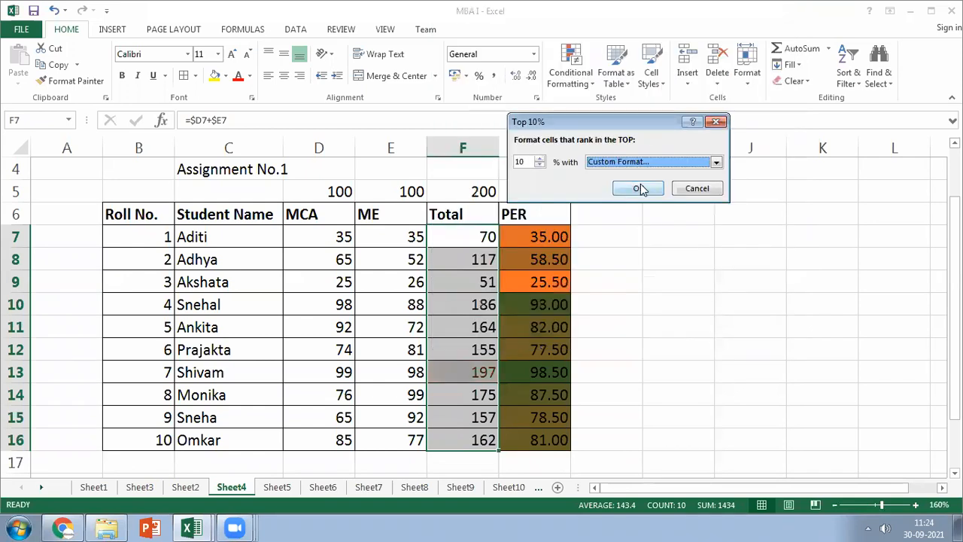
click(640, 189)
click(652, 339)
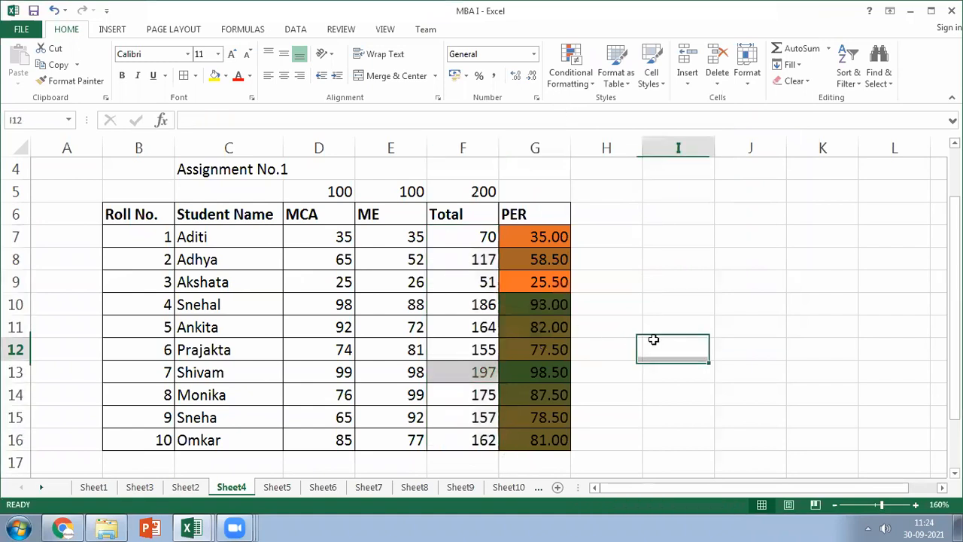
click(489, 371)
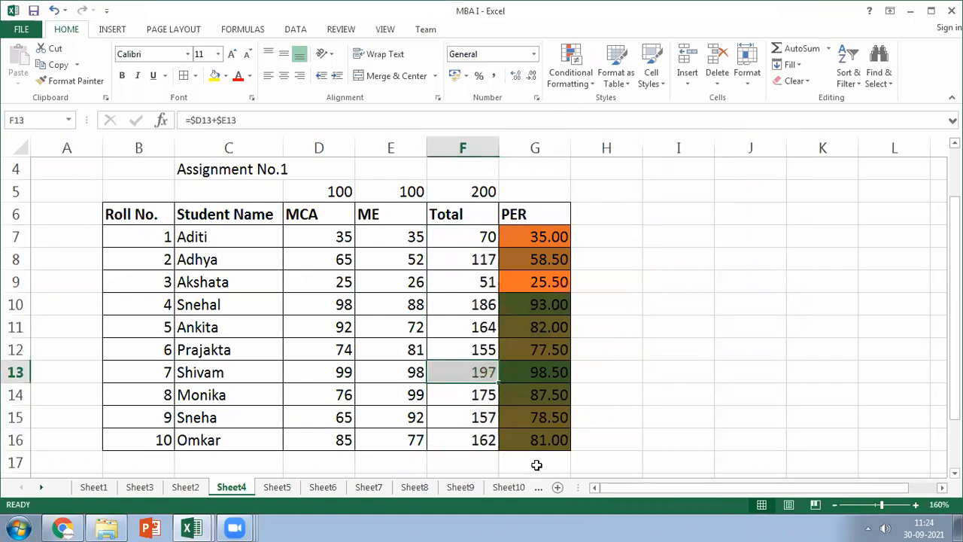
scroll(537, 465, down, 1)
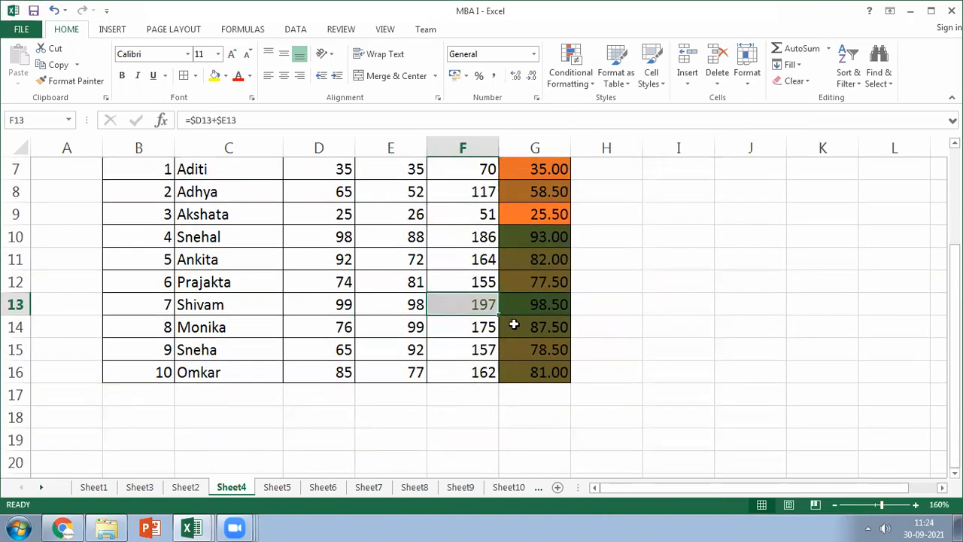
click(525, 393)
scroll(516, 436, up, 1)
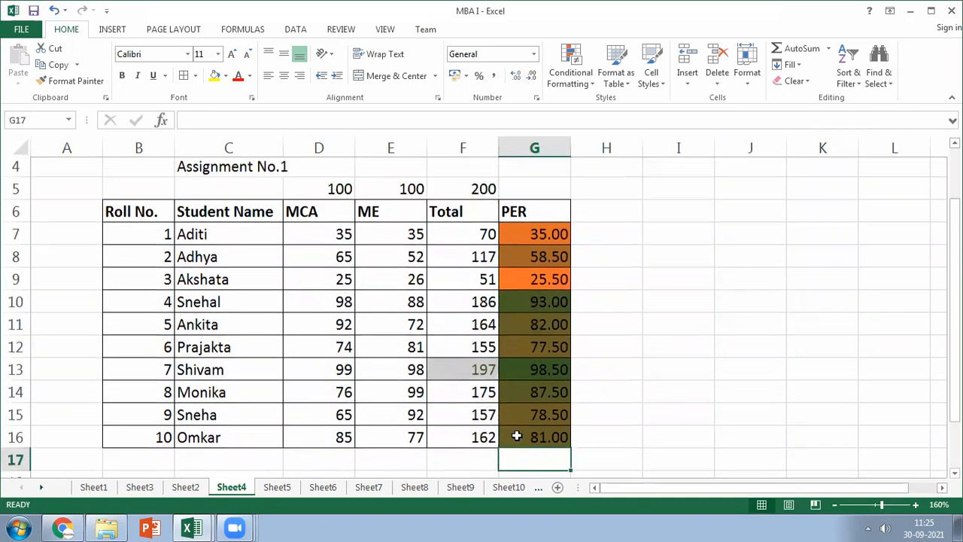
- Apply the Green - Yellow - Red Color Scale to the Total marks in F7:F16
click(468, 236)
shift+click(479, 444)
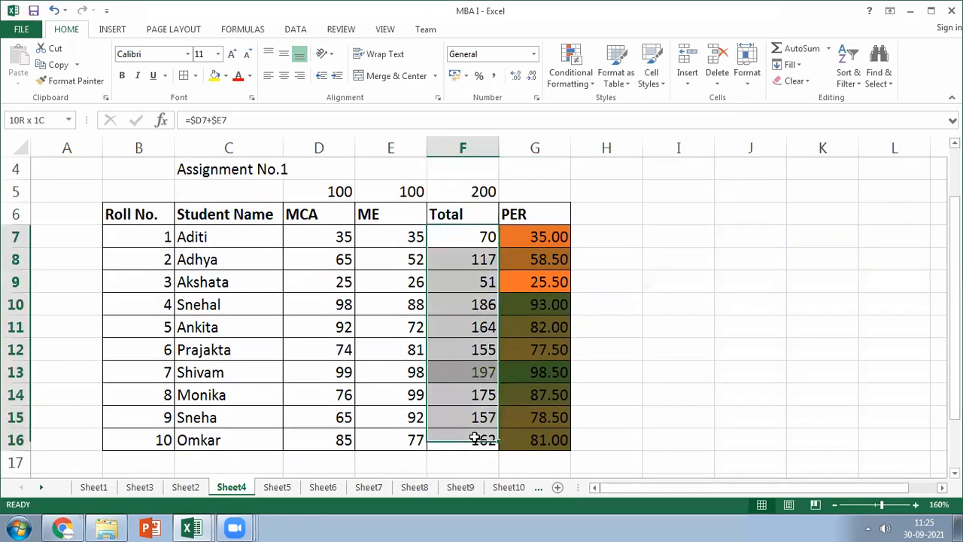
click(582, 81)
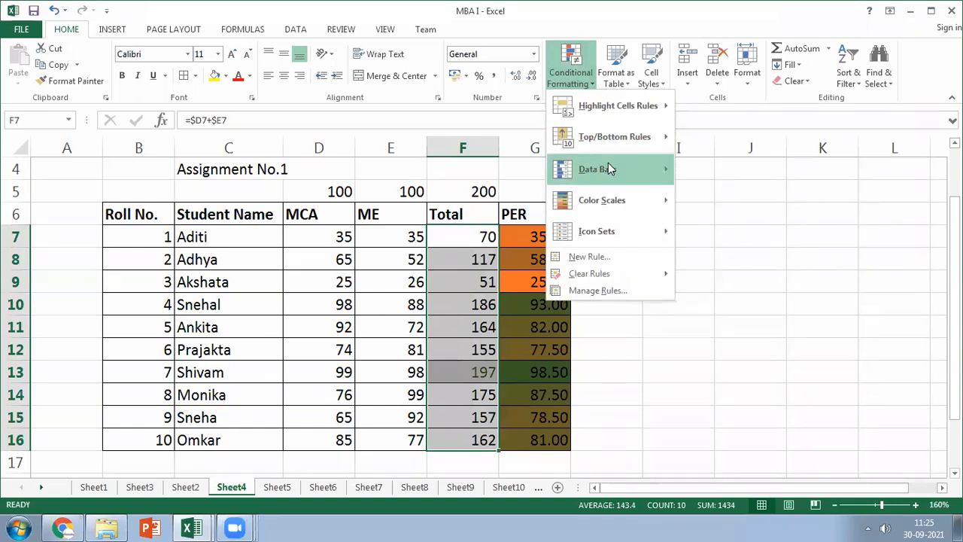
mouse_move(620, 173)
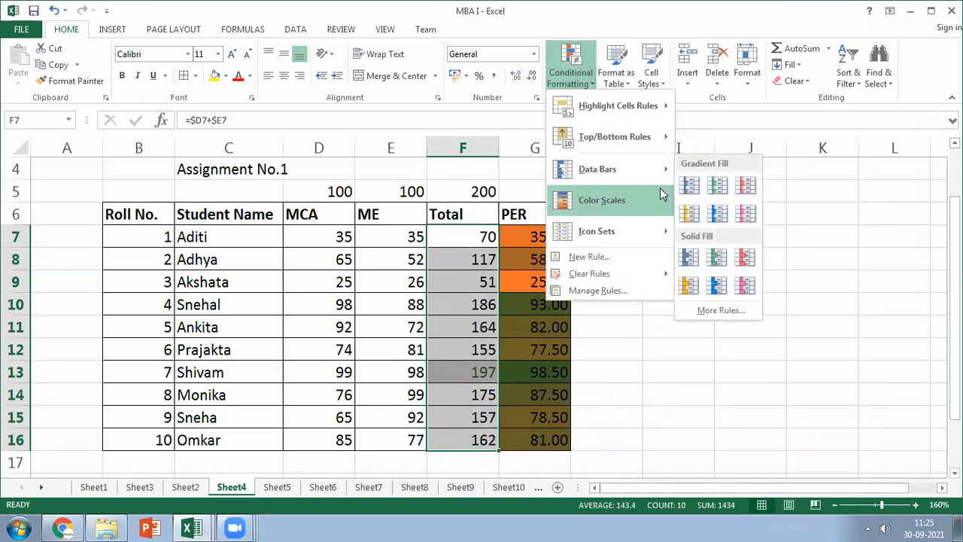
mouse_move(660, 197)
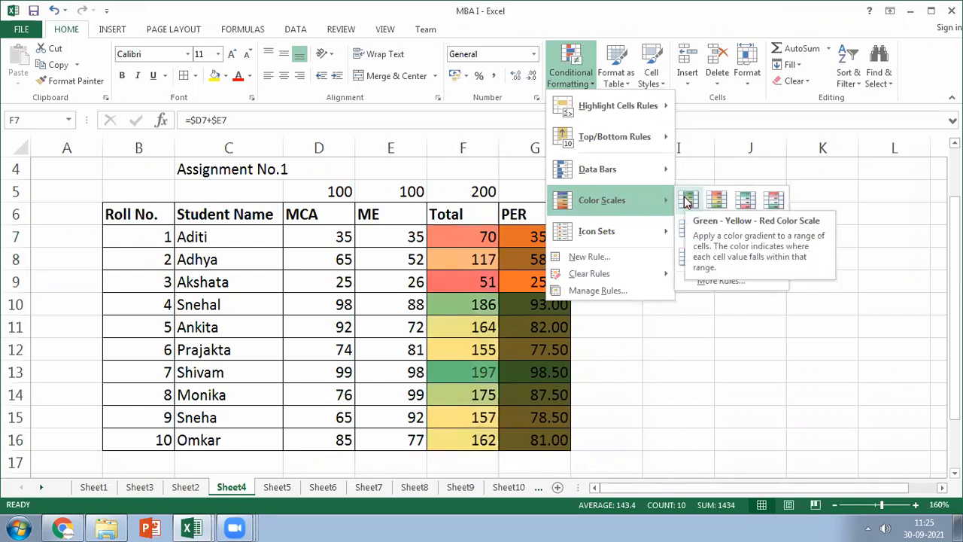
click(687, 200)
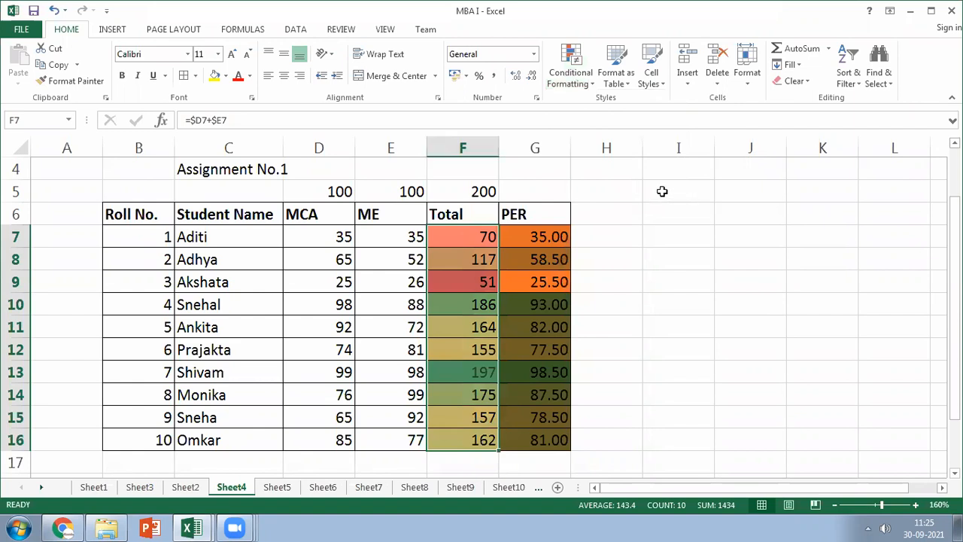
- Apply the 3 Arrows (Colored) icon set to the MCA and ME marks in D7:E16
click(324, 236)
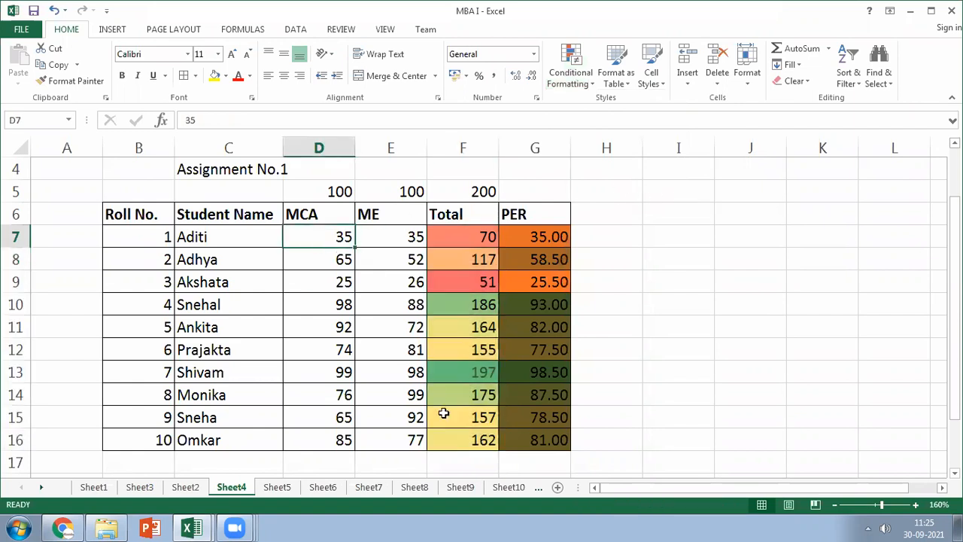
shift+click(398, 445)
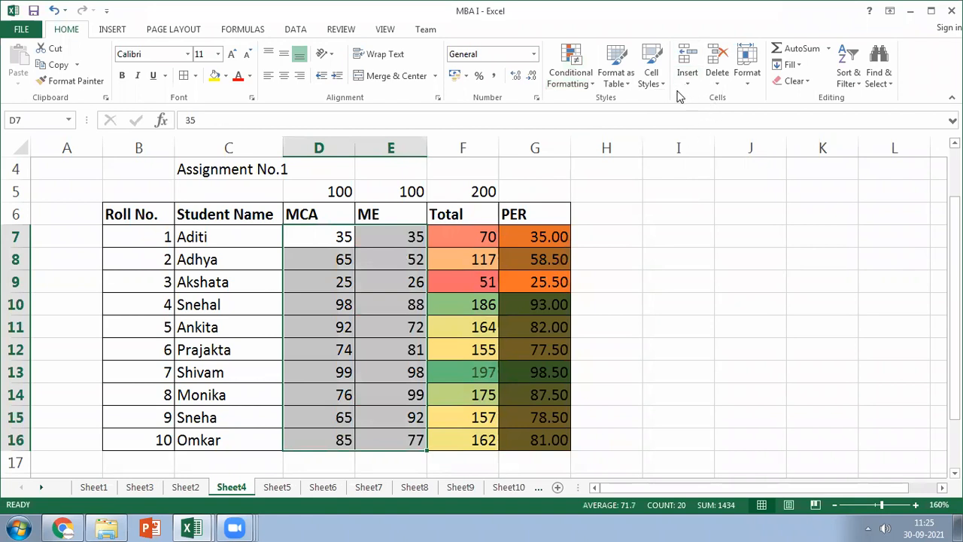
click(586, 83)
mouse_move(592, 237)
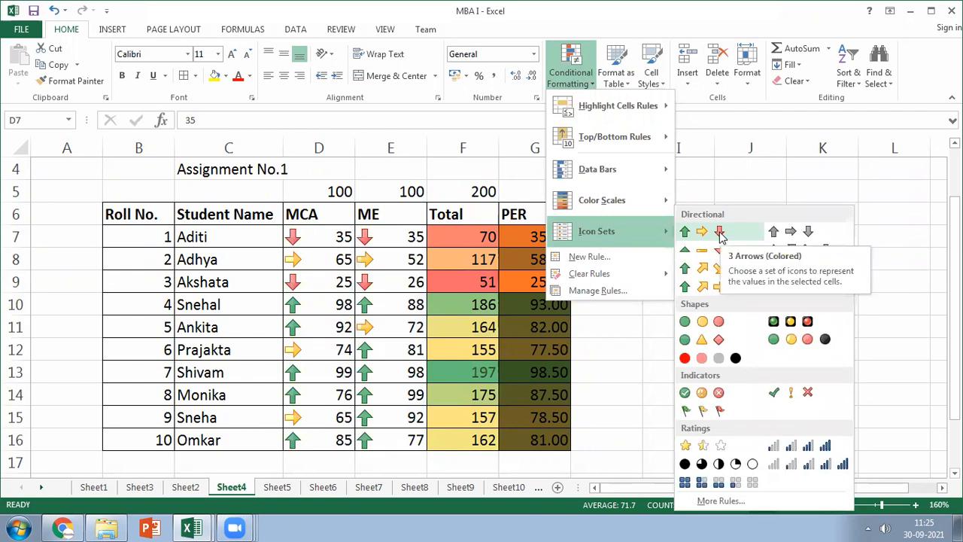
click(720, 236)
click(746, 233)
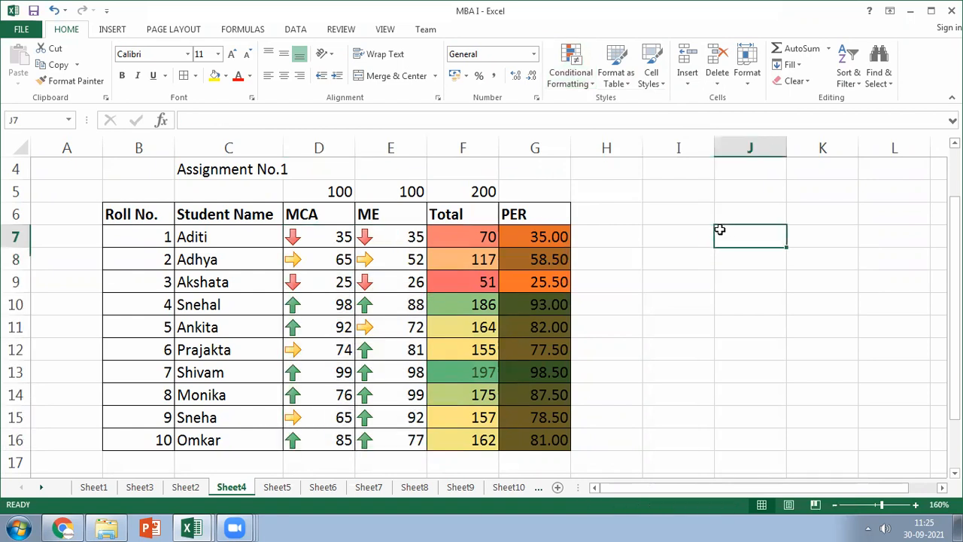
- Examine which arrow icons the low, middle and high marks receive in the MCA and ME columns
drag(331, 237, 367, 240)
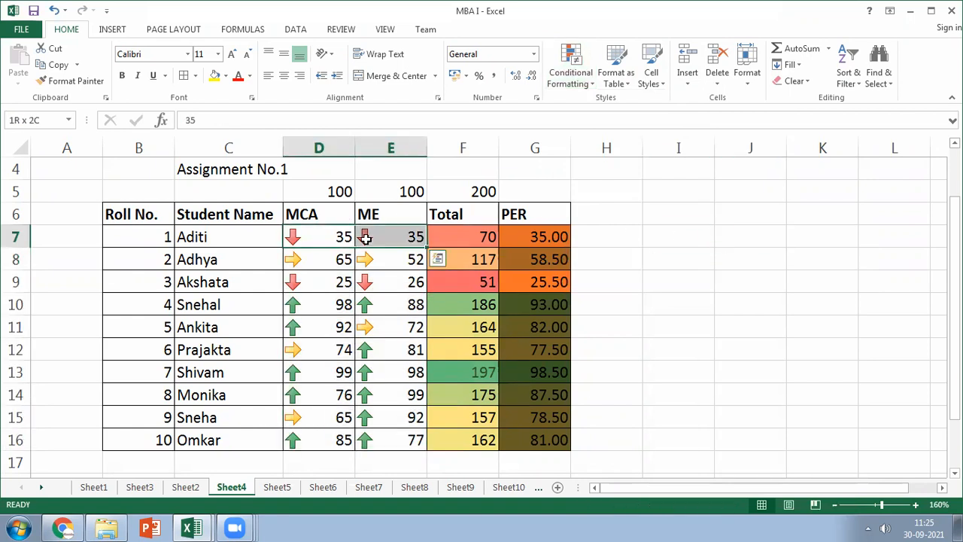
click(320, 275)
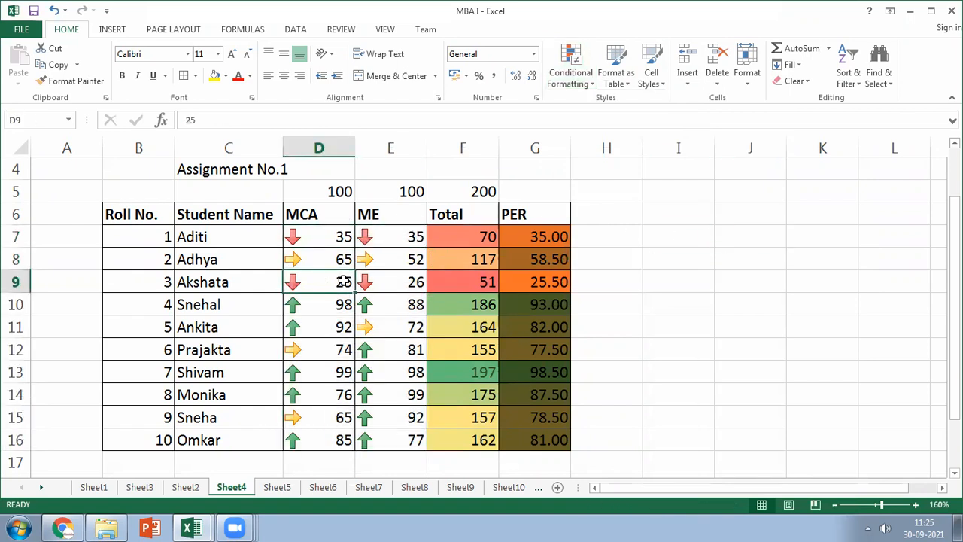
click(366, 352)
shift+click(384, 436)
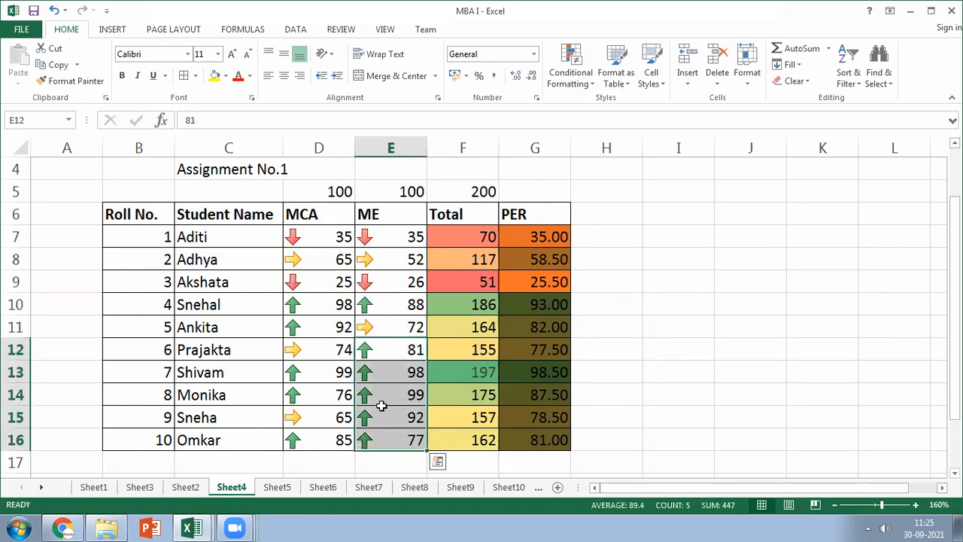
click(318, 369)
shift+click(311, 394)
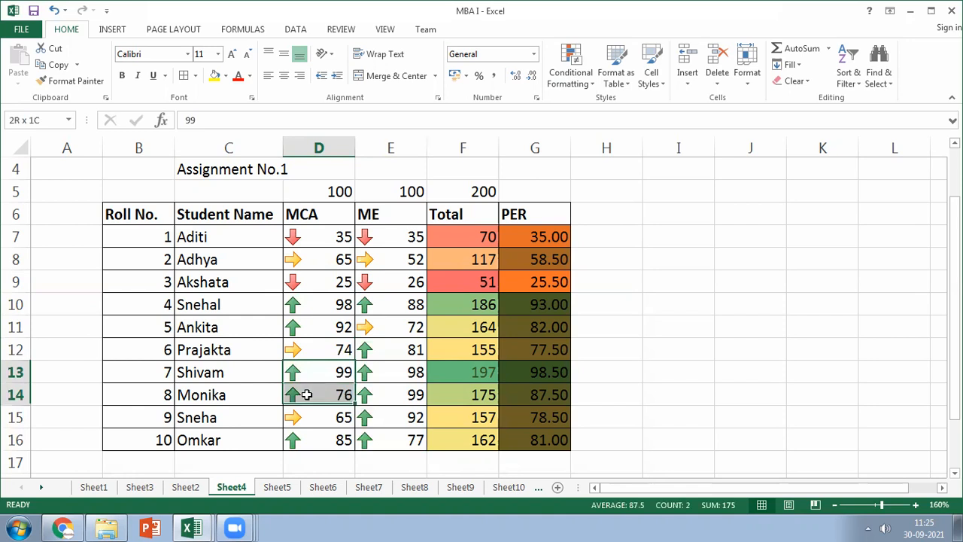
click(320, 350)
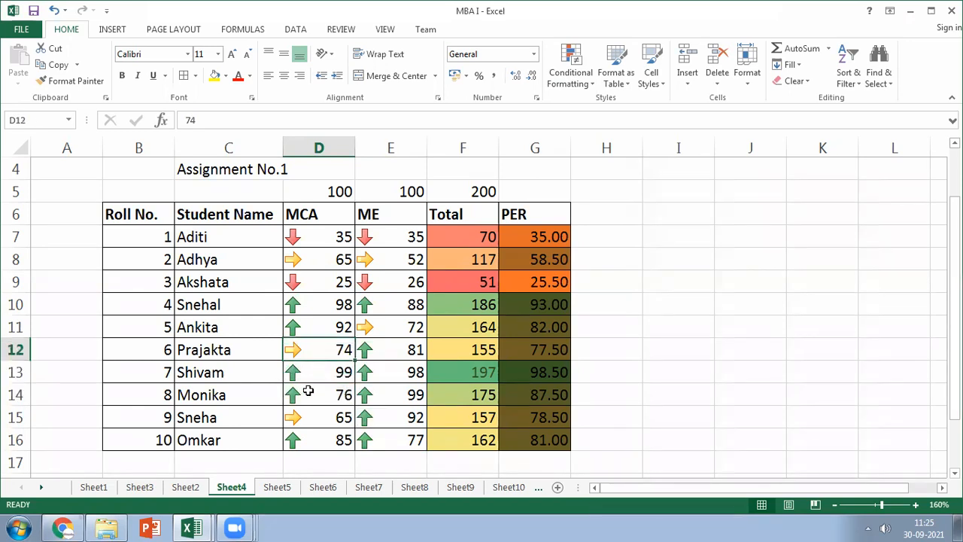
click(403, 349)
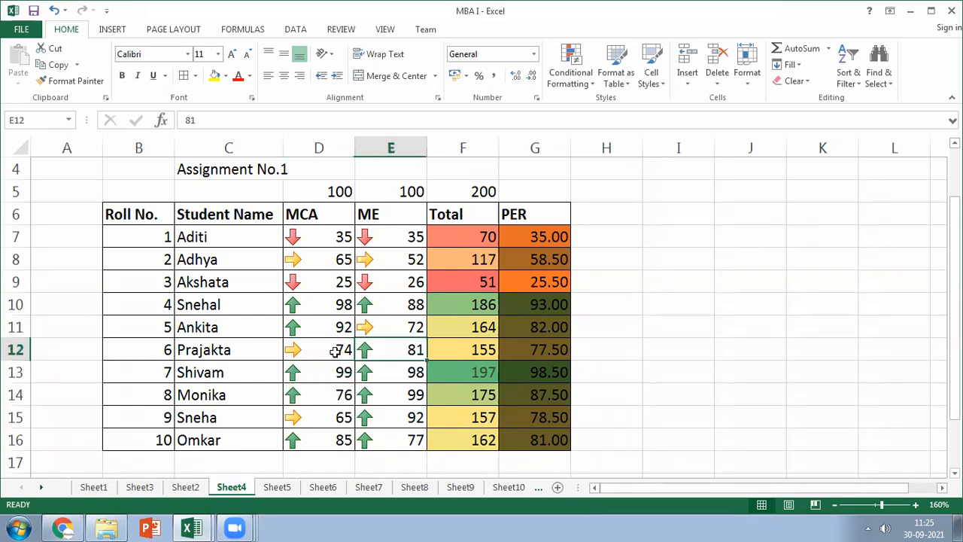
click(312, 283)
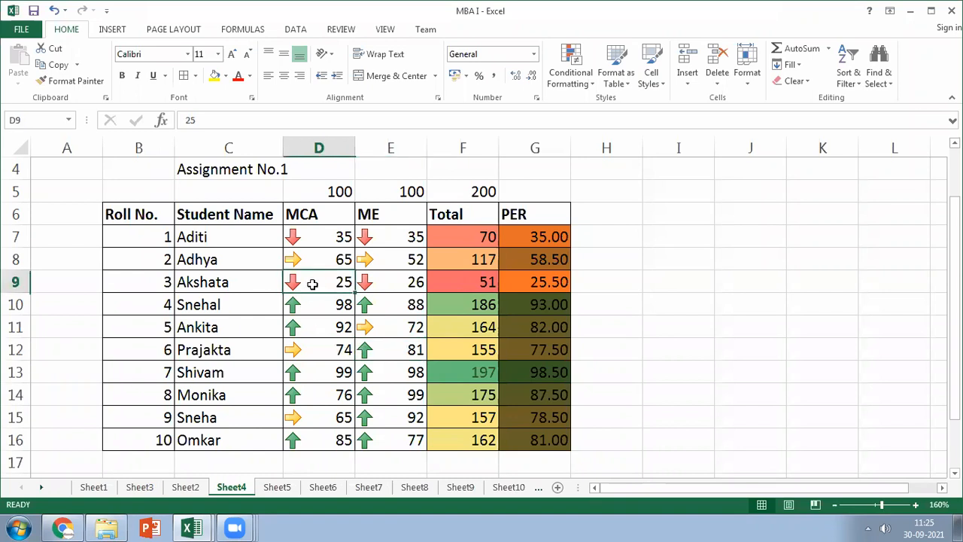
shift+click(388, 281)
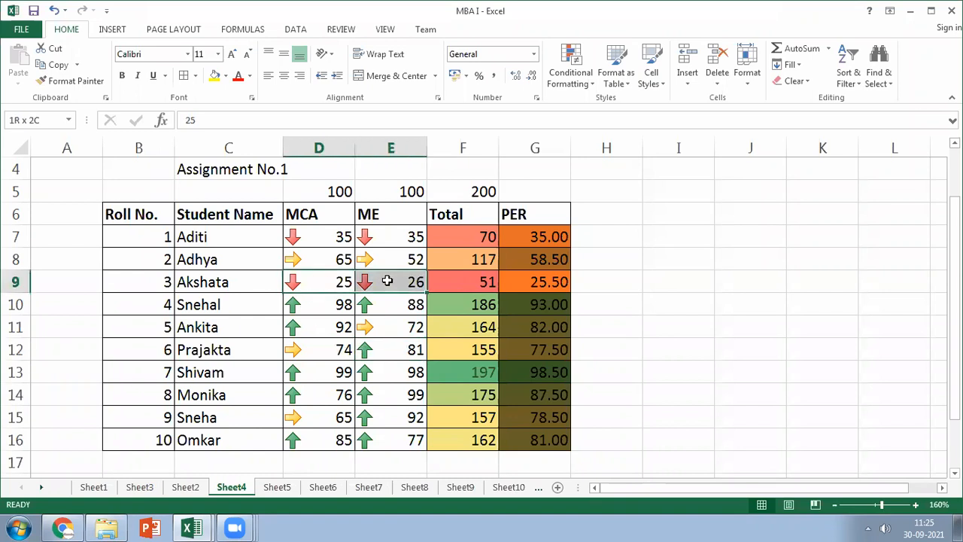
click(388, 282)
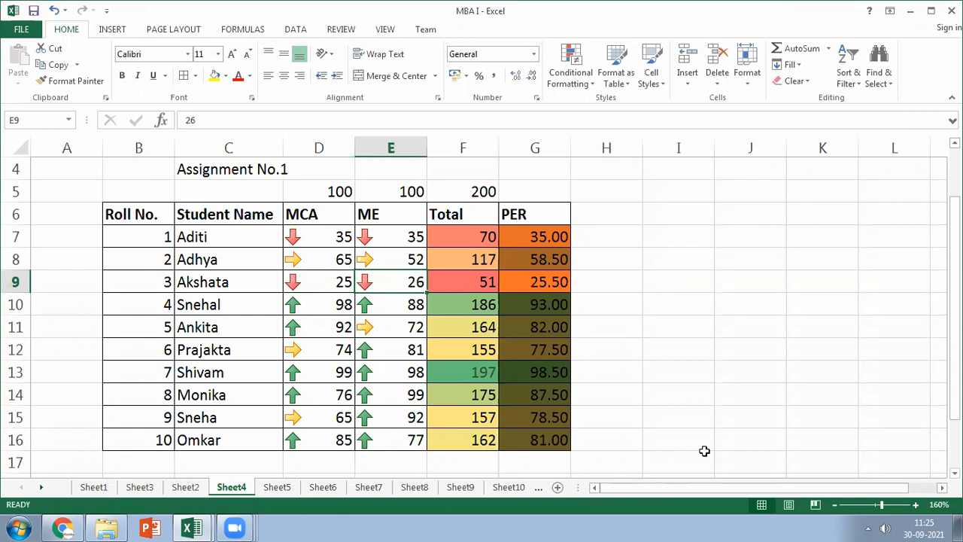
- Change the MCA mark in cell D9 to 75
key(Left)
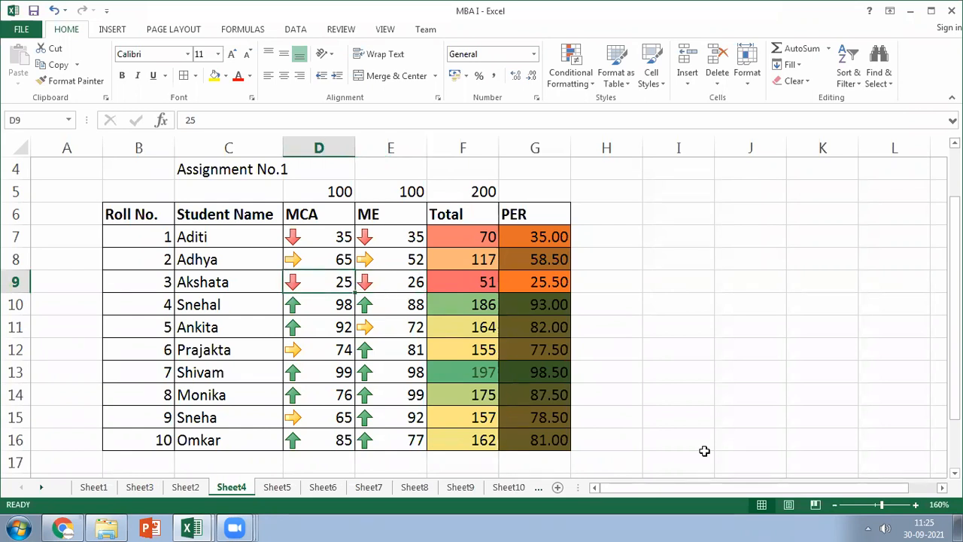
text(8)
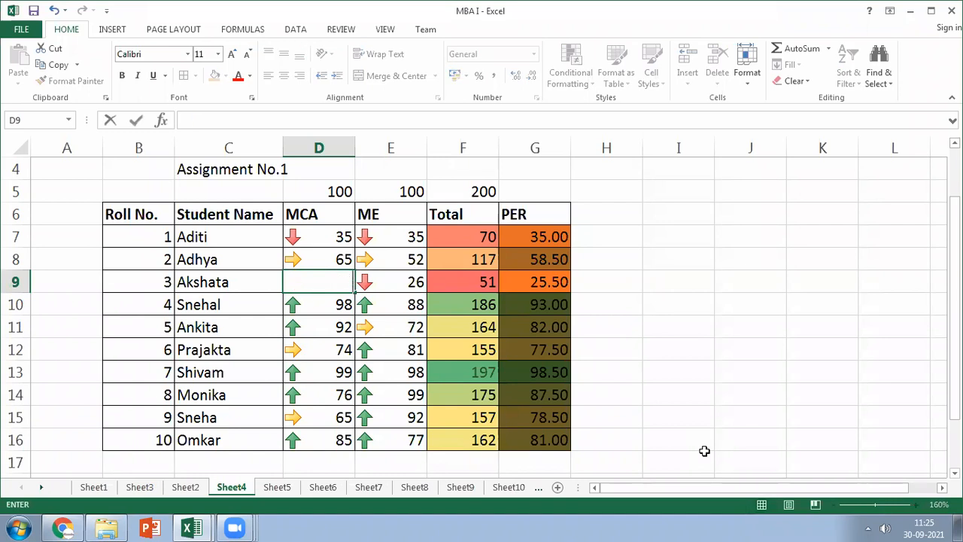
text(5)
key(Return)
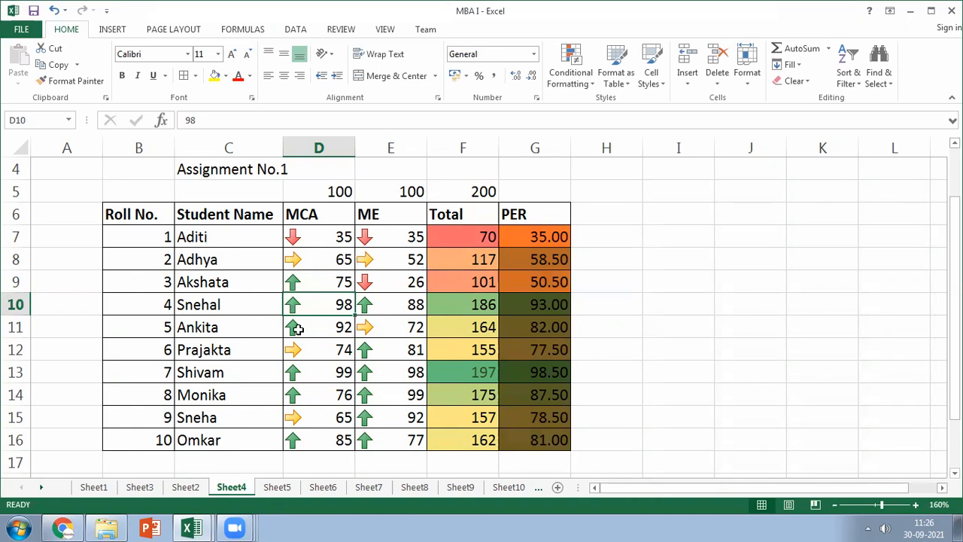
- Change the MCA mark in cell D15 to 85 and the ME mark in cell E13 to 72
click(314, 412)
text(85)
key(Return)
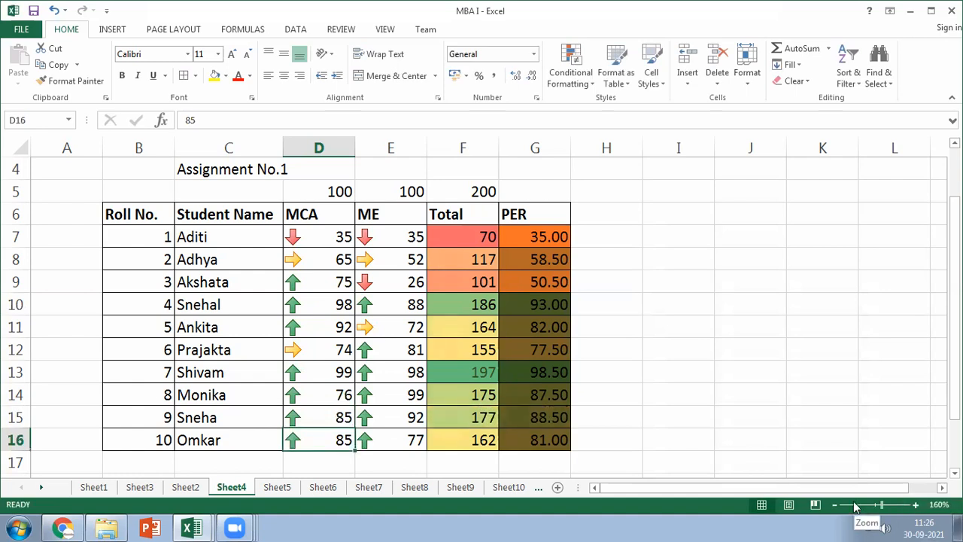
click(389, 374)
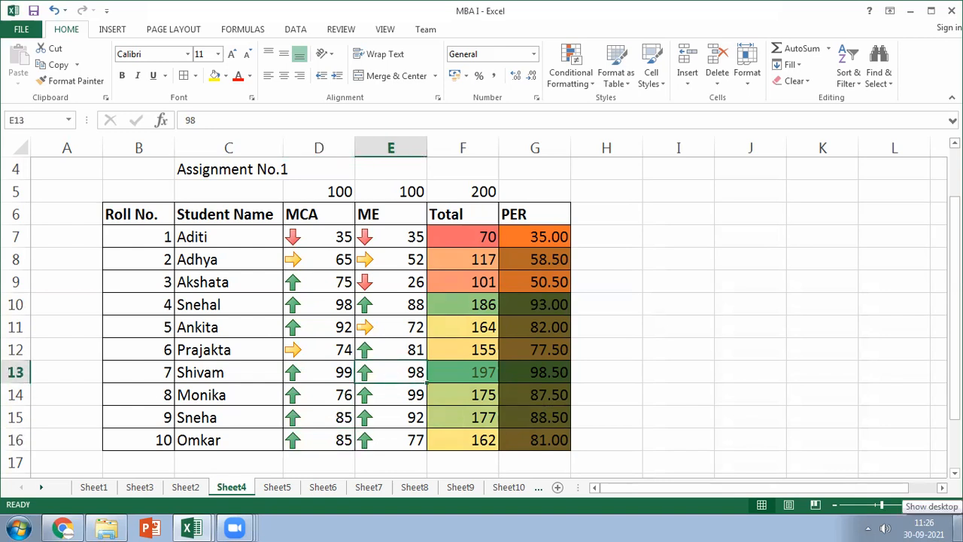
text(72)
key(Return)
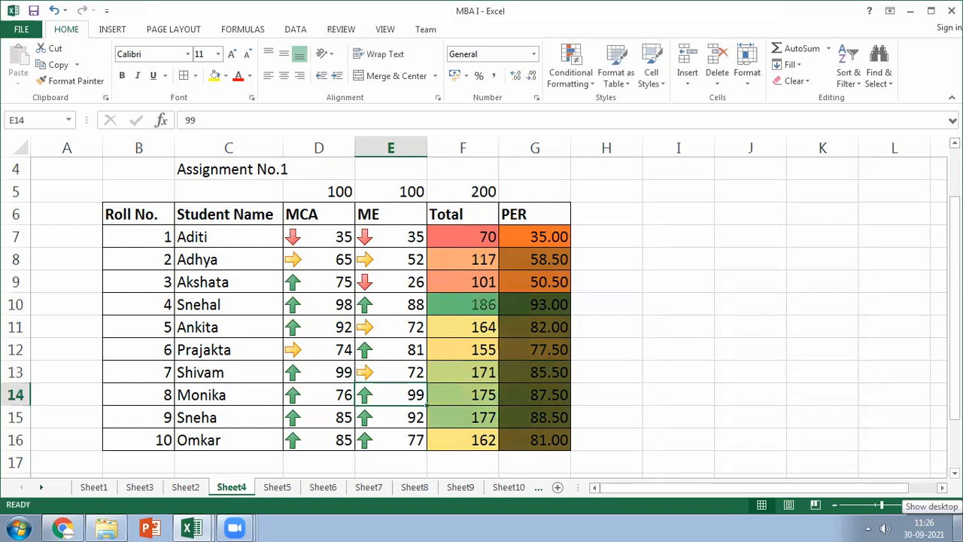
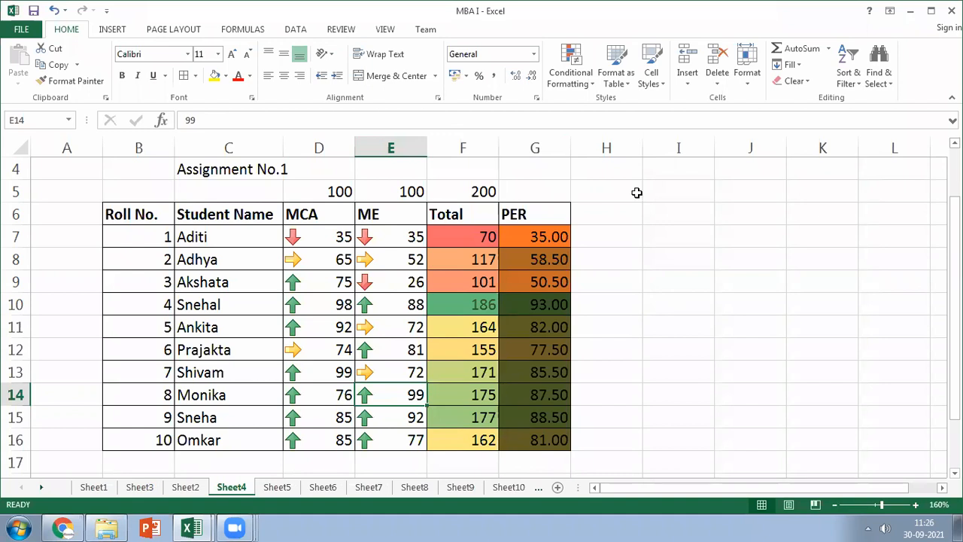
click(630, 229)
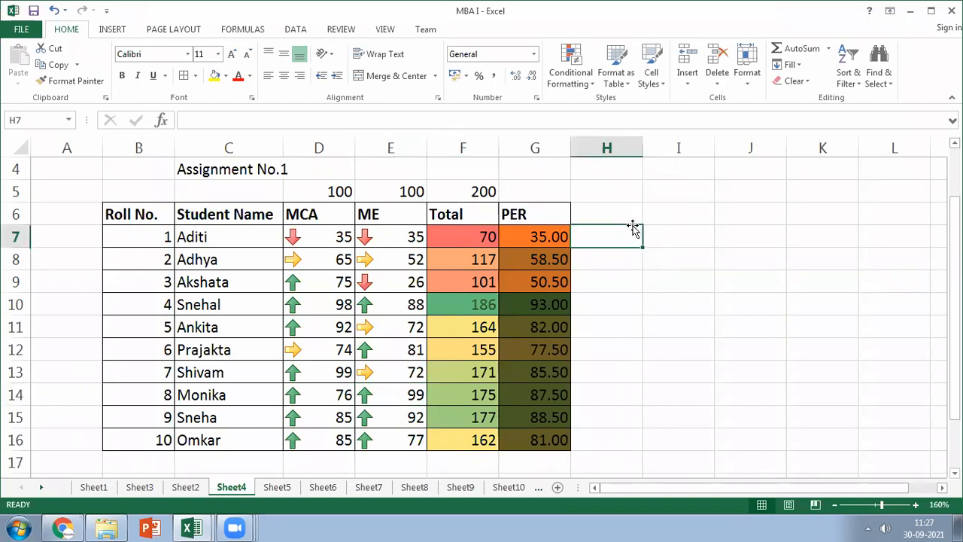
click(587, 86)
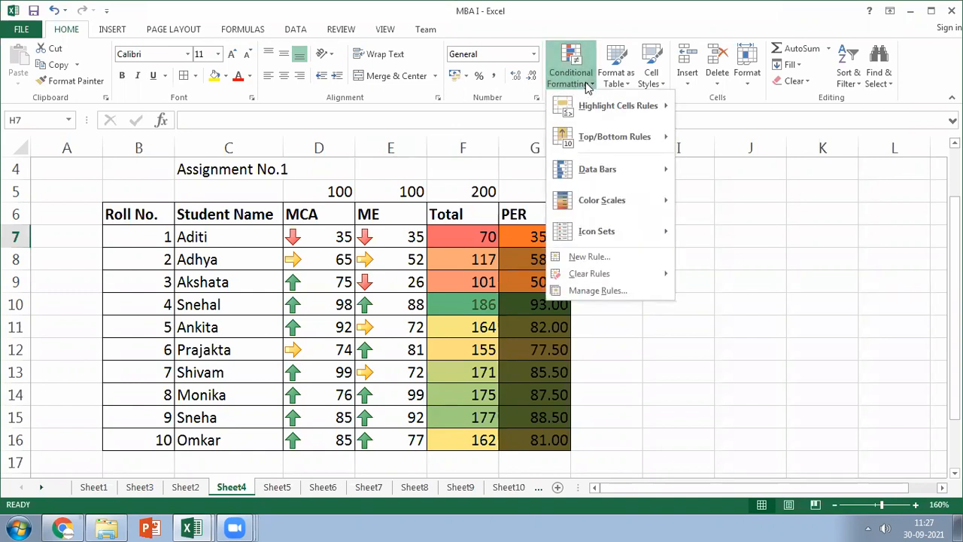
click(179, 233)
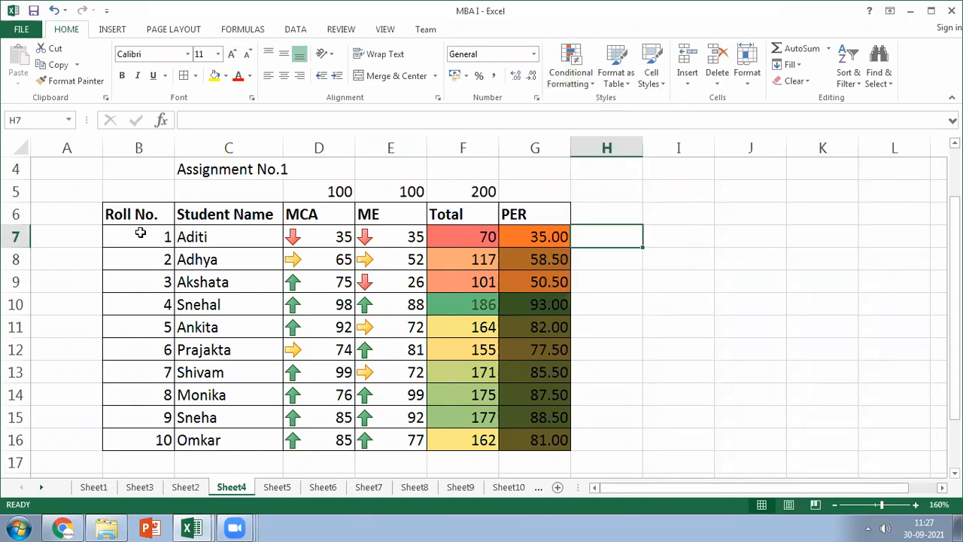
click(578, 75)
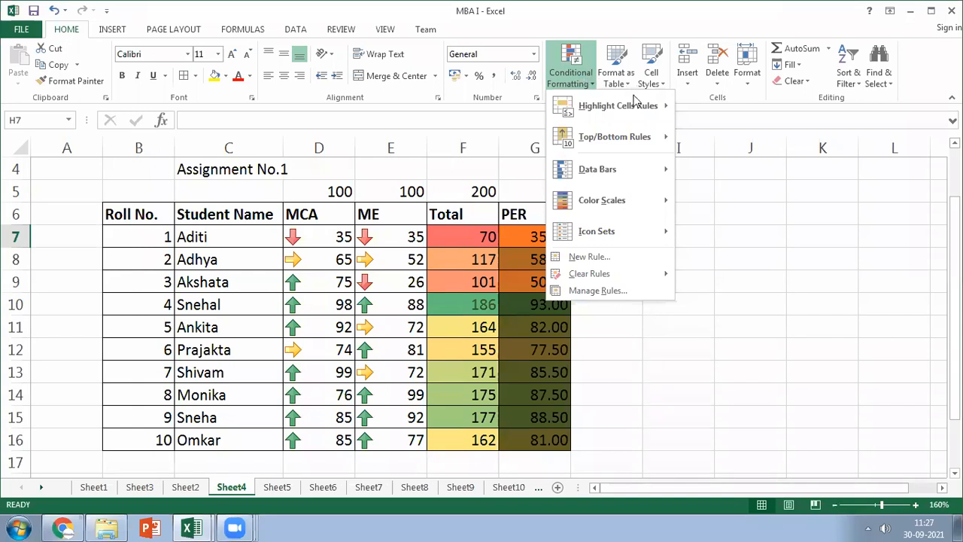
- Open the Conditional Formatting Rules Manager for the Total values in F7:F16
click(486, 281)
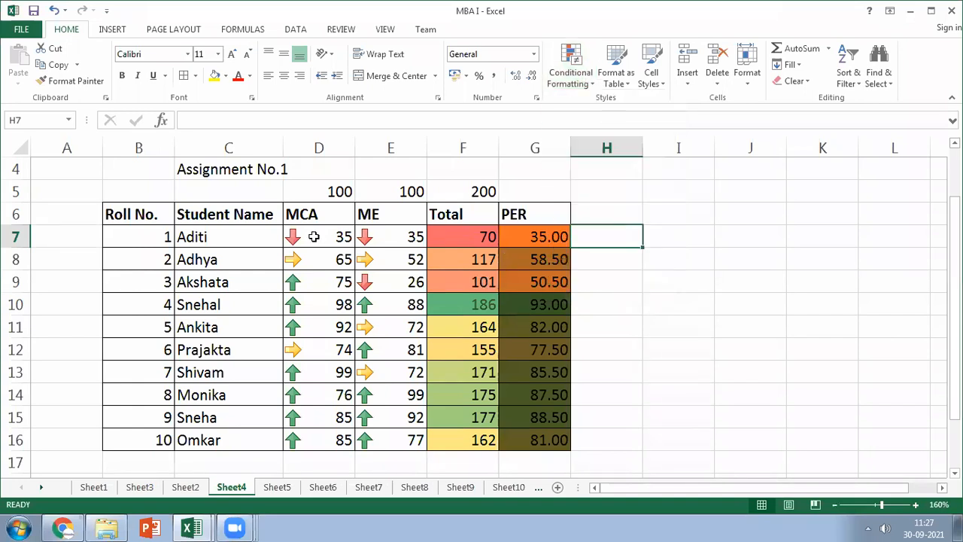
click(288, 235)
shift+click(380, 437)
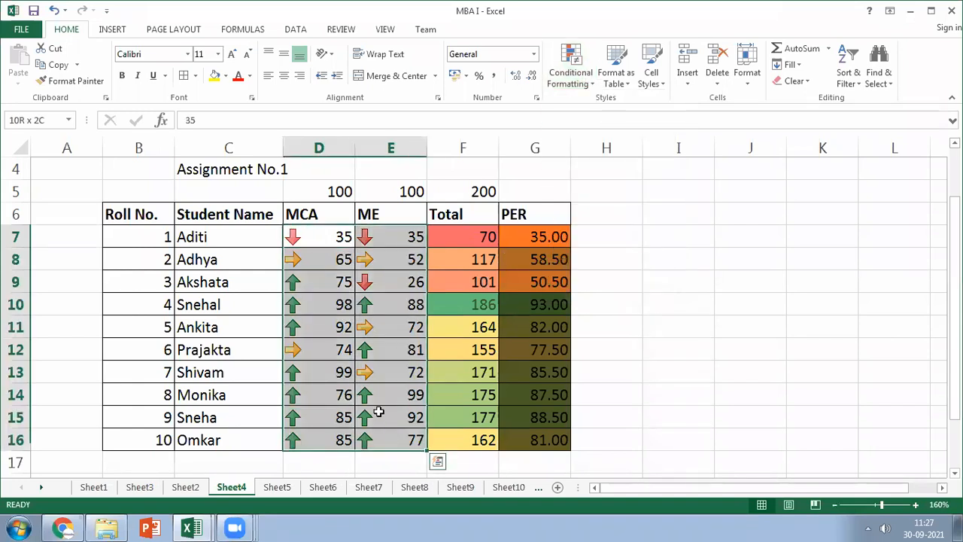
click(473, 237)
shift+click(467, 438)
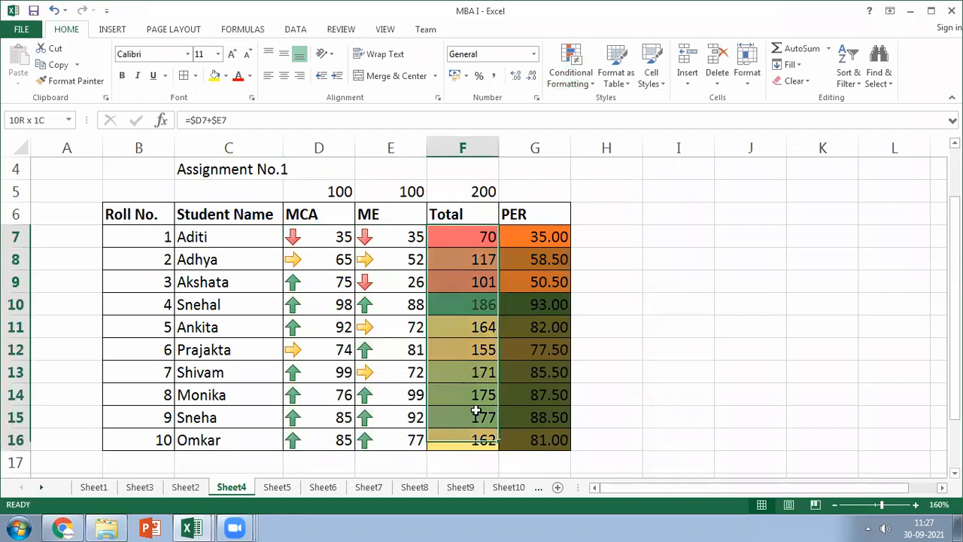
click(573, 75)
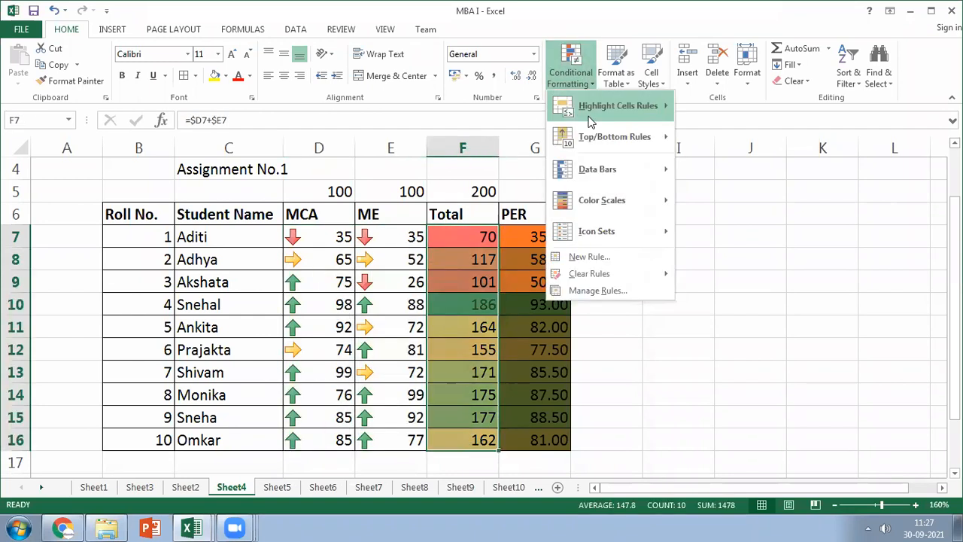
click(581, 292)
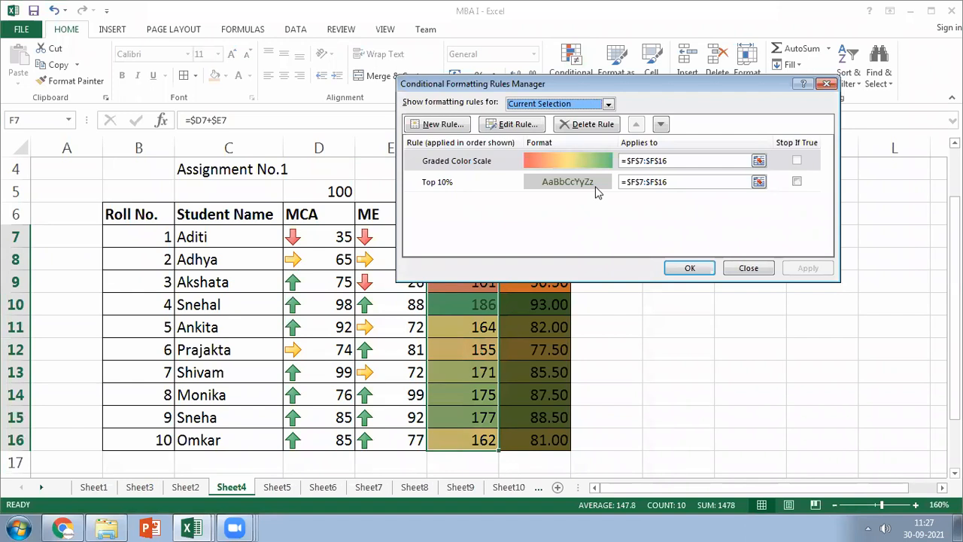
- Change the Total column's Graded Color Scale rule to a light green minimum and dark green maximum, and apply it
click(501, 125)
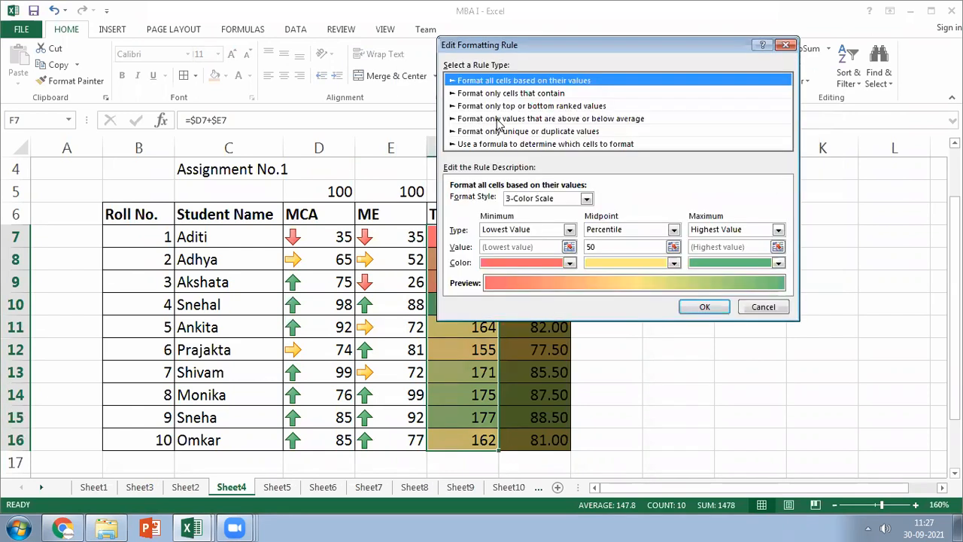
click(570, 263)
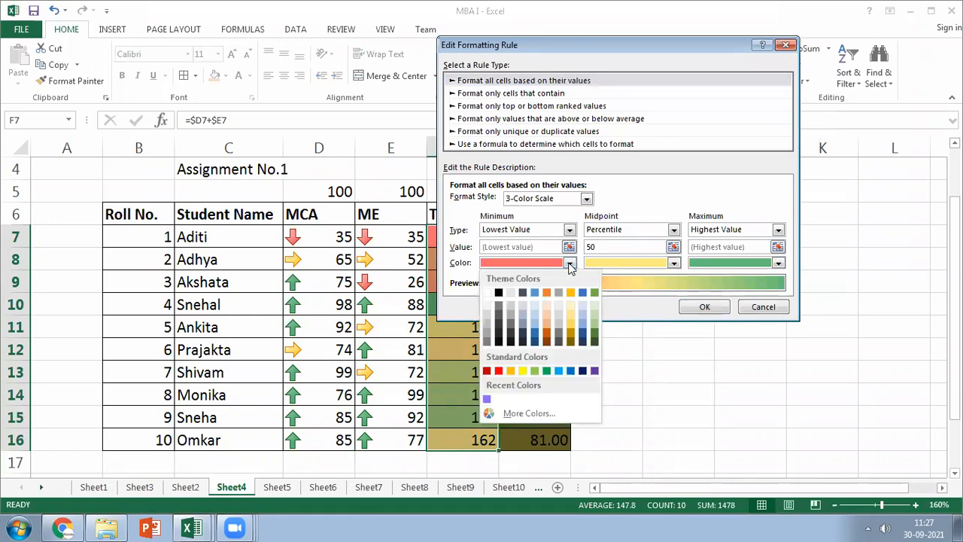
click(591, 305)
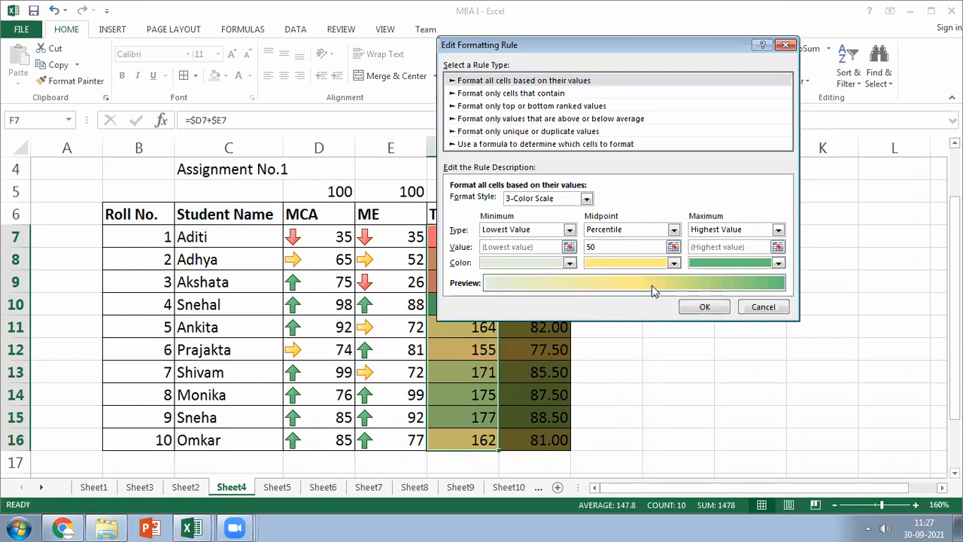
click(778, 263)
click(803, 340)
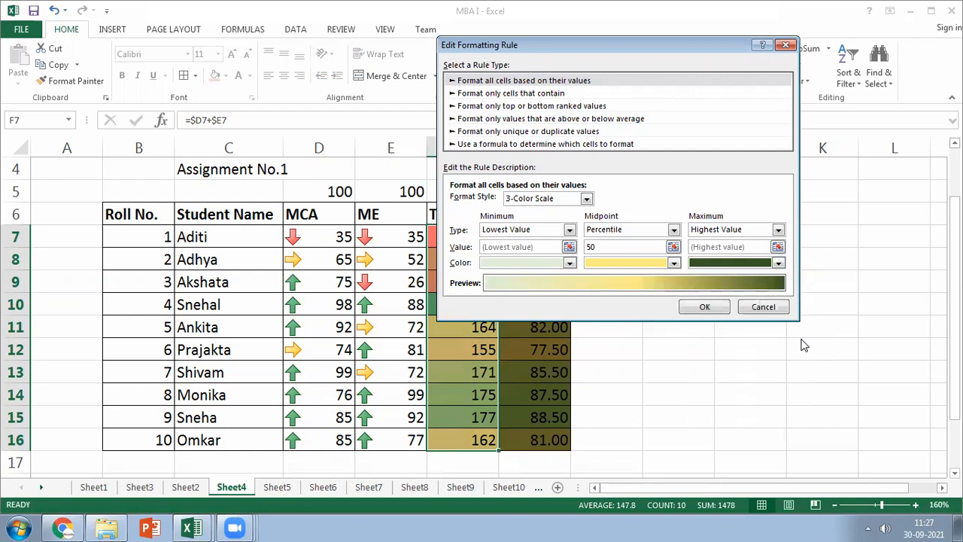
click(716, 312)
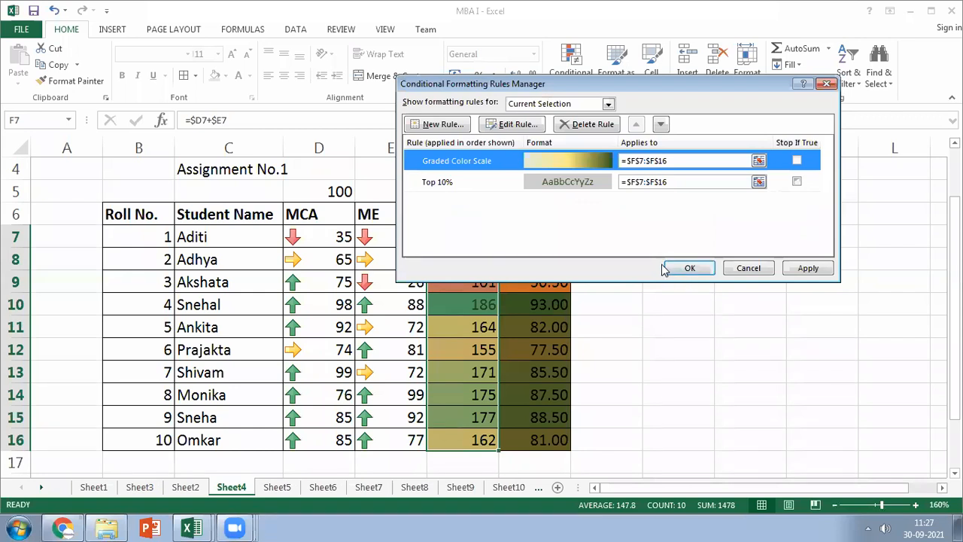
click(443, 189)
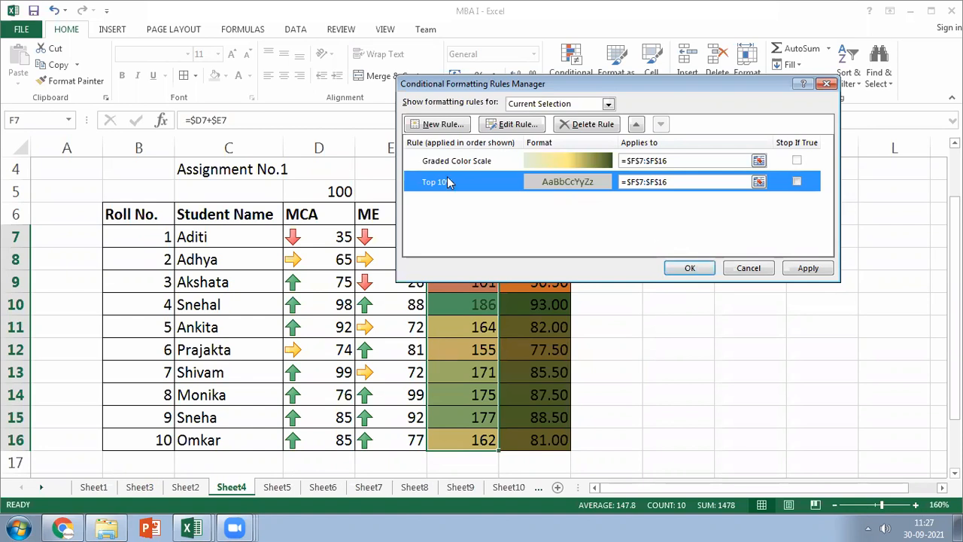
click(808, 267)
click(699, 269)
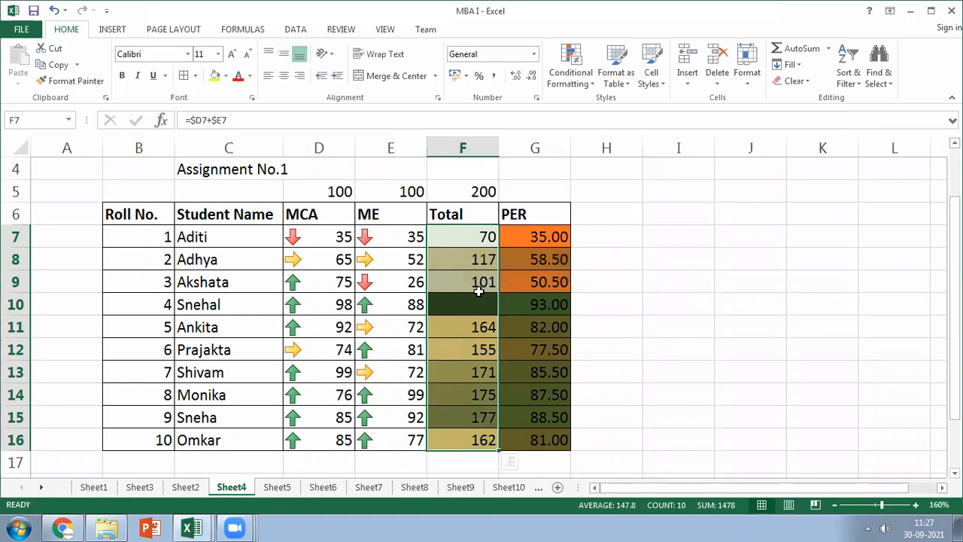
- Set the font color of the total in cell F10 to purple
click(454, 374)
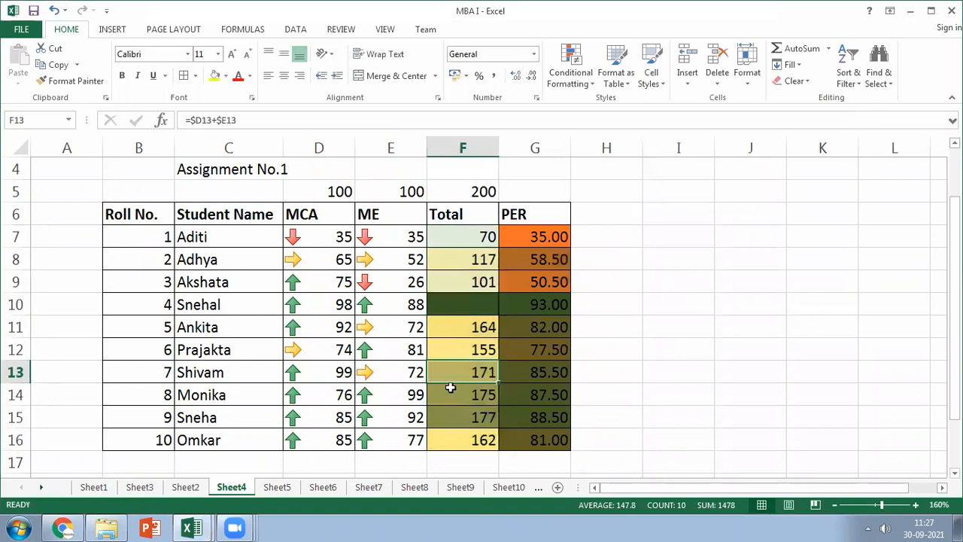
click(459, 303)
click(459, 429)
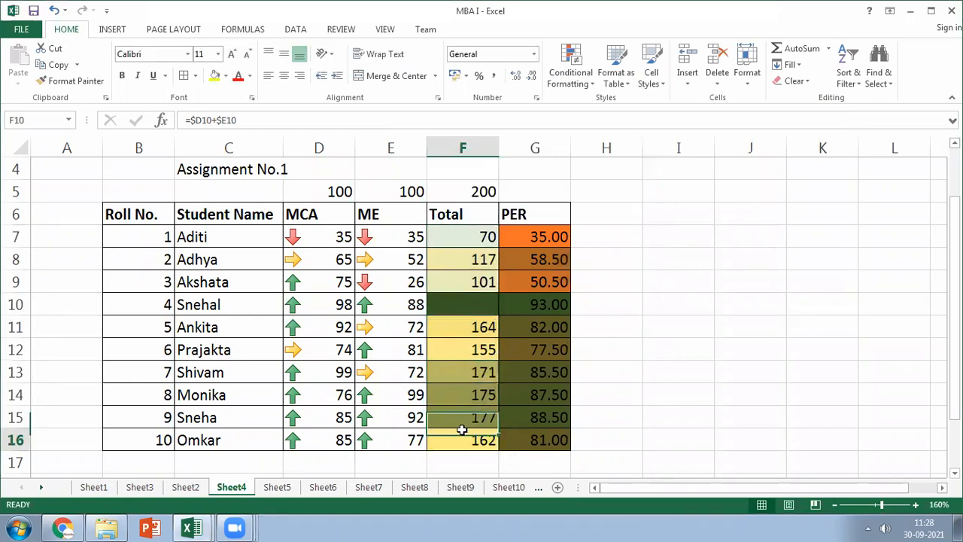
click(461, 302)
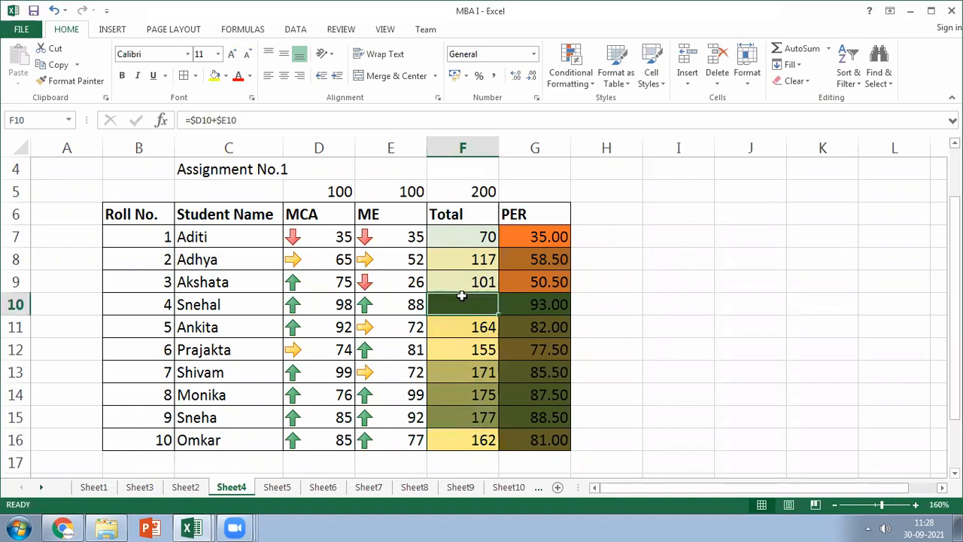
click(250, 76)
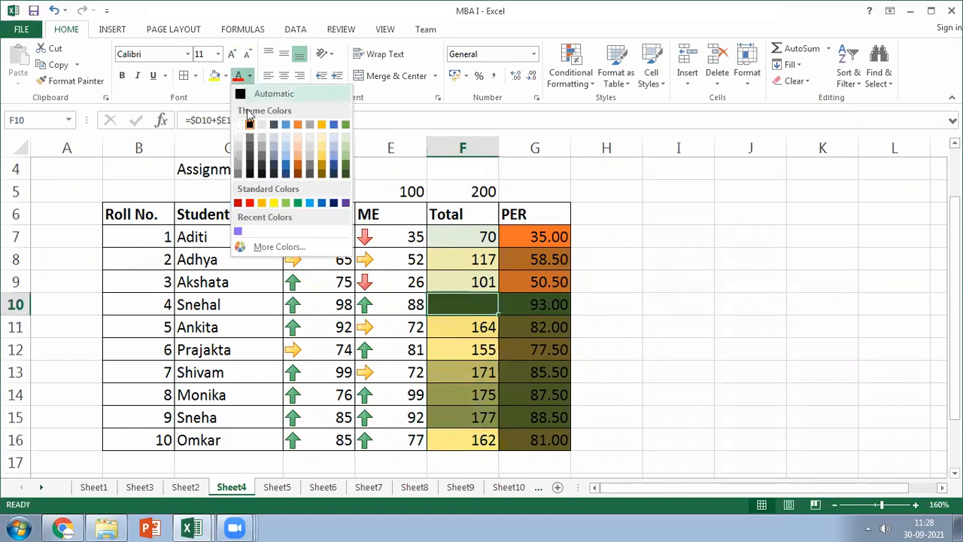
click(345, 203)
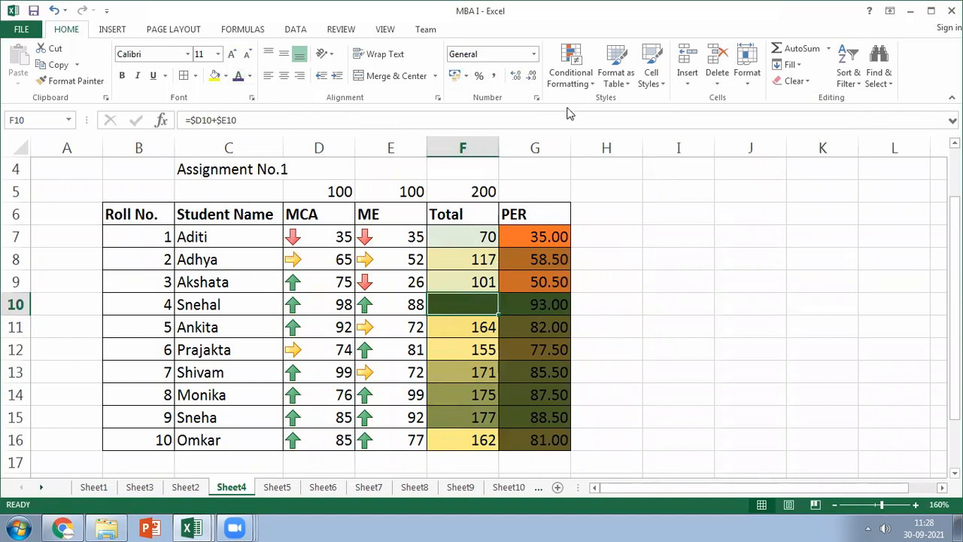
click(581, 87)
mouse_move(592, 105)
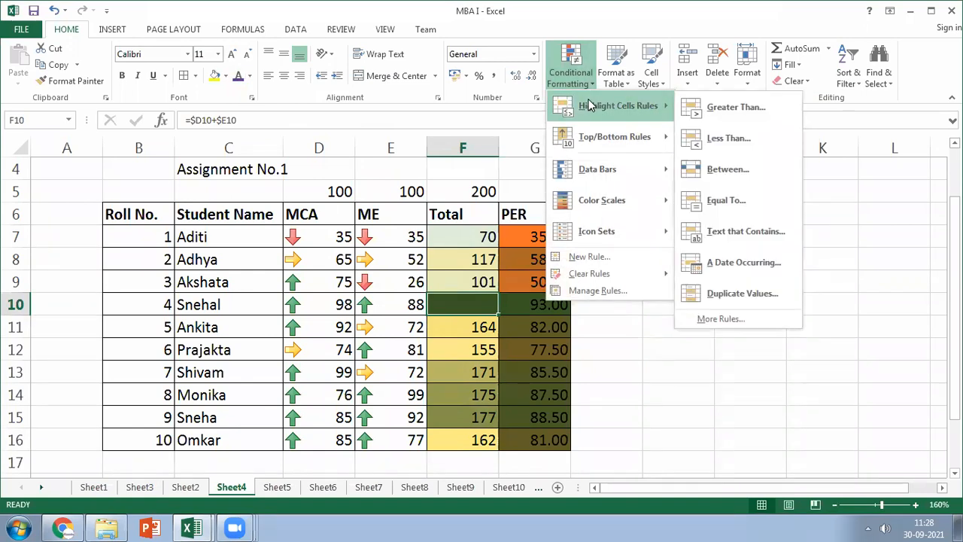
click(586, 294)
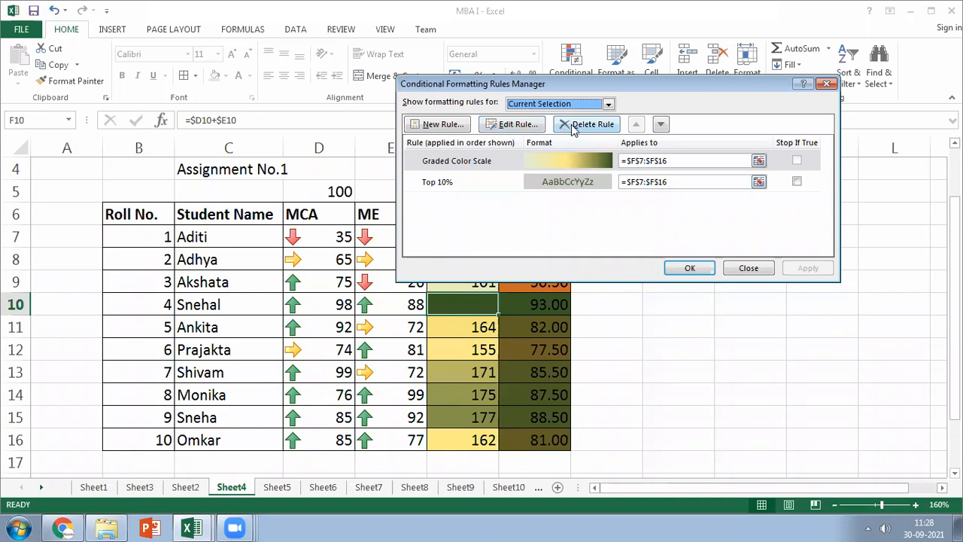
click(519, 125)
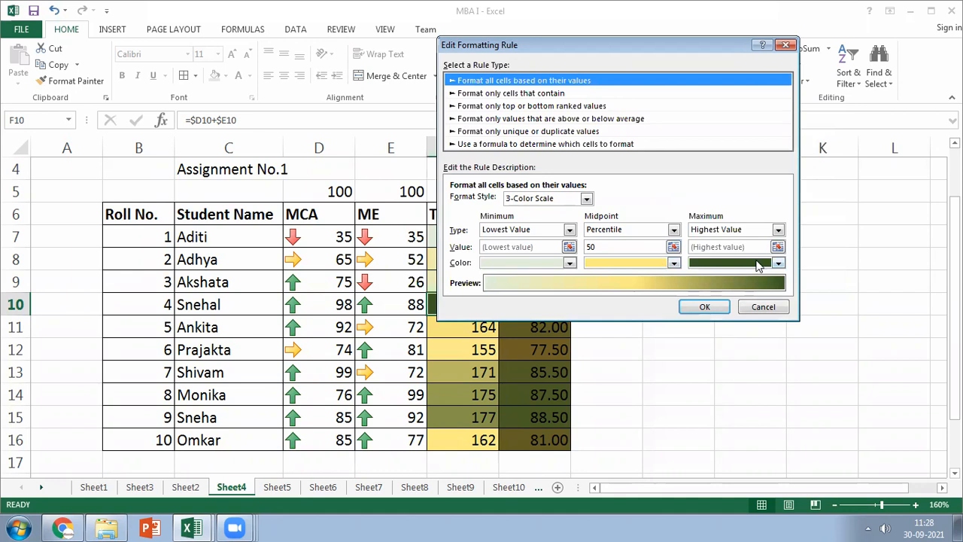
click(559, 93)
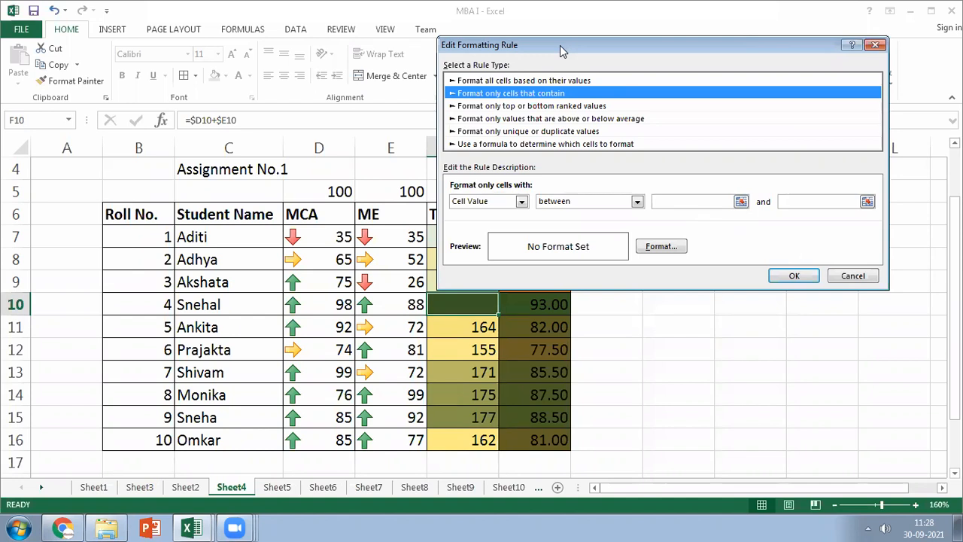
drag(559, 45, 599, 18)
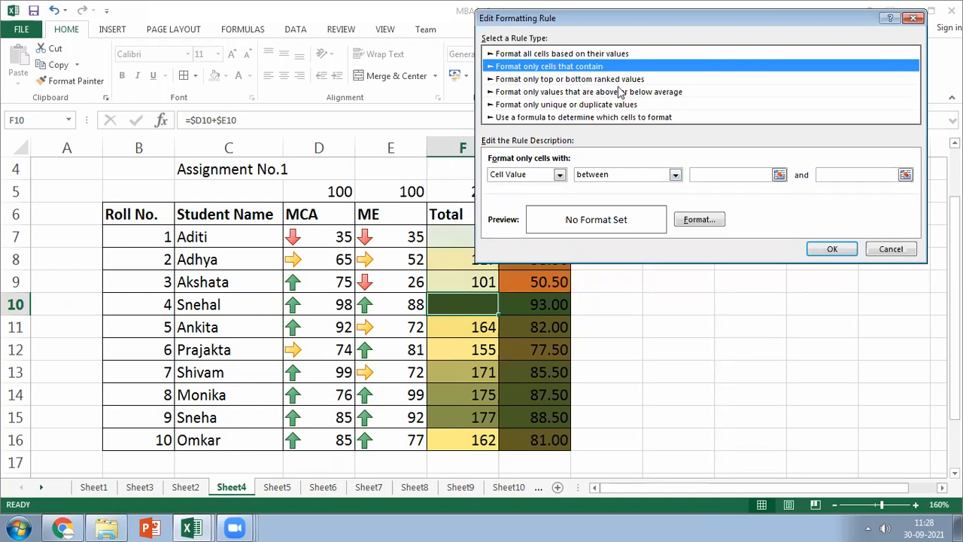
click(890, 252)
click(747, 268)
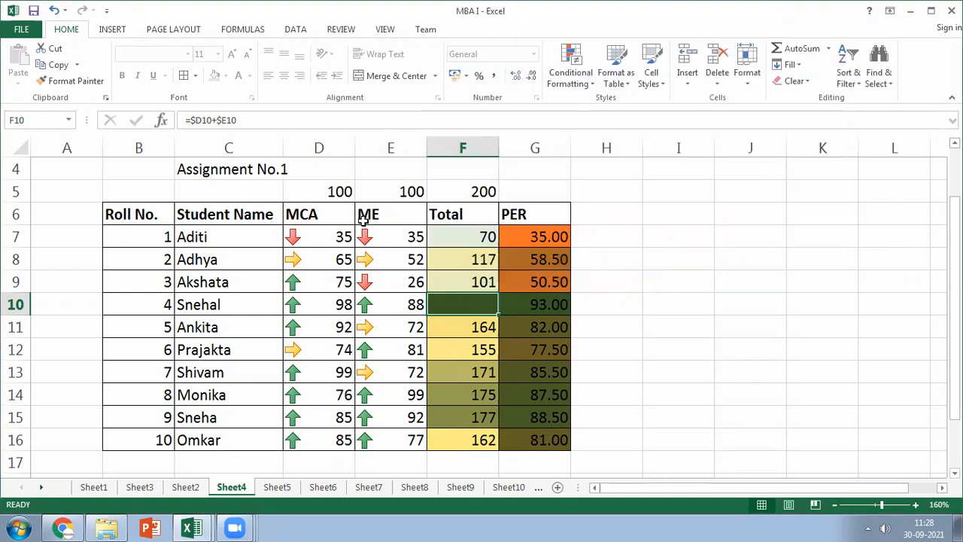
- Create a new formatting rule for the MCA and ME marks in D7:E16 that targets only cell values equal to 99
click(325, 234)
shift+click(383, 429)
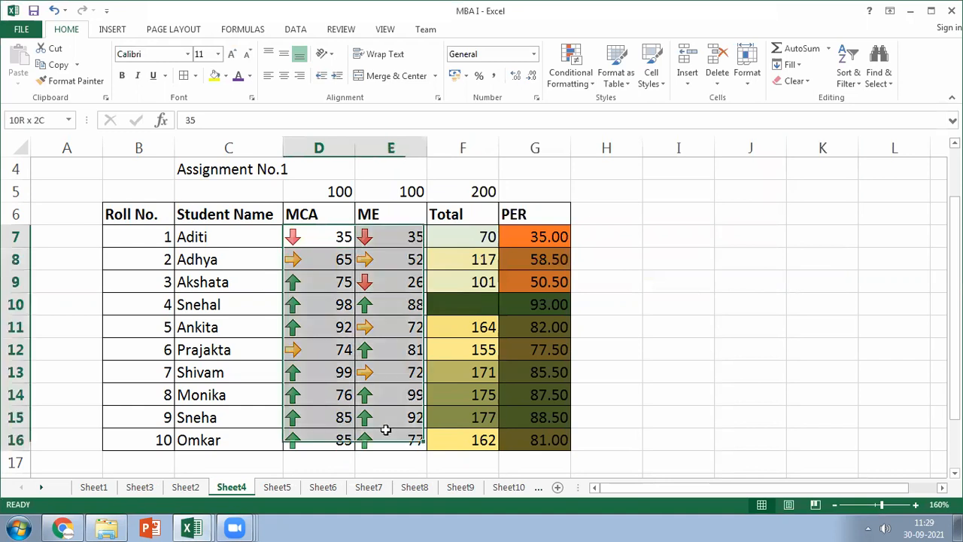
click(583, 79)
mouse_move(601, 111)
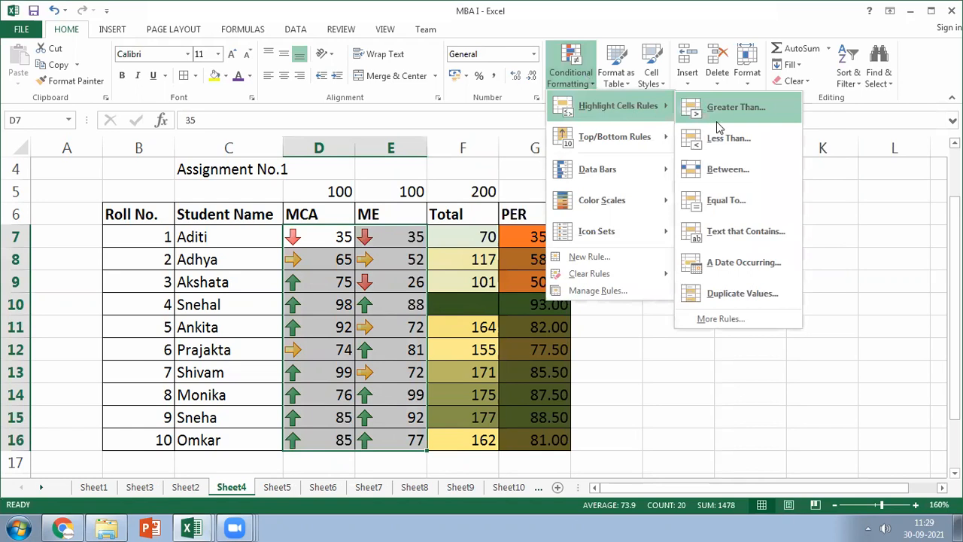
mouse_move(637, 210)
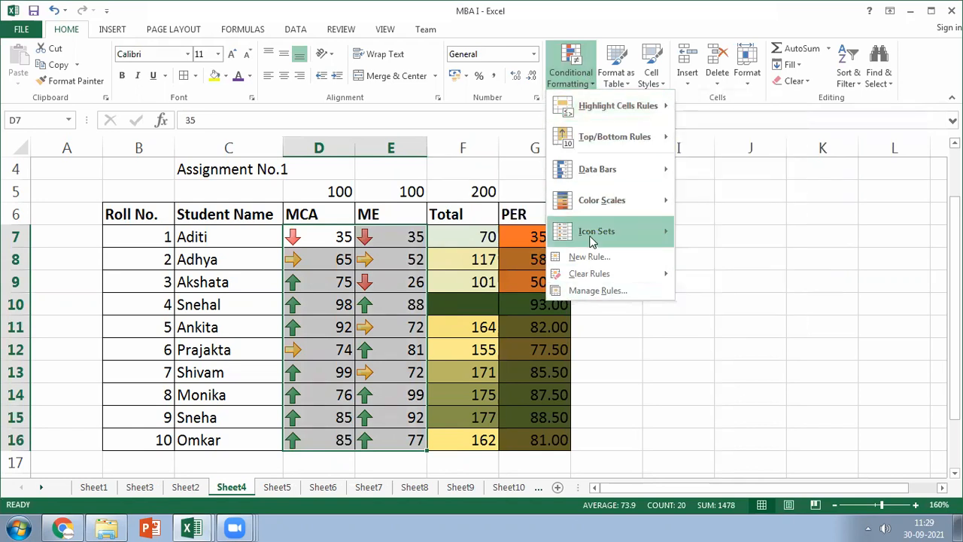
click(579, 256)
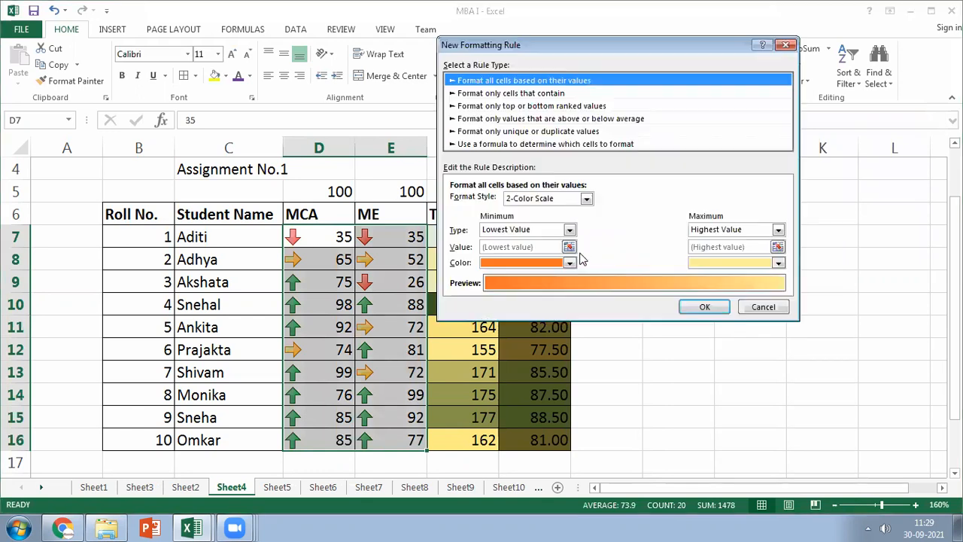
click(503, 93)
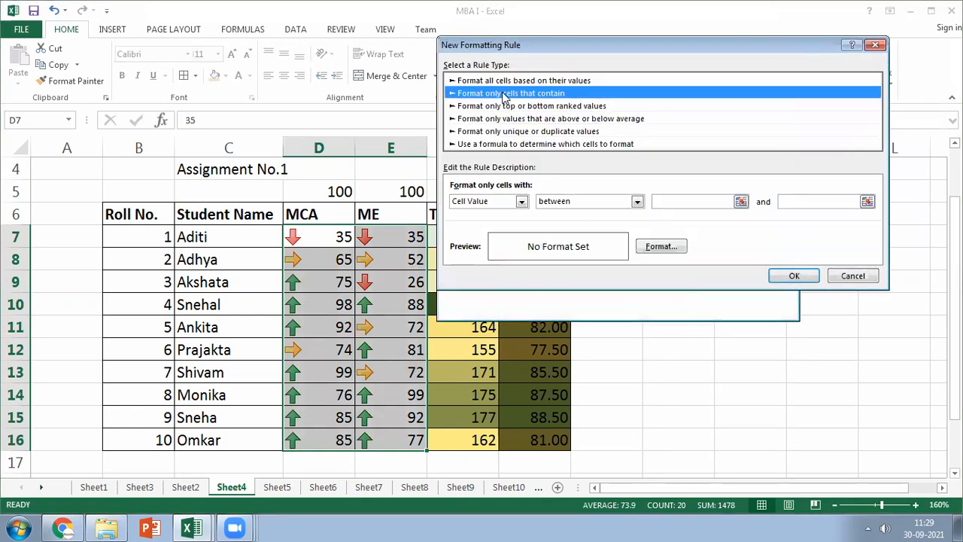
click(637, 201)
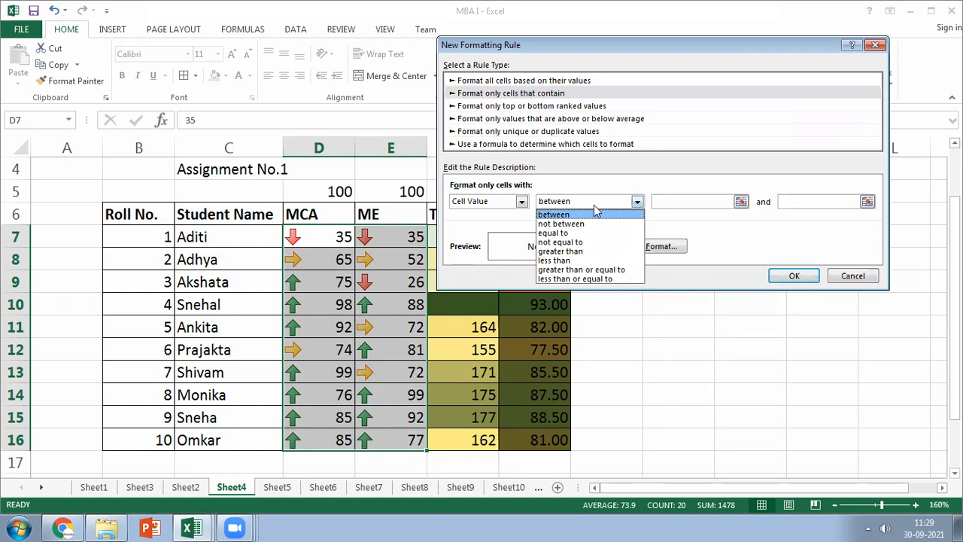
click(543, 233)
click(671, 201)
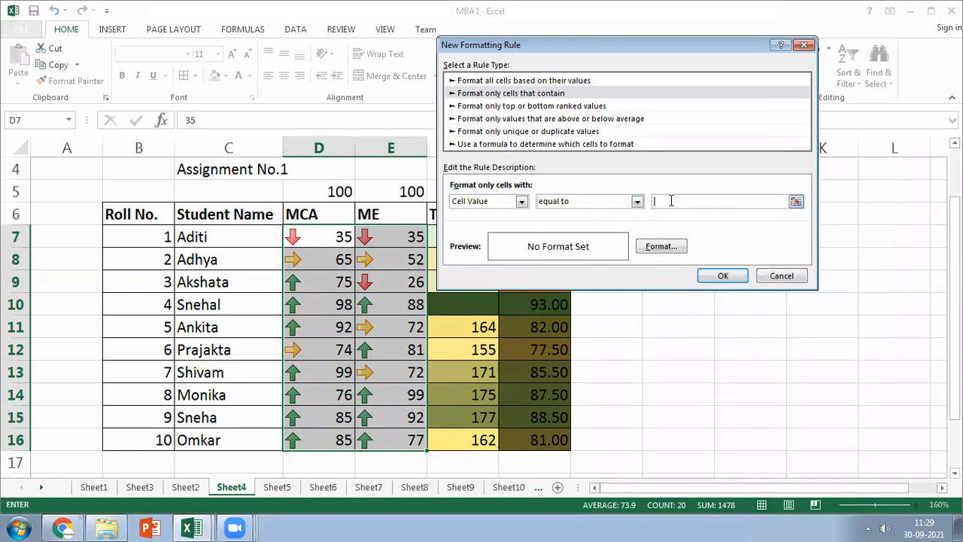
text(99)
- Give the new rule a purple fill and apply it to the MCA and ME marks
click(667, 246)
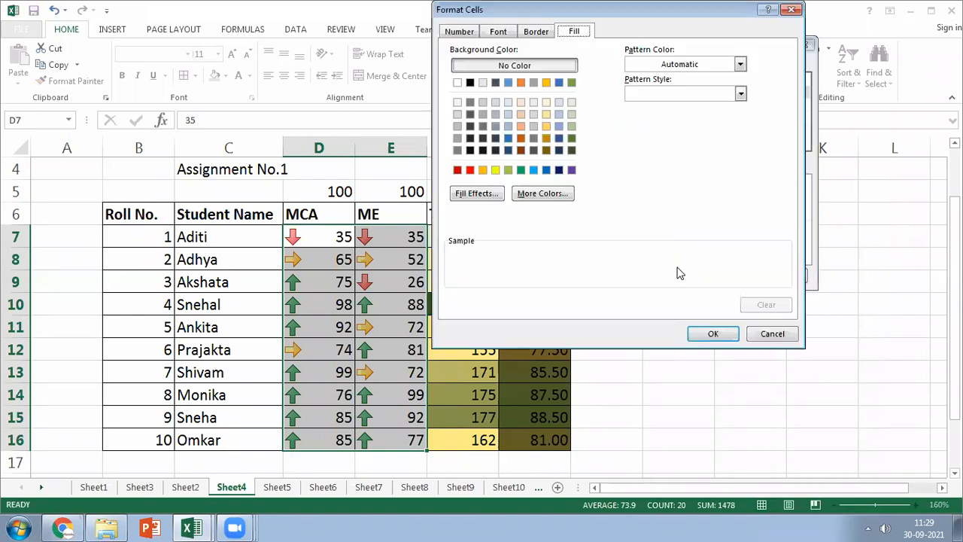
click(571, 170)
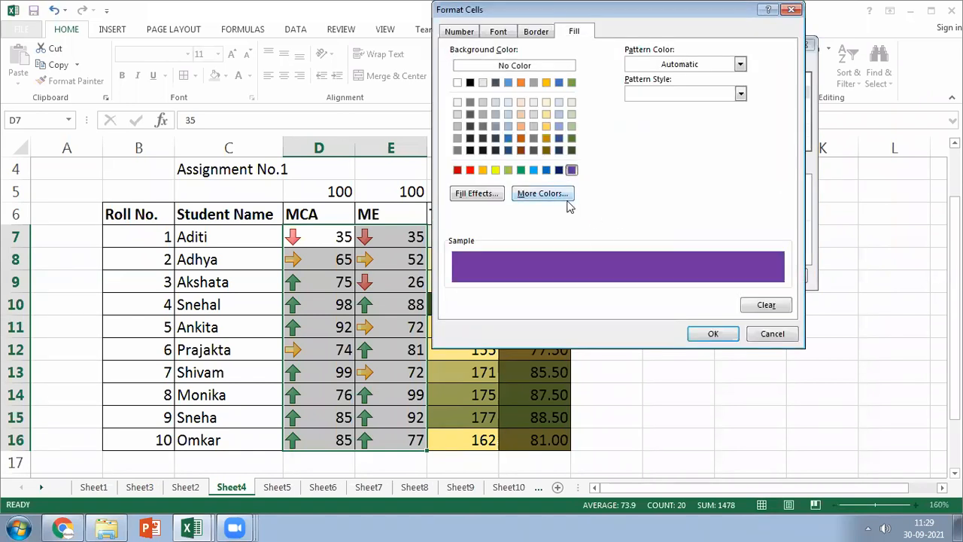
click(694, 333)
click(723, 276)
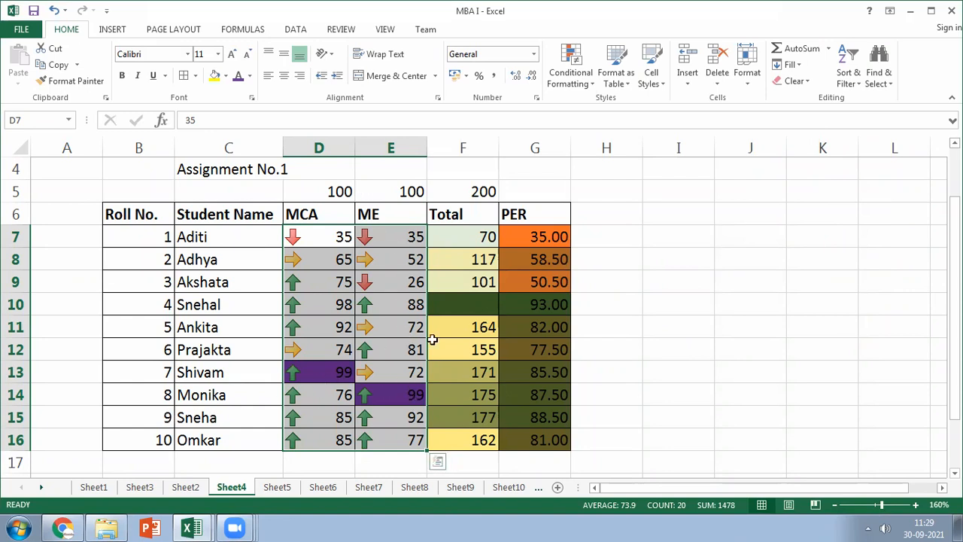
click(583, 58)
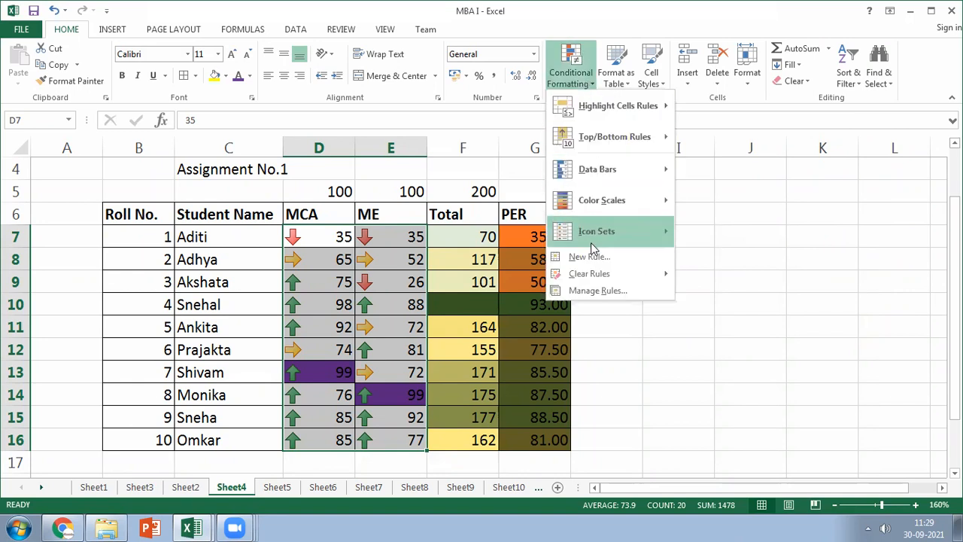
mouse_move(591, 276)
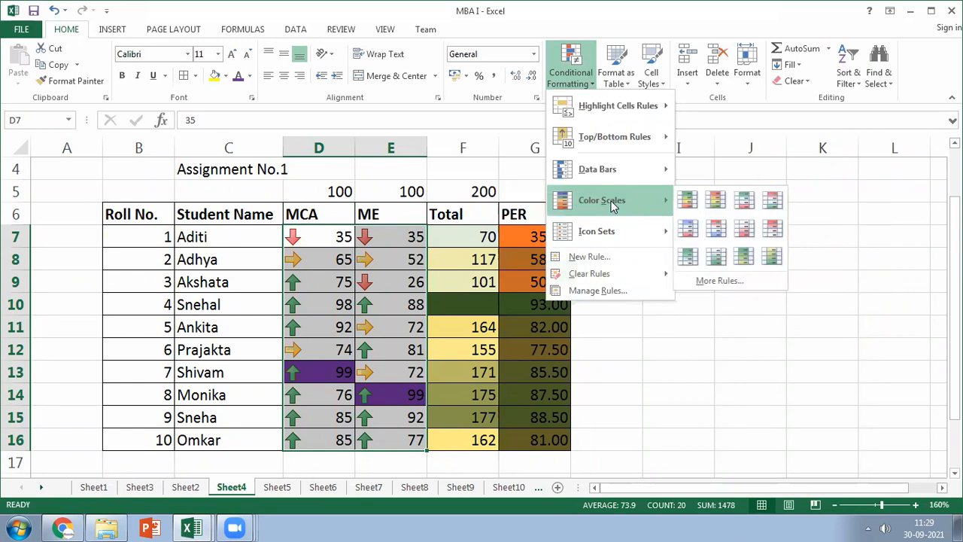
mouse_move(606, 237)
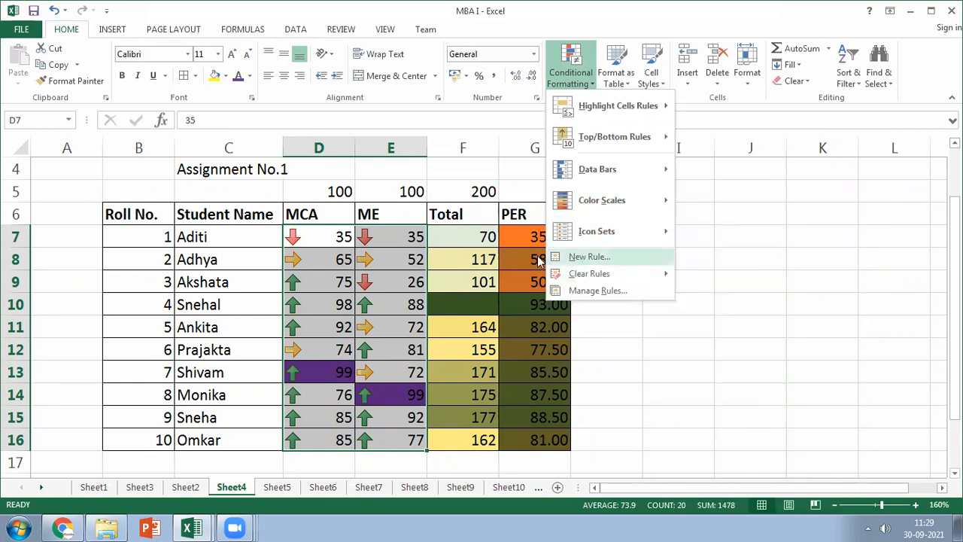
click(338, 235)
click(338, 235)
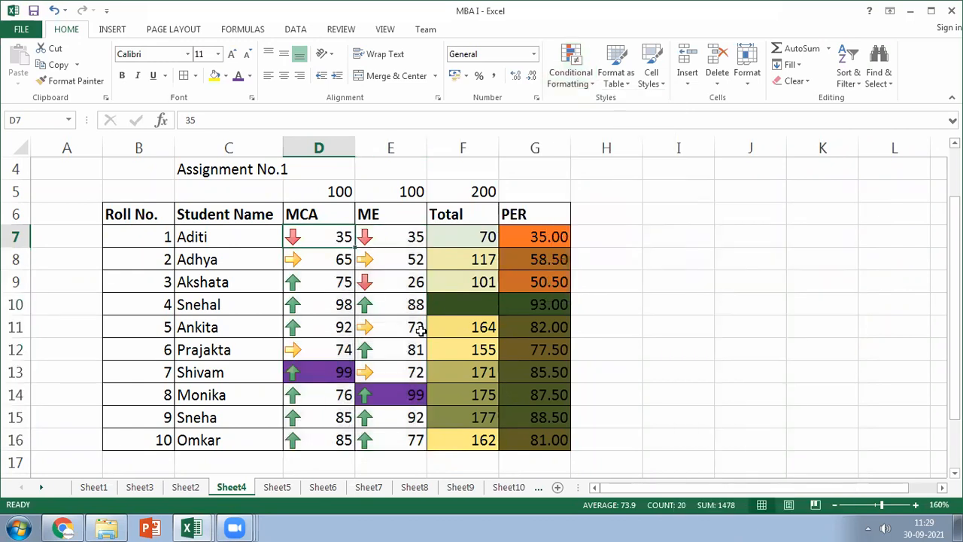
click(198, 239)
- Start a new formatting rule for the MCA and ME marks in D7:E16 that targets cell values between 75 and 90
mouse_move(331, 236)
mouse_down()
mouse_move(409, 441)
mouse_move(428, 445)
mouse_up()
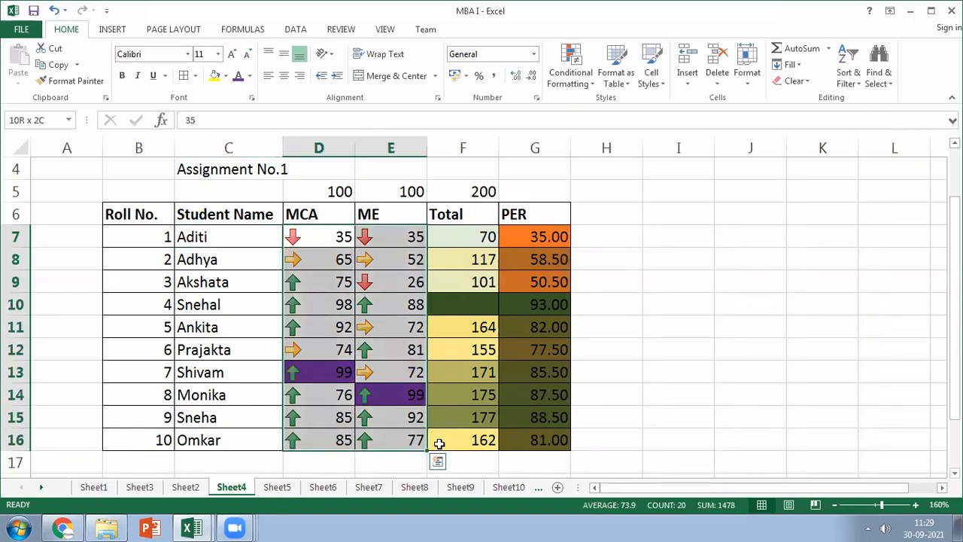
click(577, 83)
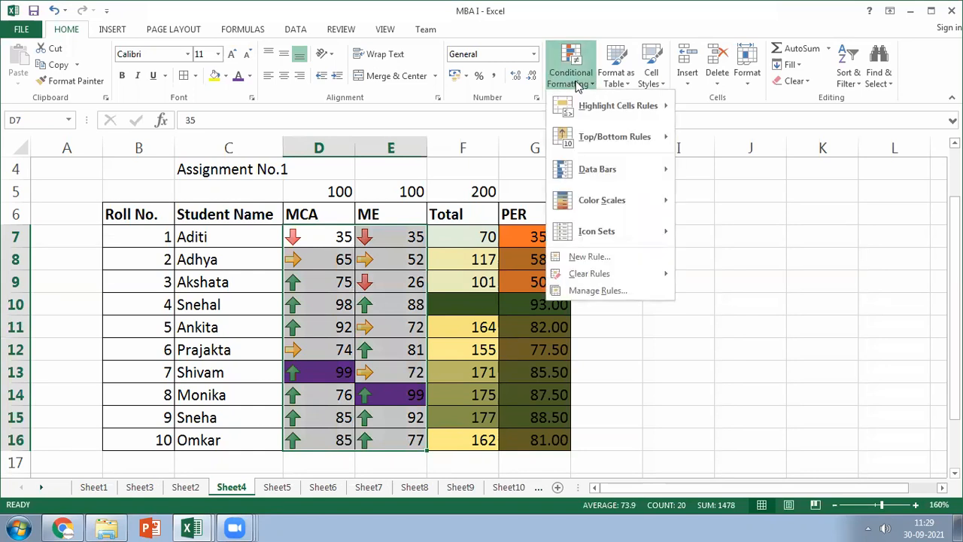
click(594, 257)
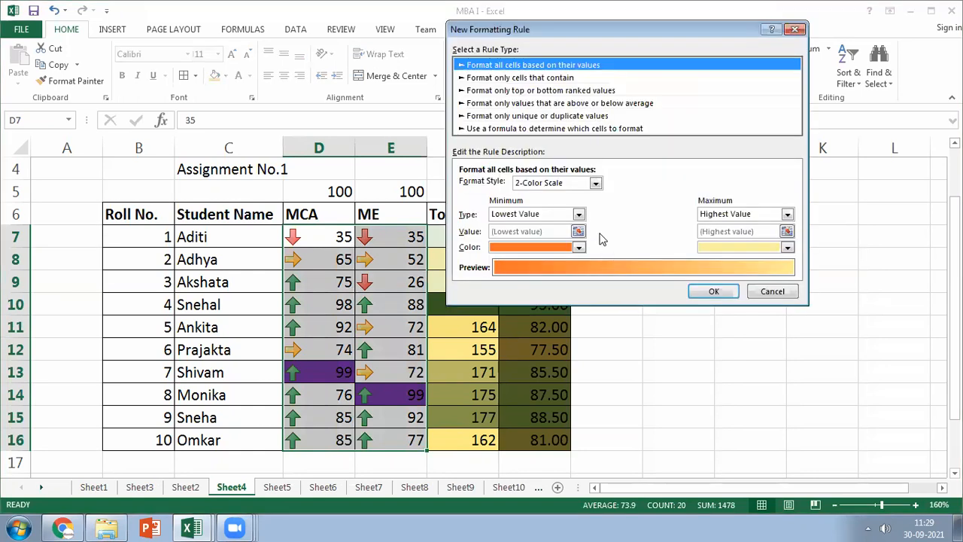
click(500, 79)
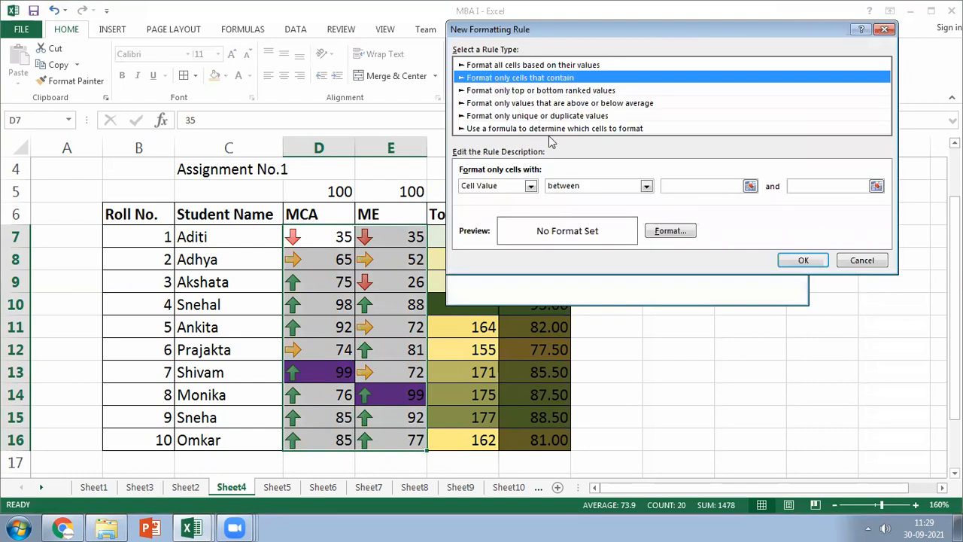
click(645, 186)
click(608, 194)
click(696, 187)
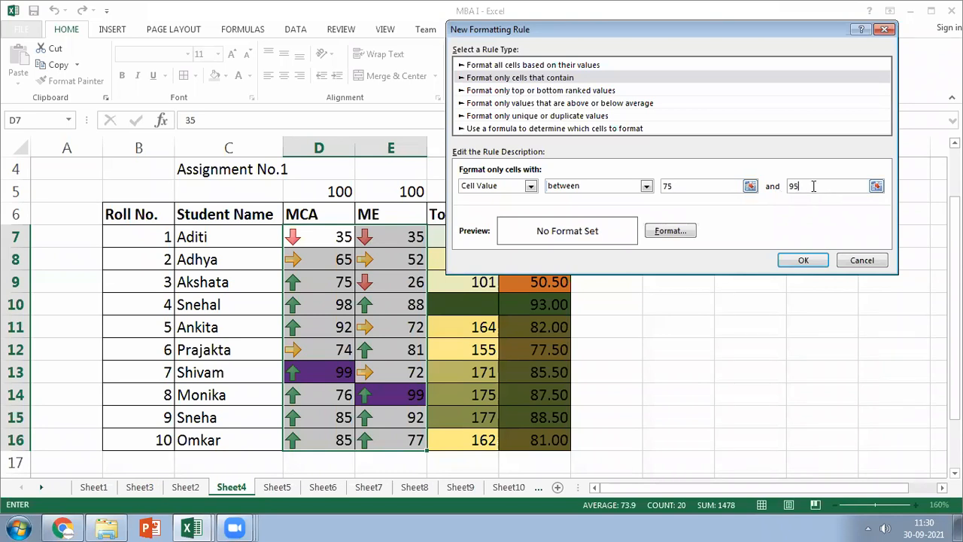
click(671, 232)
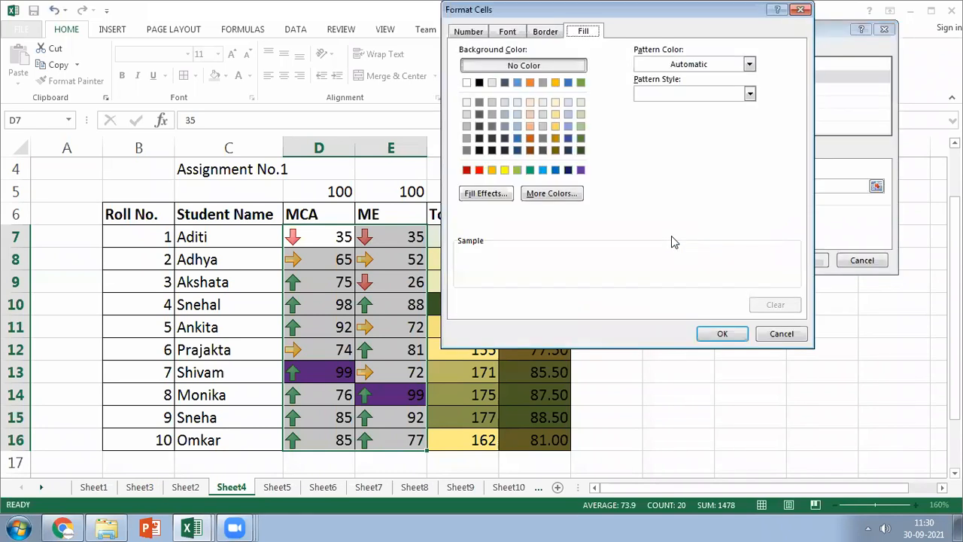
click(781, 333)
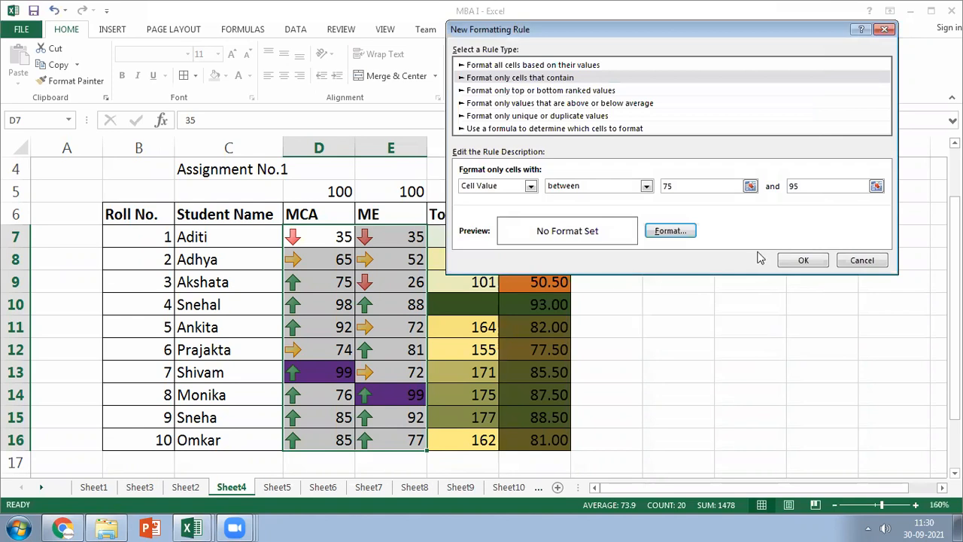
click(812, 185)
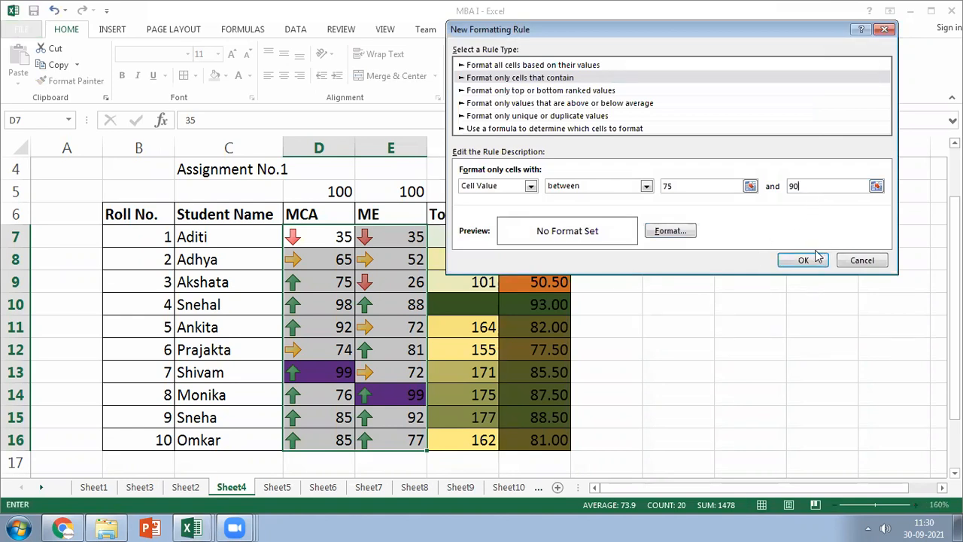
- Set the fill of the 75 to 90 rule to dark orange
click(692, 230)
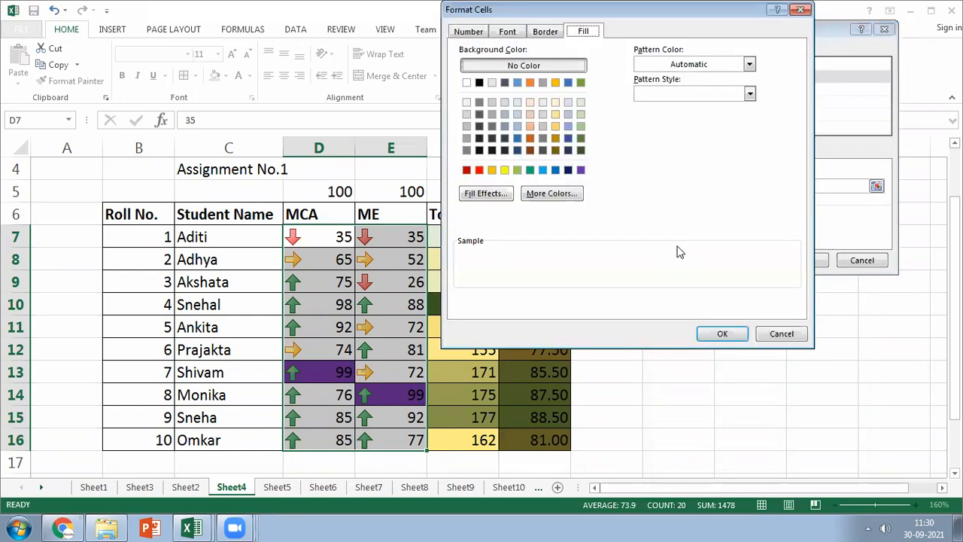
click(530, 140)
click(722, 333)
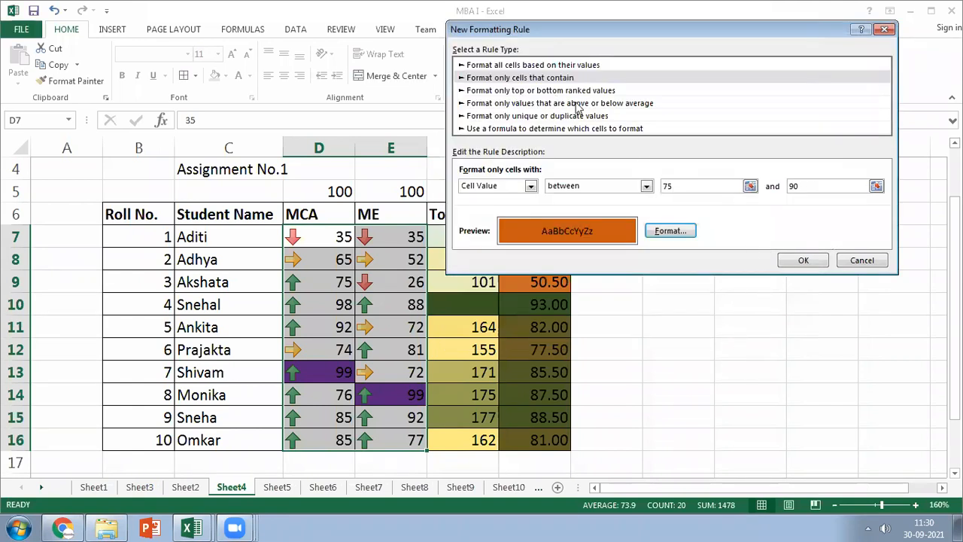
- Change the 75 to 90 rule to a custom magenta fill (RGB 194, 22, 182) and apply it to the marks
click(671, 231)
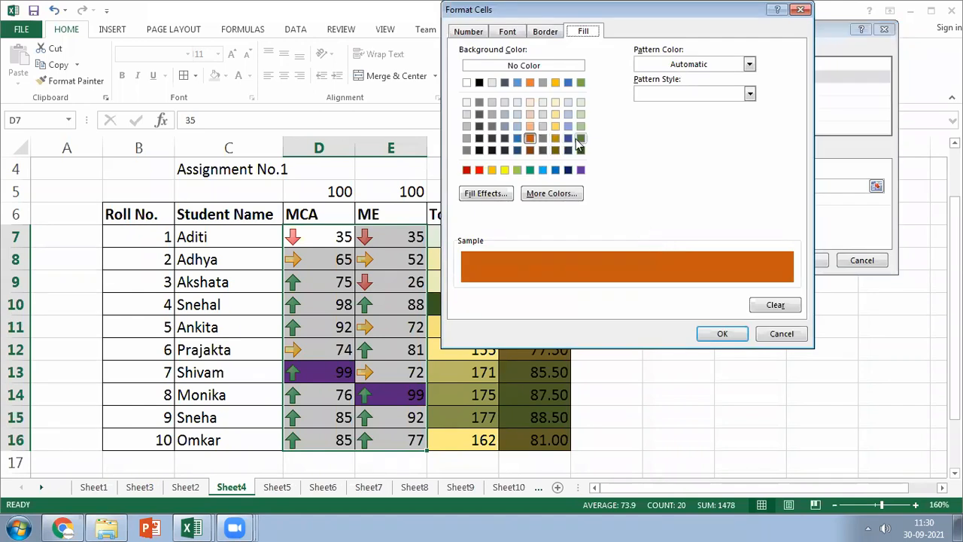
click(543, 193)
click(626, 129)
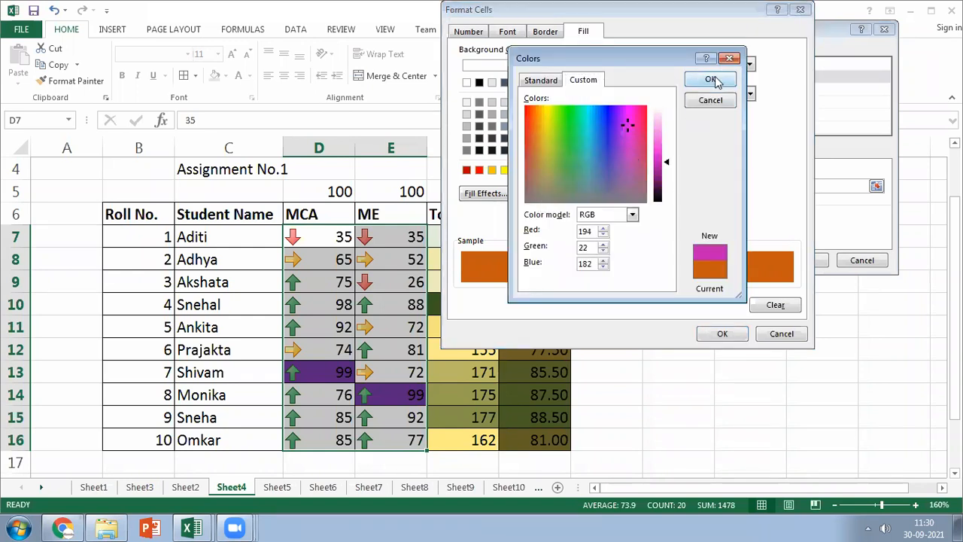
click(710, 79)
click(721, 334)
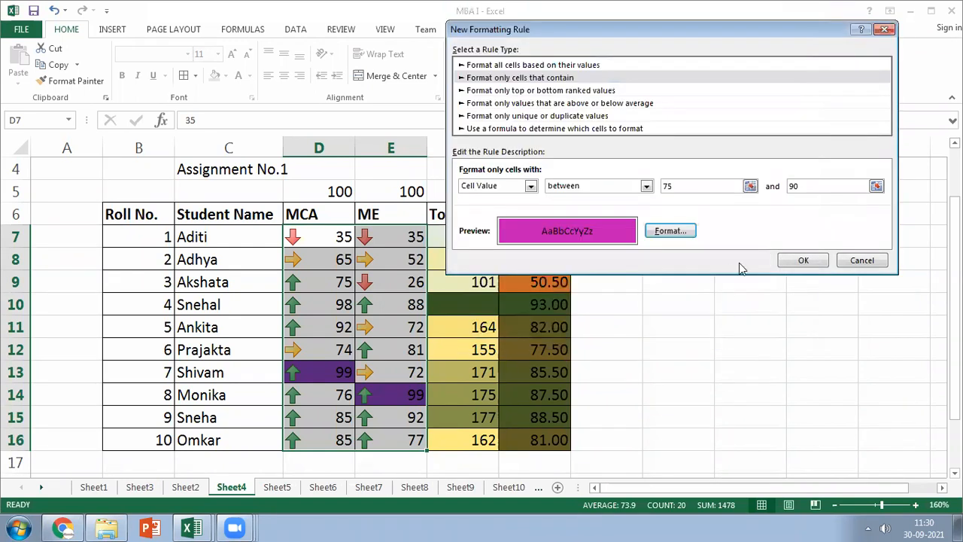
click(799, 260)
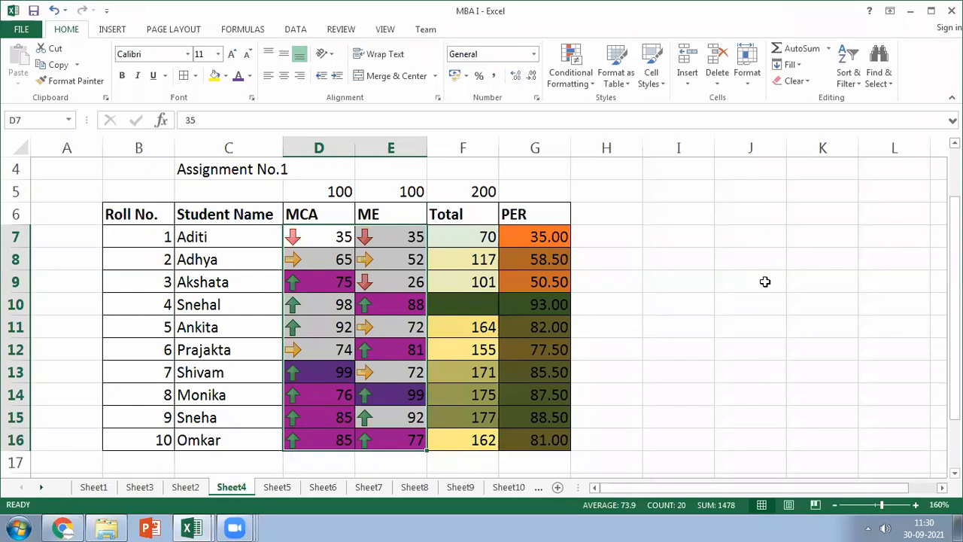
- Delete the rule for cell values between 75 and 90 from the MCA and ME marks
click(591, 81)
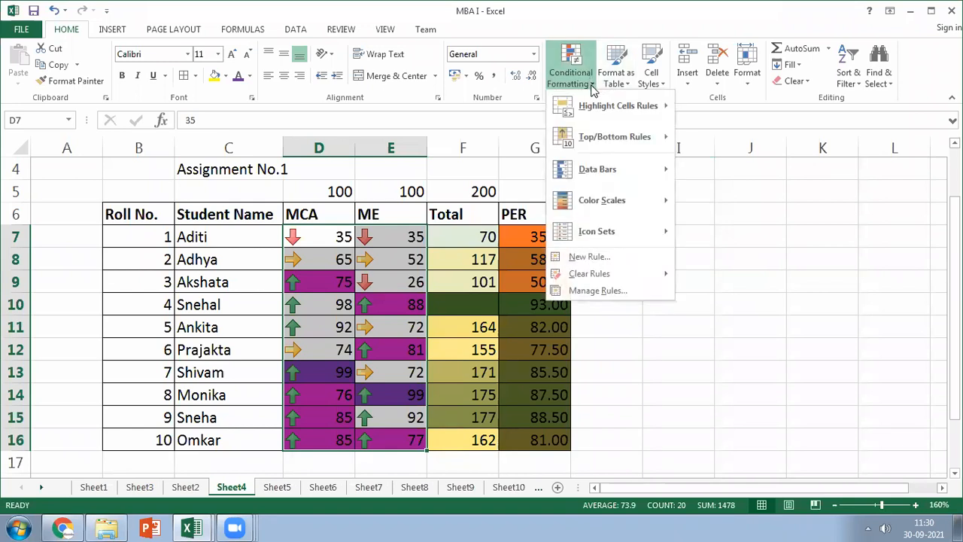
click(613, 291)
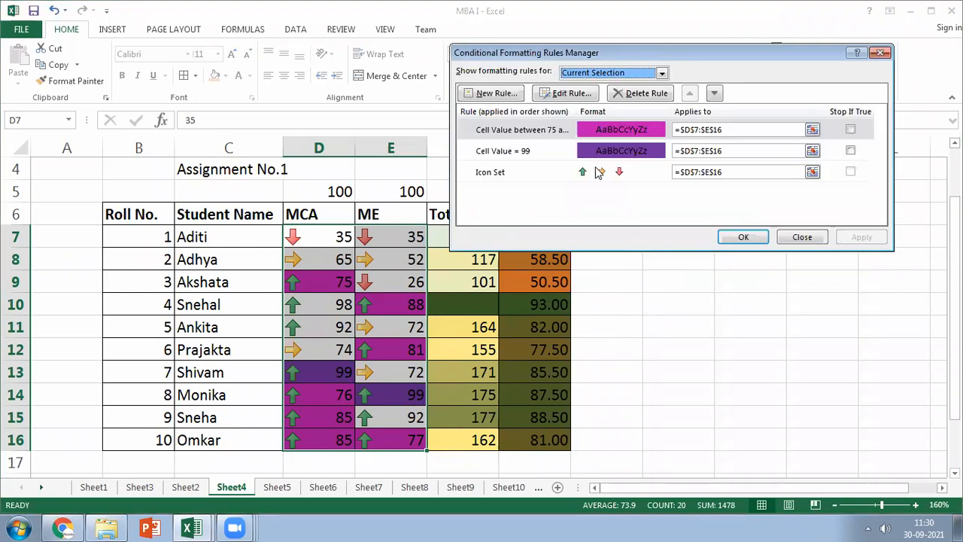
click(470, 131)
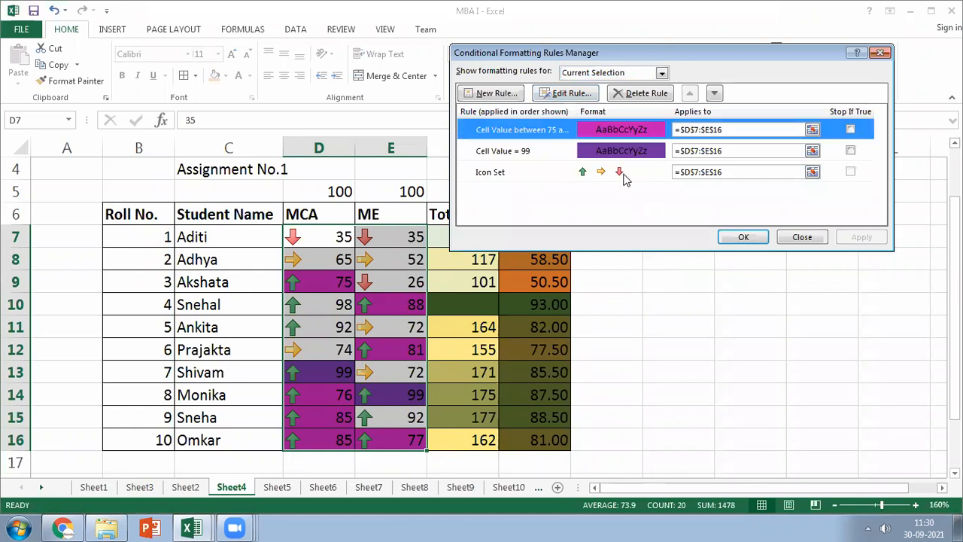
click(643, 92)
click(744, 237)
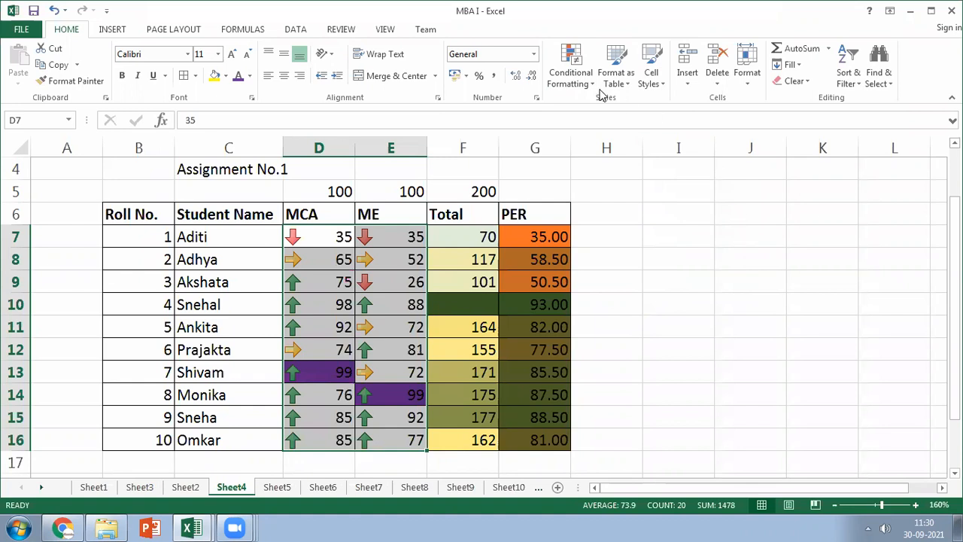
- Enable Stop If True for the Total column's Top 10% rule and apply it
click(483, 301)
click(583, 85)
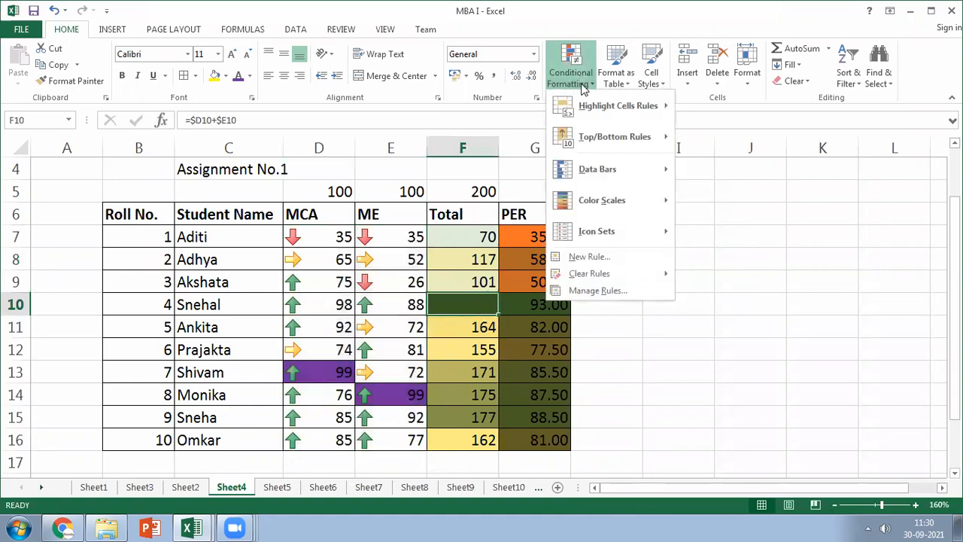
click(591, 291)
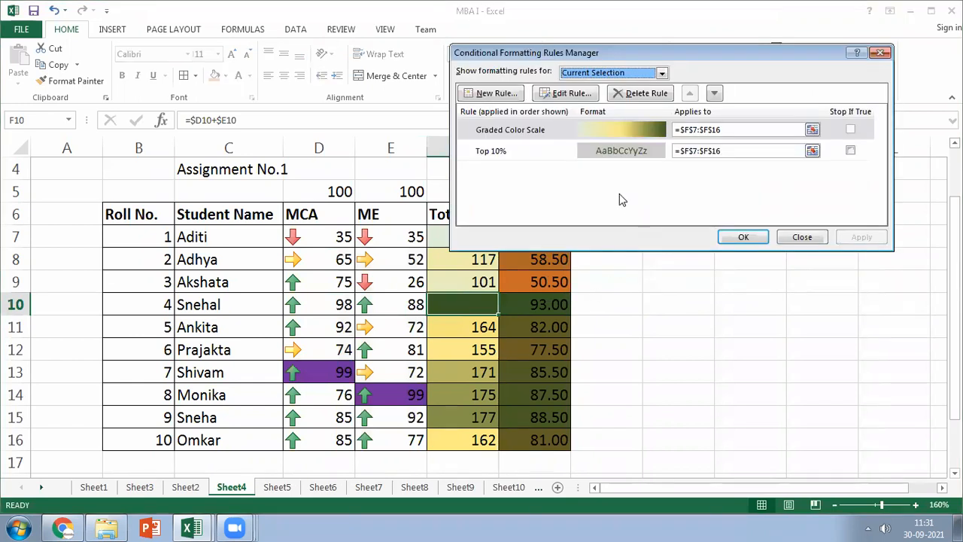
click(856, 127)
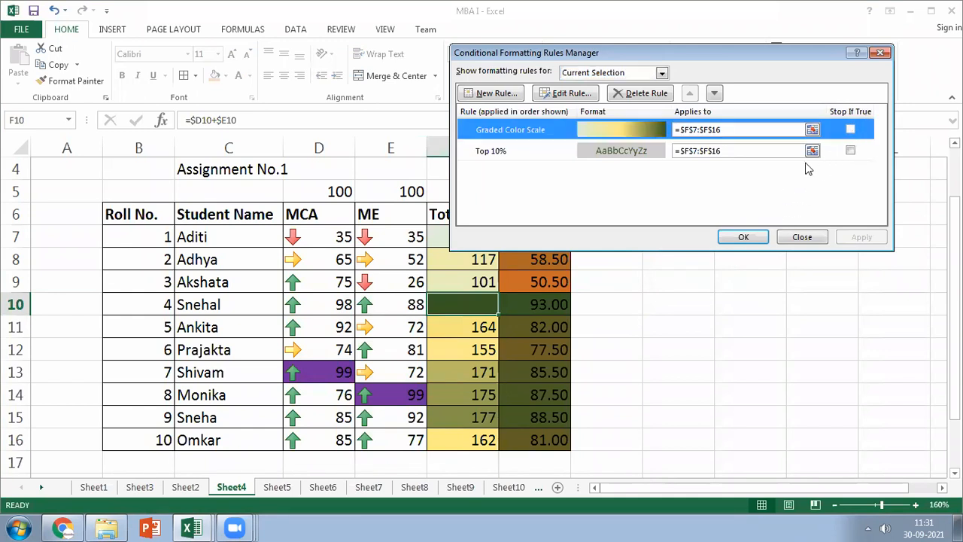
click(850, 151)
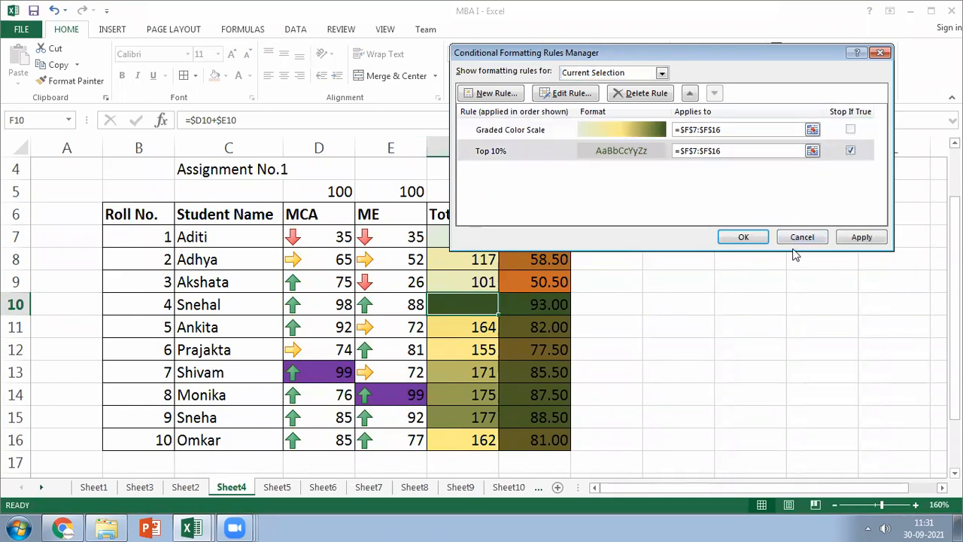
click(743, 237)
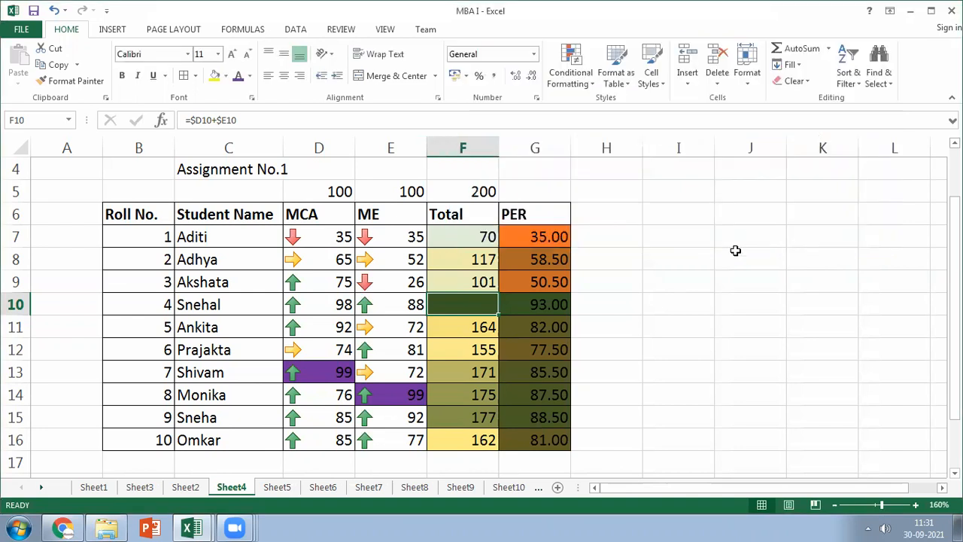
click(692, 284)
click(476, 297)
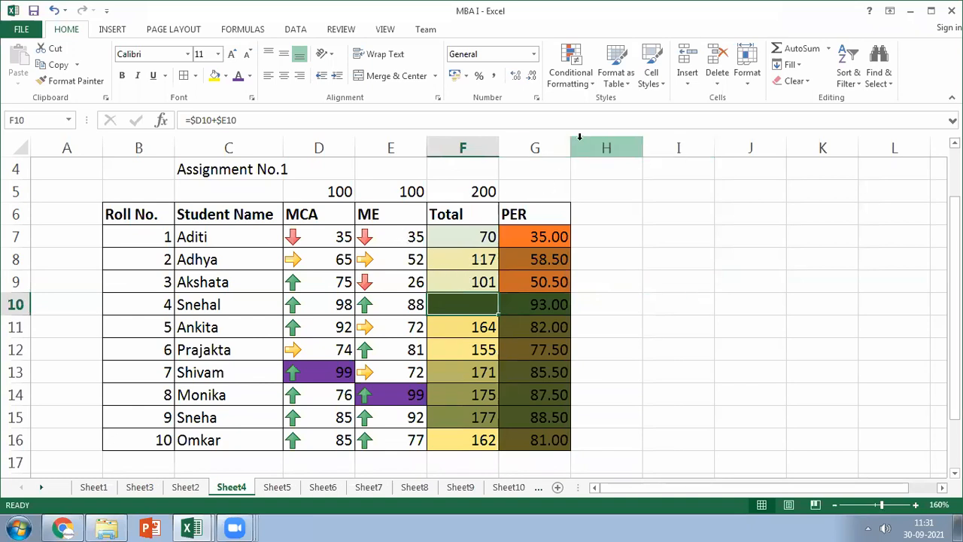
click(503, 285)
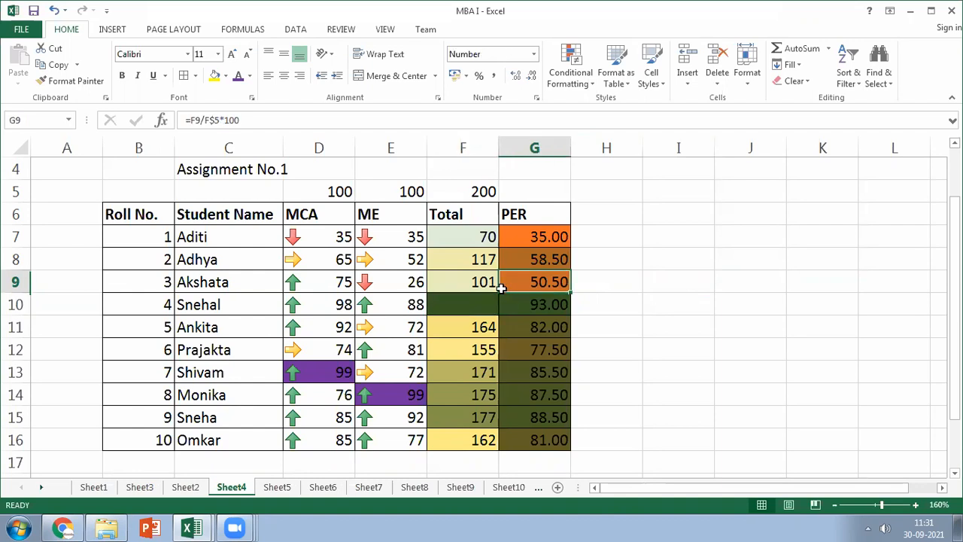
- Review the formula-based and unique or duplicate rule types for cell F10, and leave without creating a rule
click(477, 302)
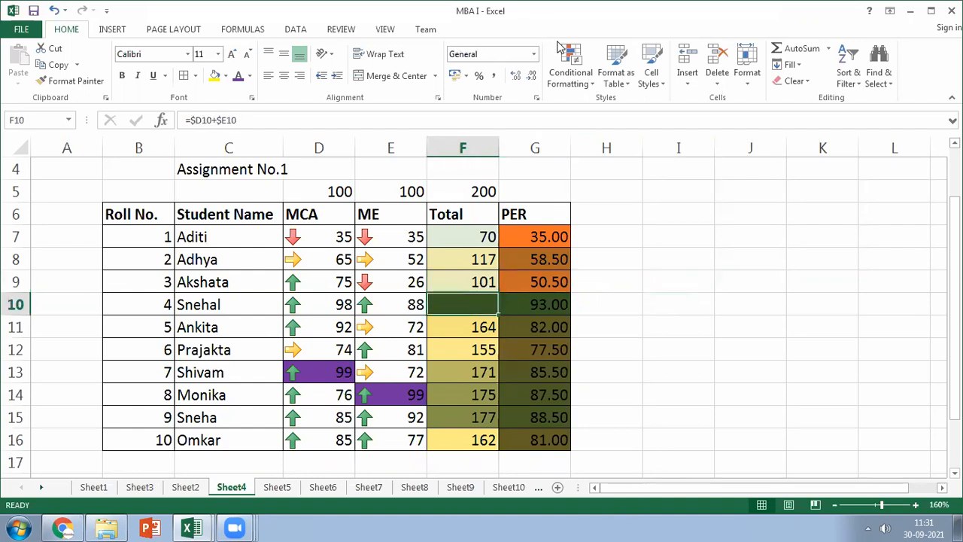
click(580, 83)
mouse_move(602, 200)
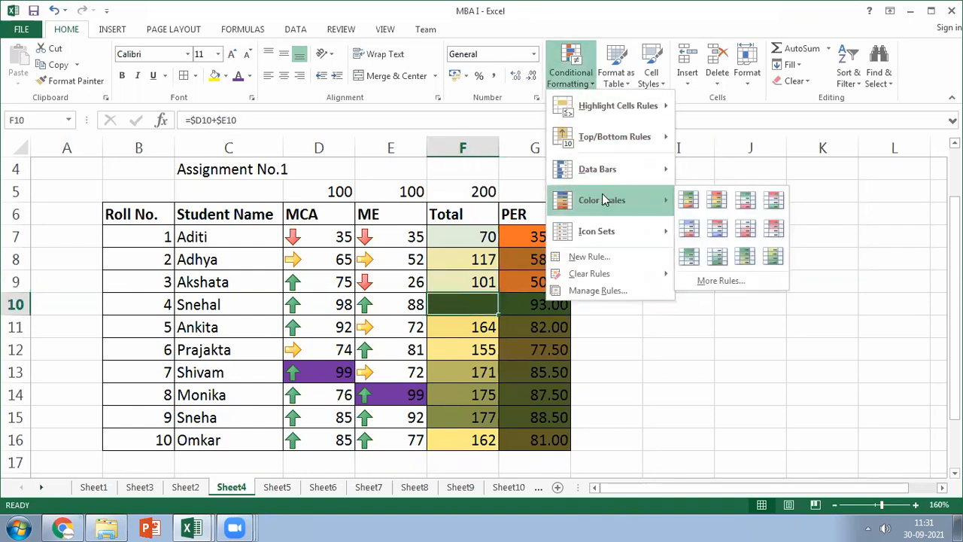
click(589, 257)
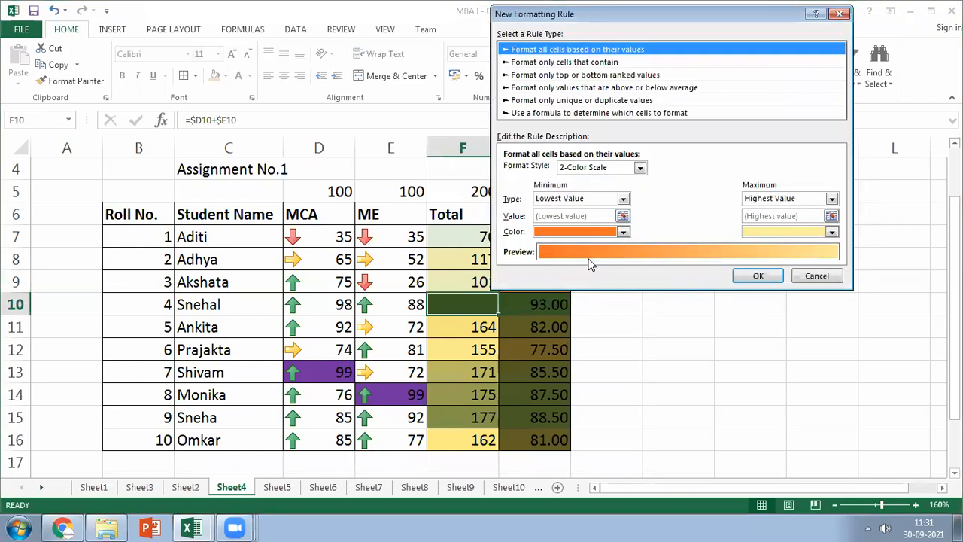
click(548, 113)
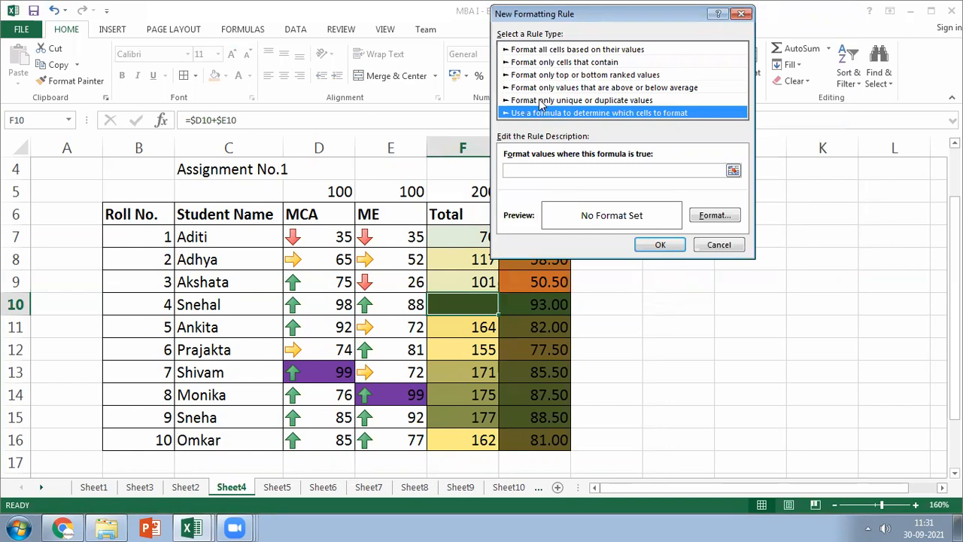
click(539, 102)
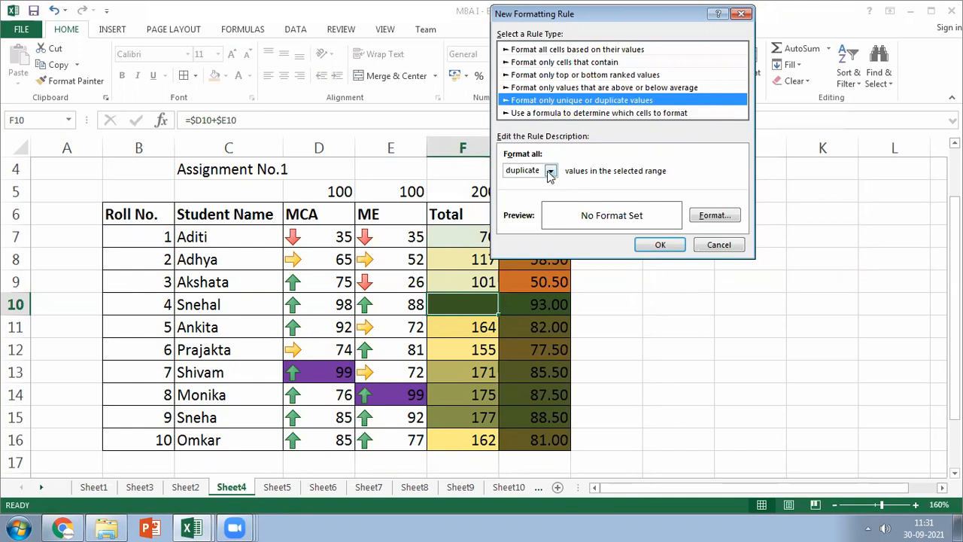
click(723, 245)
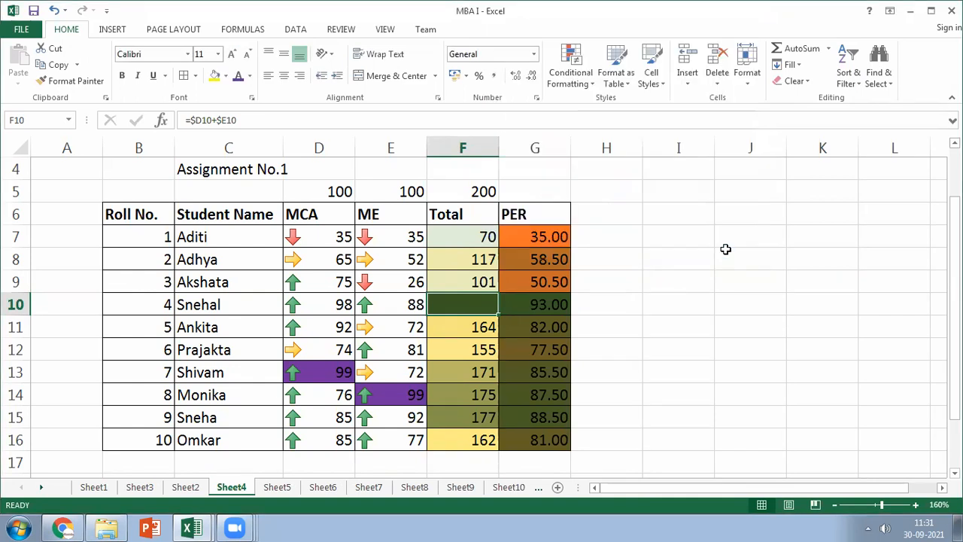
- Copy the first student's name, marks, Total and PER from row 7 into row 17 and enter roll number 11
click(218, 239)
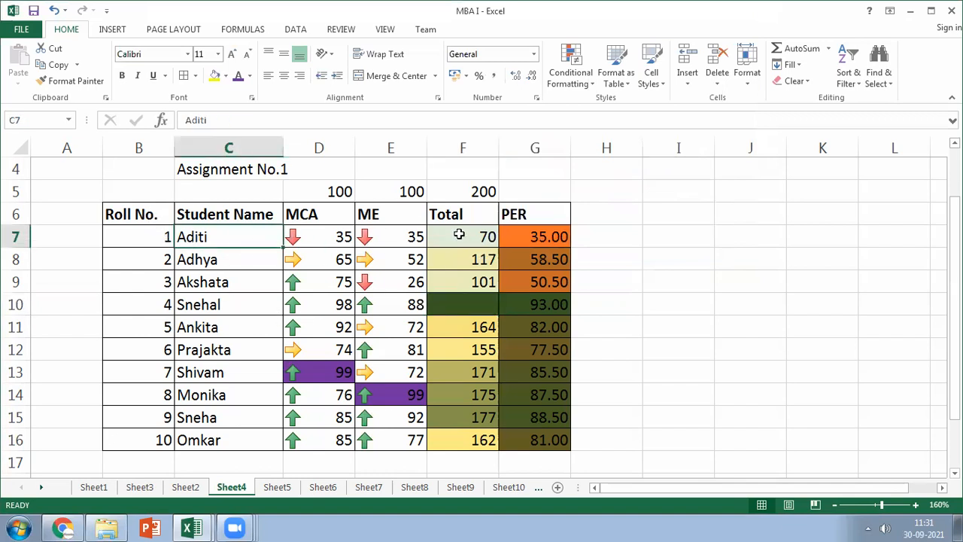
shift+click(522, 243)
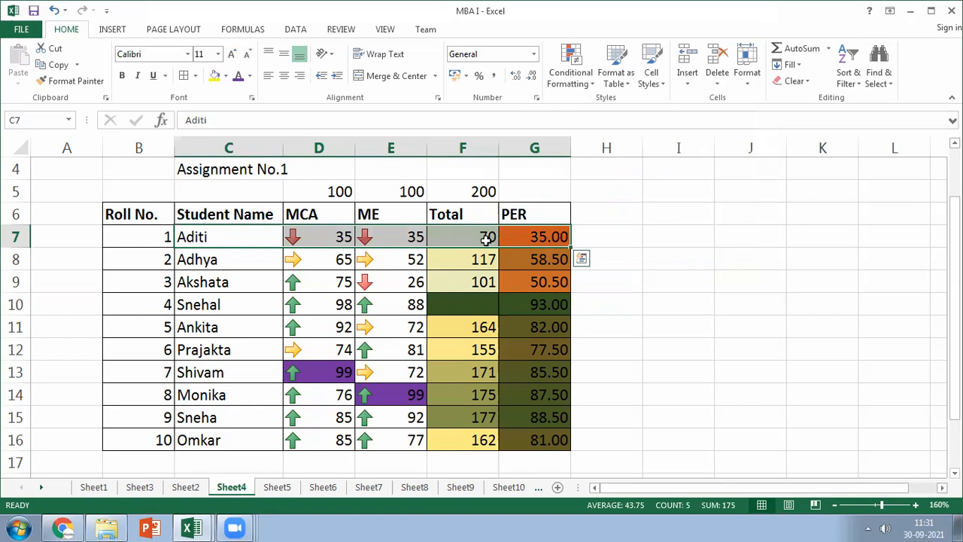
key(ctrl+c)
click(304, 454)
click(235, 453)
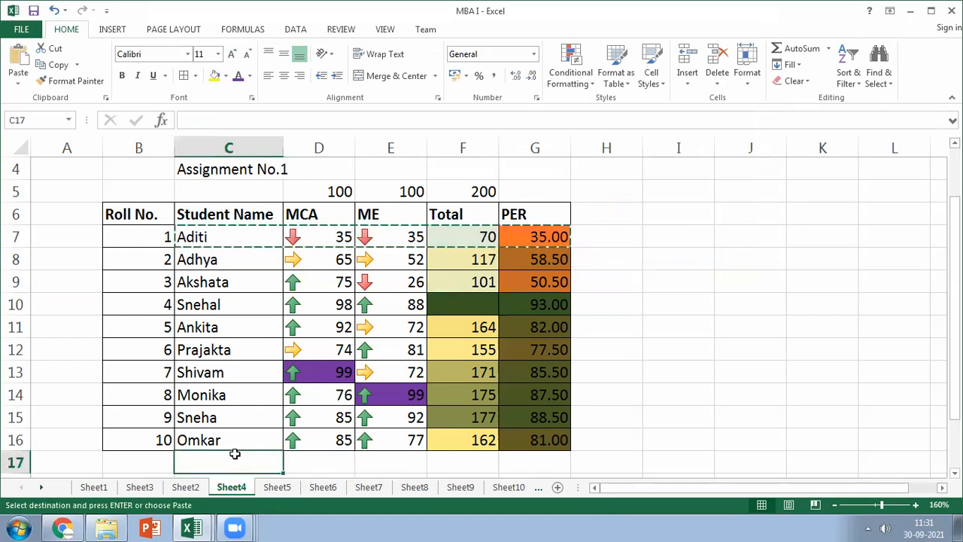
key(ctrl+v)
click(146, 456)
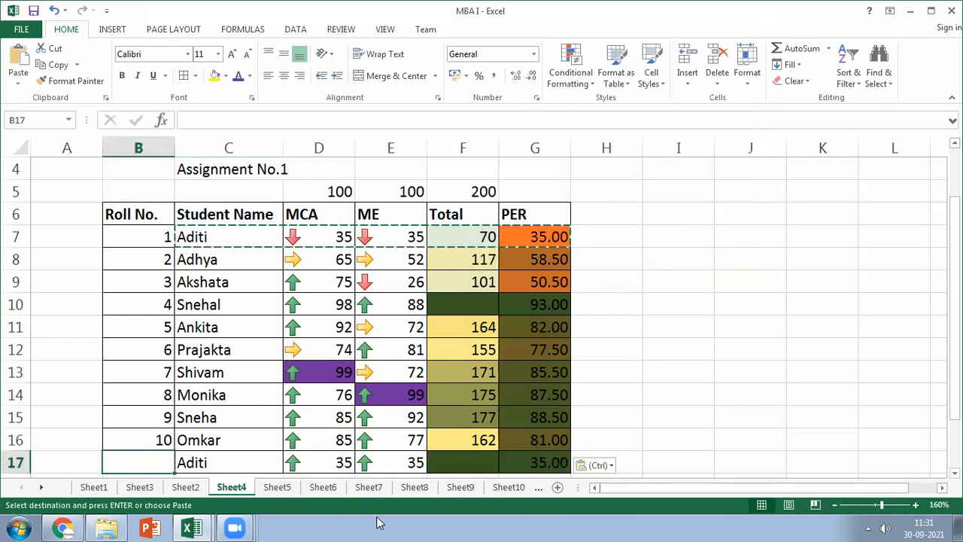
text(11)
key(Return)
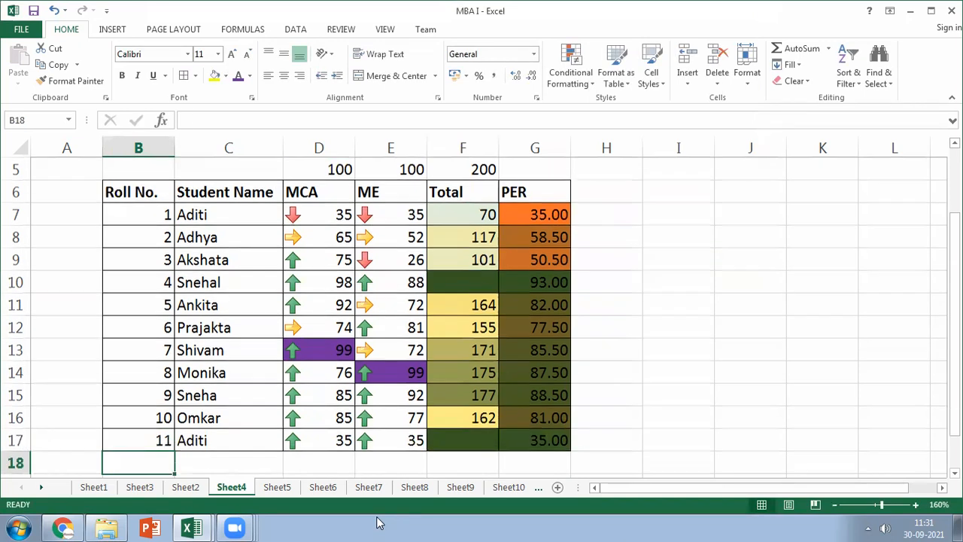
- Inspect the contents and formatting of the copied PER, MCA and ME cells in row 17
click(549, 435)
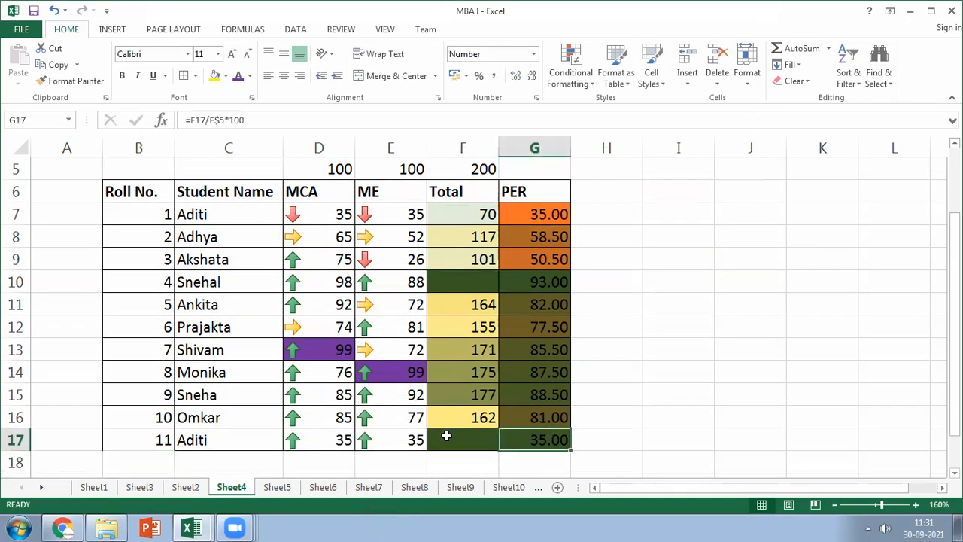
click(339, 439)
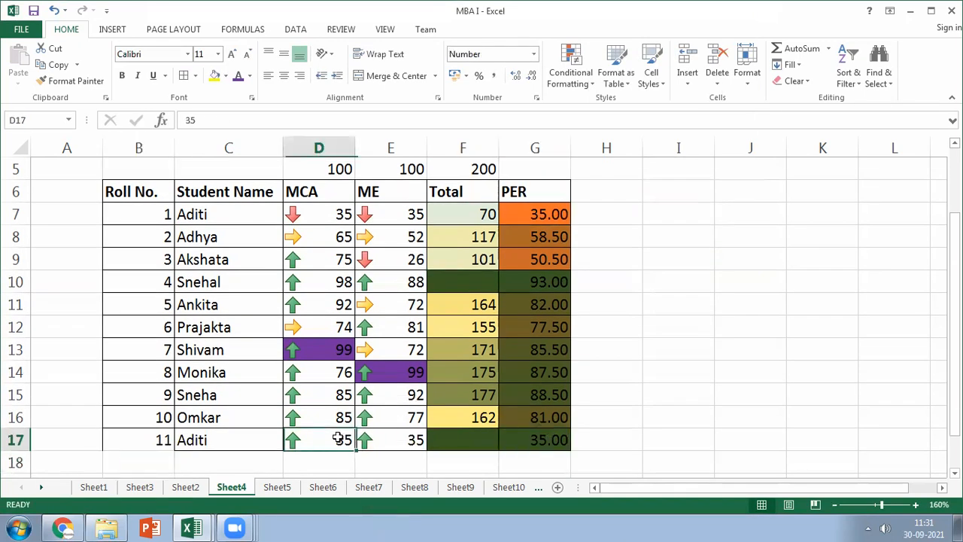
click(396, 434)
click(170, 439)
drag(442, 445, 530, 441)
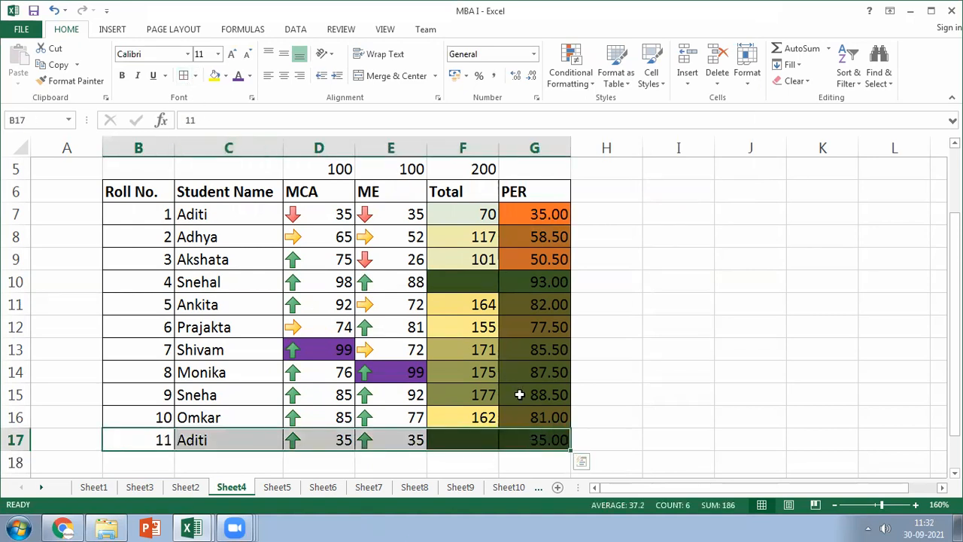
click(525, 441)
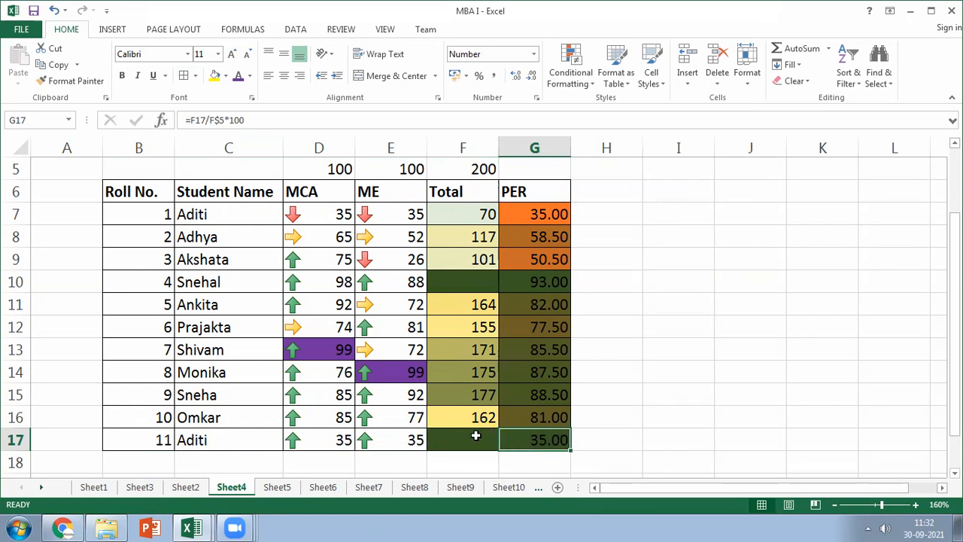
- Fill the Total and PER formulas with their formatting from row 16 down into row 17
click(475, 435)
drag(482, 431, 499, 451)
click(468, 416)
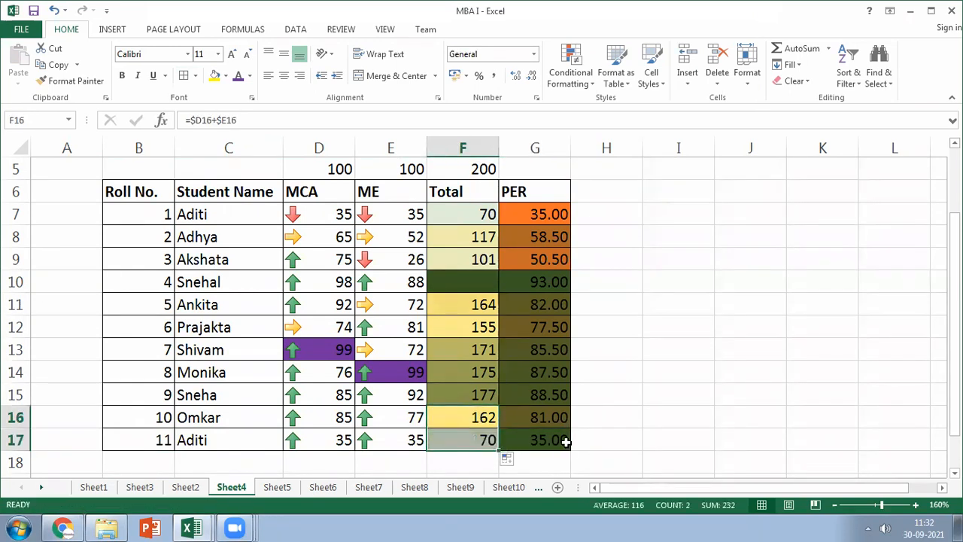
click(562, 441)
click(543, 416)
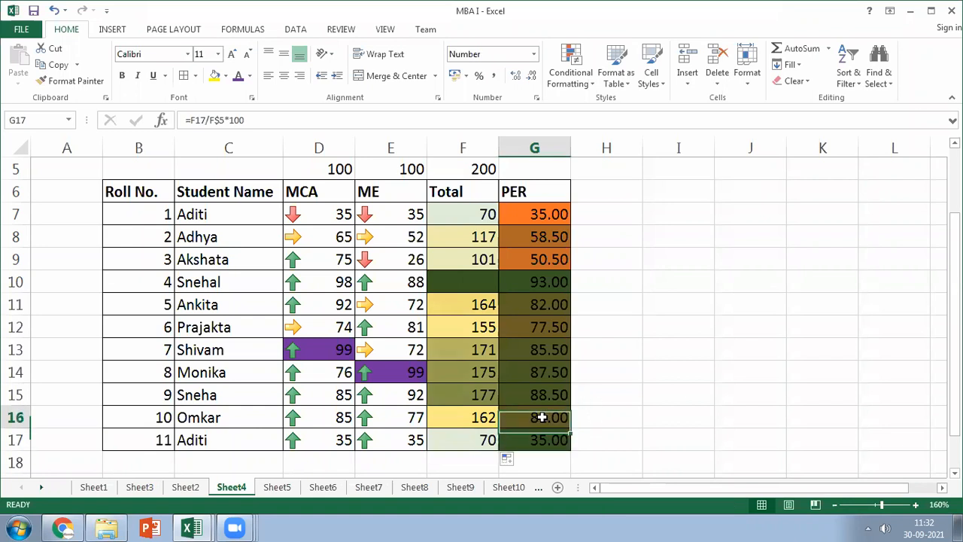
drag(569, 428, 571, 450)
click(392, 418)
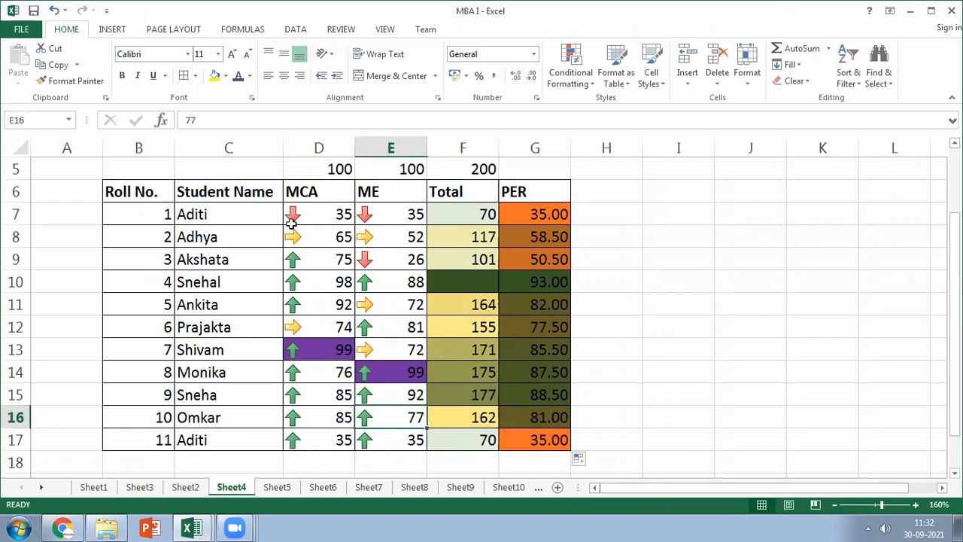
- Extend the Cell Value = 99 and Icon Set rules of cell D17 to the range $D$17:$E$18
click(314, 444)
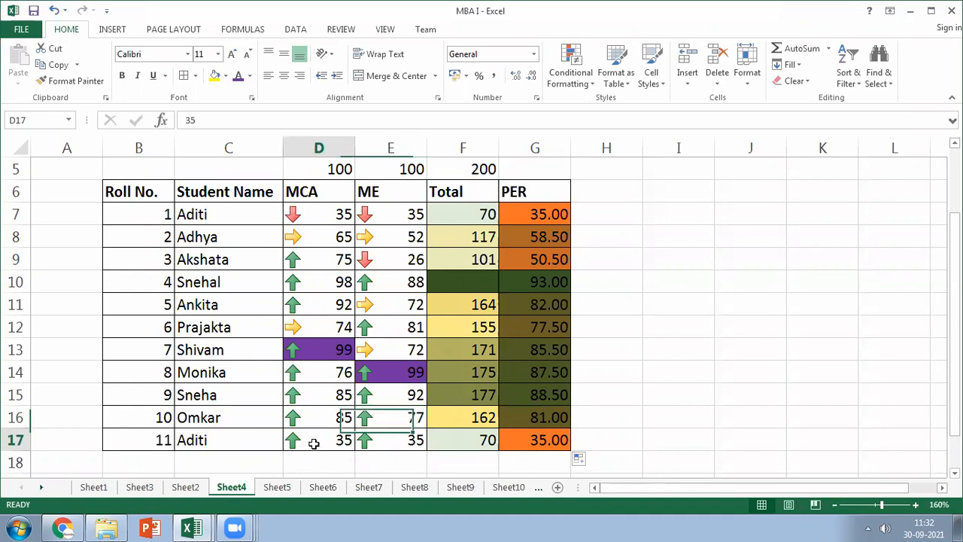
click(586, 84)
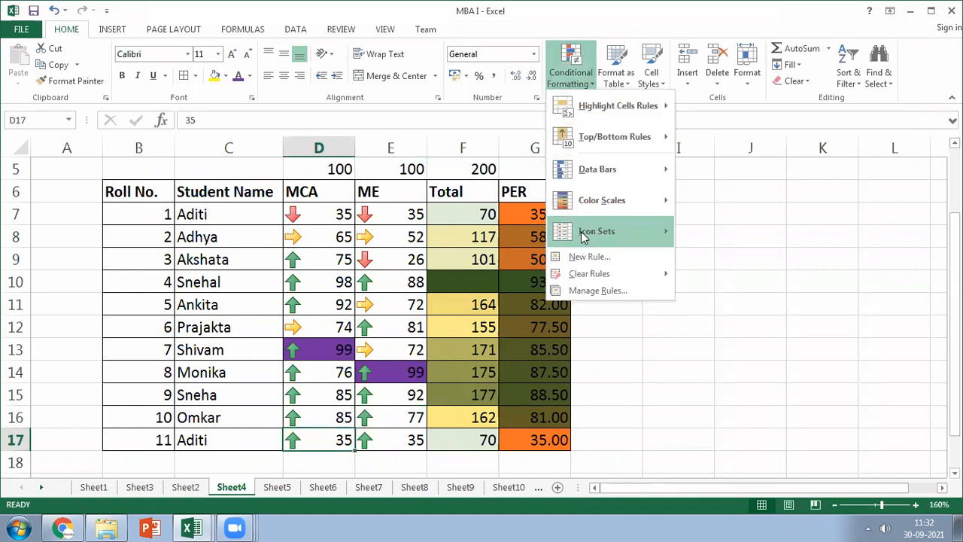
click(587, 290)
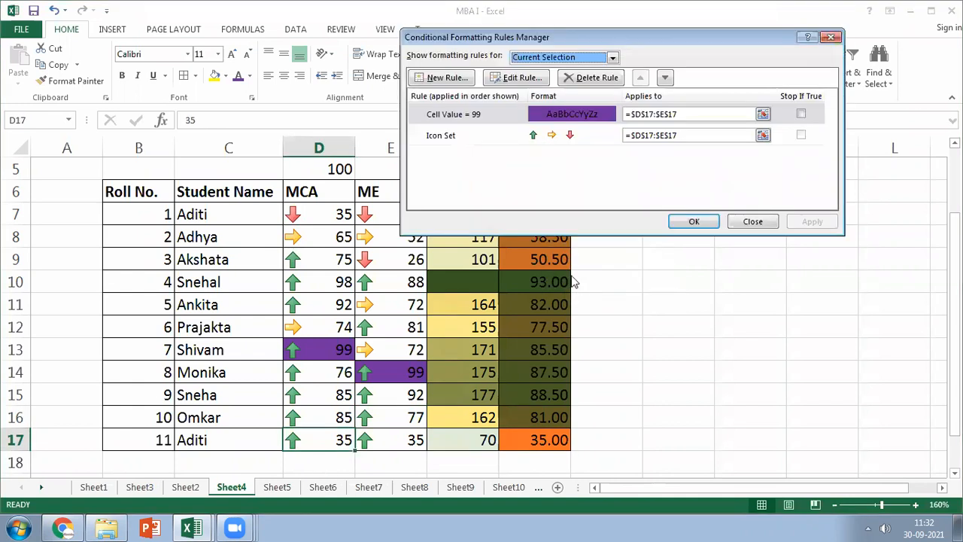
click(691, 112)
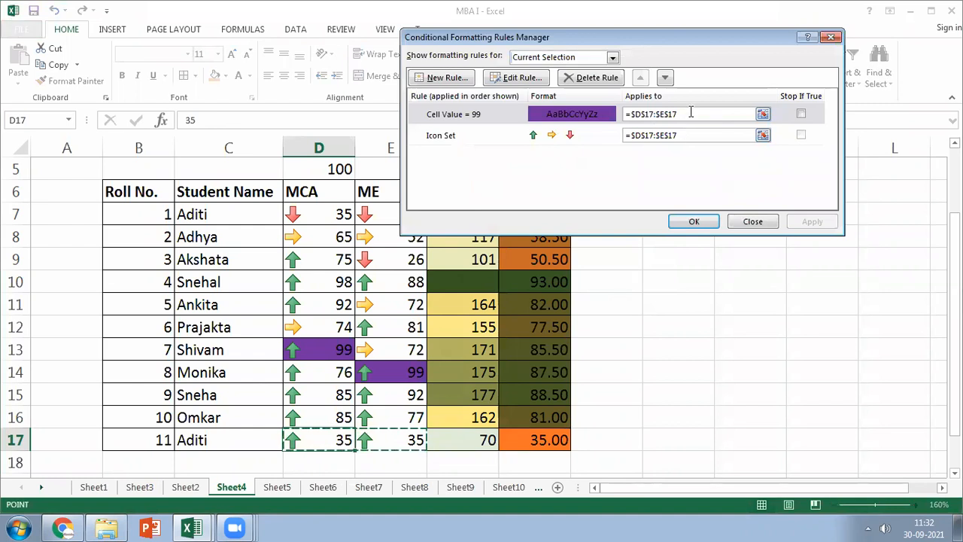
key(BackSpace)
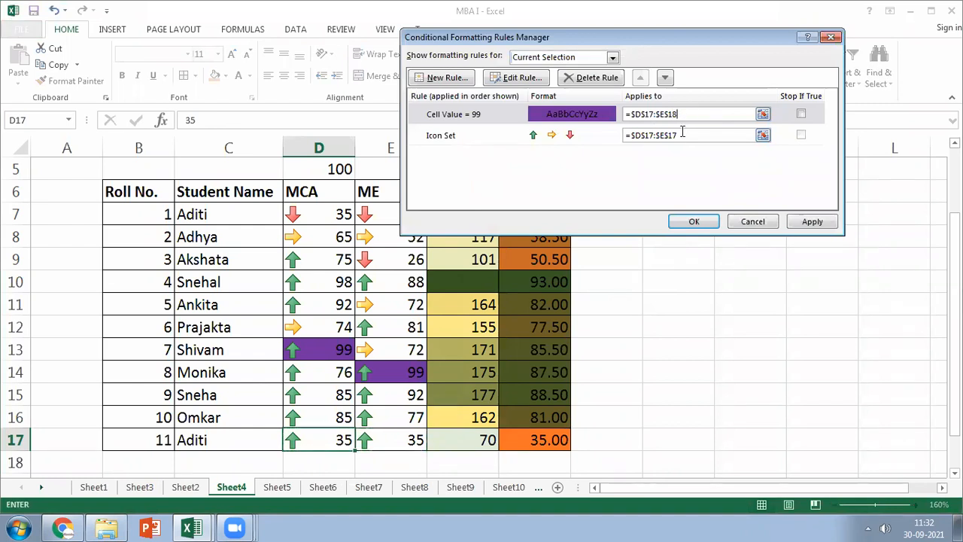
click(681, 134)
key(BackSpace)
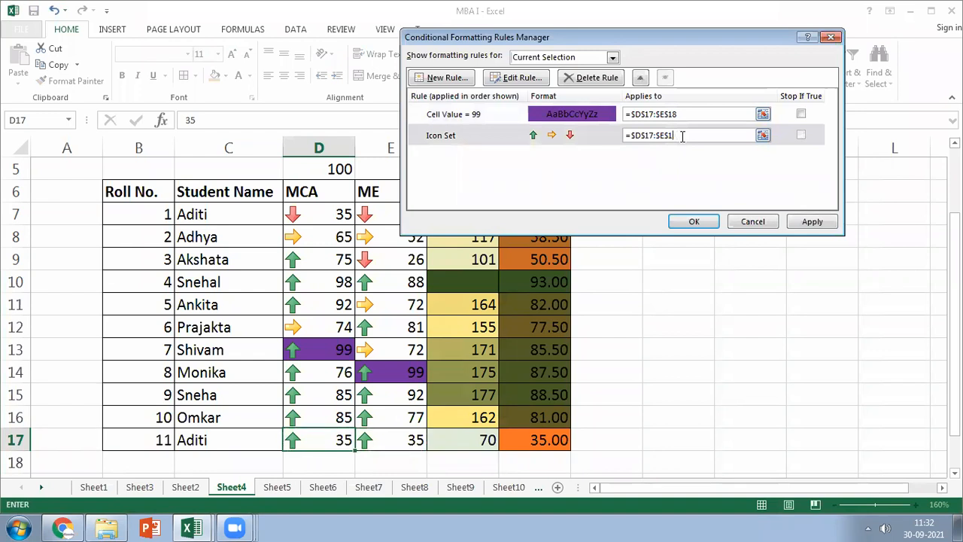
click(679, 222)
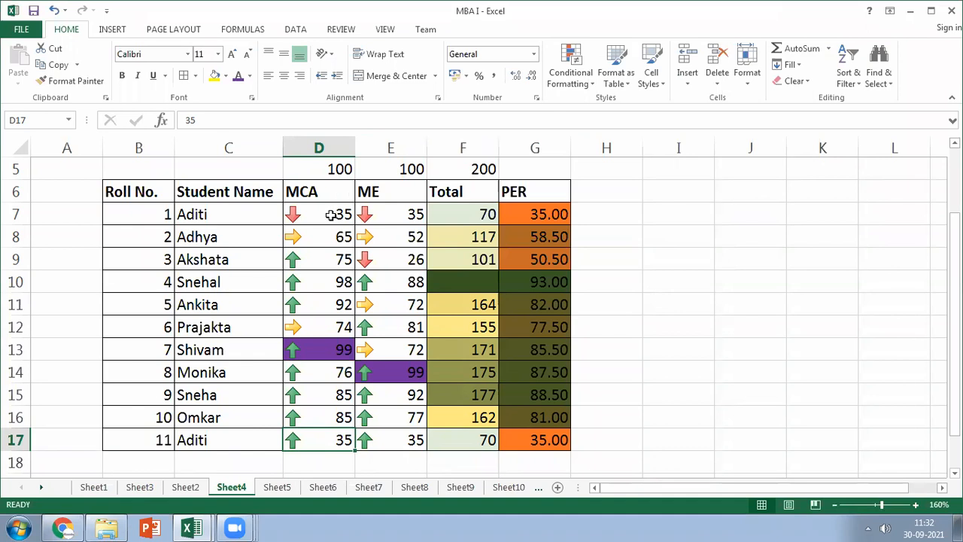
- Review the conditional formatting rules and available worksheet scopes for cell D17, and close the manager without changes
click(571, 72)
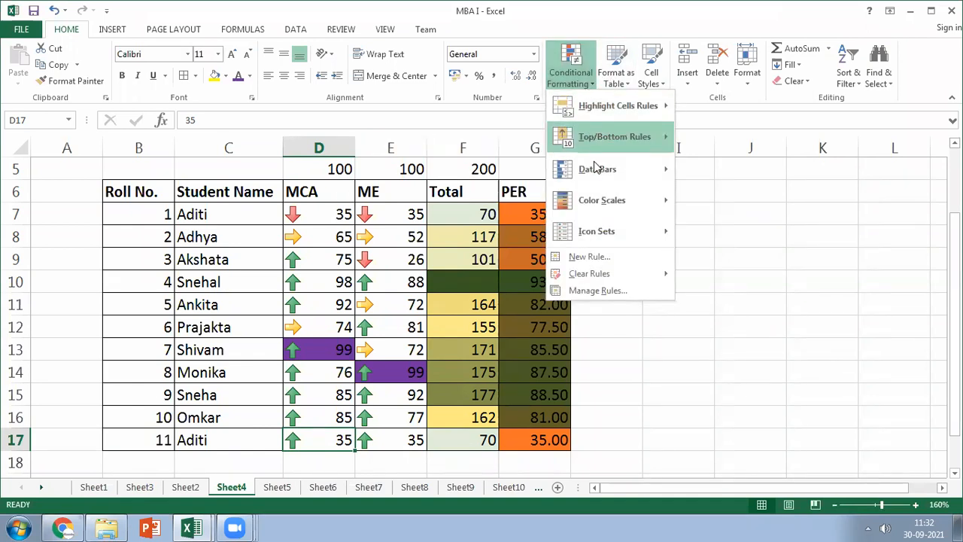
click(586, 292)
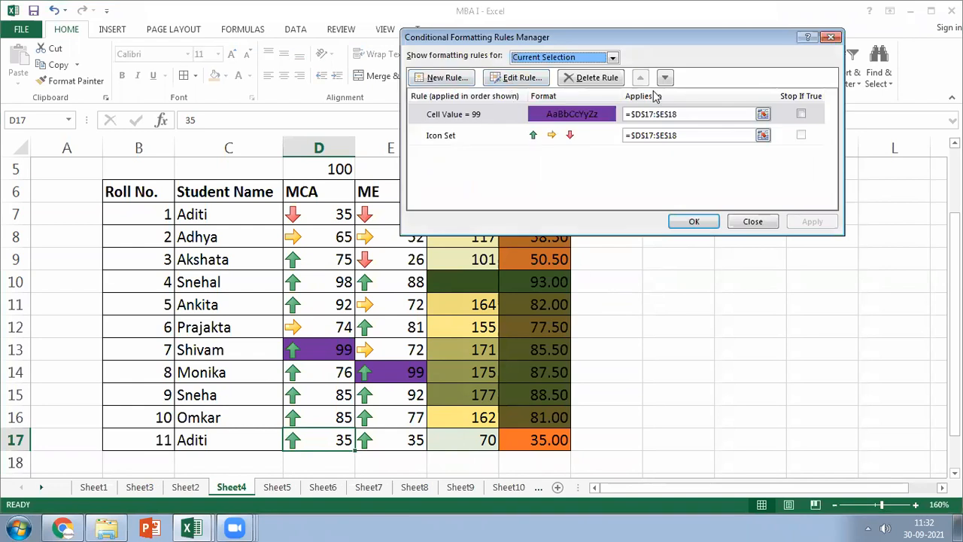
click(612, 58)
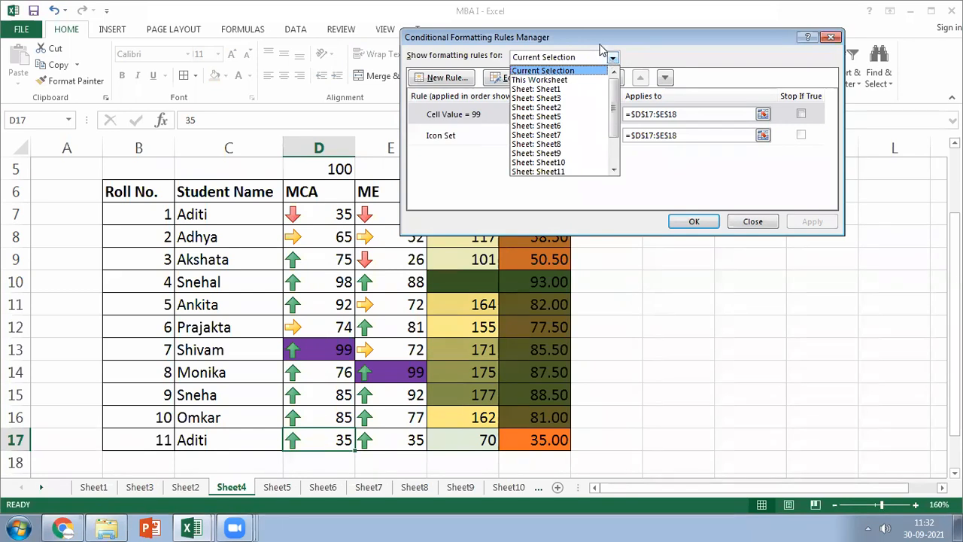
click(743, 223)
click(745, 223)
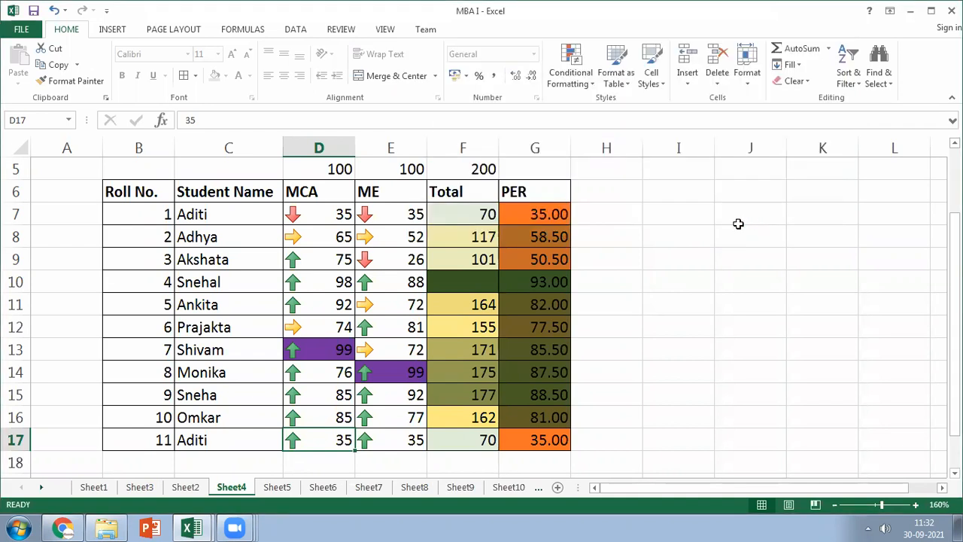
- Extend the main Cell Value = 99 and Icon Set rules for the MCA and ME marks to $D$7:$E$18 and apply them
click(333, 211)
shift+click(409, 437)
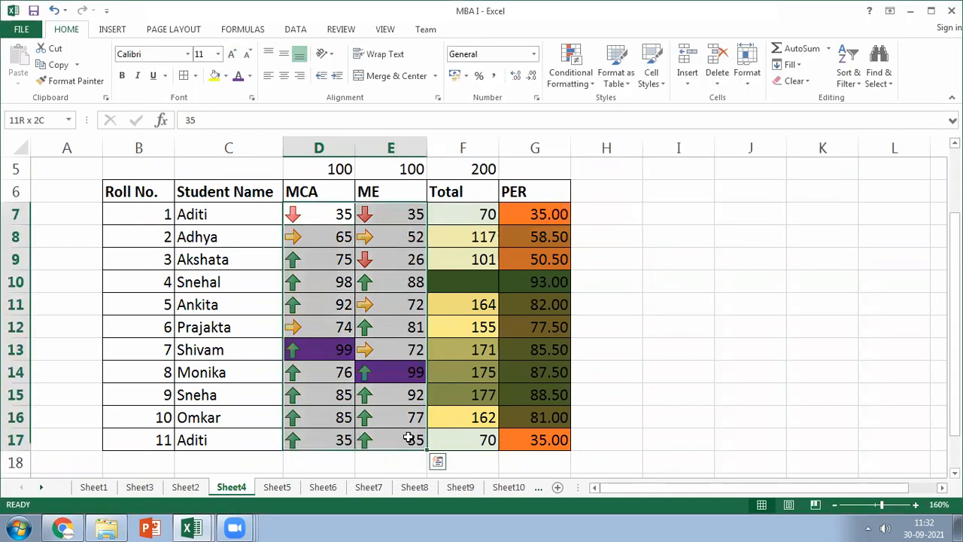
click(571, 75)
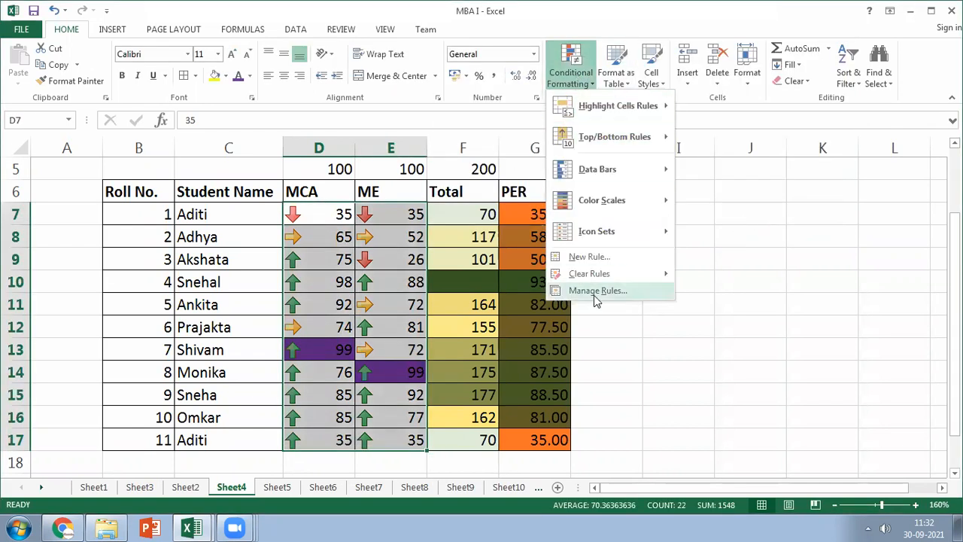
click(595, 291)
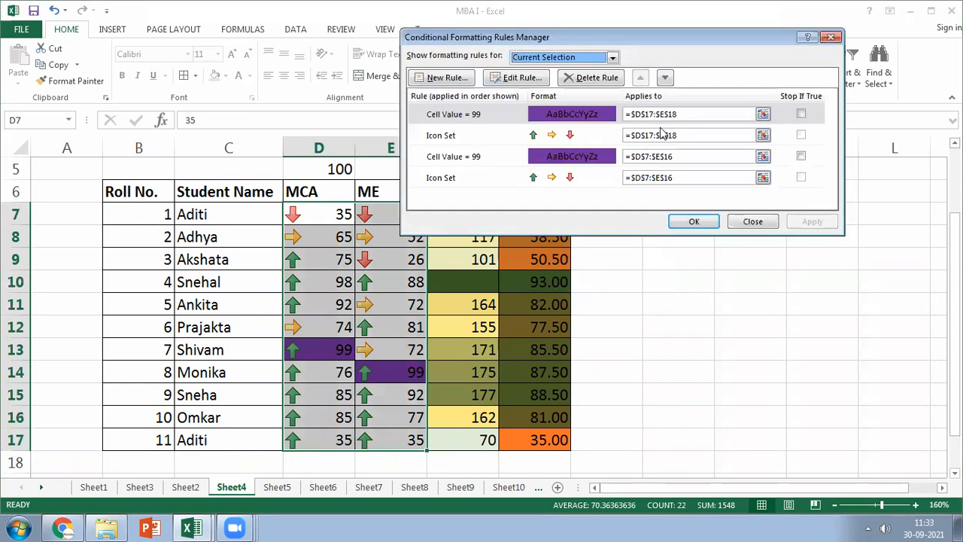
click(682, 157)
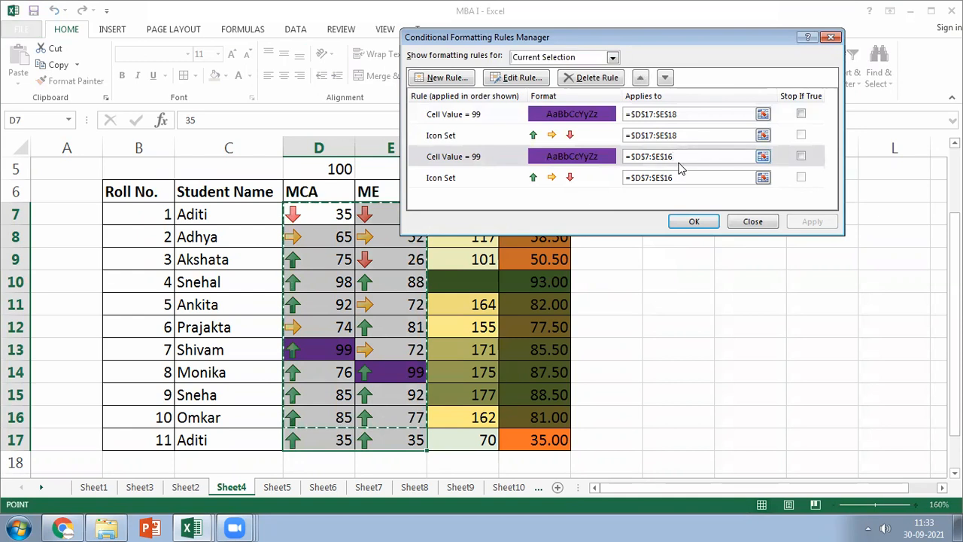
key(BackSpace)
key(Down)
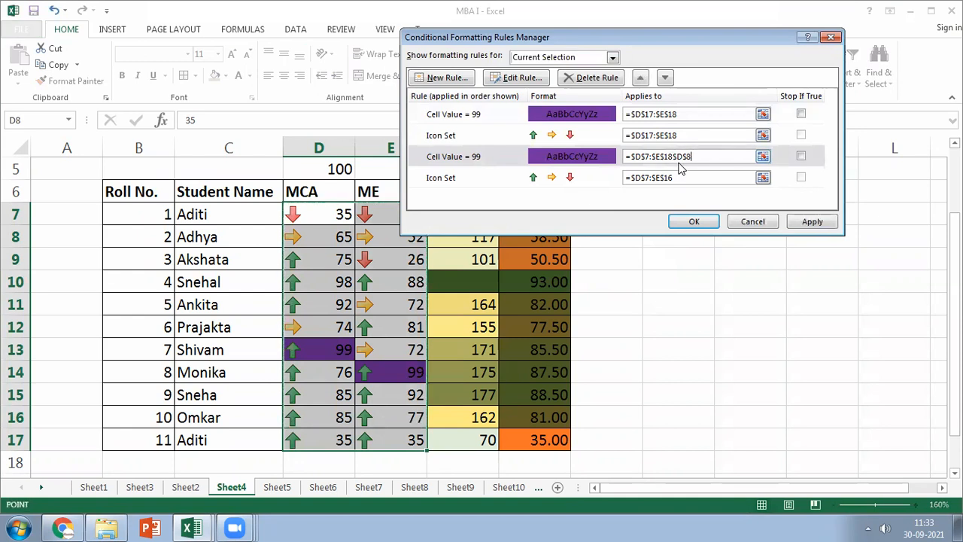
key(BackSpace)
click(675, 180)
key(BackSpace)
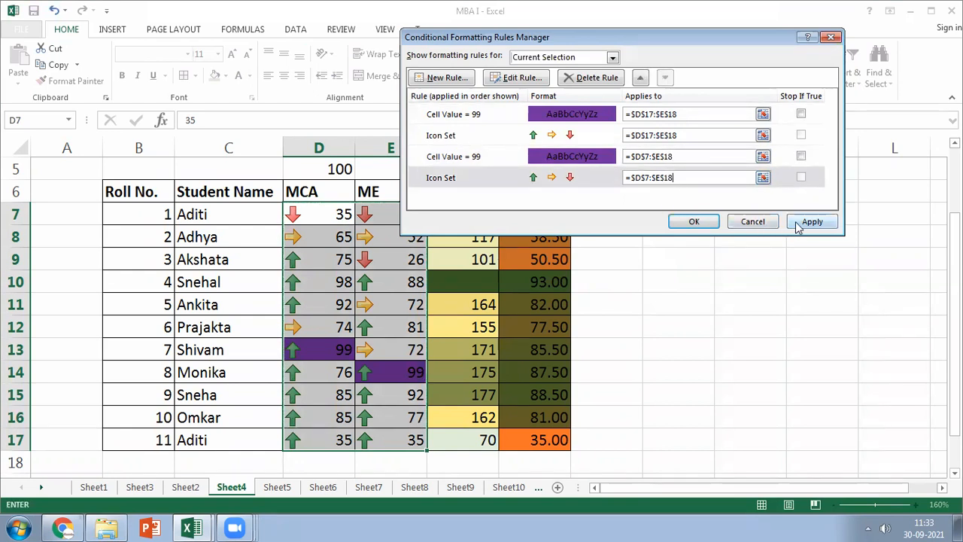
click(801, 224)
click(691, 223)
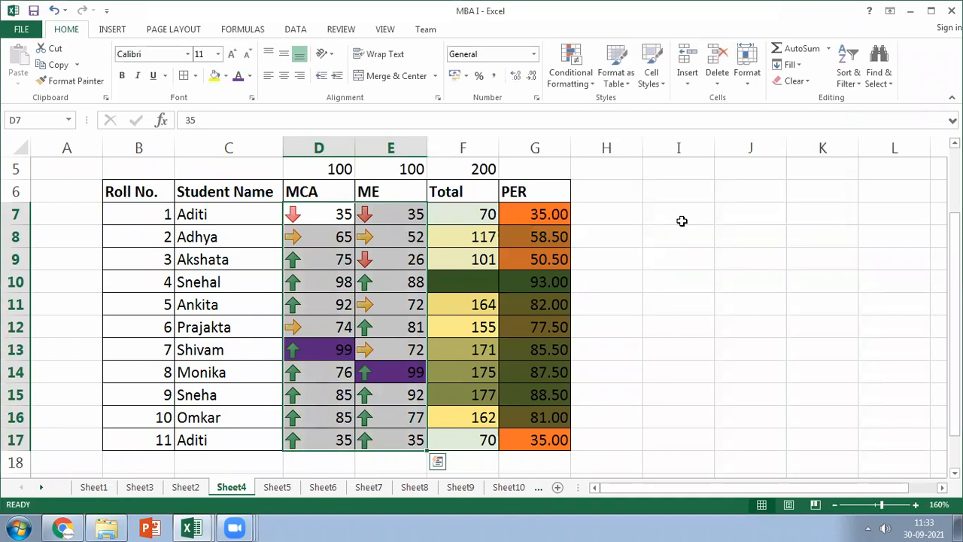
- Apply the Quick Analysis color scale to the MCA and ME marks in D7:E17
click(437, 461)
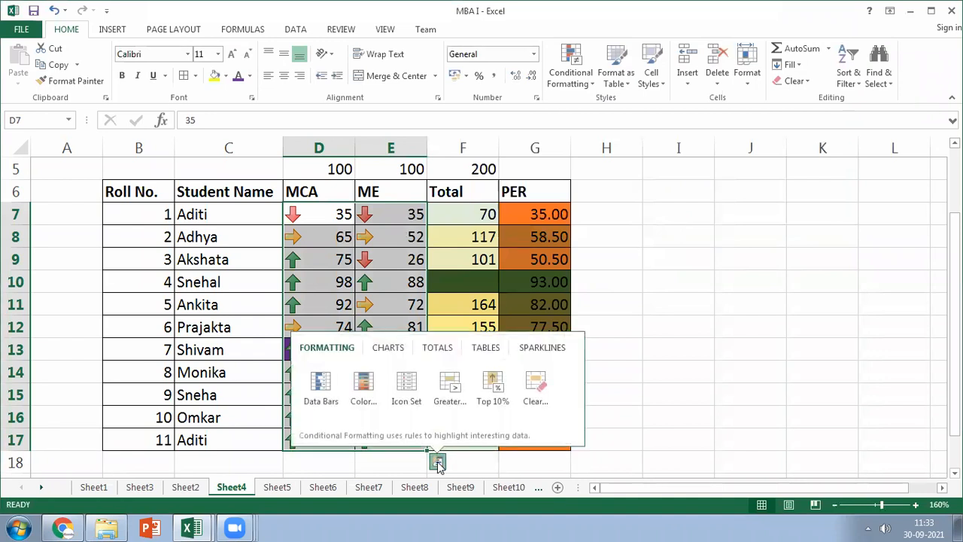
click(374, 385)
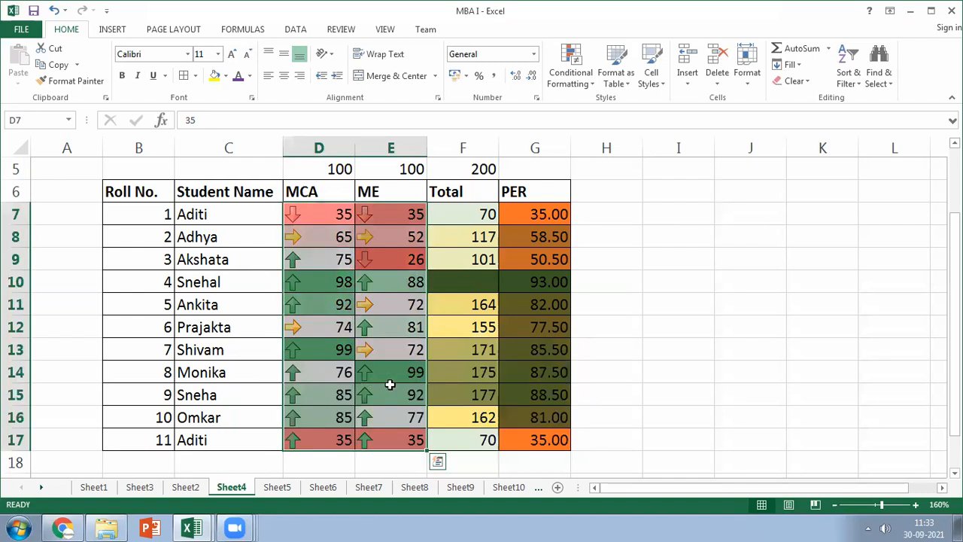
click(691, 396)
- Open the Conditional Formatting Rules Manager for the MCA and ME marks in D7:E17
click(366, 442)
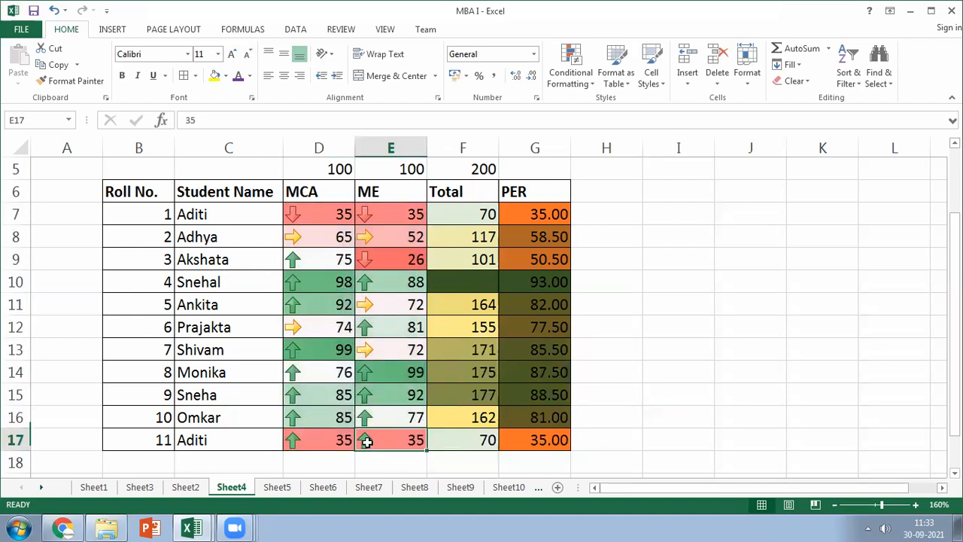
shift+click(301, 216)
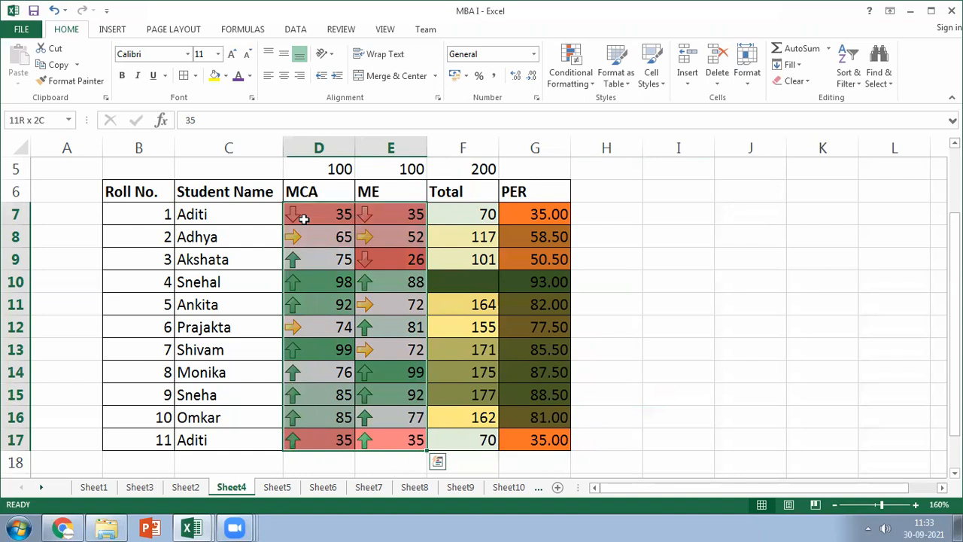
click(570, 73)
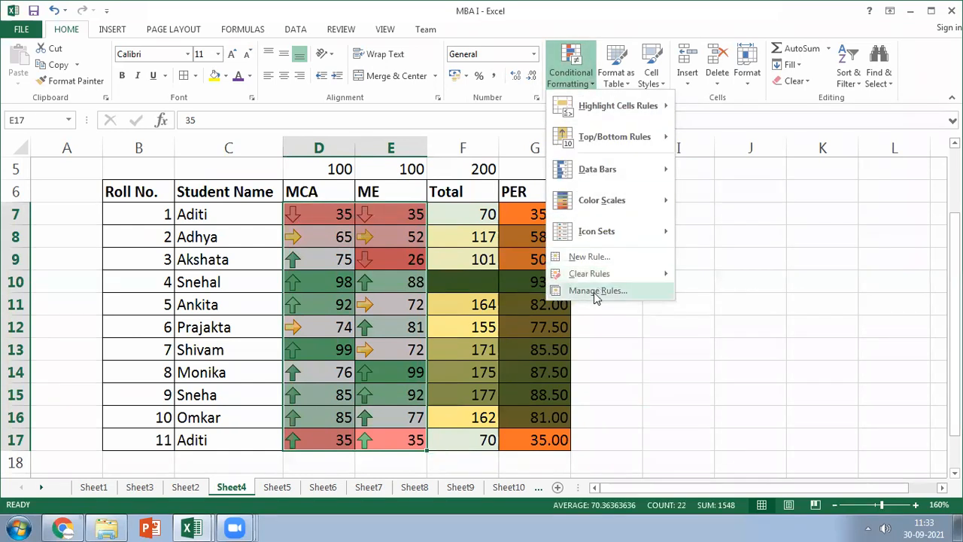
click(594, 292)
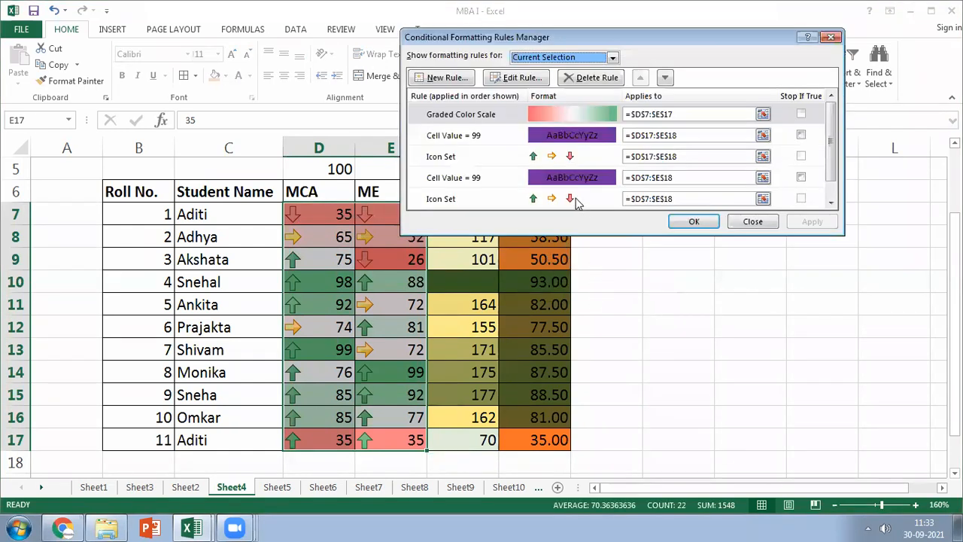
click(681, 157)
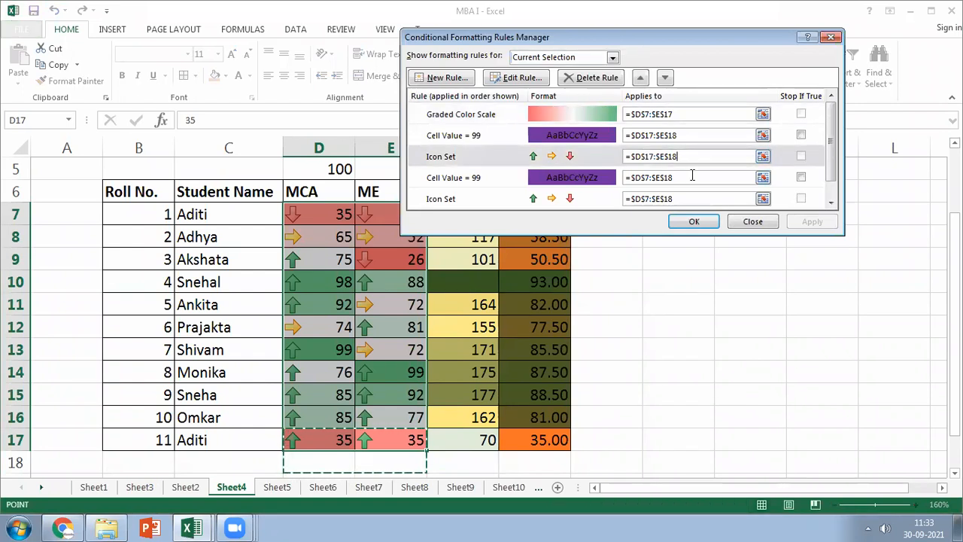
click(651, 158)
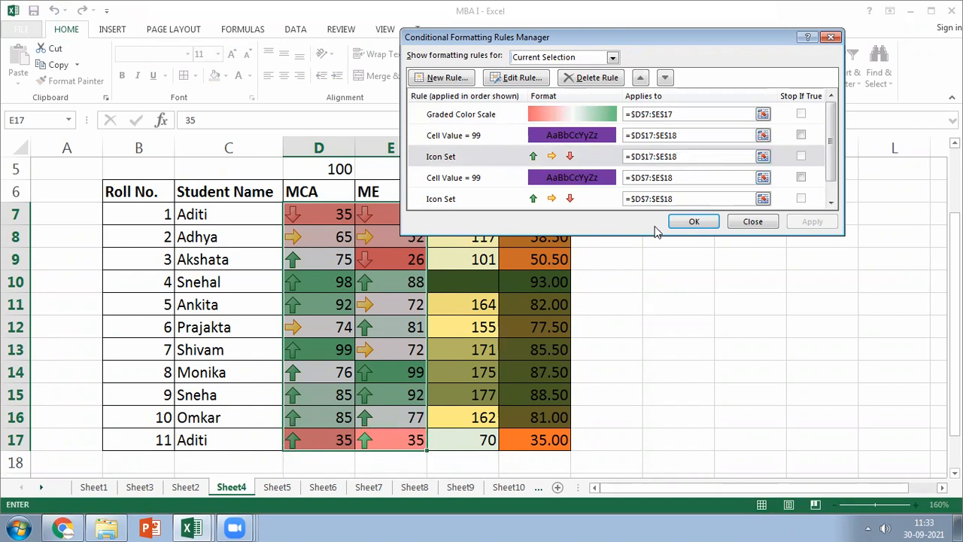
key(BackSpace)
text(8)
key(Down)
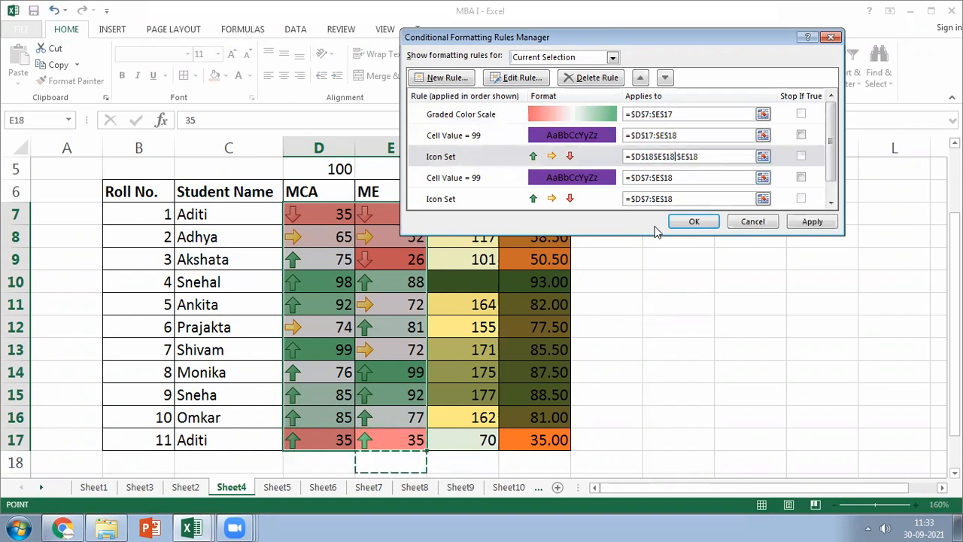
key(BackSpace)
key(BackSpace)
key(BackSpace)
key(BackSpace)
key(BackSpace)
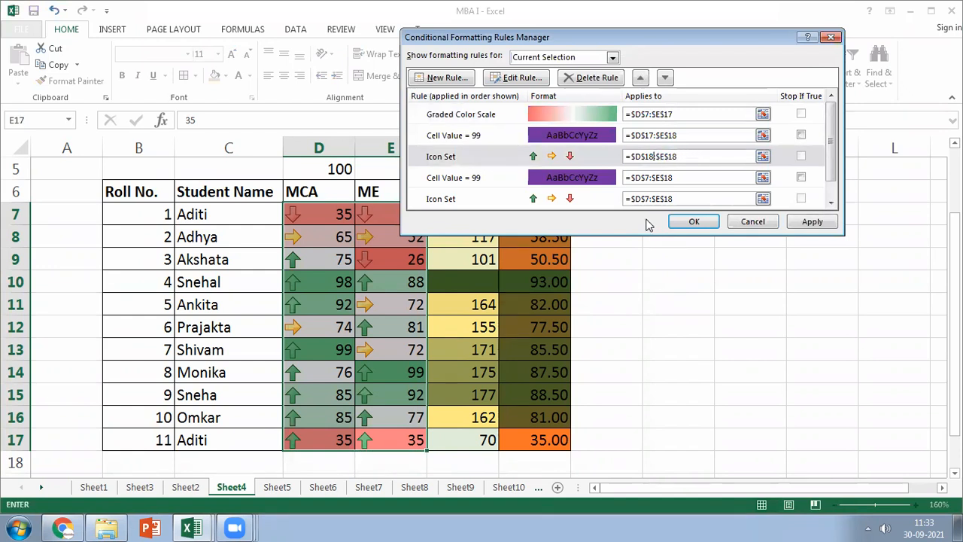
click(640, 202)
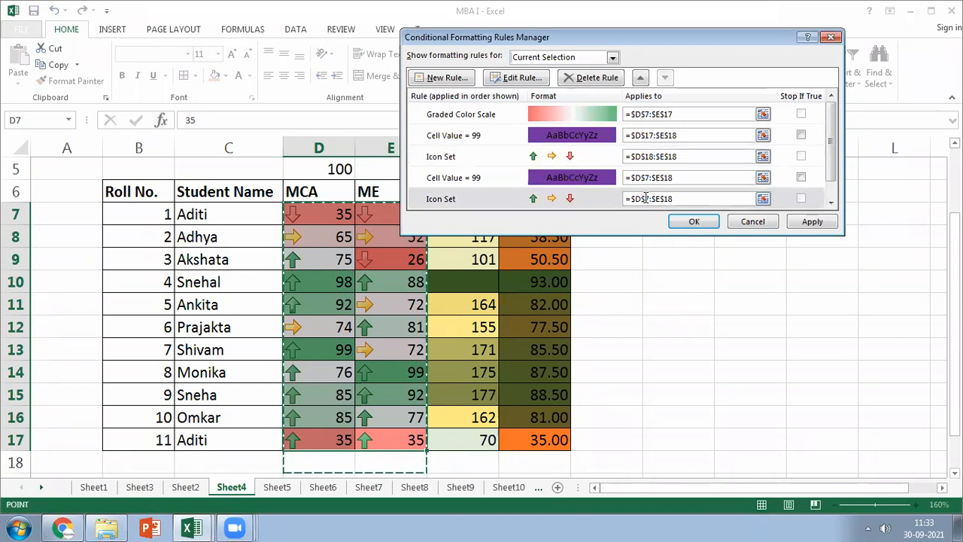
- Set the upper Icon Set rule, the one covering row 17, to apply to $D$7:$E$18, apply it and close the manager
click(644, 156)
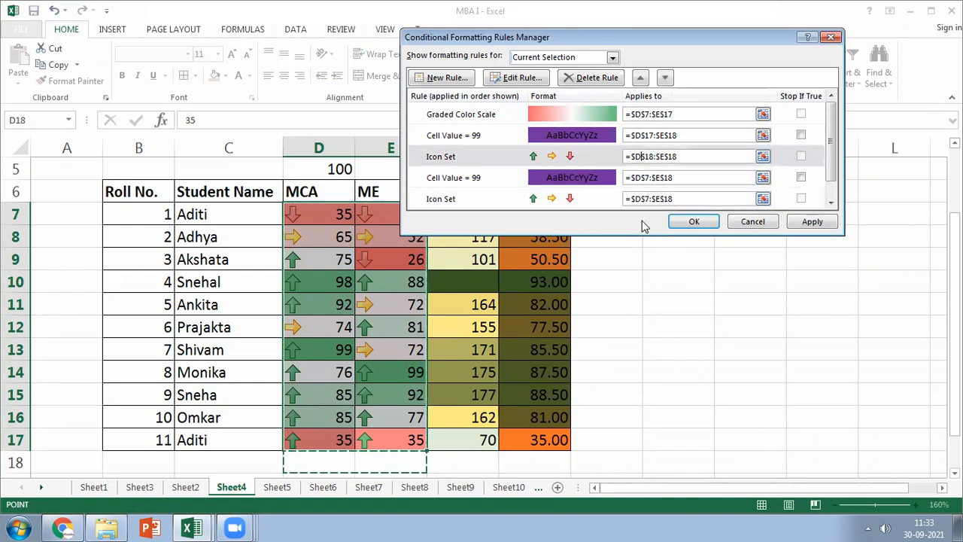
key(Delete)
key(Delete)
key(Delete)
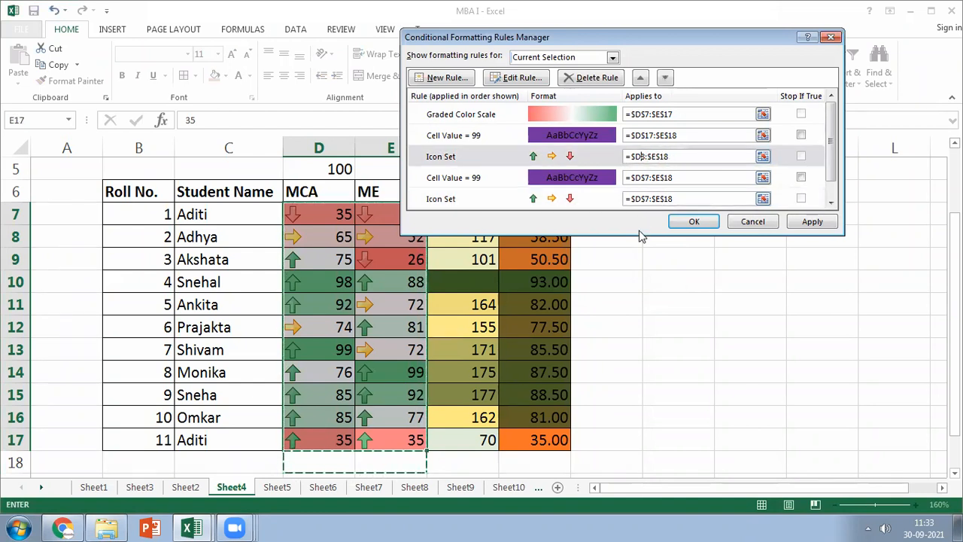
text(7)
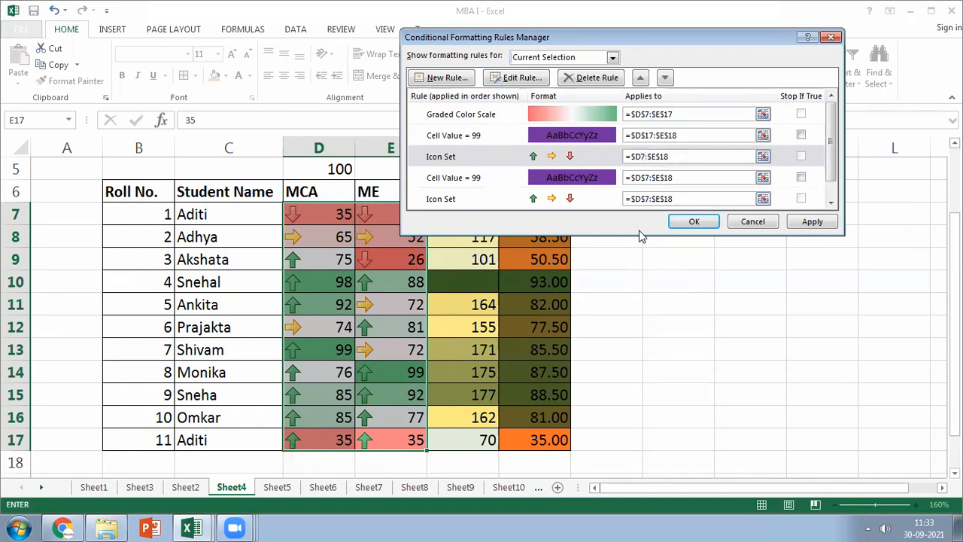
click(472, 161)
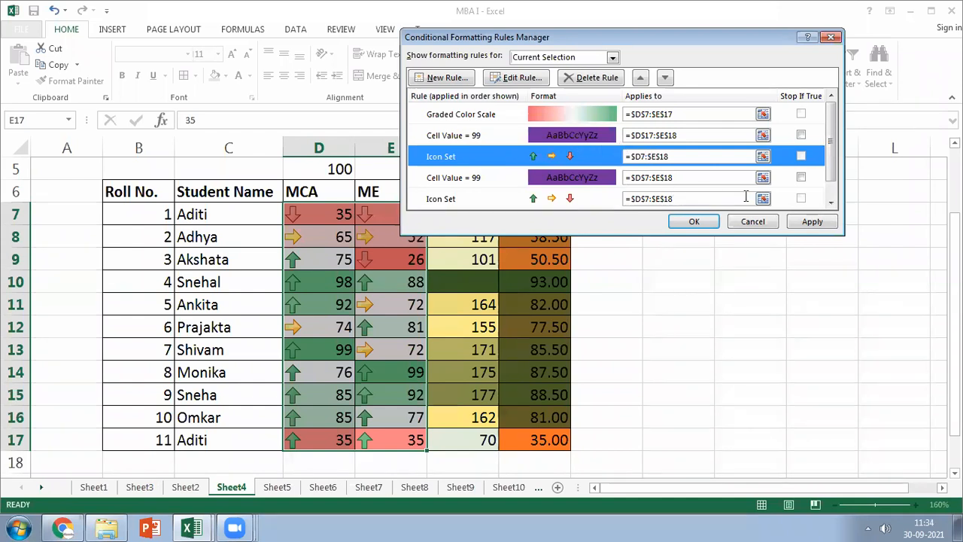
click(799, 224)
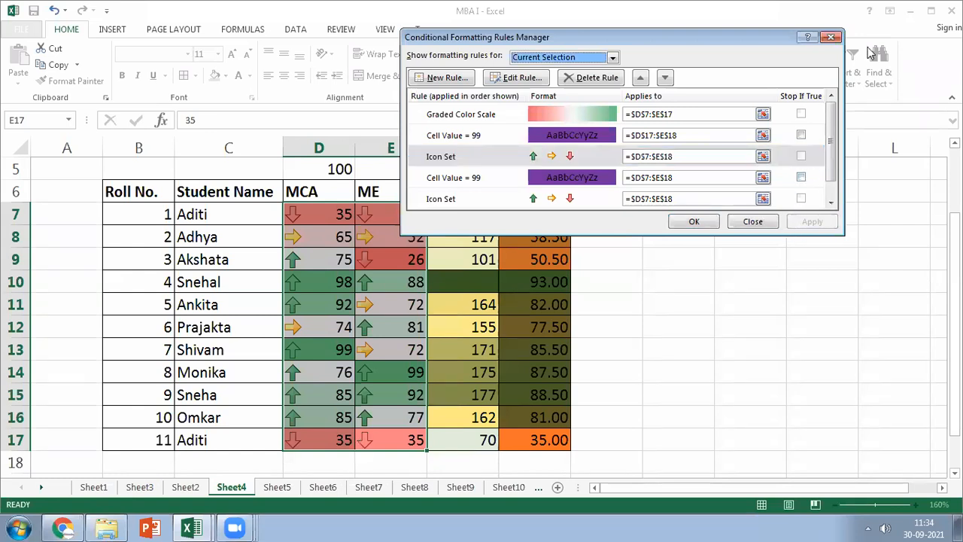
click(831, 37)
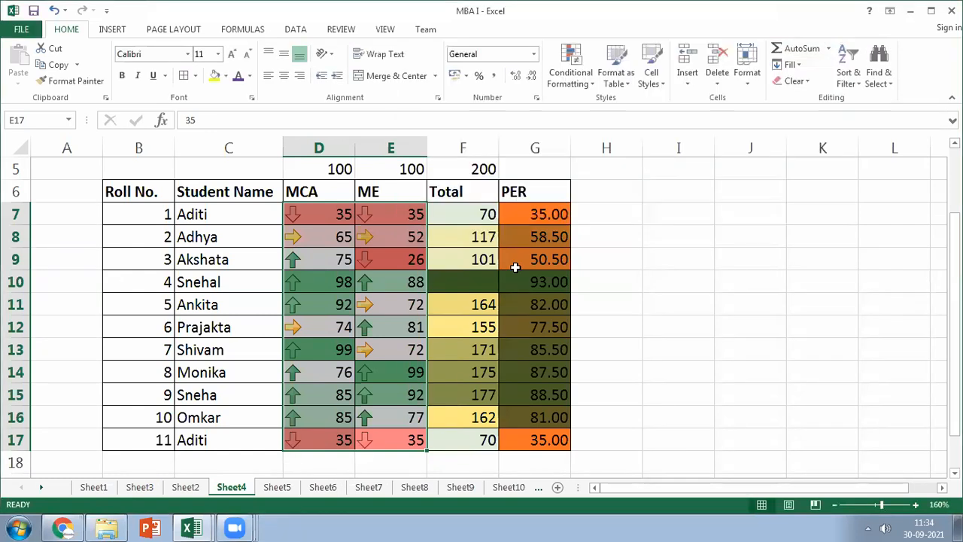
click(361, 440)
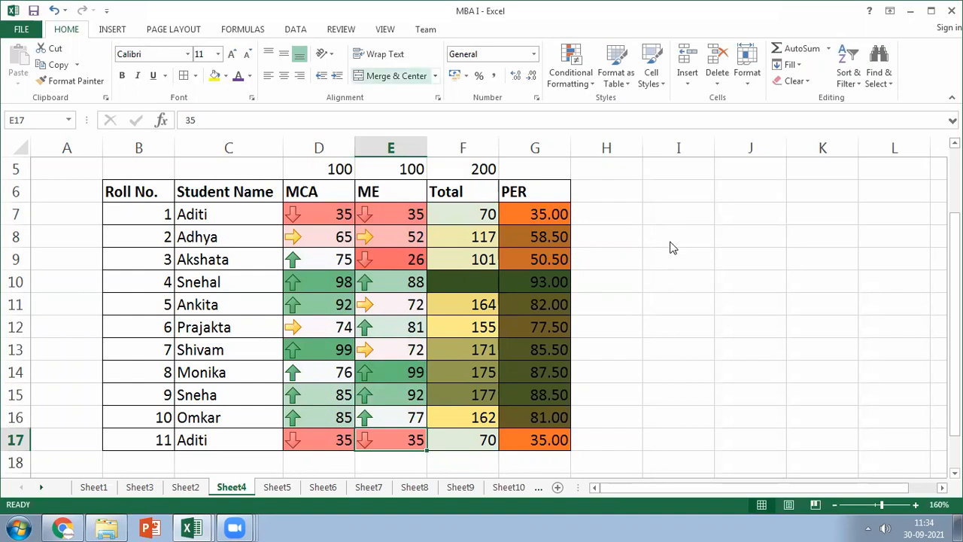
- Launch Paint with a blank canvas and cycle through the open windows
click(18, 528)
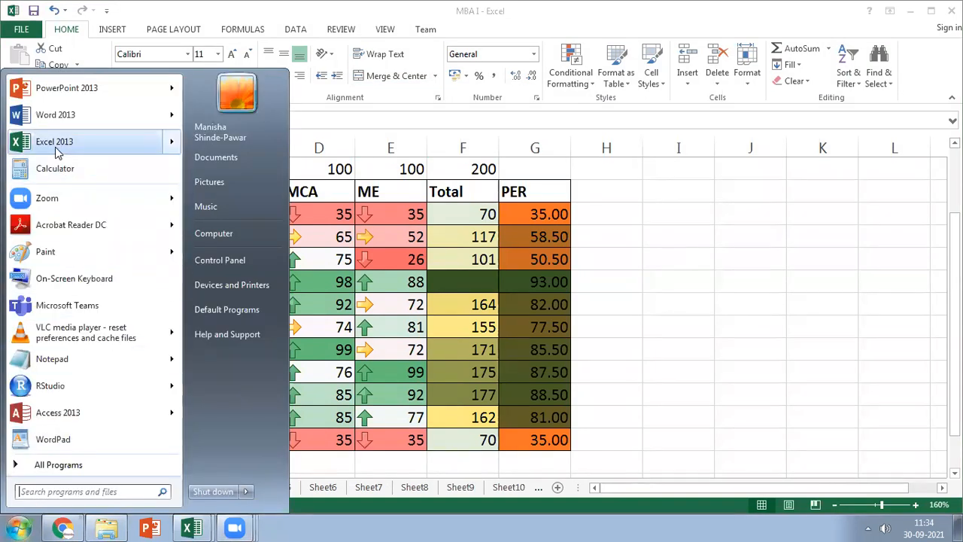
click(46, 254)
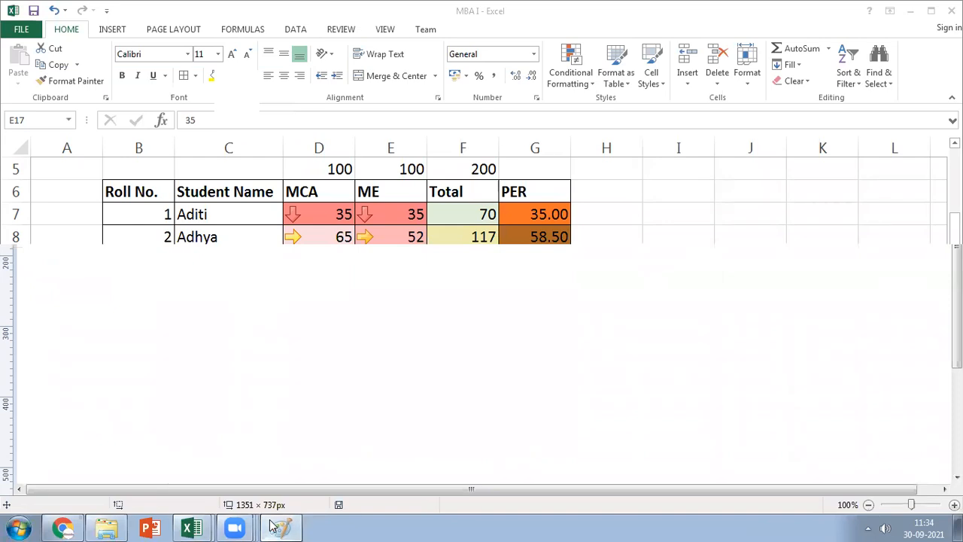
key(alt+Tab)
key(alt+Tab)
key(alt+Tab)
key(alt+Tab)
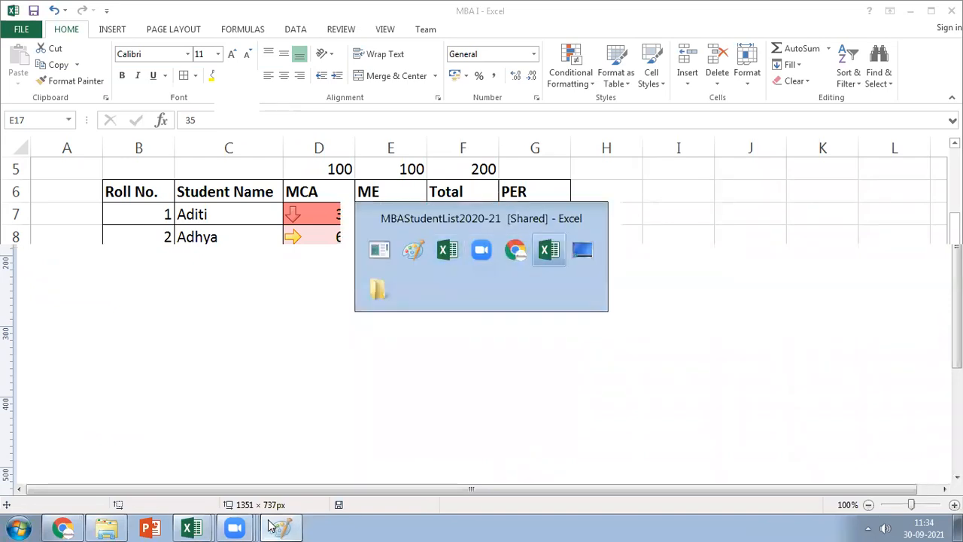
key(alt+Tab)
key(alt+Tab)
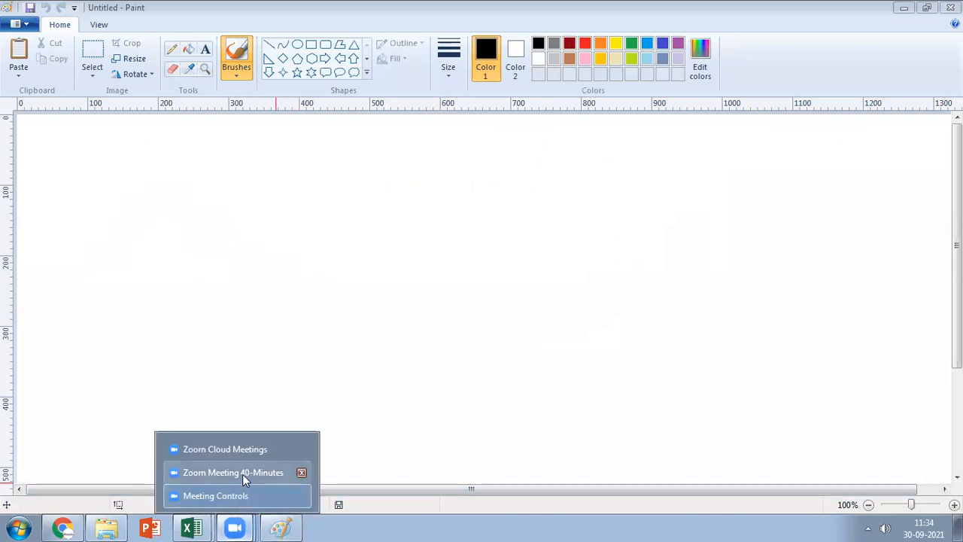
- Bring up the Zoom Cloud Meetings window and return to the blank Paint canvas
mouse_move(234, 528)
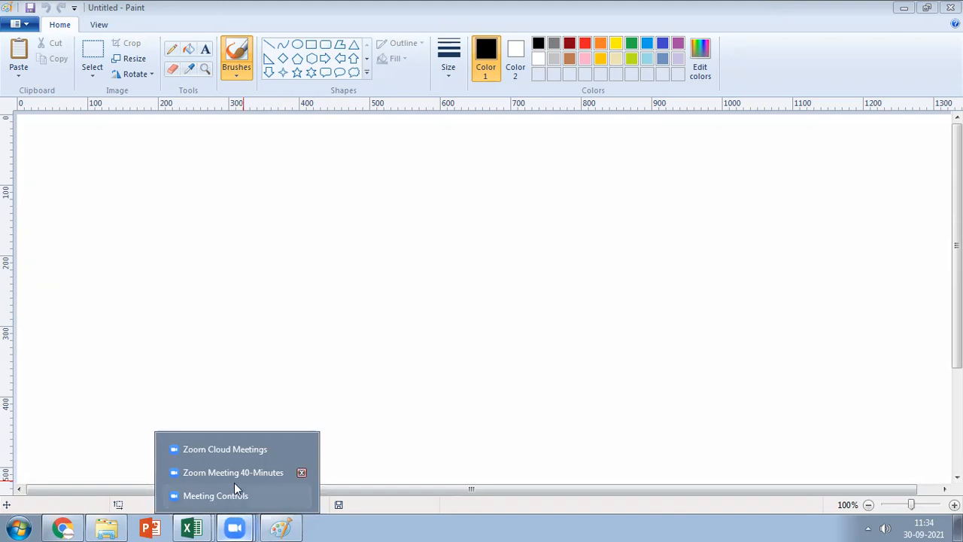
click(232, 449)
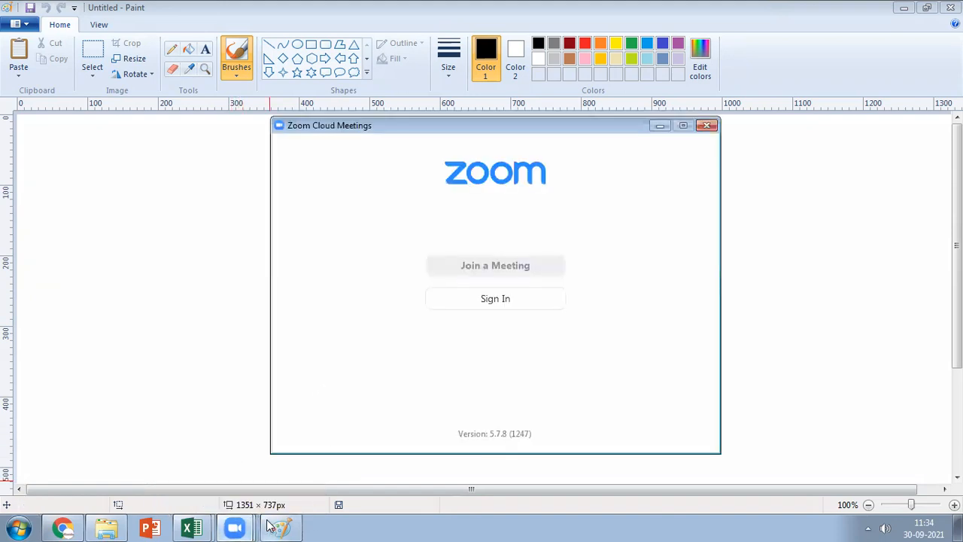
click(235, 527)
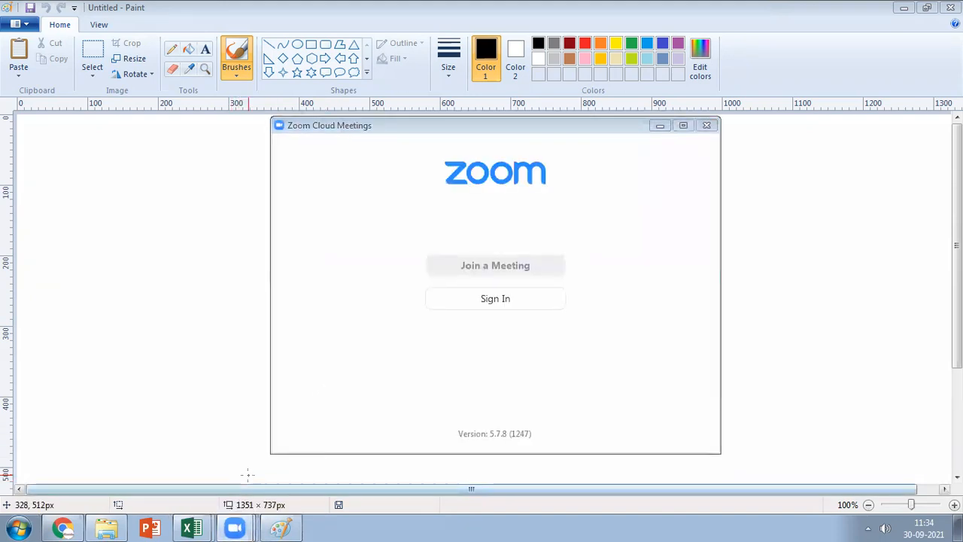
key(alt+Tab)
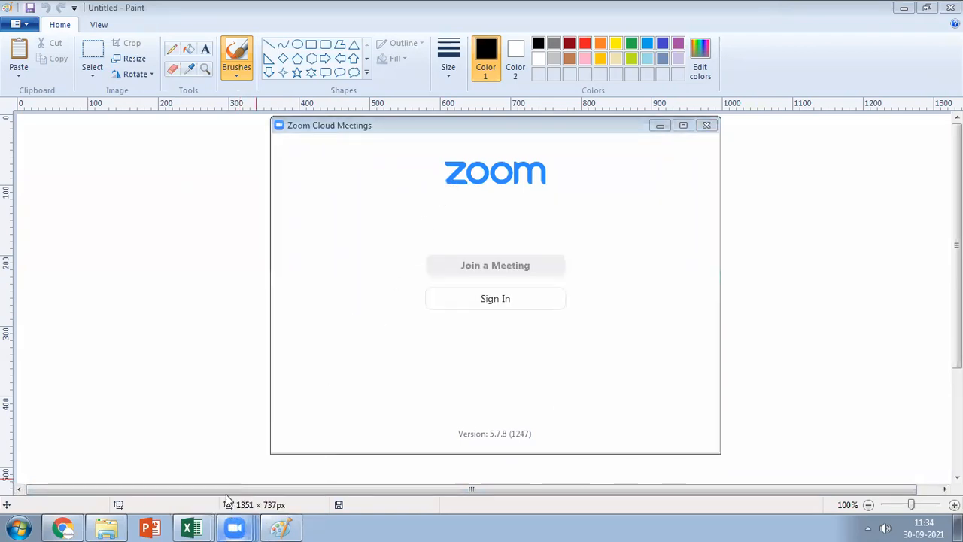
click(708, 127)
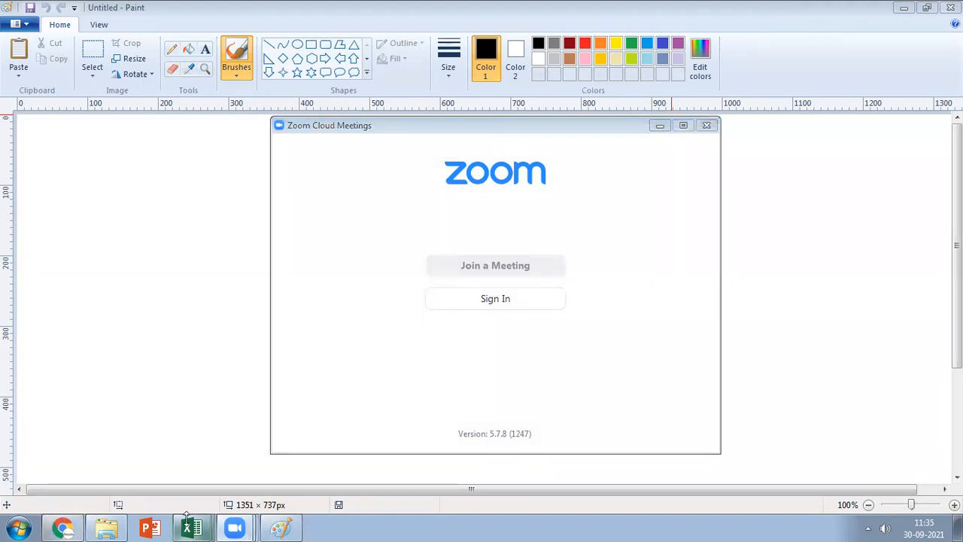
click(278, 526)
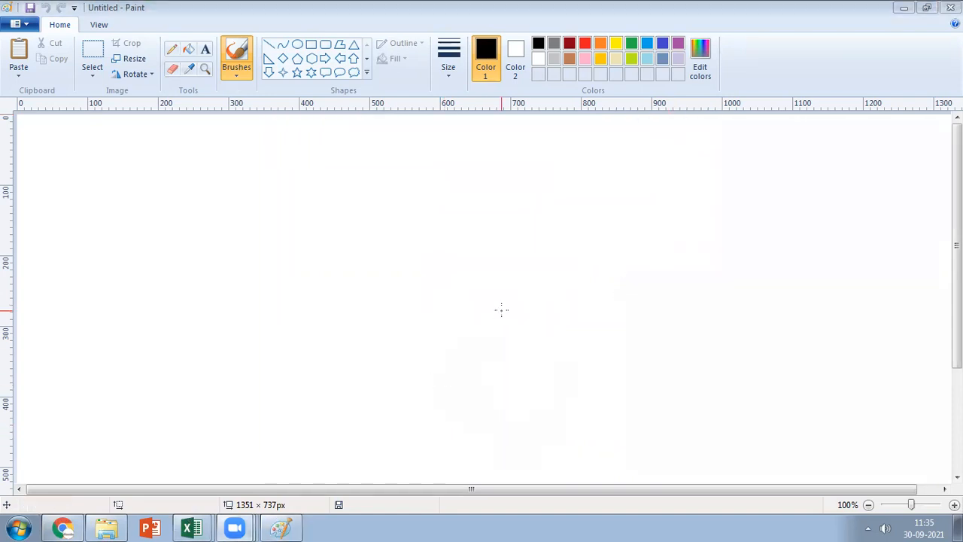
- Paste the captured Zoom participants list onto the blank Paint canvas
click(430, 315)
click(320, 196)
click(136, 187)
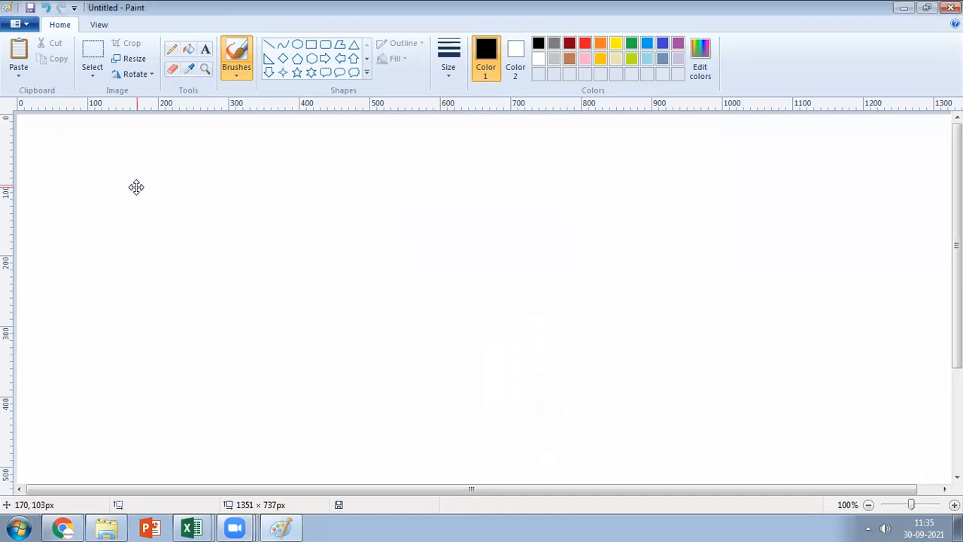
key(ctrl+v)
- Save the pasted picture as a PNG named "AttenMBAI 30sept 2021" in the Pictures library
key(ctrl+s)
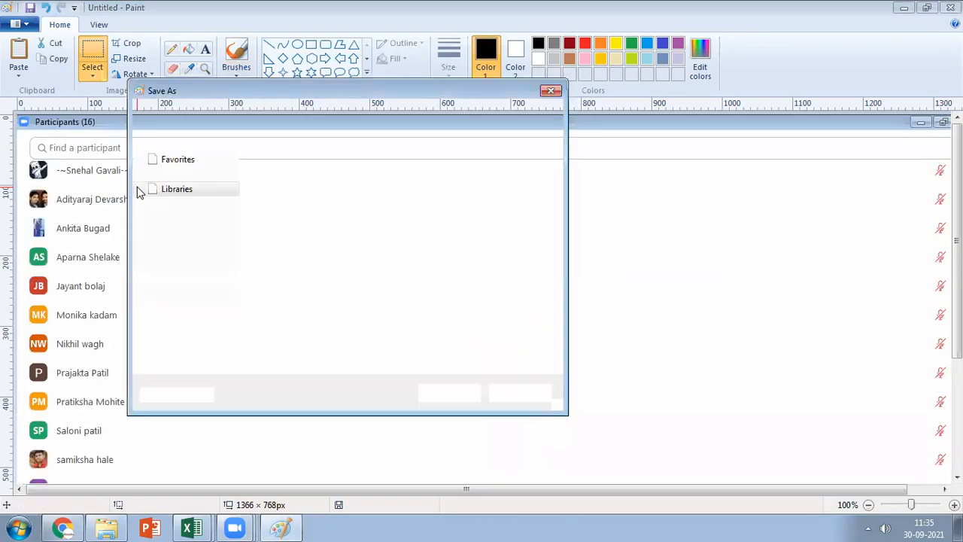
text(Att)
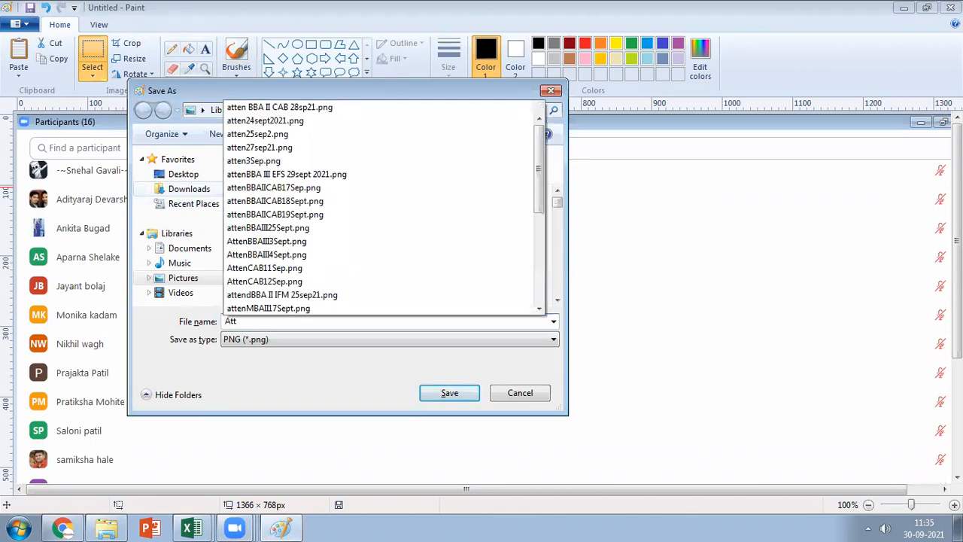
text(enMBA)
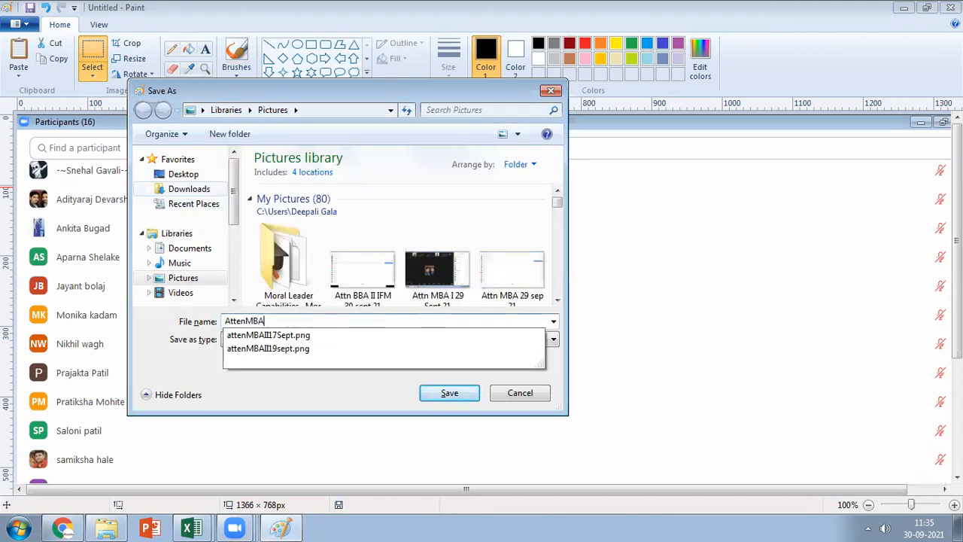
key(BackSpace)
text(I 30s)
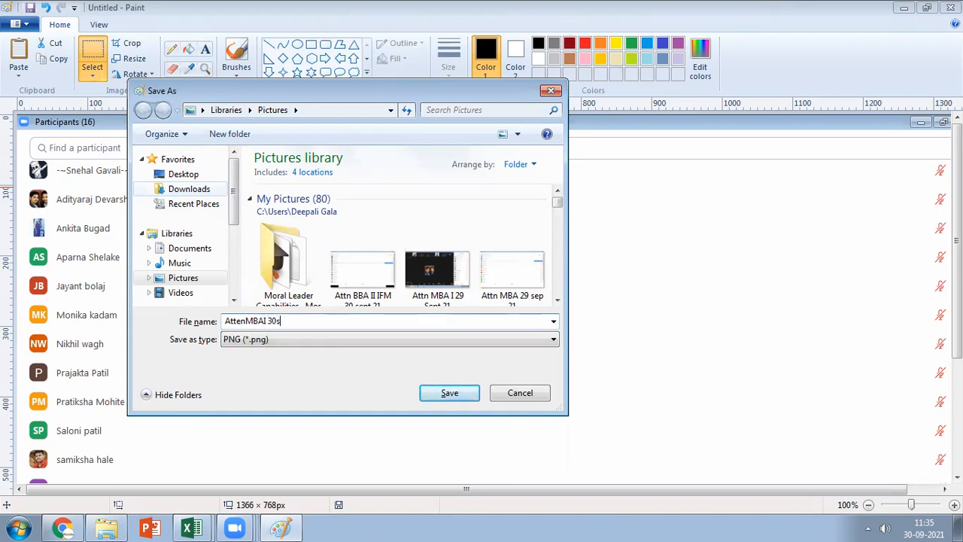
text(ept 2021)
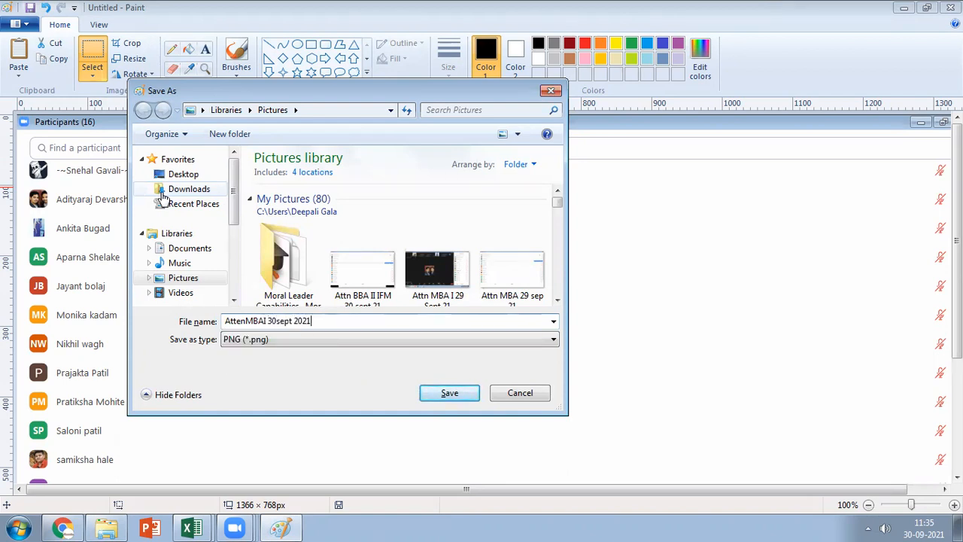
click(447, 394)
- Close Paint, minimize the Zoom Cloud Meetings window, and select an empty cell beside the marks table in Excel
click(951, 8)
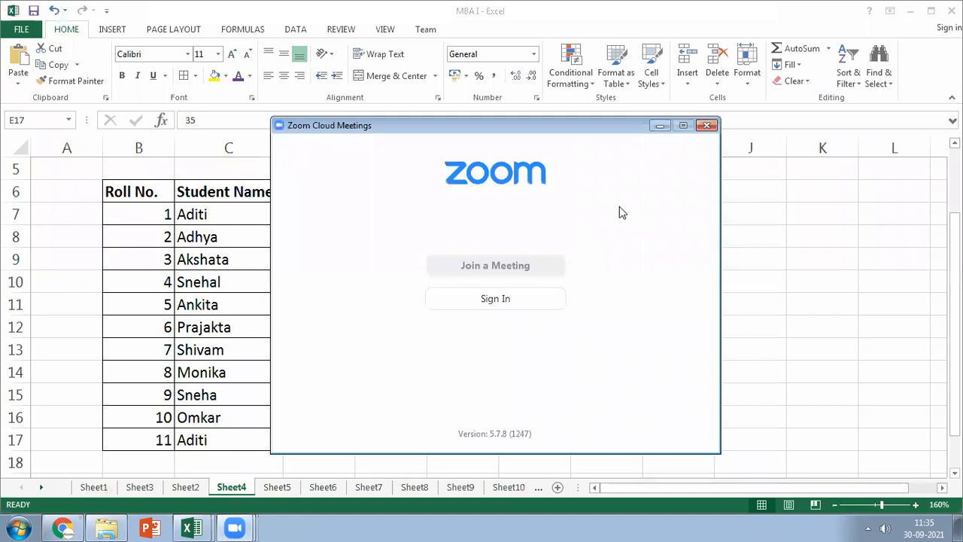
click(659, 126)
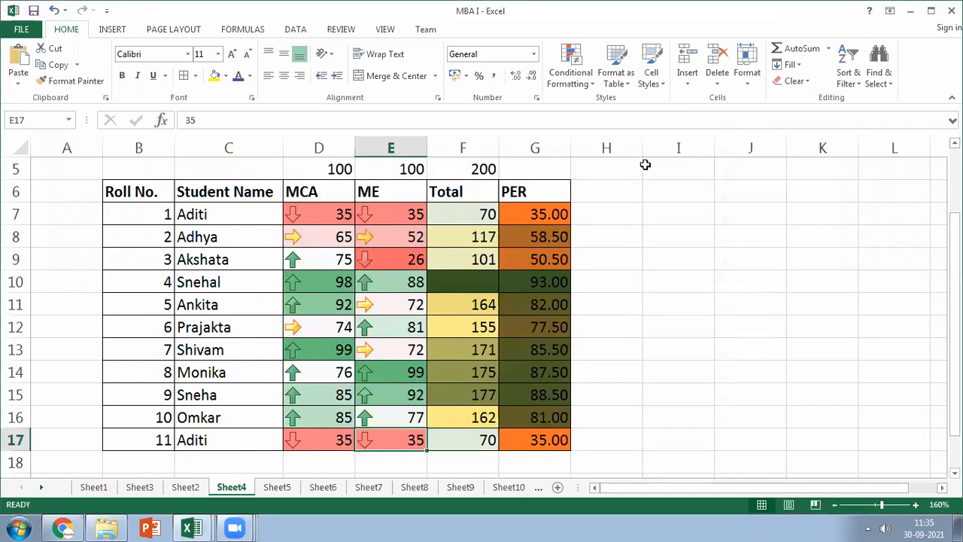
click(606, 397)
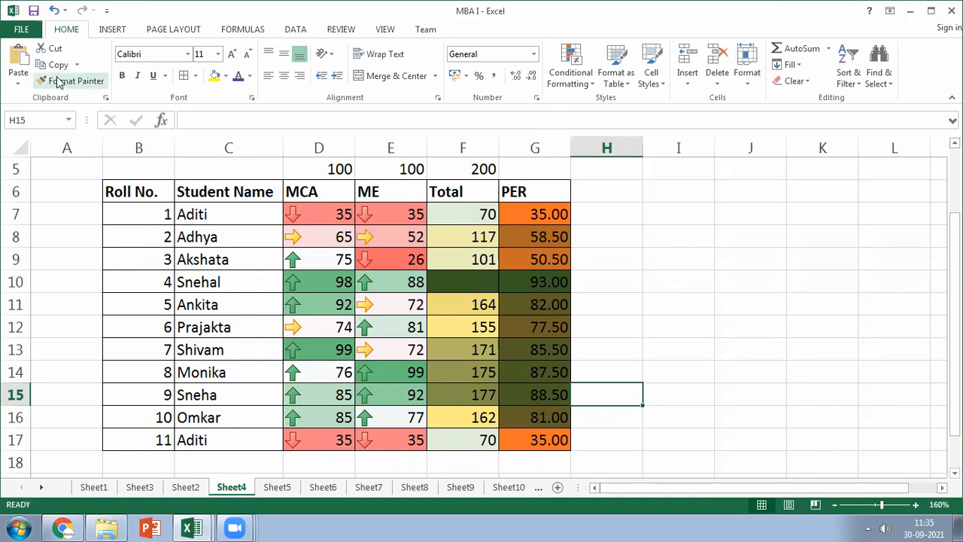
- Clear the contents of the roll number 11 record in cells B17:G17
click(659, 350)
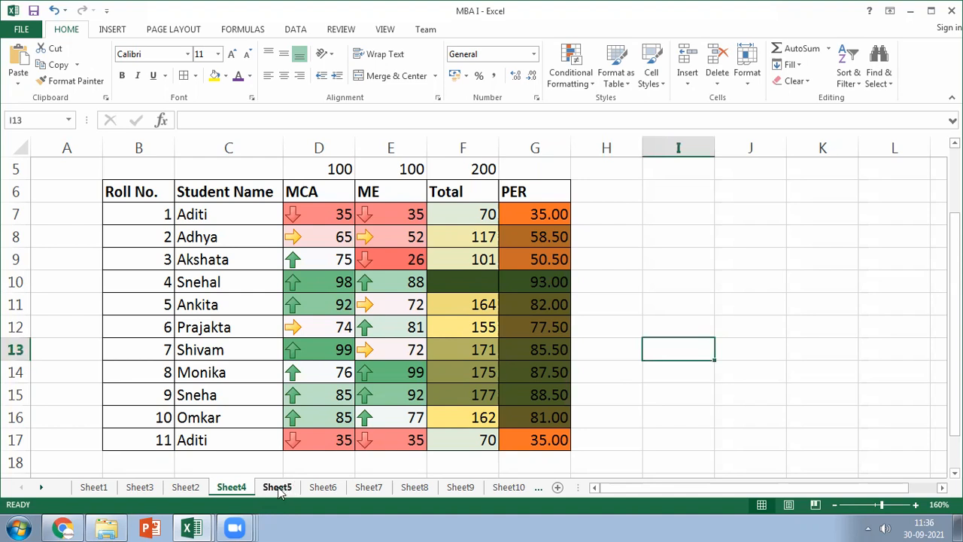
click(16, 440)
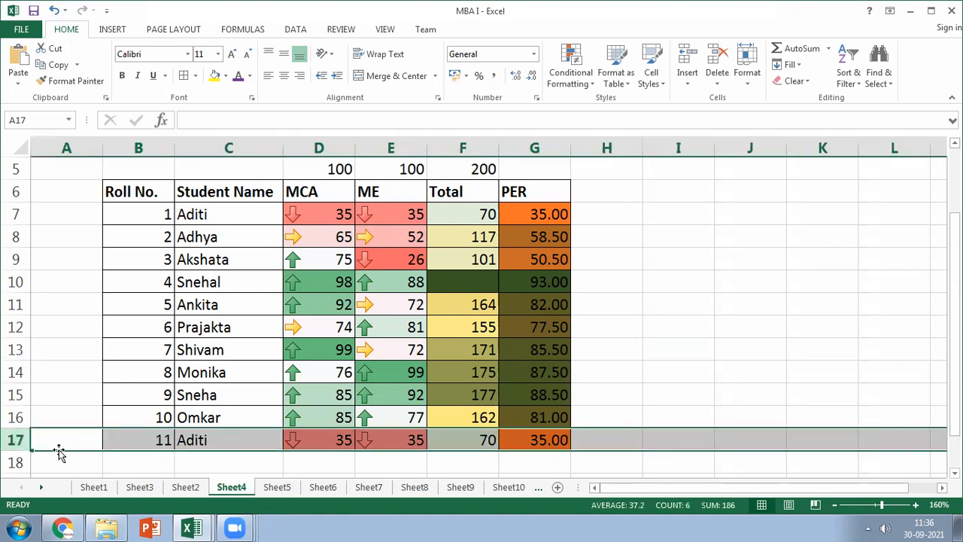
scroll(58, 452, down, 1)
click(209, 422)
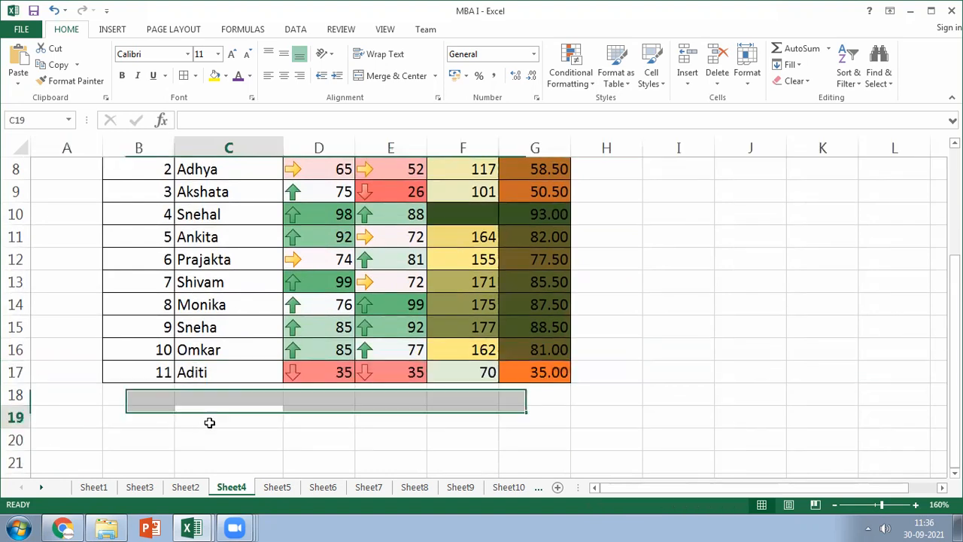
click(161, 374)
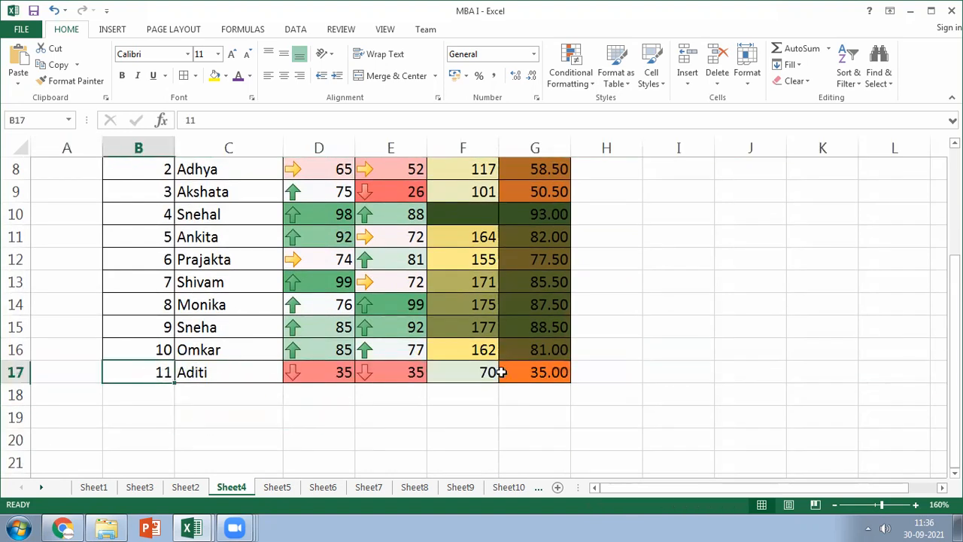
drag(501, 372, 535, 370)
key(Delete)
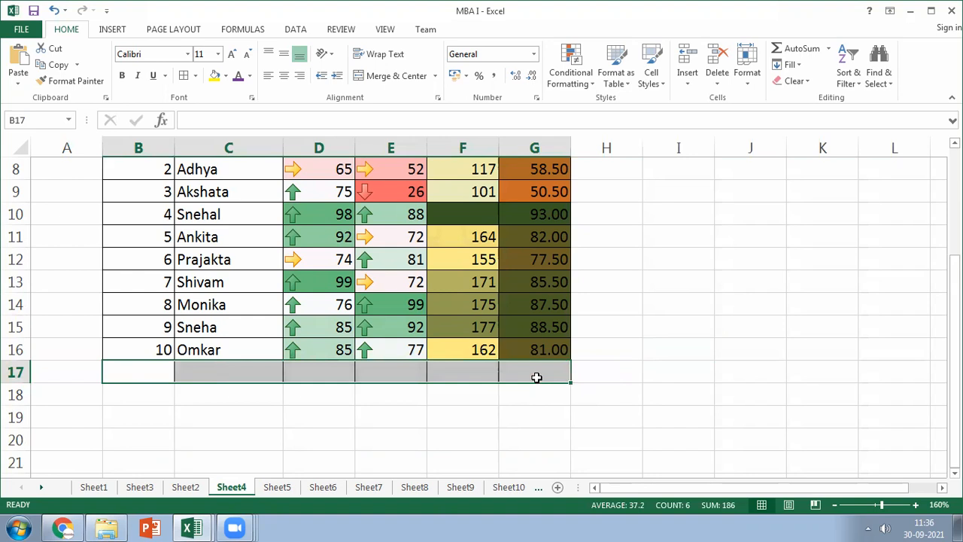
click(455, 423)
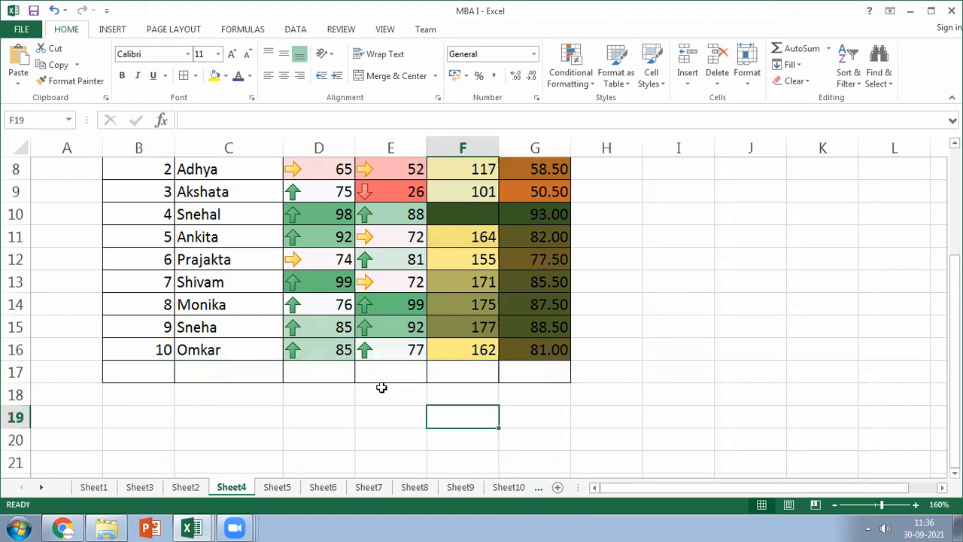
- Undo the clearing of the last record and the color scale formatting on the MCA and ME marks
key(ctrl+z)
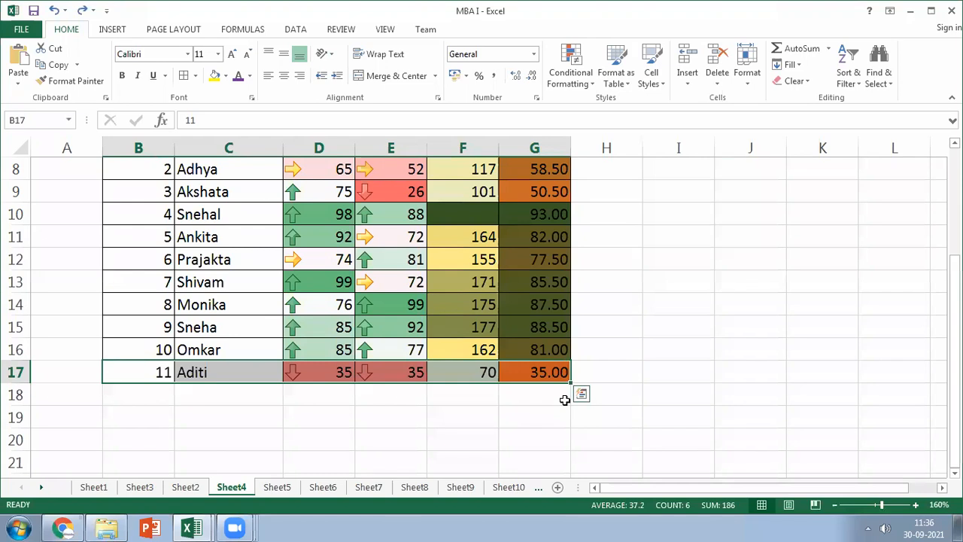
key(ctrl+z)
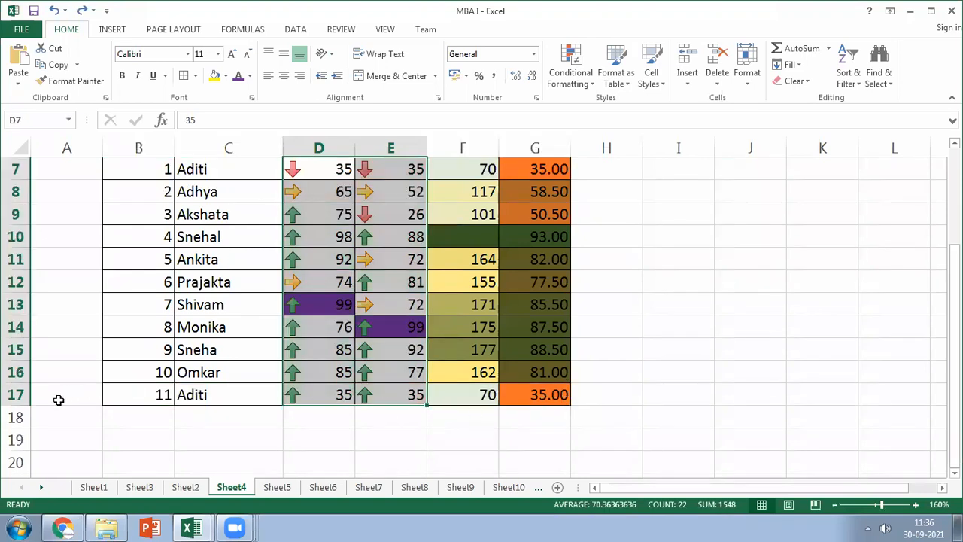
click(14, 394)
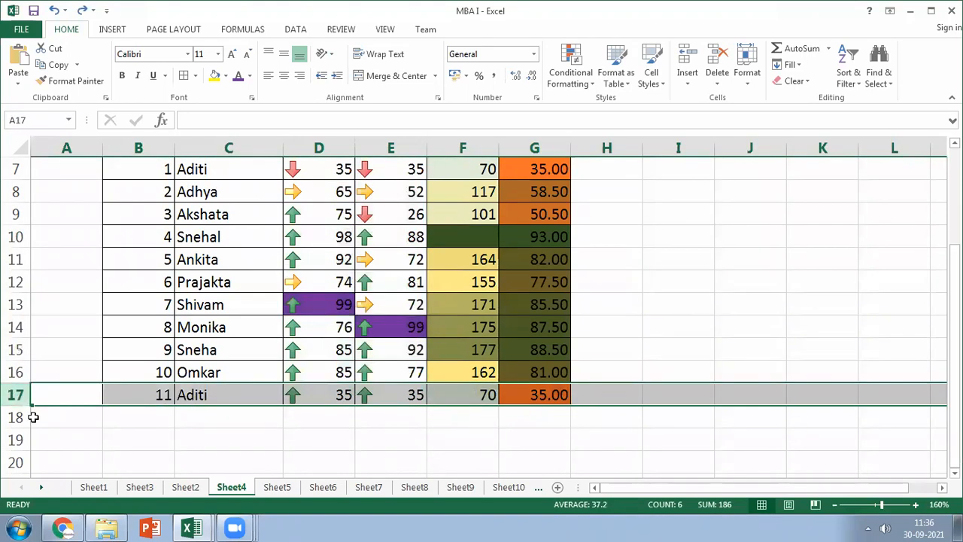
click(189, 394)
- Start a new conditional formatting rule on C7:G17 that formats only duplicate values
scroll(189, 406, up, 1)
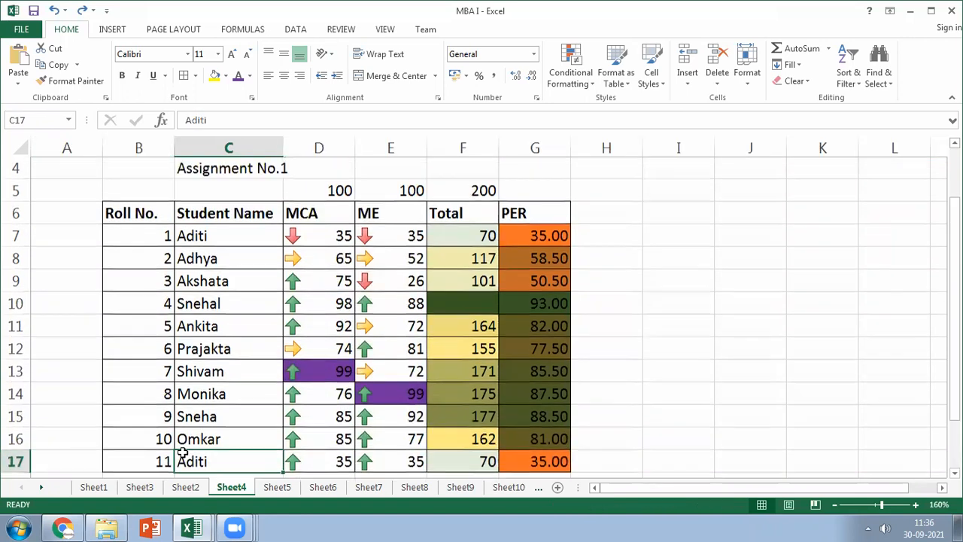
scroll(182, 452, down, 1)
scroll(183, 448, up, 1)
click(239, 233)
scroll(338, 353, down, 2)
click(531, 326)
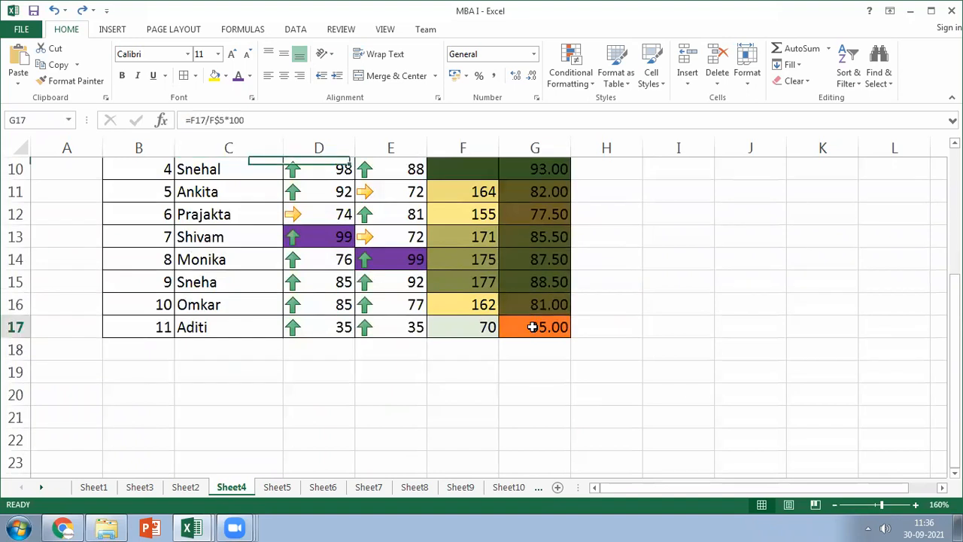
scroll(519, 339, up, 1)
scroll(268, 301, up, 2)
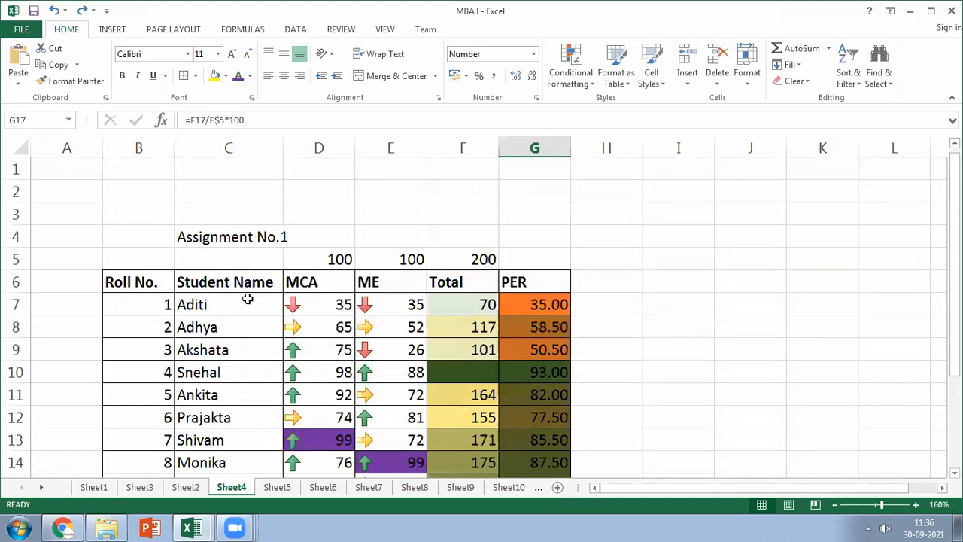
shift+click(233, 305)
click(594, 85)
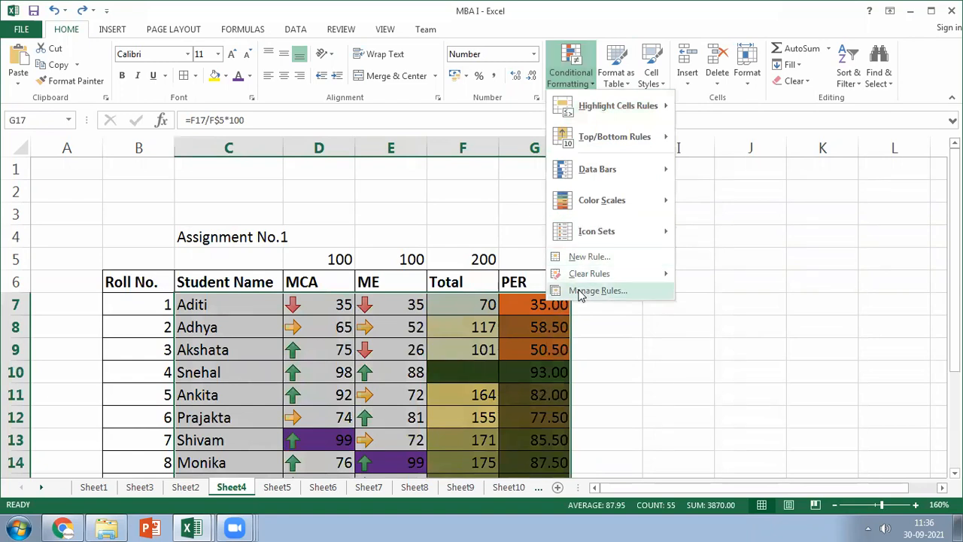
click(579, 259)
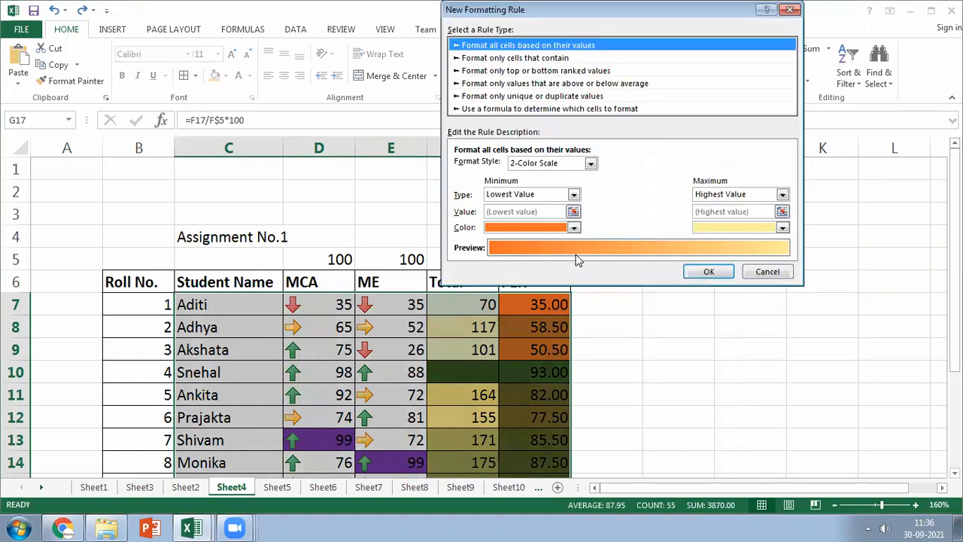
click(522, 97)
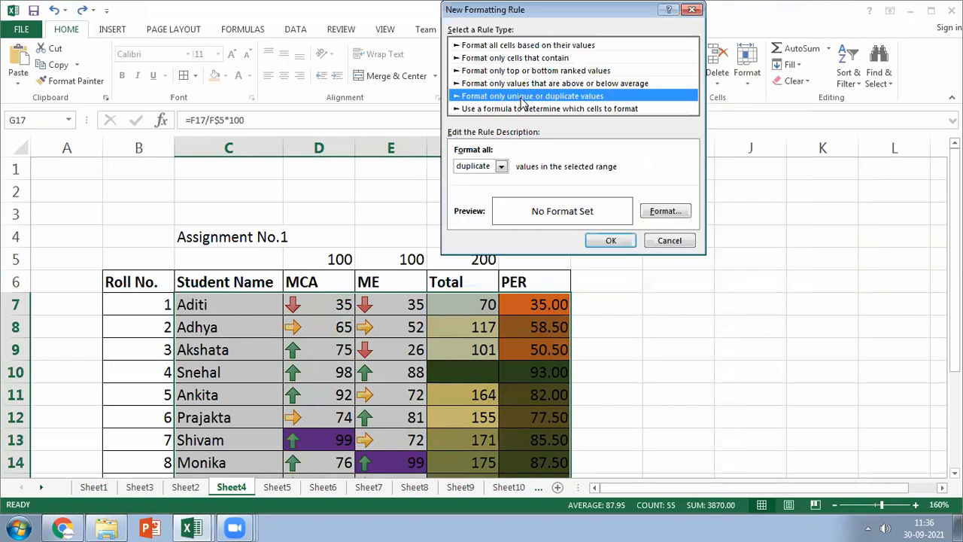
- Give the duplicate values rule a horizontal two-color gradient fill from black to blue and apply it
click(682, 213)
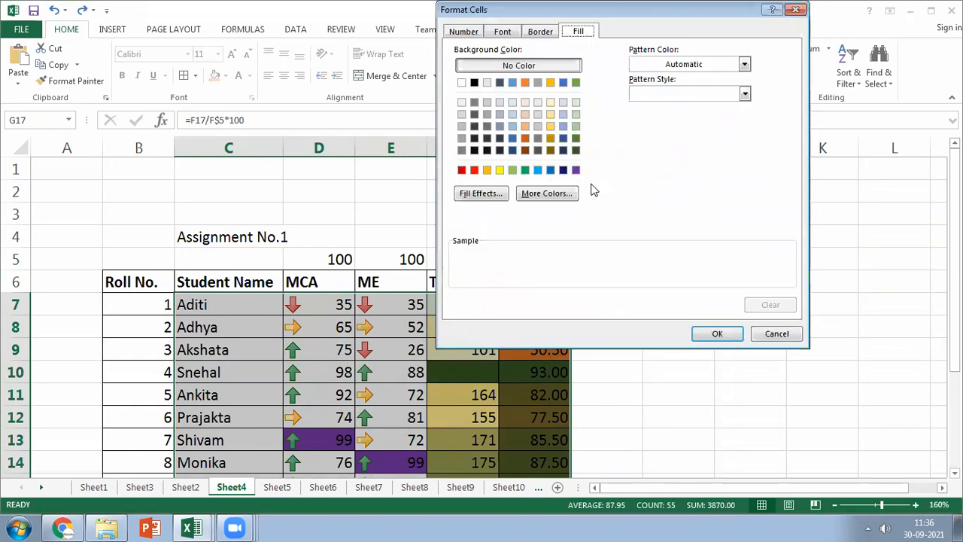
click(488, 193)
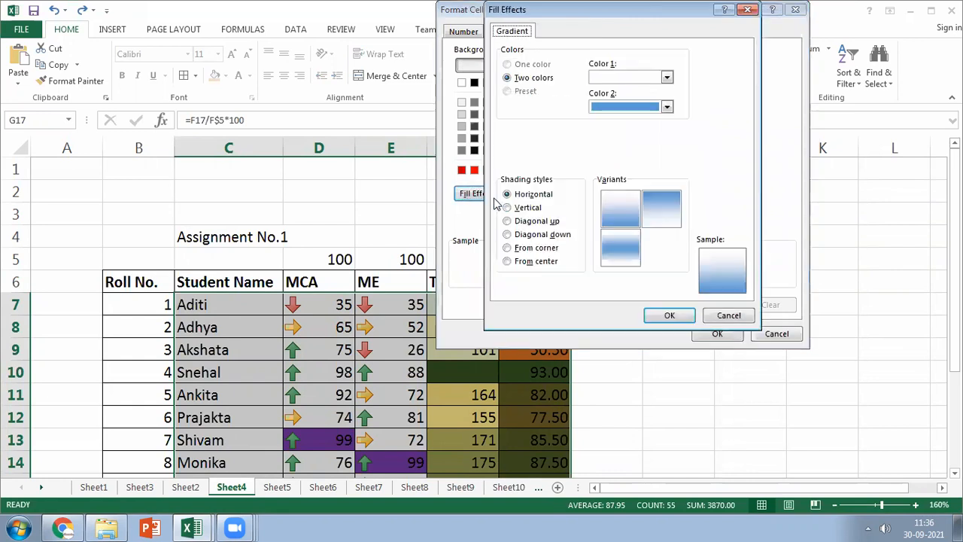
click(667, 78)
click(608, 109)
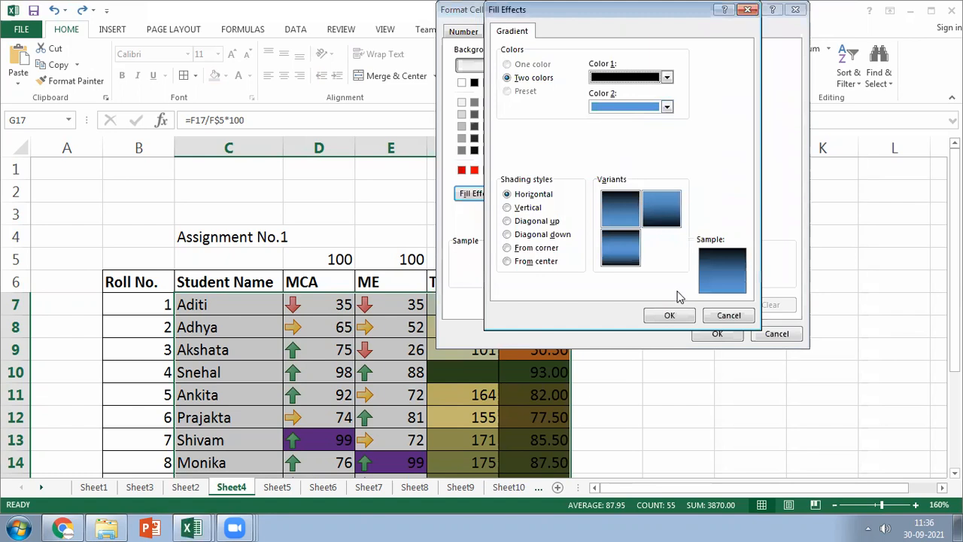
click(681, 315)
click(713, 334)
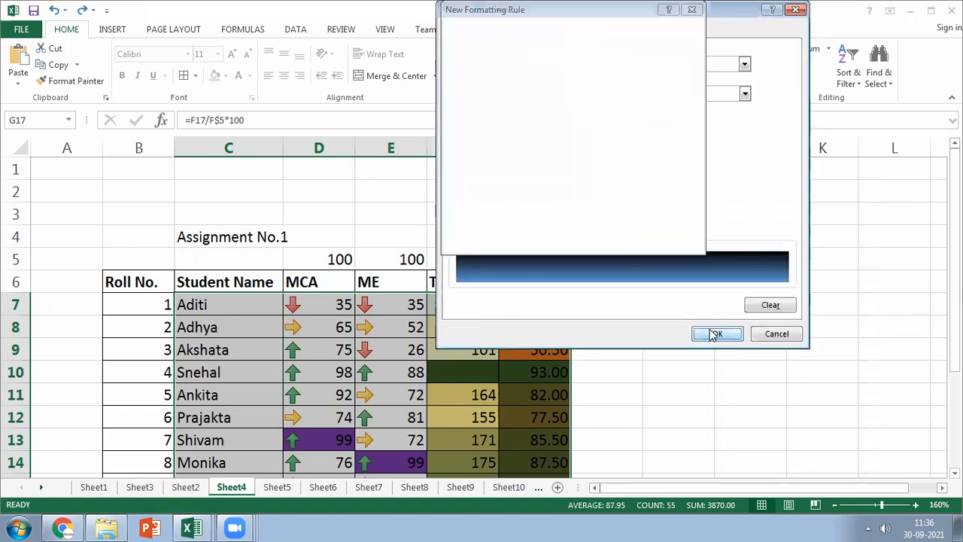
click(611, 240)
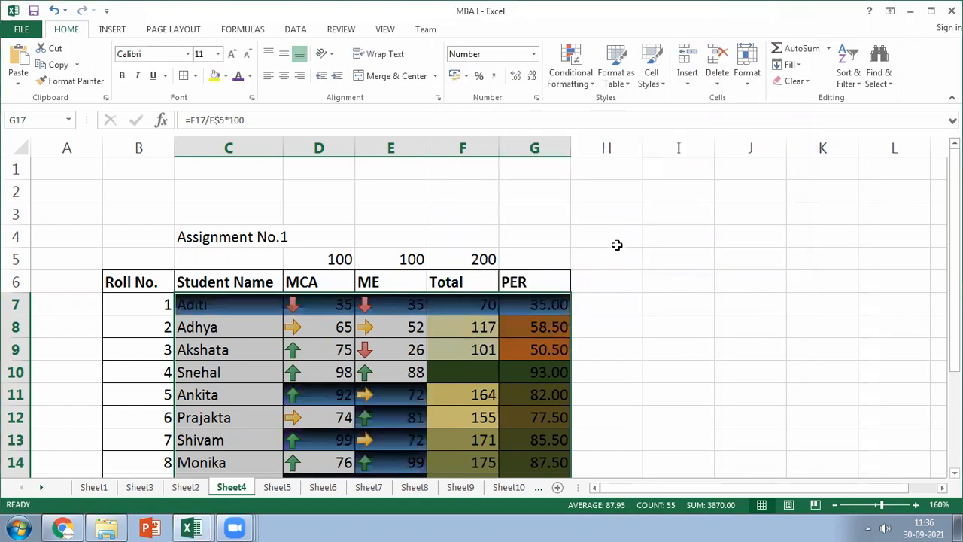
- Review the duplicate highlighting across the marks table, and undo the duplicate values rule
scroll(617, 244, down, 3)
scroll(617, 244, up, 2)
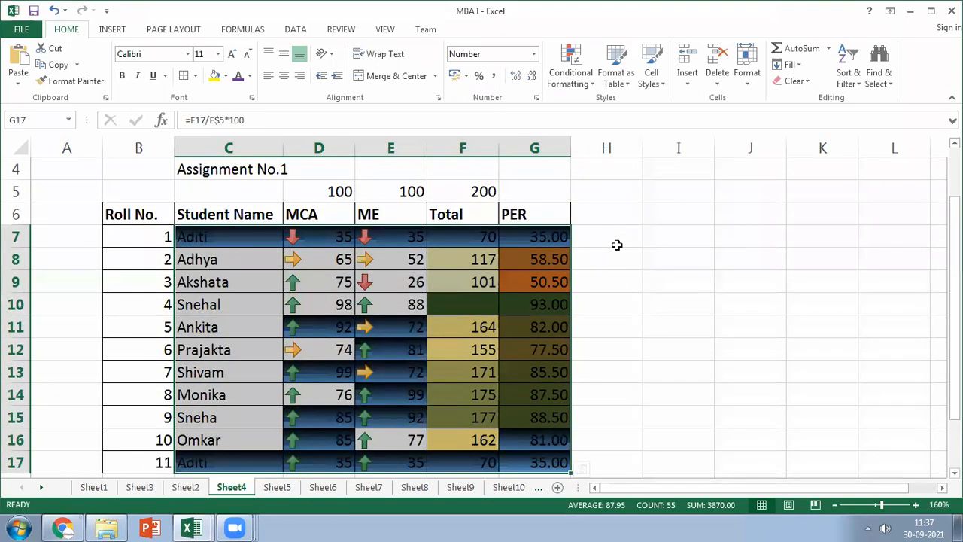
scroll(617, 245, down, 1)
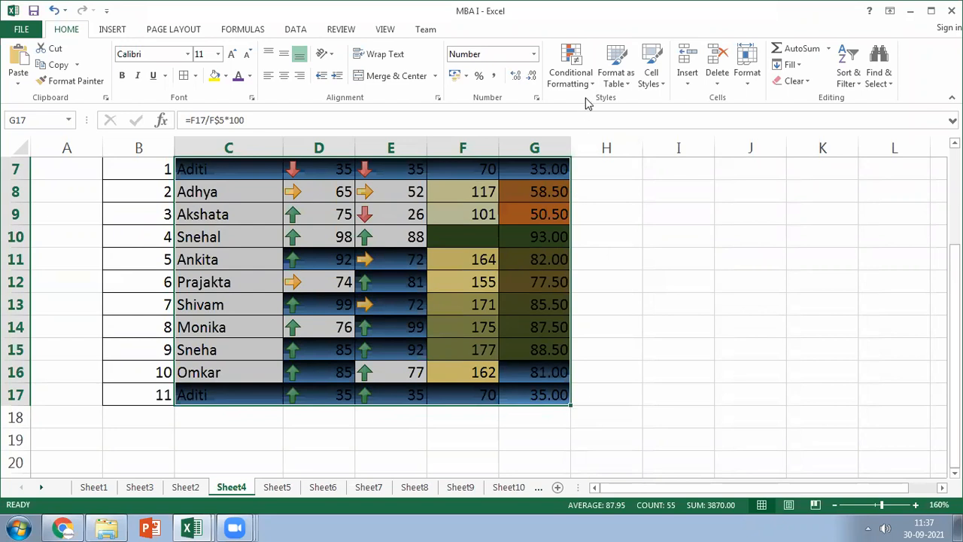
click(586, 70)
click(726, 252)
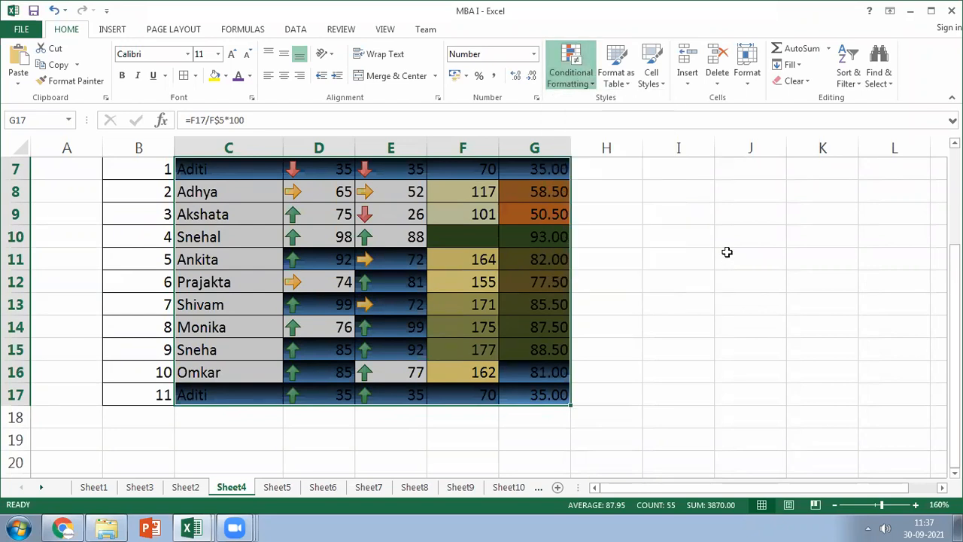
click(16, 394)
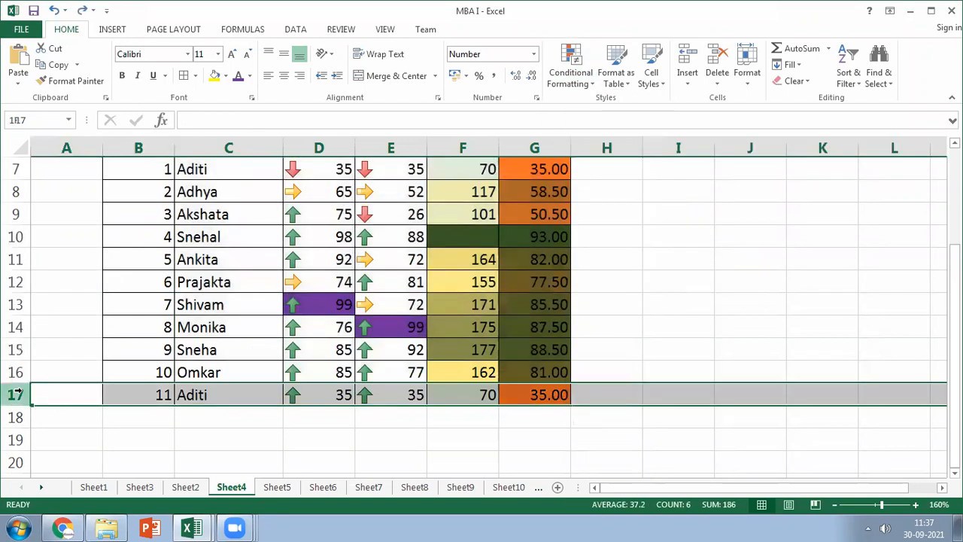
- Select the last student record's cells B17:G17, and release the selection onto the empty row below
click(149, 394)
shift+click(531, 397)
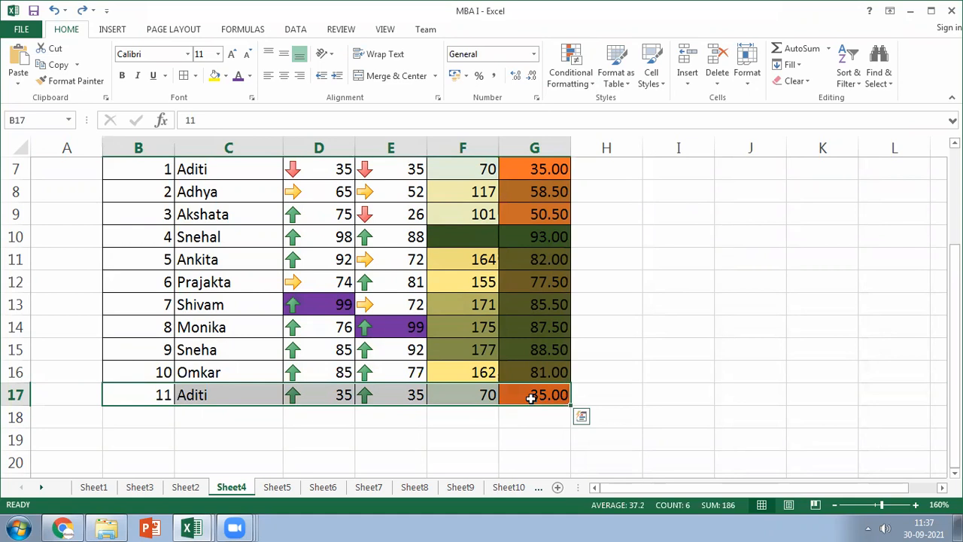
click(170, 441)
drag(132, 401, 552, 395)
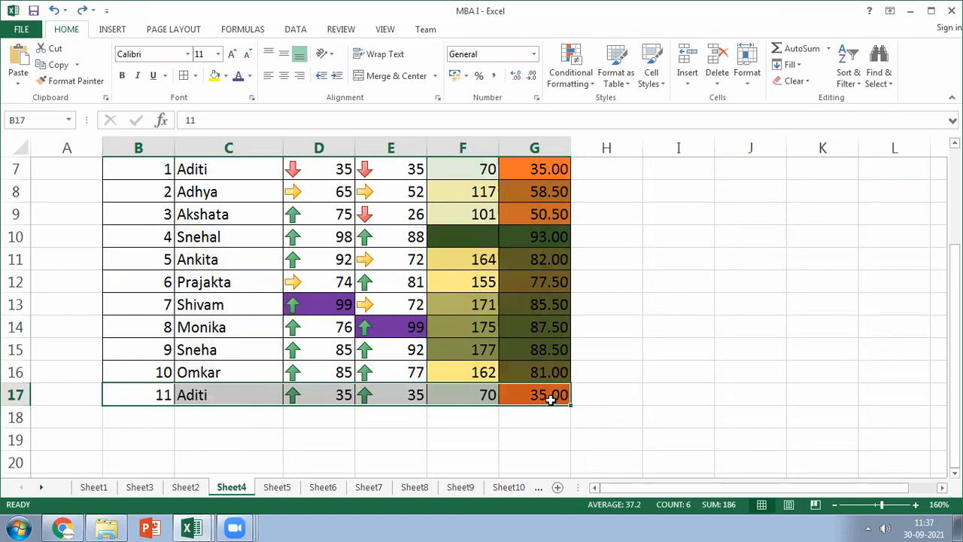
click(234, 427)
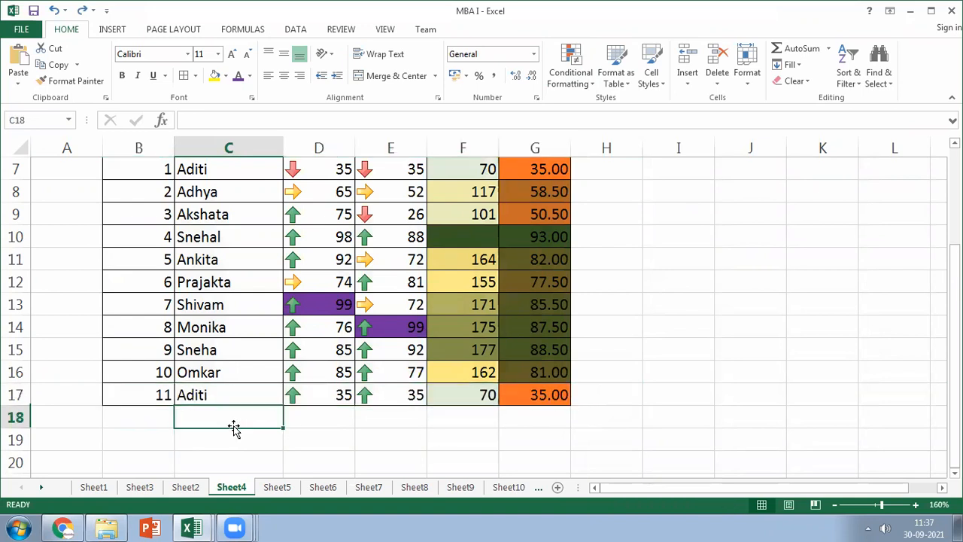
- Extend the selection from B17 along row 17 and down to row 19, reduce it to B17:G17, and select C18
click(147, 387)
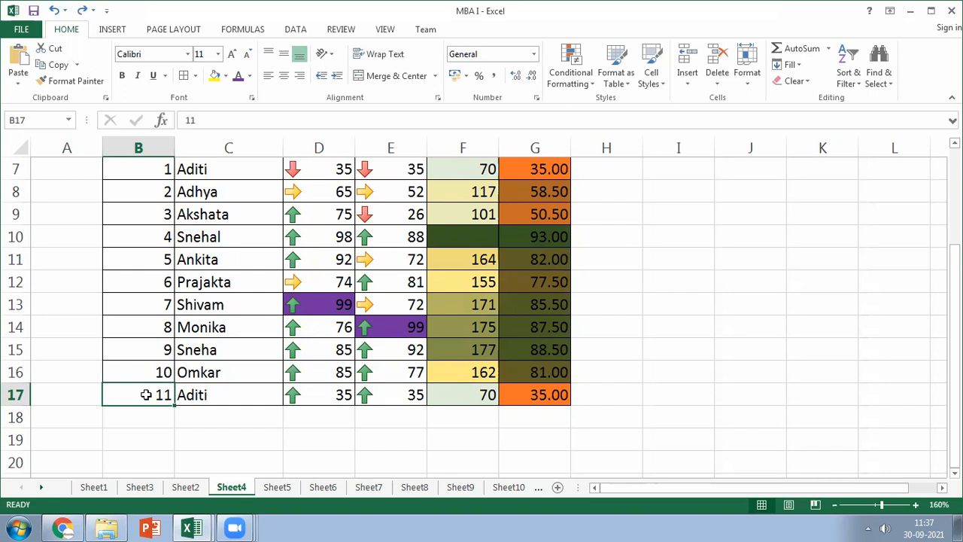
shift+click(555, 400)
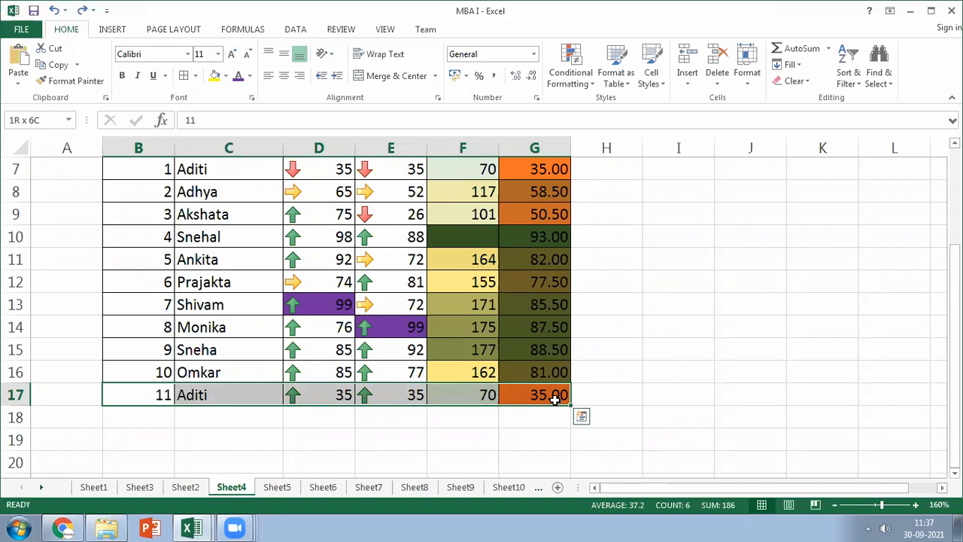
shift+click(750, 396)
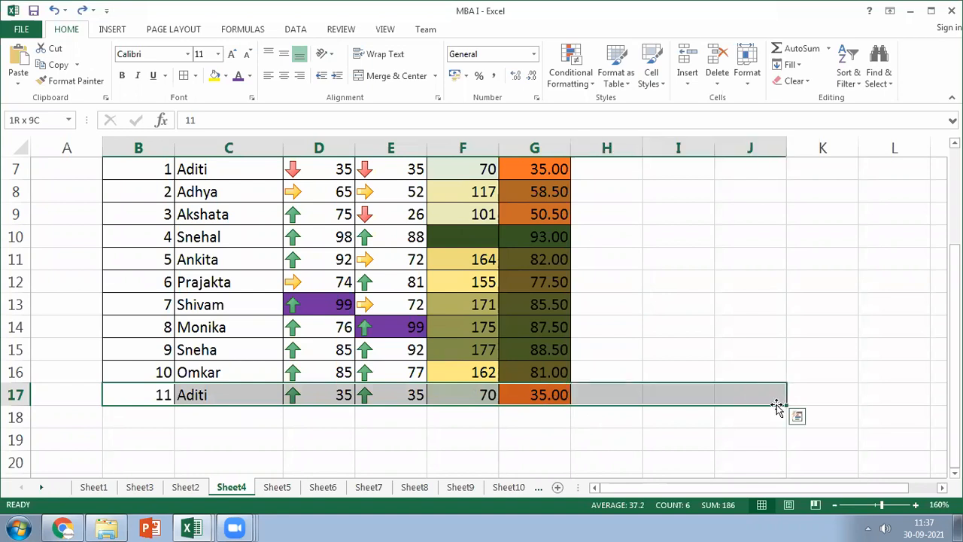
shift+click(934, 389)
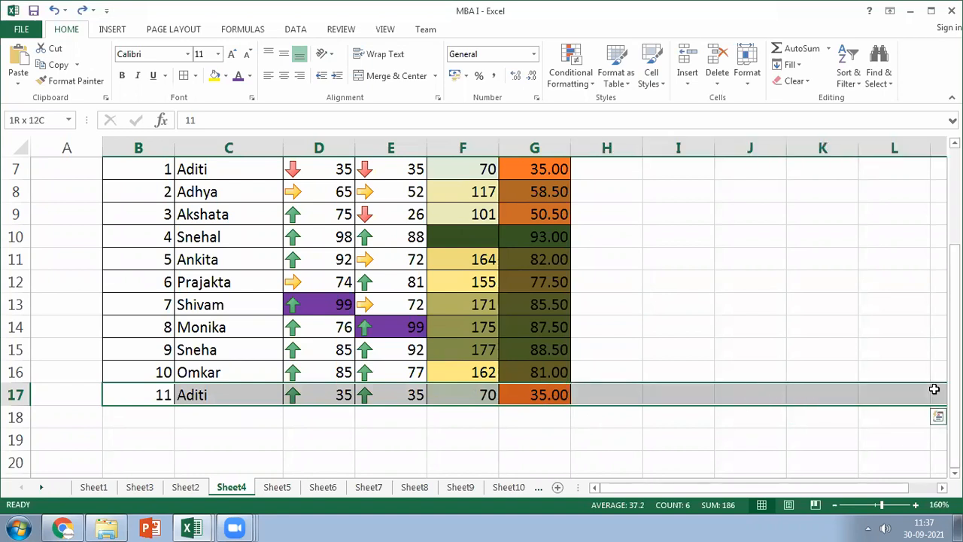
shift+click(640, 439)
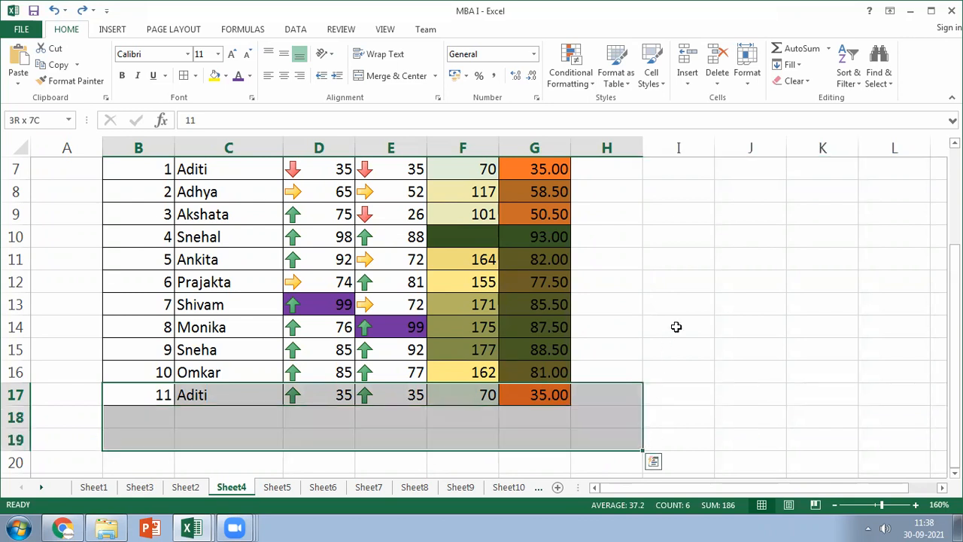
shift+click(694, 276)
shift+click(583, 435)
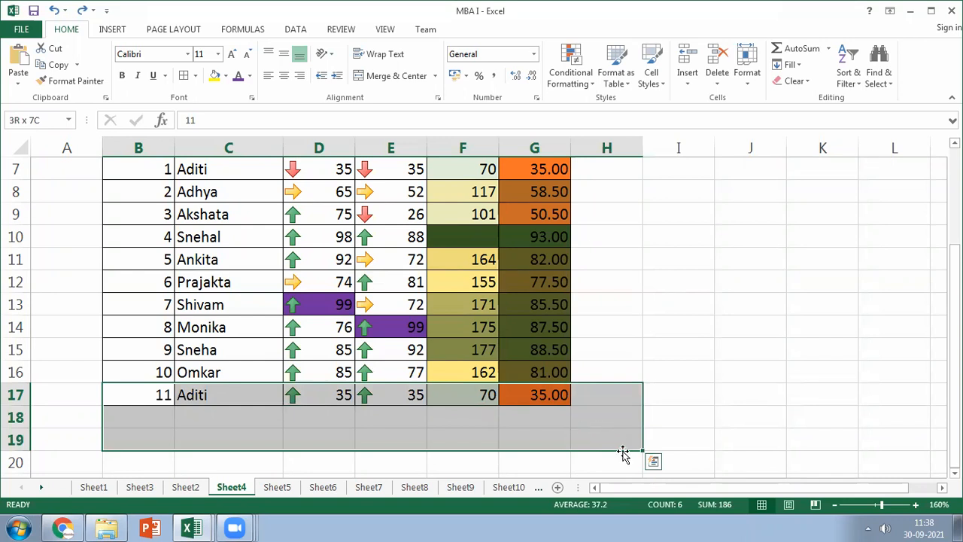
shift+click(570, 394)
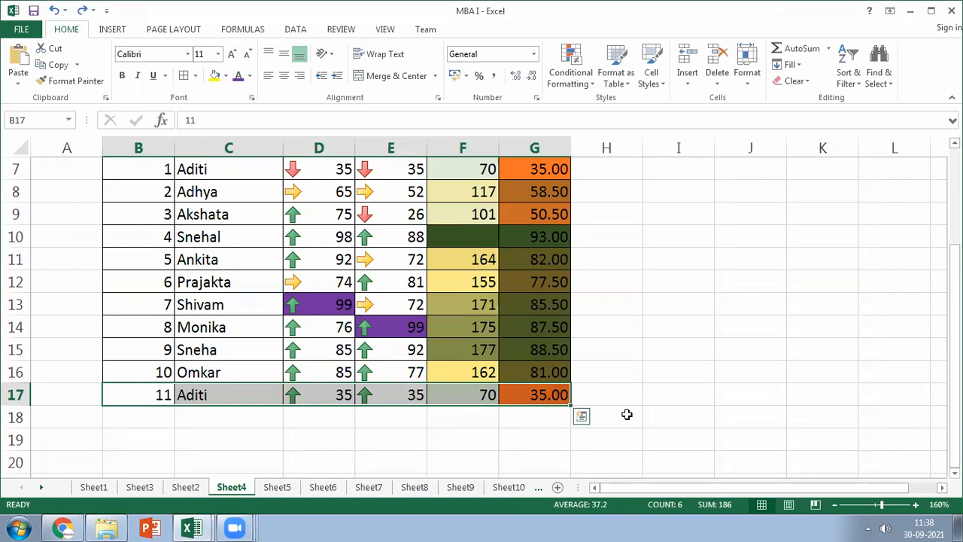
click(243, 421)
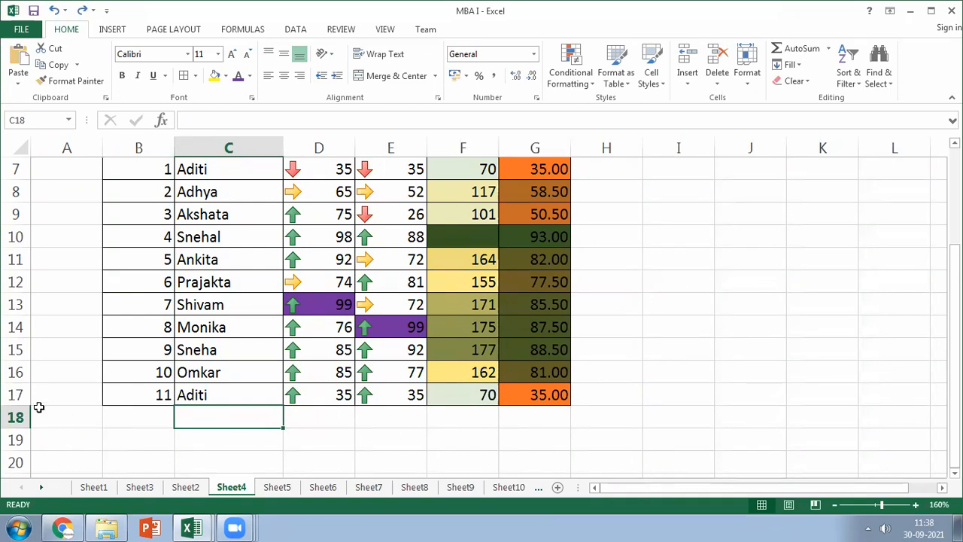
- Select the whole of row 17, and pick single cells along it inside the table and on both sides of it
click(12, 395)
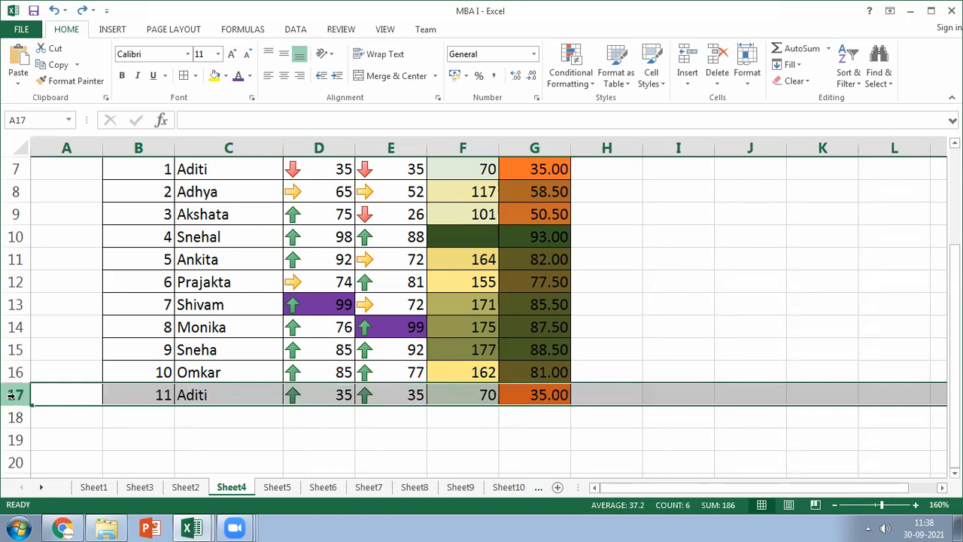
click(217, 395)
click(88, 395)
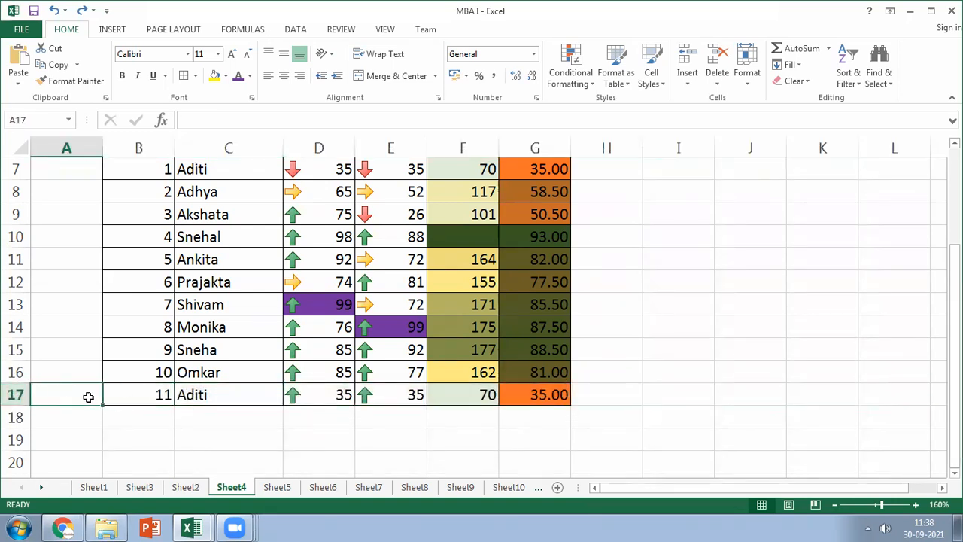
click(605, 397)
click(756, 399)
click(922, 396)
click(753, 388)
click(635, 396)
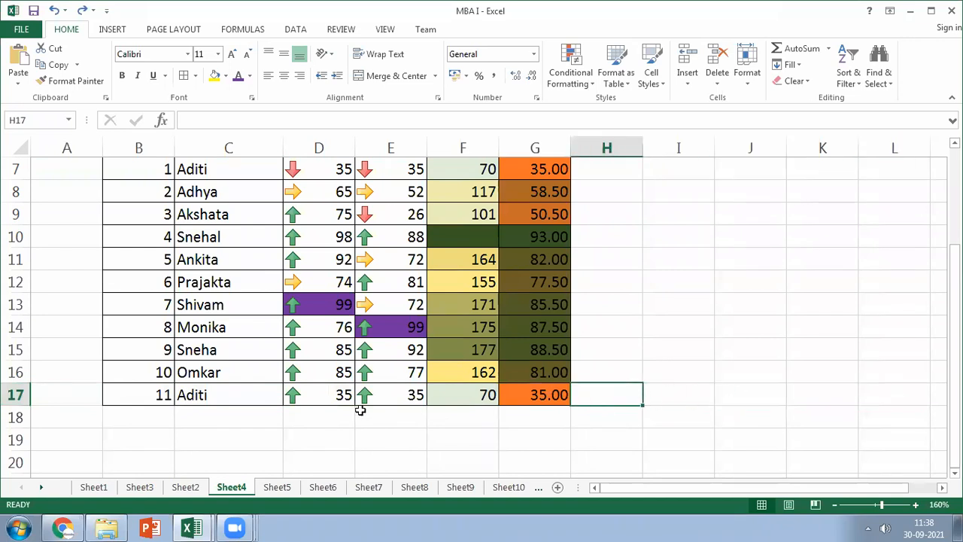
click(297, 394)
click(223, 399)
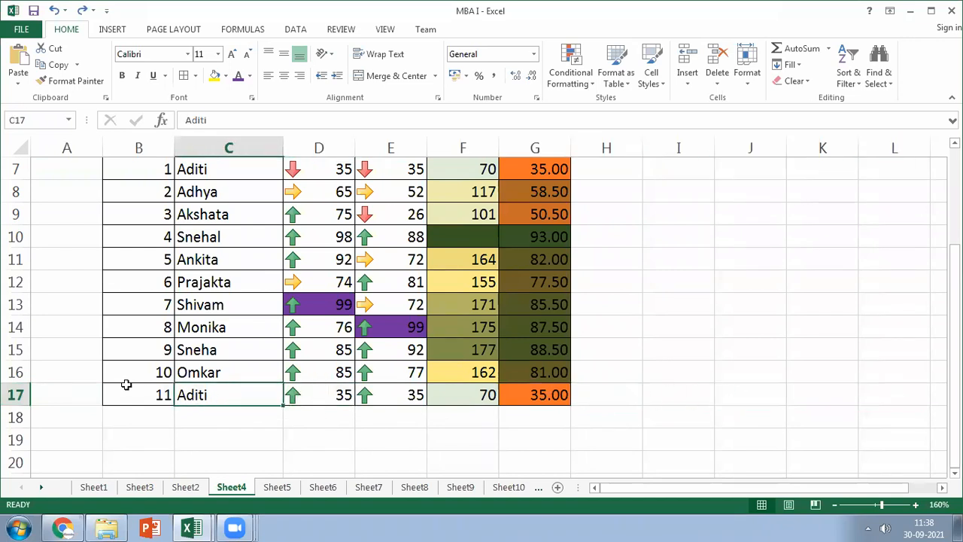
click(53, 391)
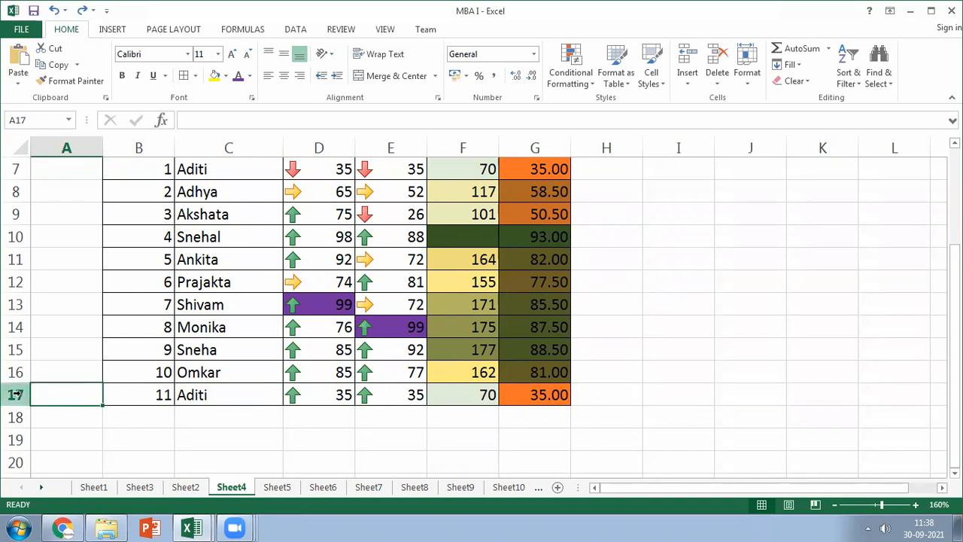
- Delete the whole of row 17, which holds the student record with roll number 11
click(17, 395)
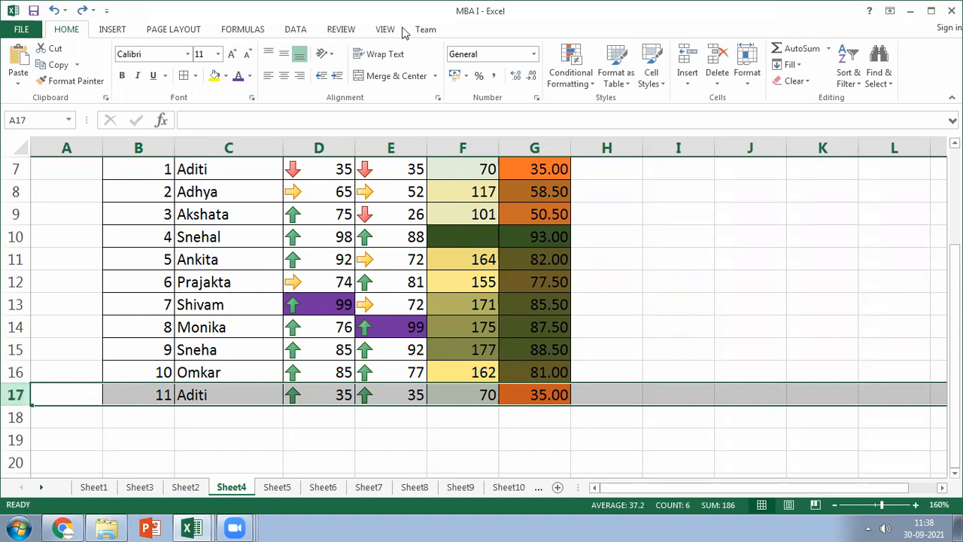
click(18, 390)
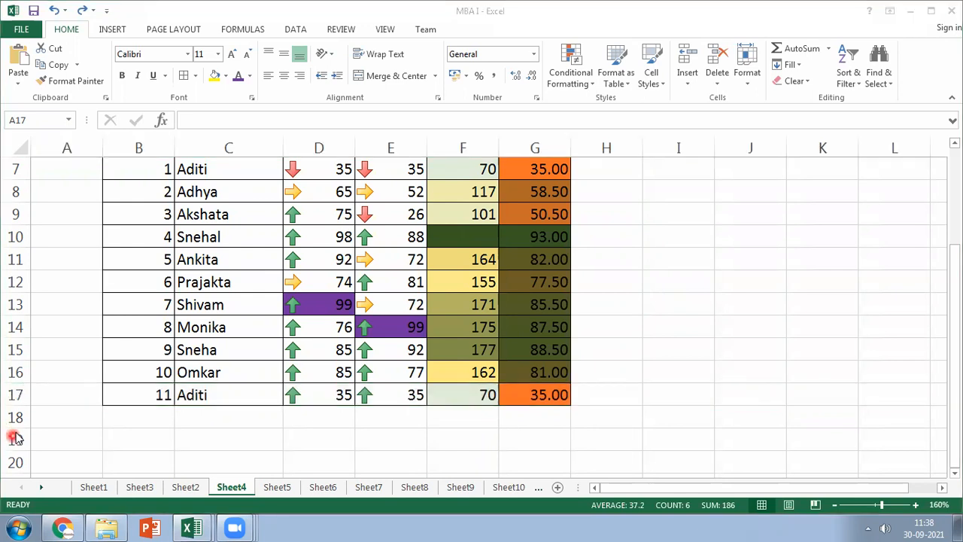
click(18, 395)
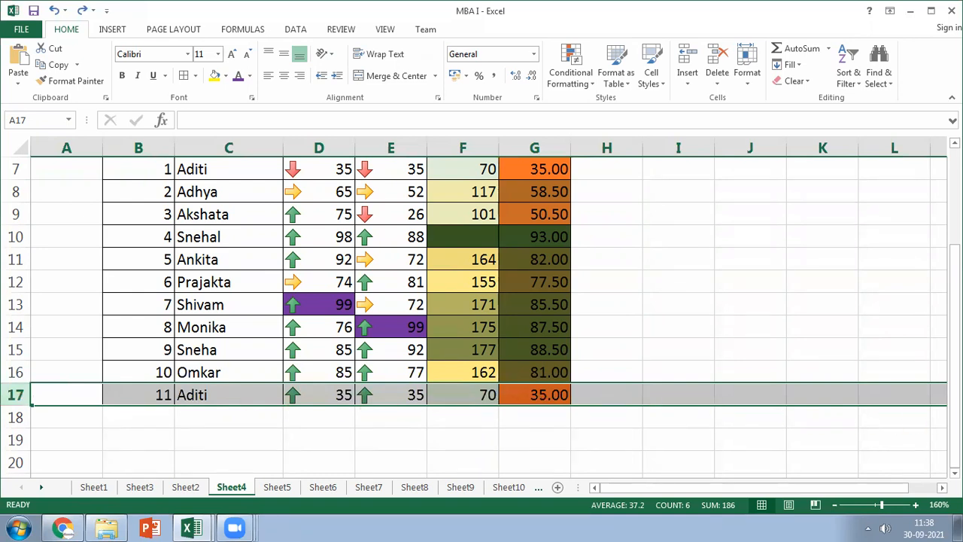
right_click(11, 397)
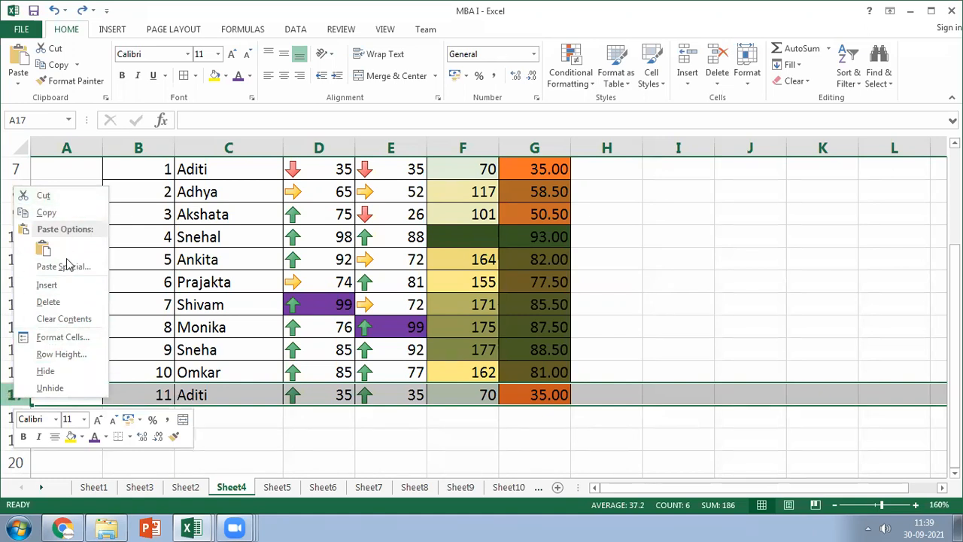
click(49, 302)
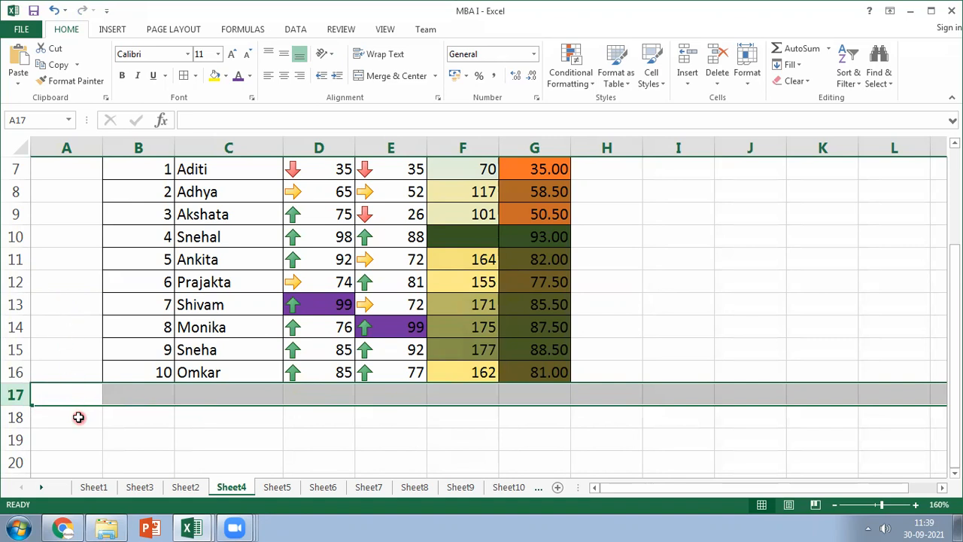
click(62, 438)
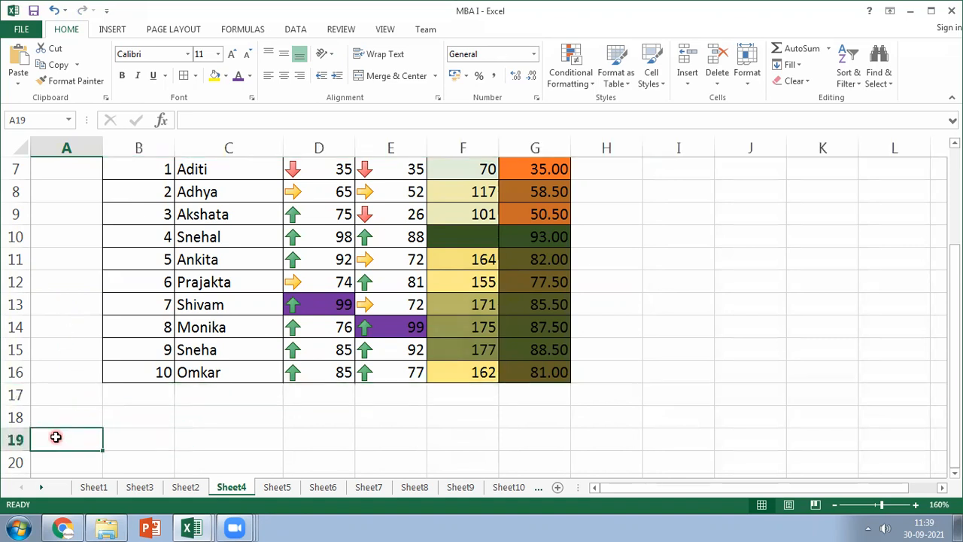
- Delete rows 9 to 12 together from the marks table, and undo the deletion
click(15, 395)
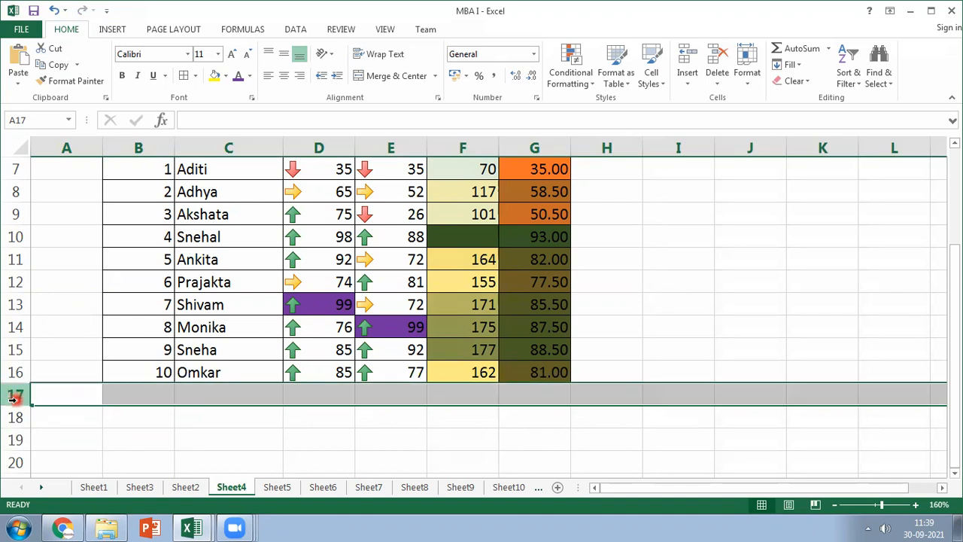
click(15, 215)
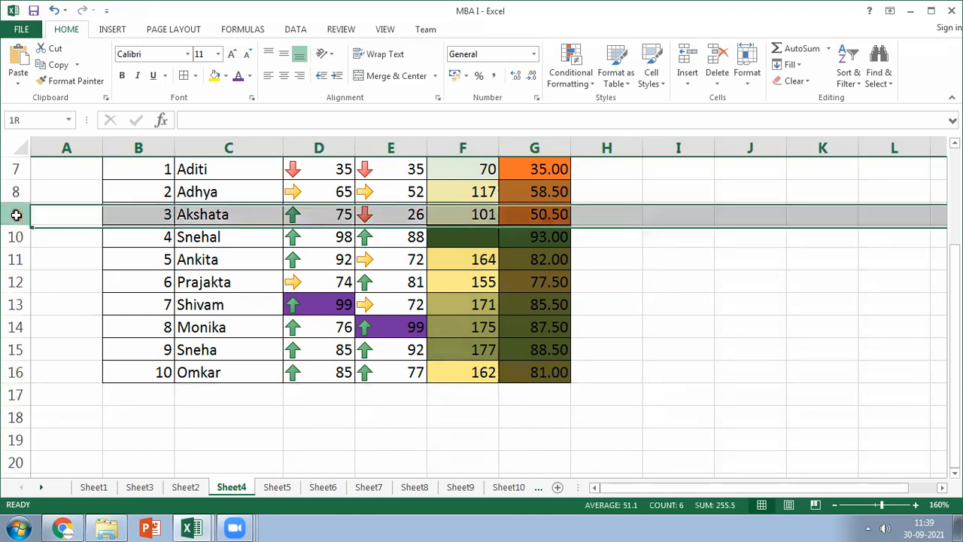
shift+click(9, 259)
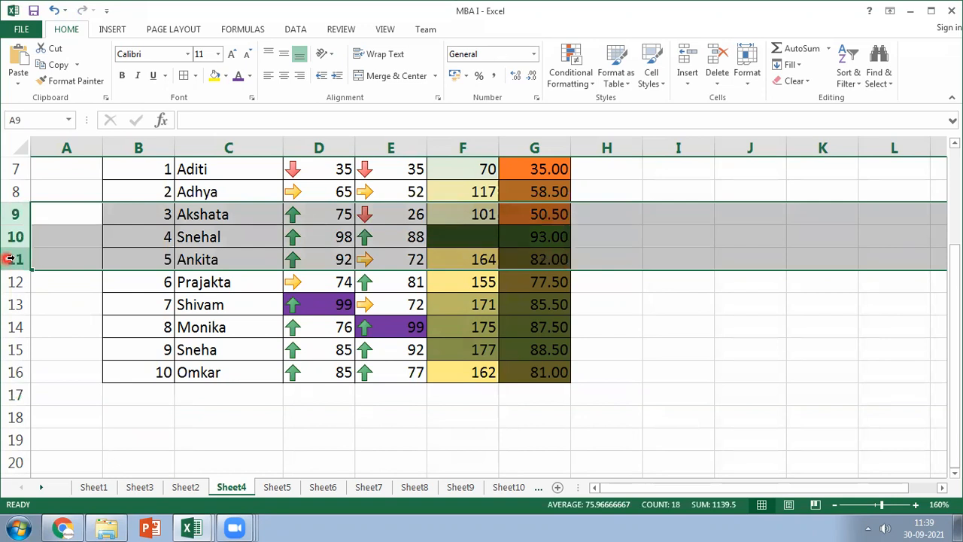
drag(11, 214, 11, 216)
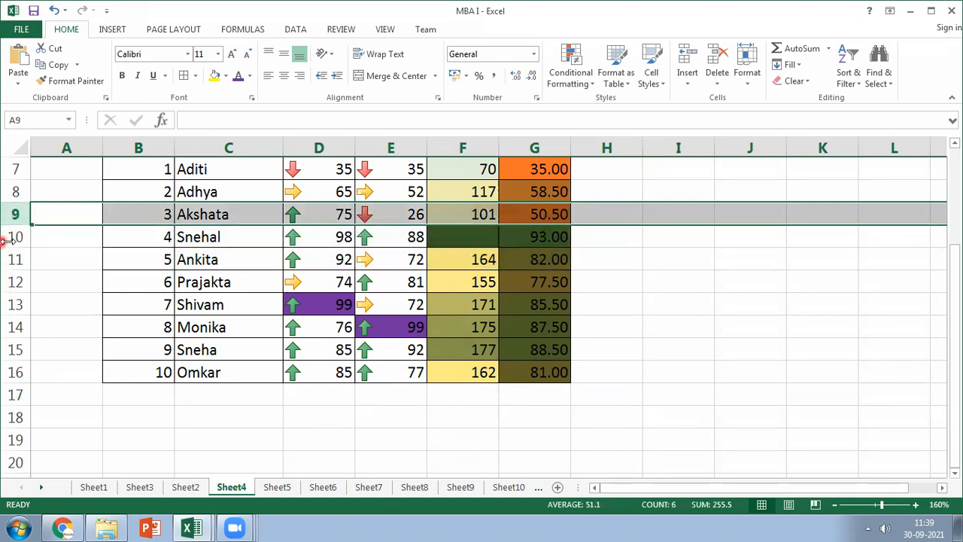
shift+click(9, 278)
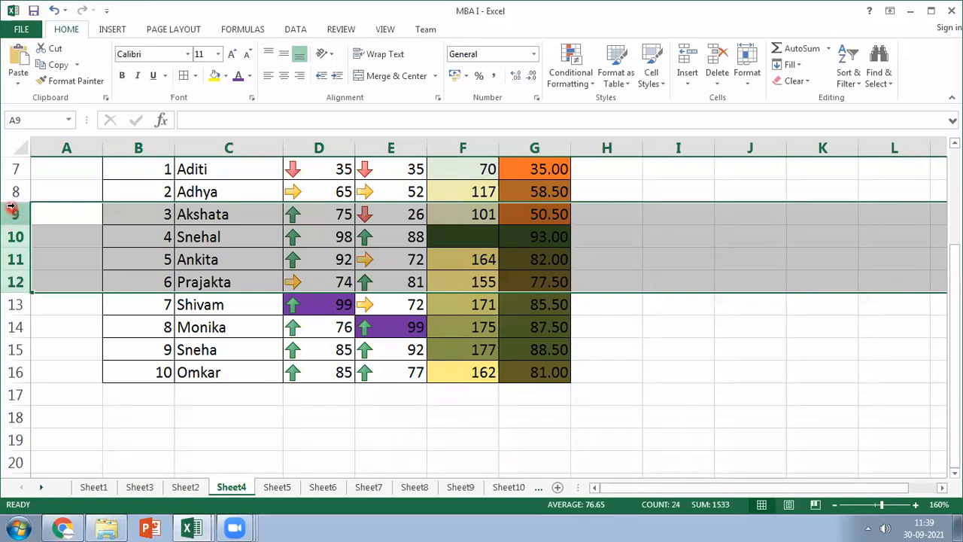
right_click(6, 285)
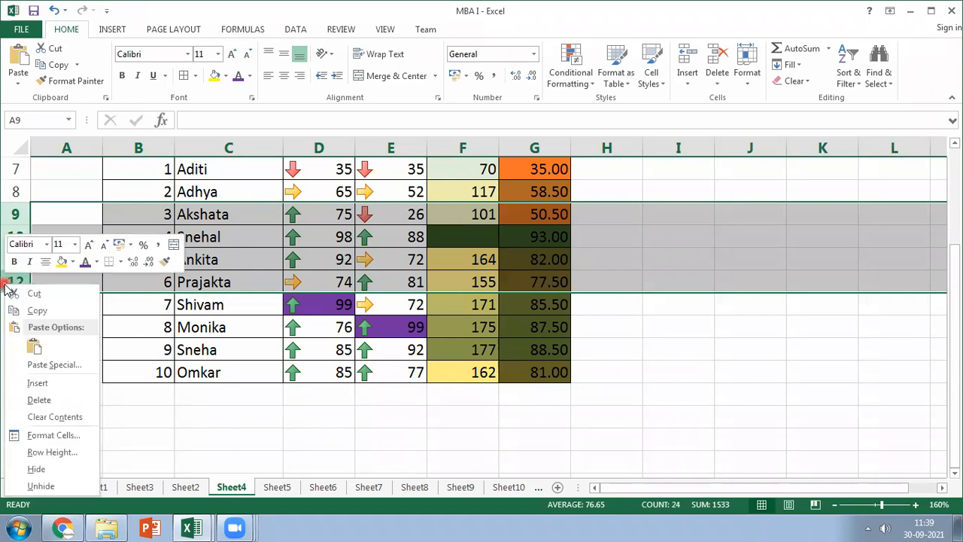
click(45, 400)
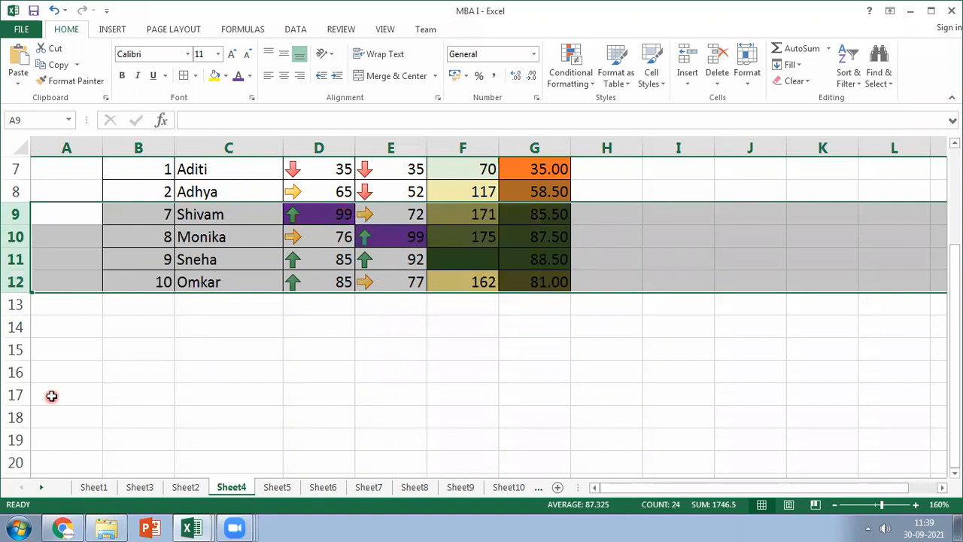
key(ctrl+z)
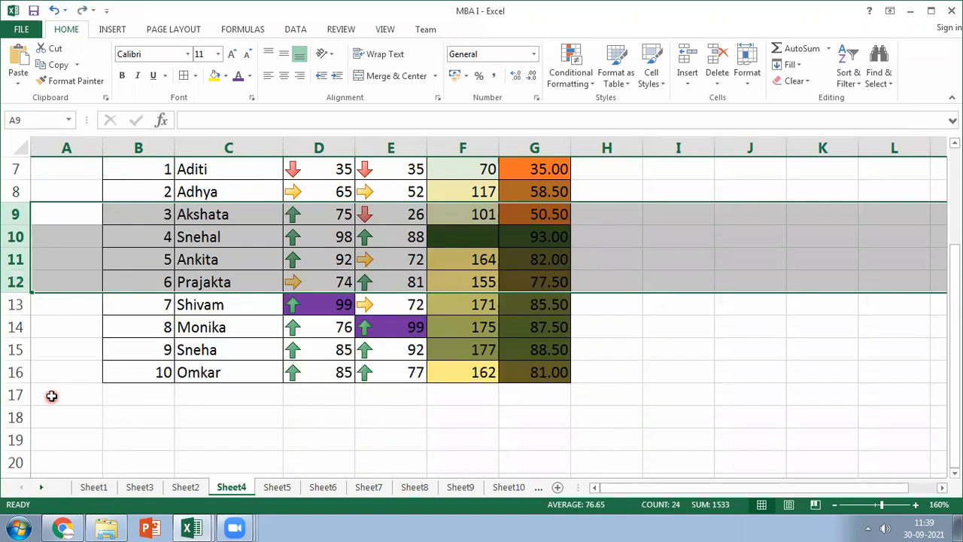
click(624, 373)
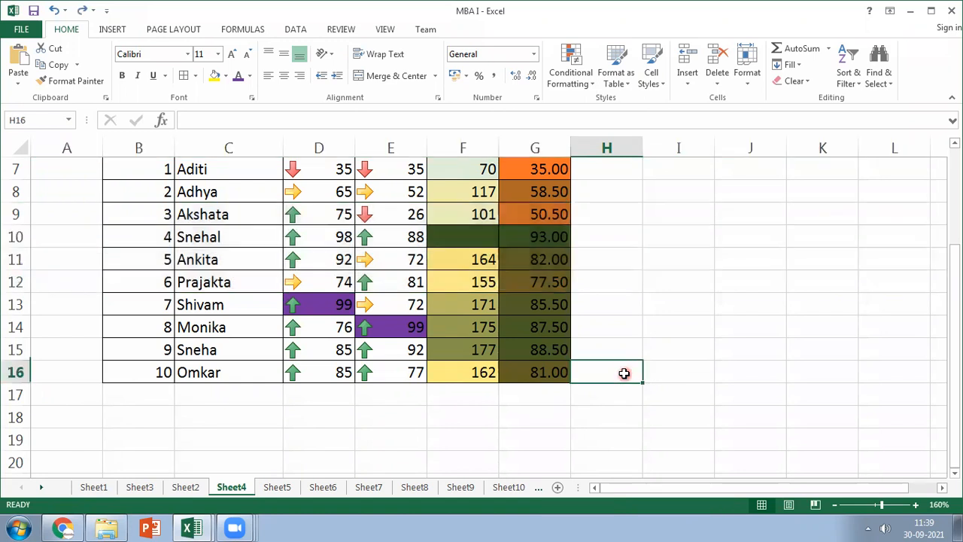
- Delete the whole student name column C, and undo the deletion
click(252, 142)
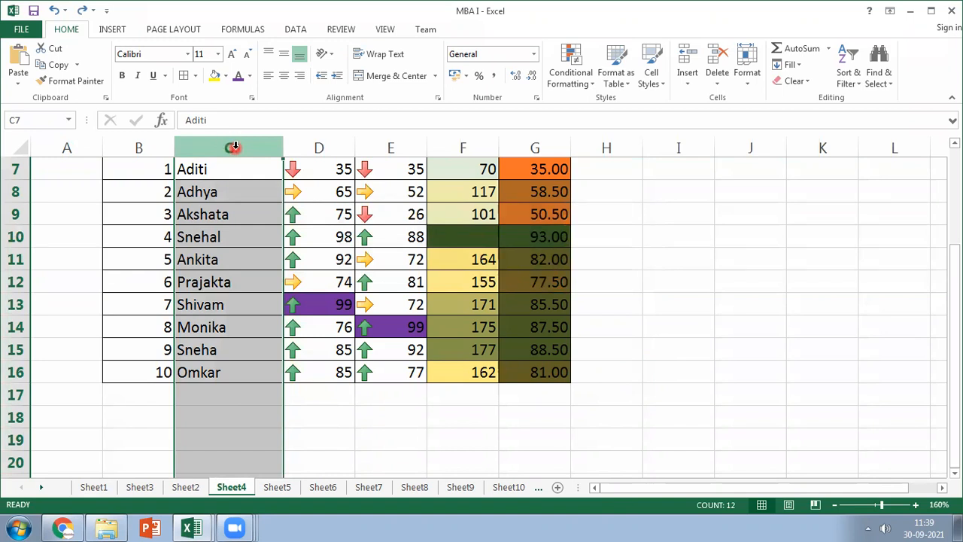
right_click(235, 148)
key(Escape)
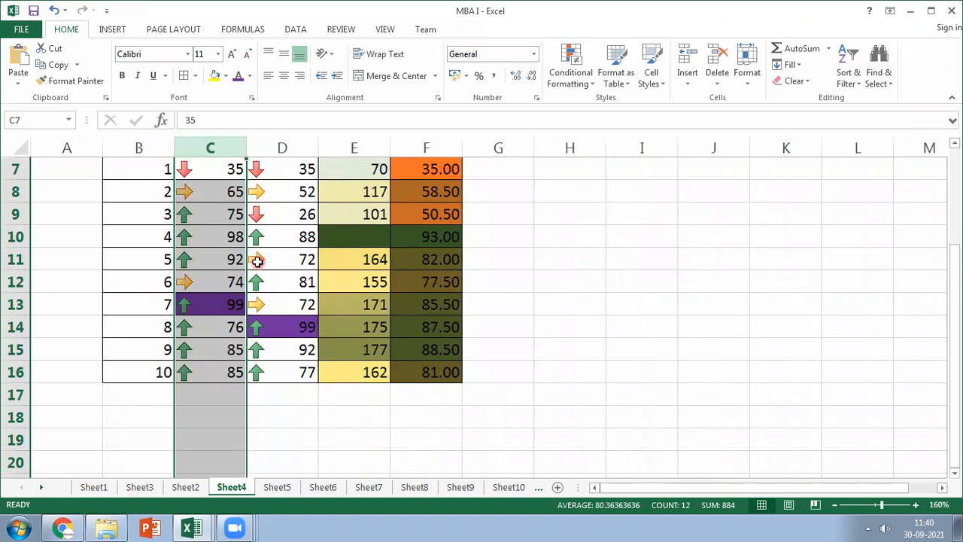
key(ctrl+z)
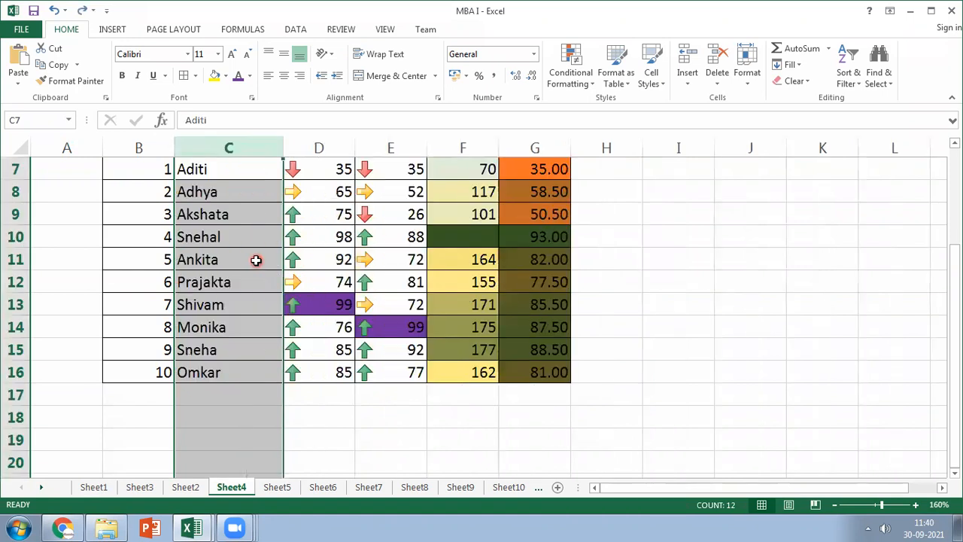
- Delete columns C to E together, and undo the deletion
shift+click(390, 145)
right_click(390, 145)
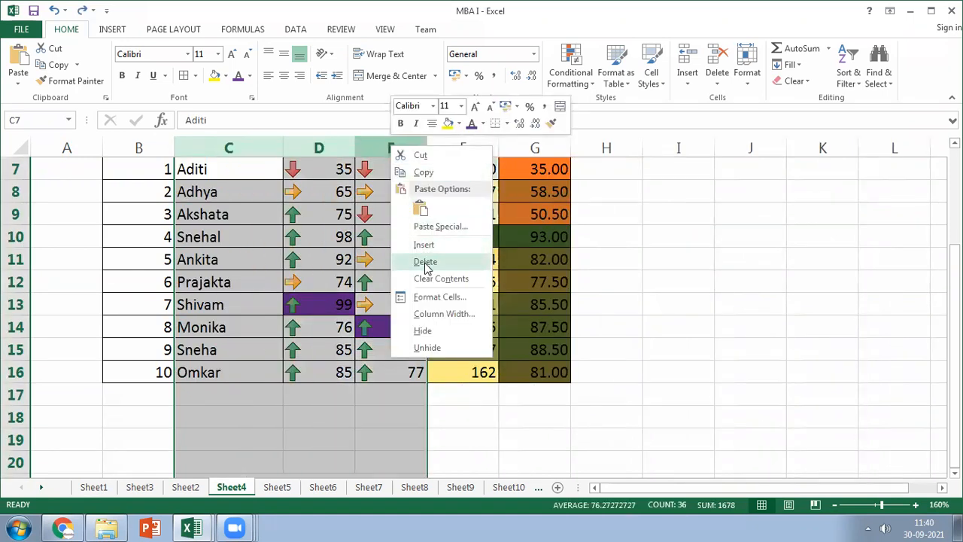
click(424, 261)
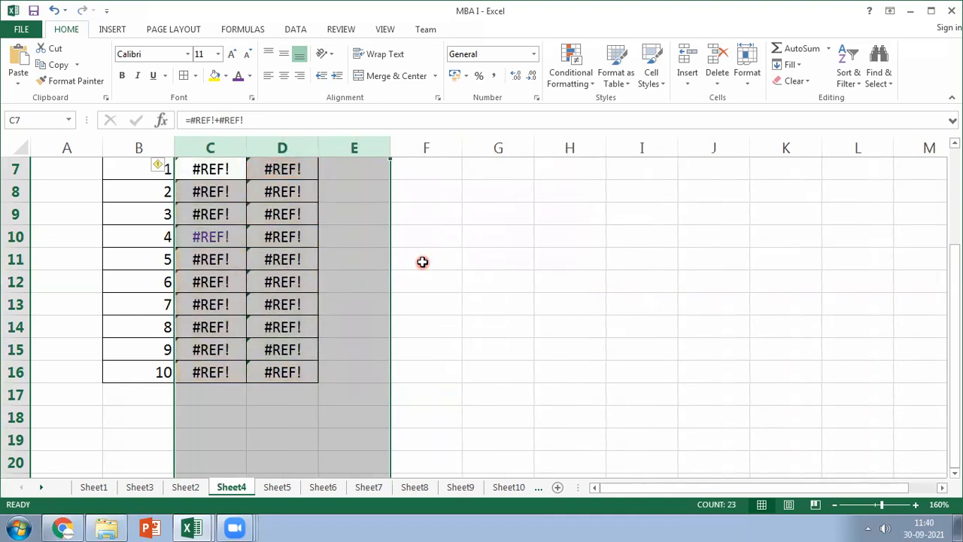
key(ctrl+z)
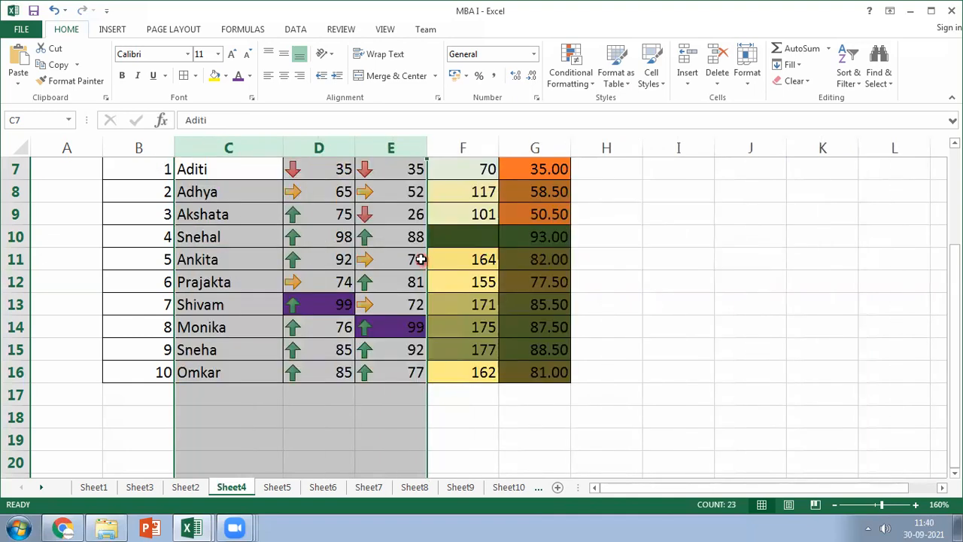
- Select the whole MCA column D, and move the selection to the ME column E
scroll(414, 256, up, 2)
scroll(414, 256, down, 1)
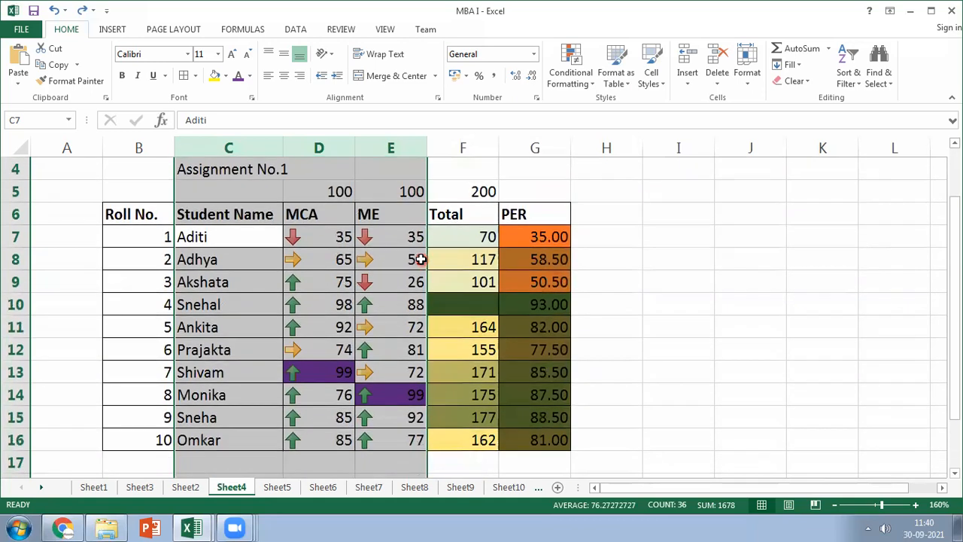
click(342, 146)
click(380, 147)
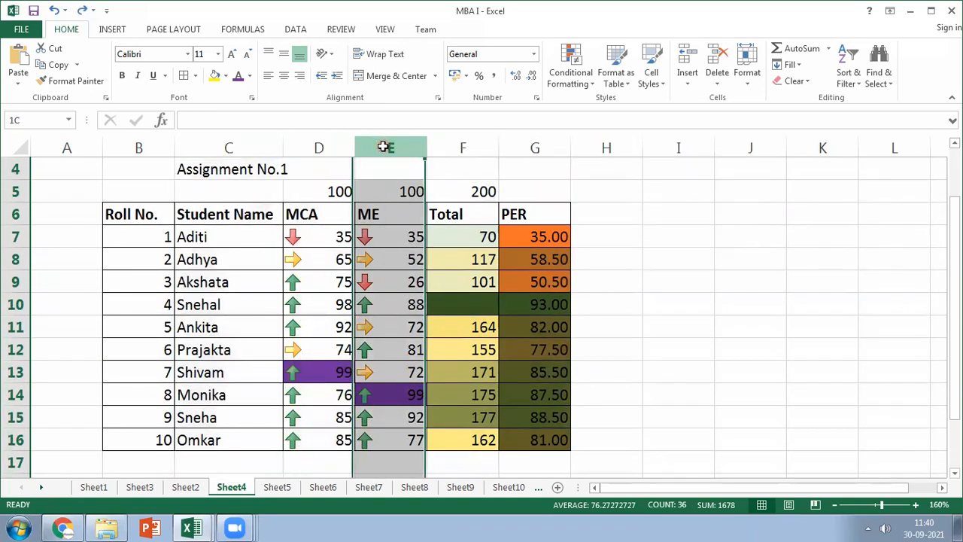